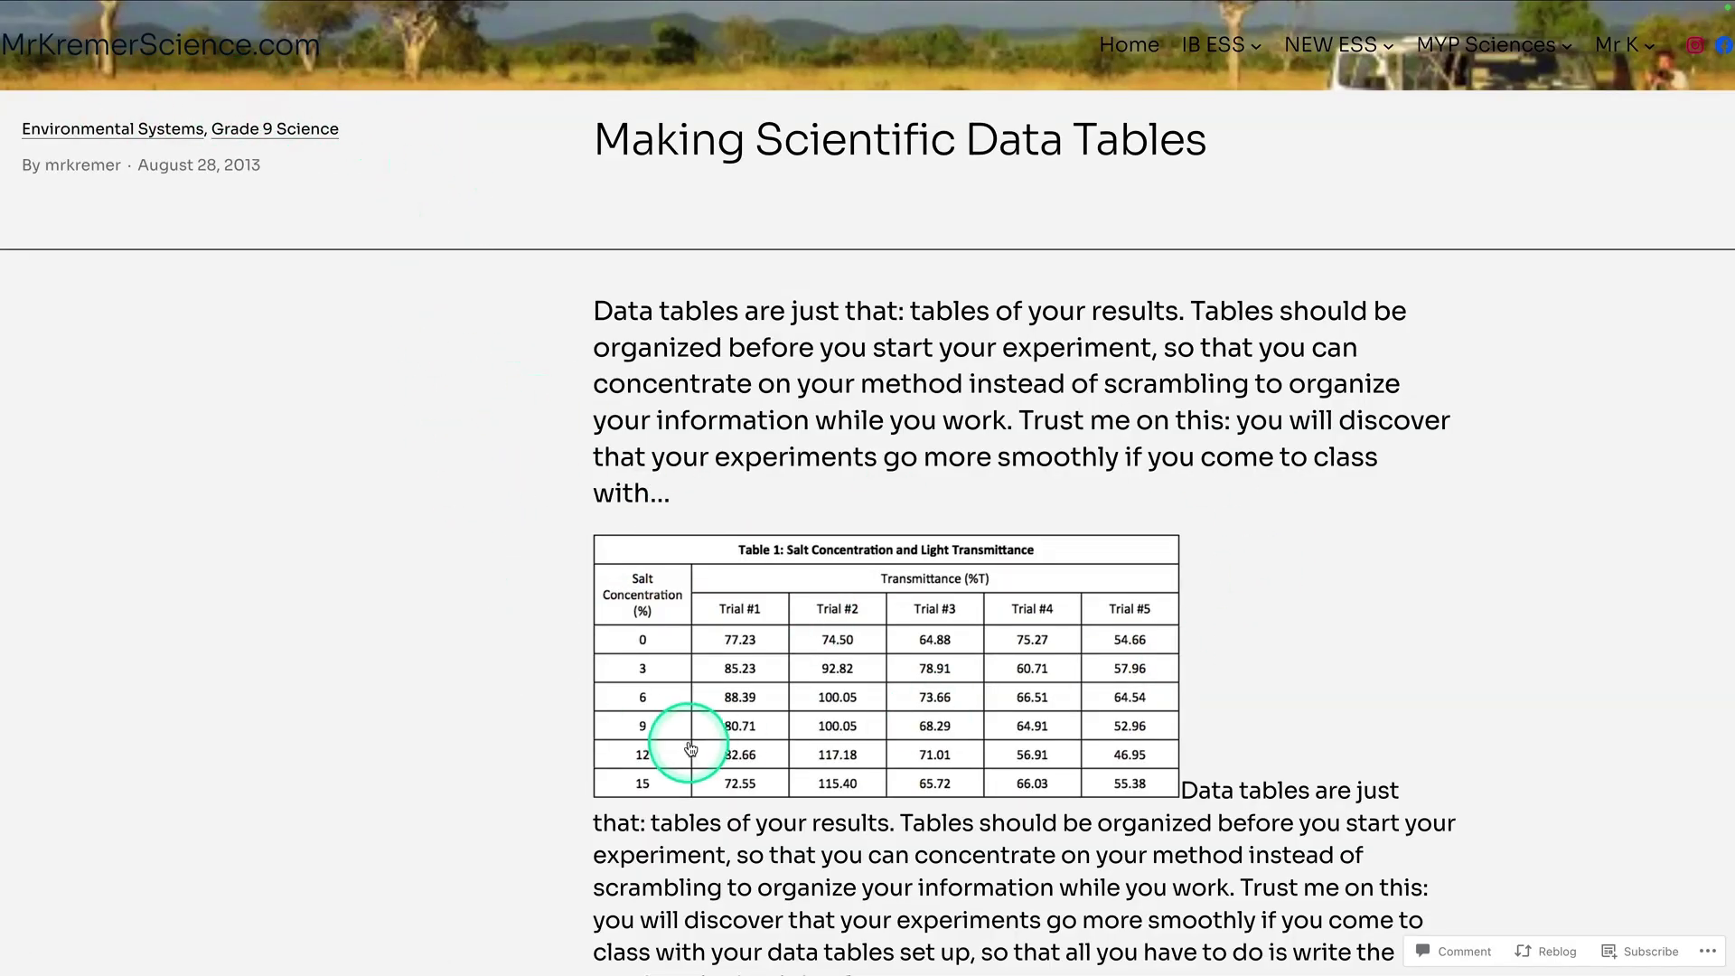
Step: Save the salt concentration and light transmittance table image from the web page to the Downloads folder
right_click(758, 667)
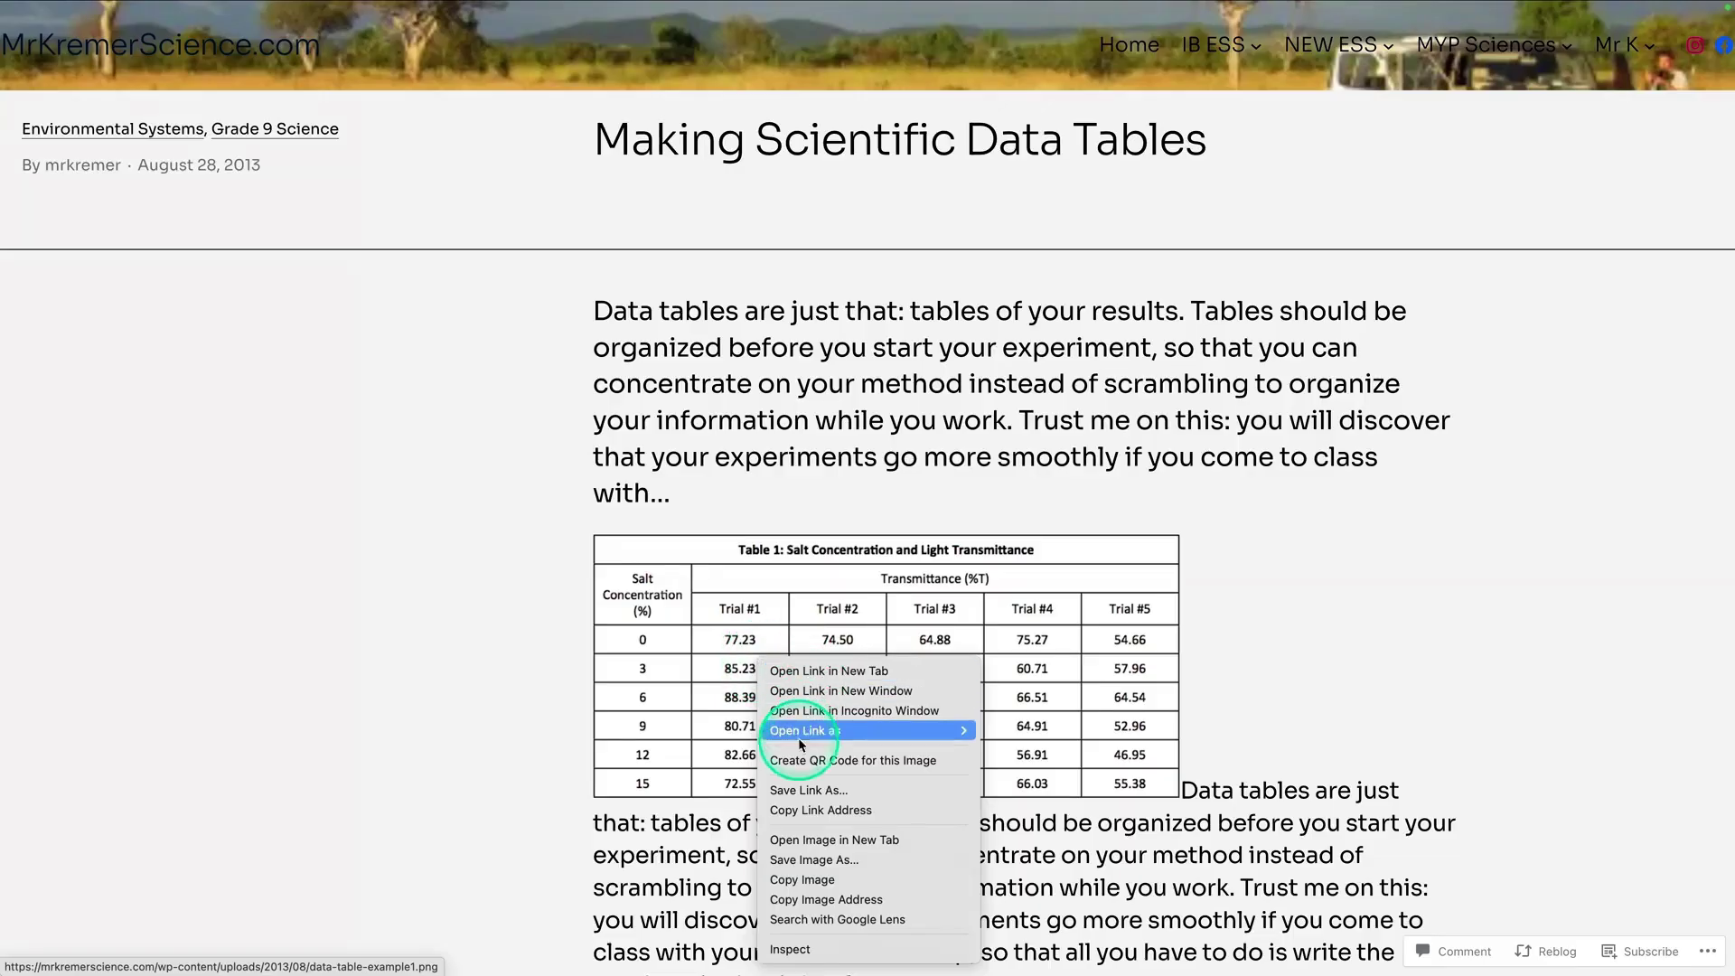
left_click(829, 861)
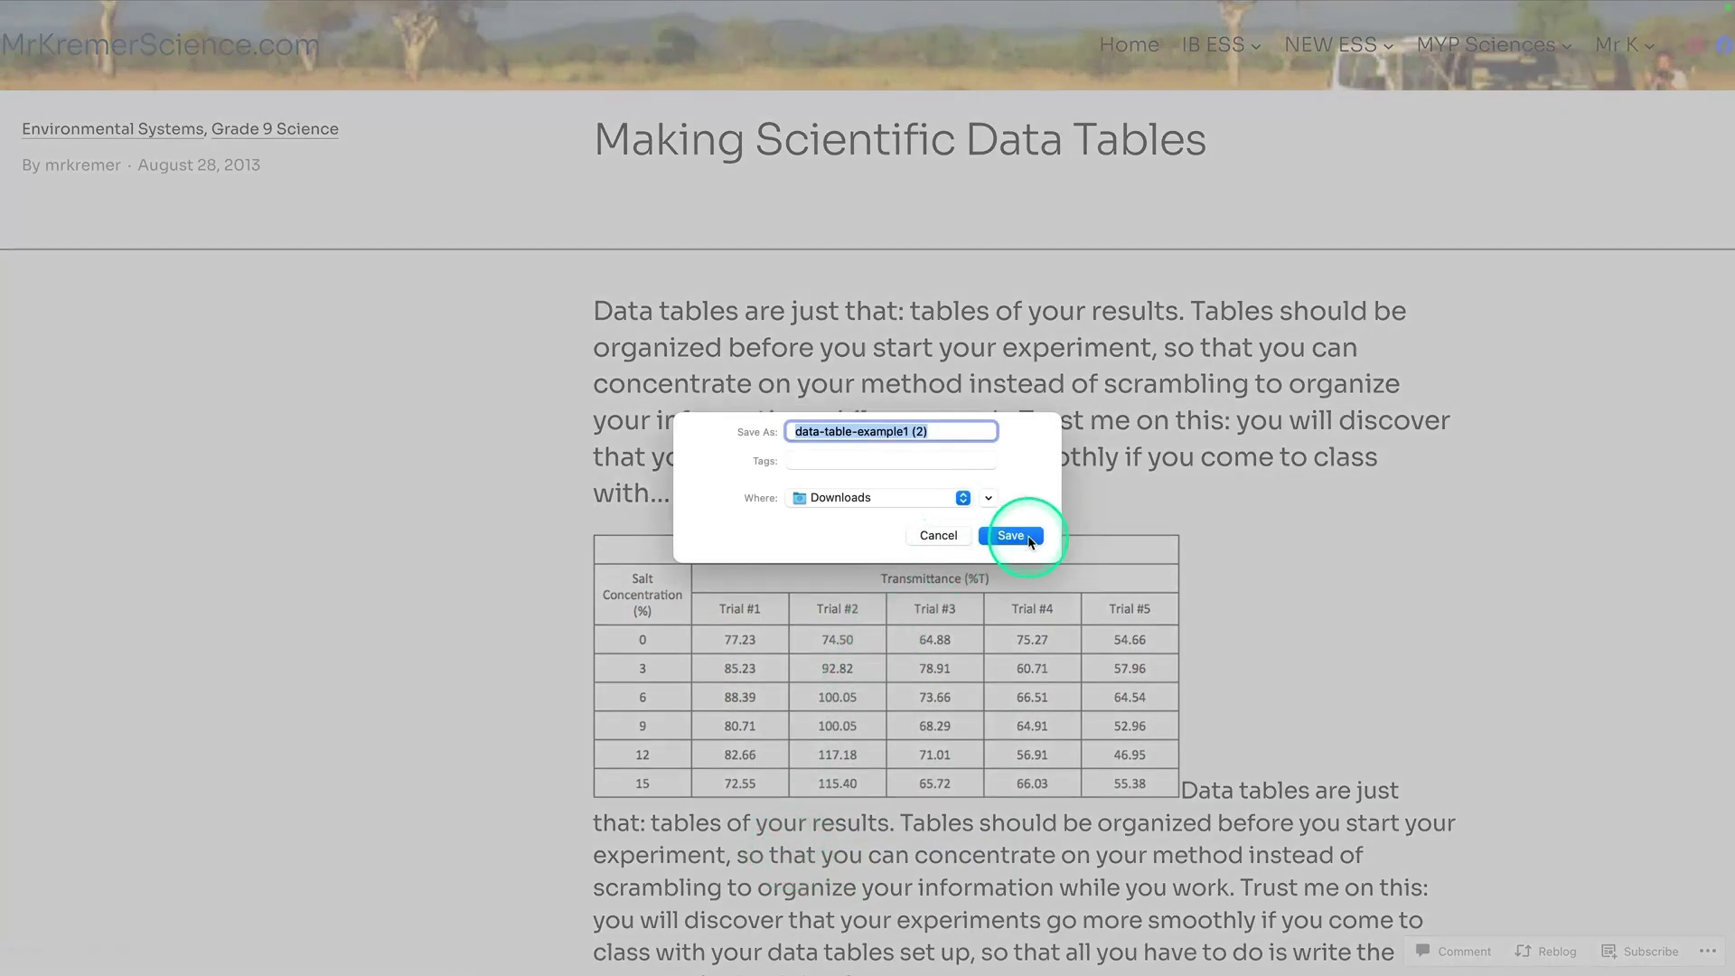
left_click(1038, 538)
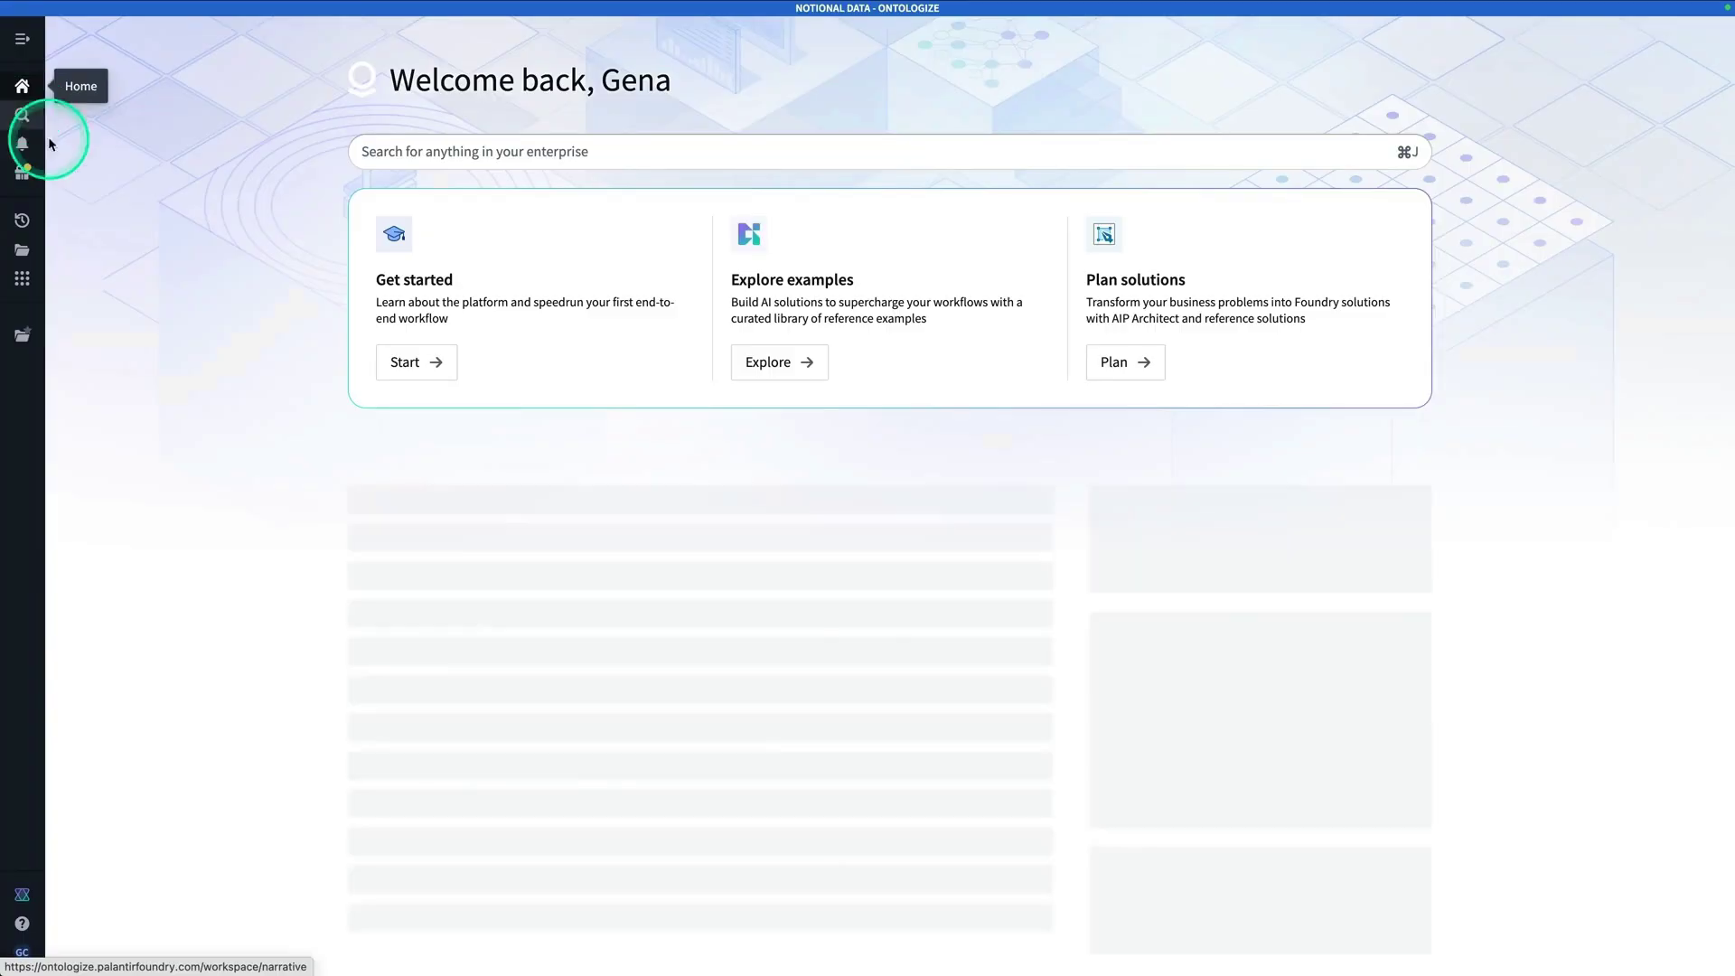
Step: Switch to Palantir Foundry, search for "pipeline builder" and open the Pipeline Builder platform app
left_click(554, 728)
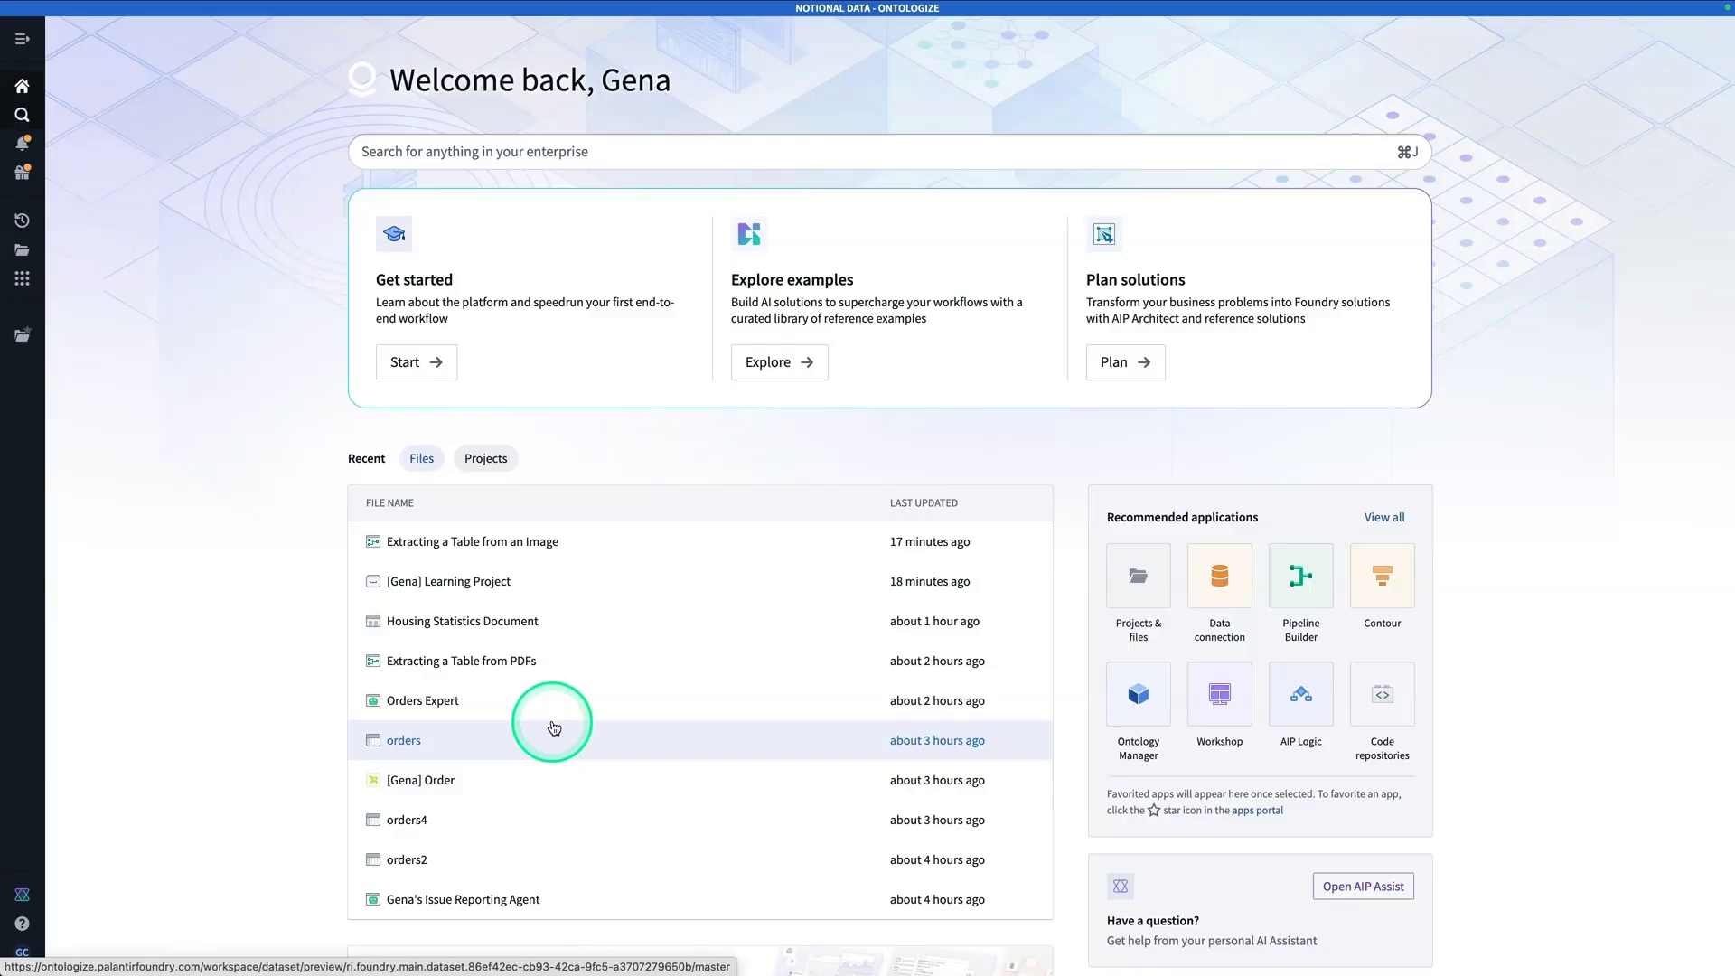
key("super+j")
type("pipeline builder")
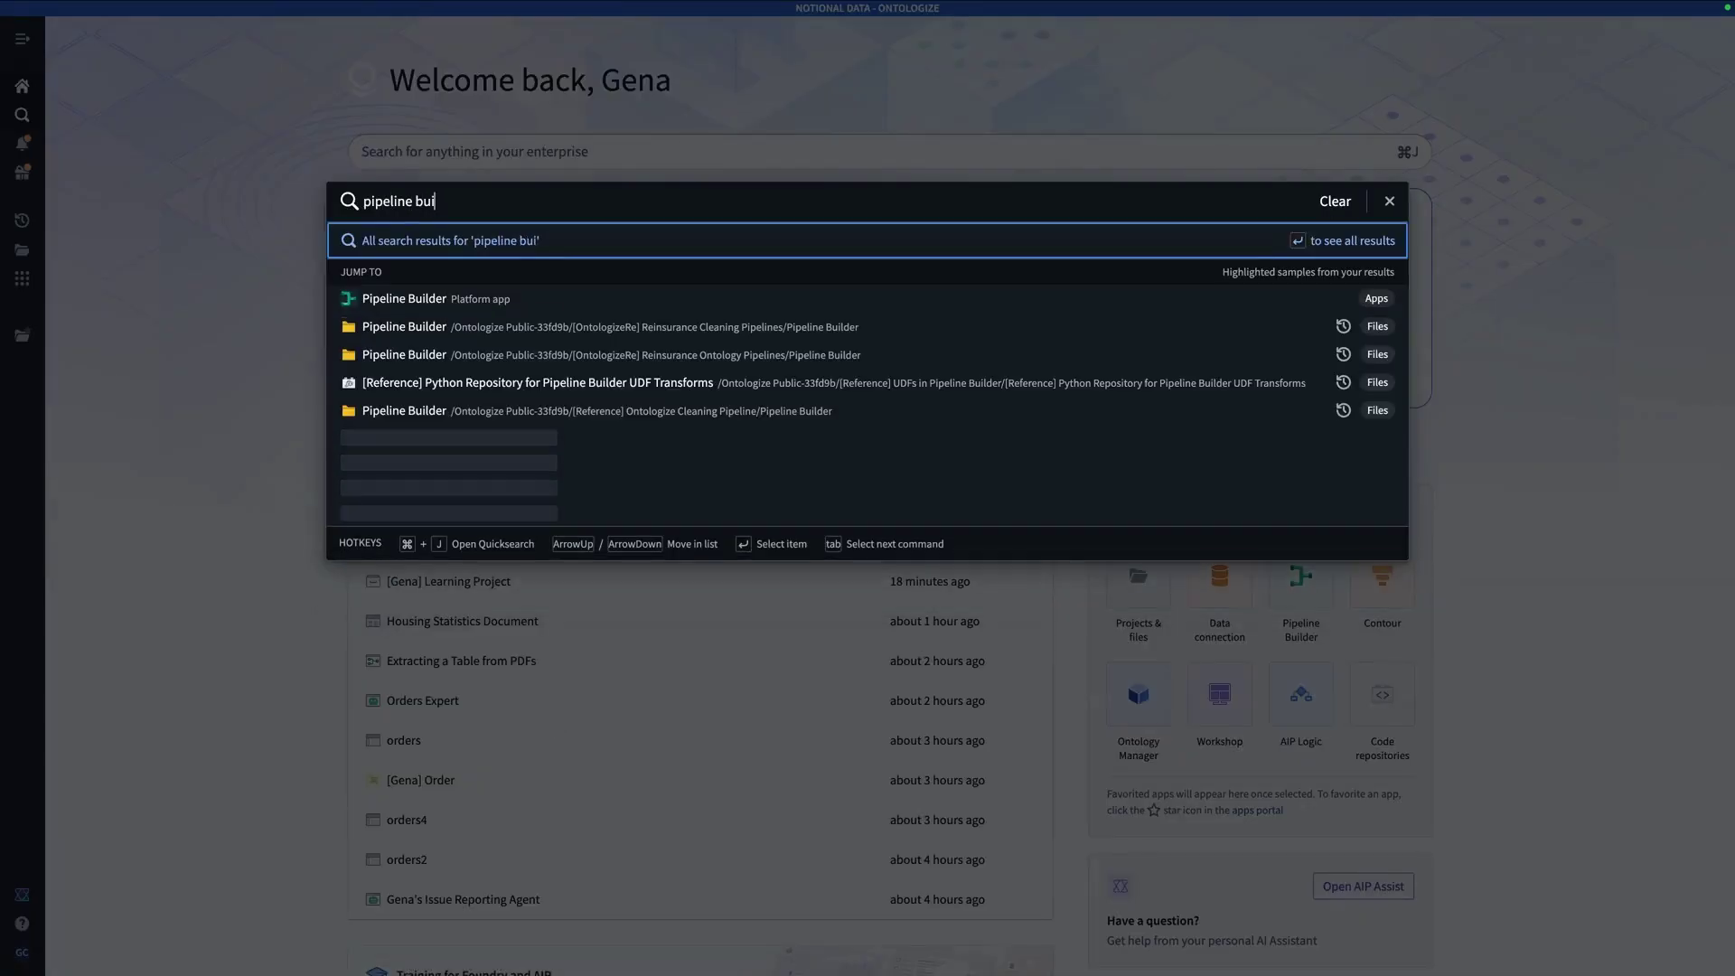
left_click(613, 416)
left_click(581, 294)
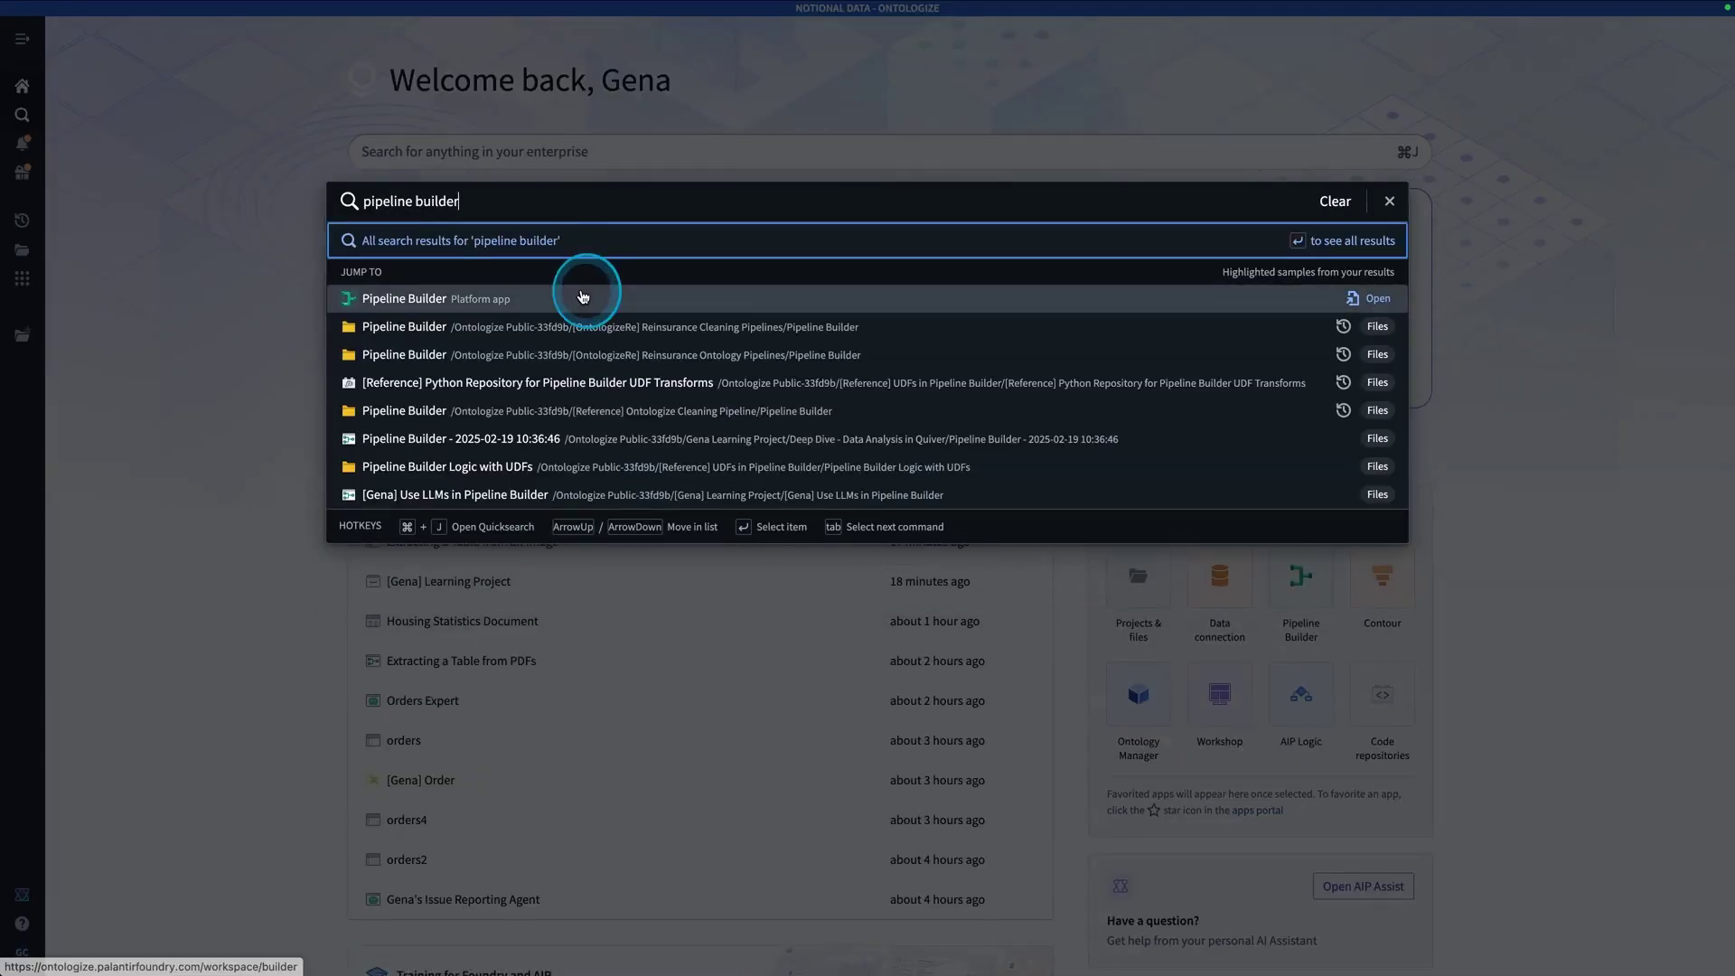
left_click(408, 357)
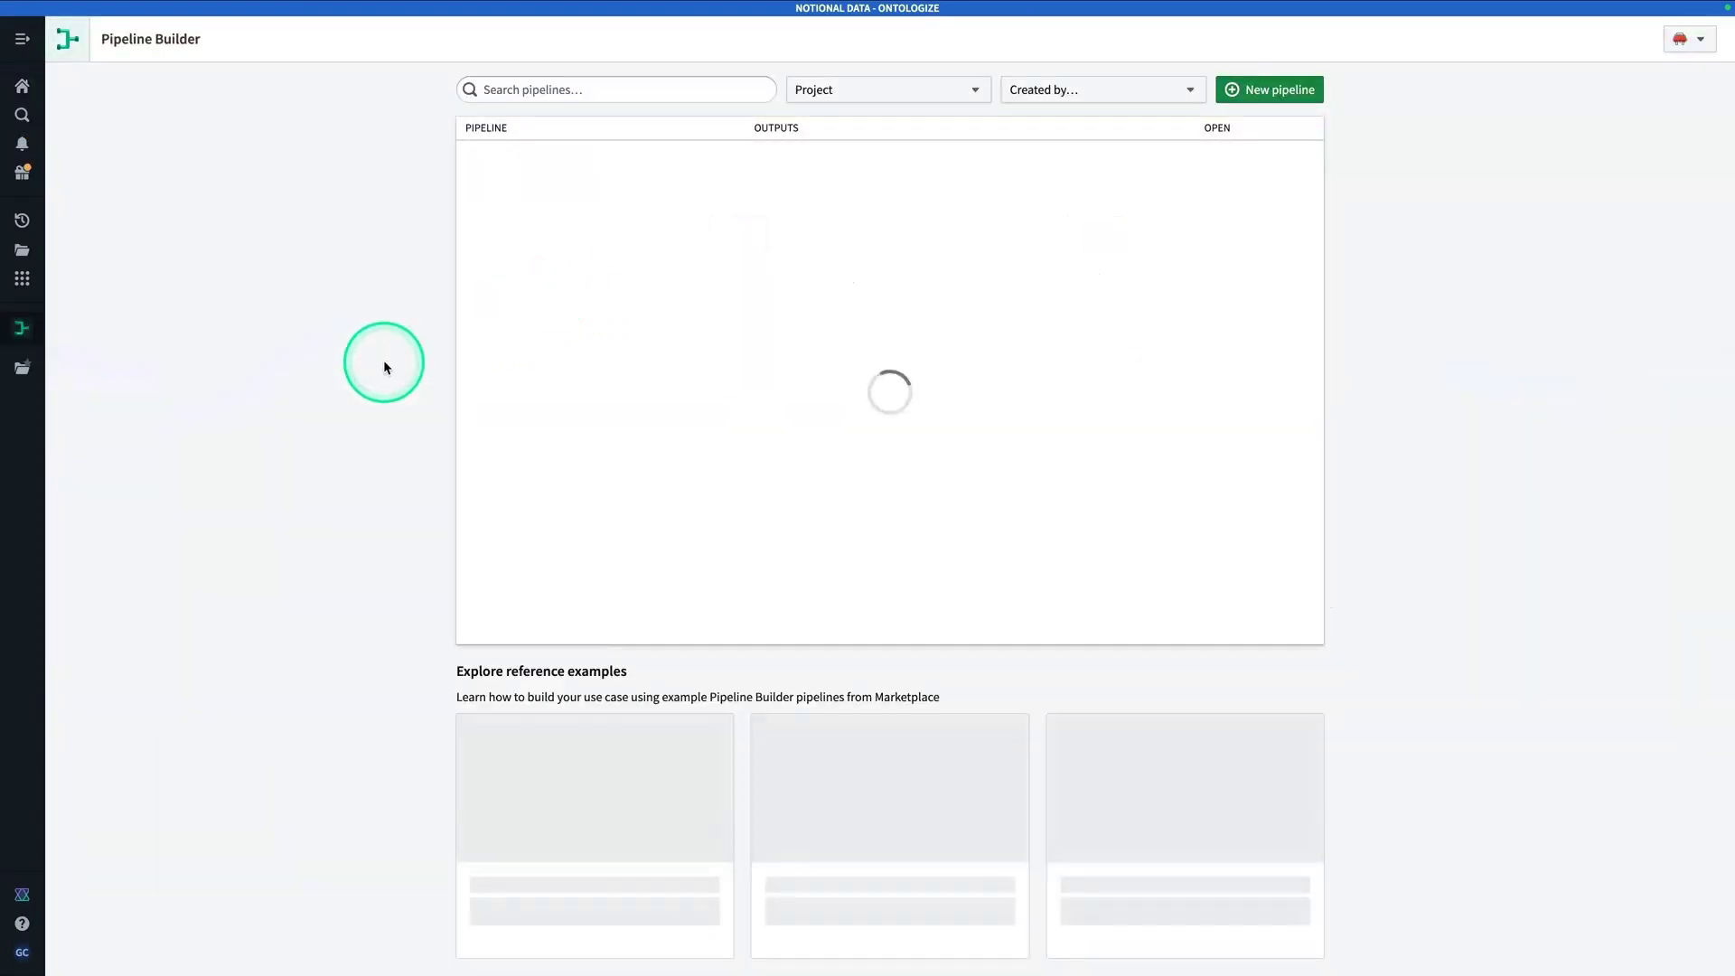
Step: Create a new batch pipeline named "Parsing a Table from an Image" in the personal Learning Project
left_click(1251, 90)
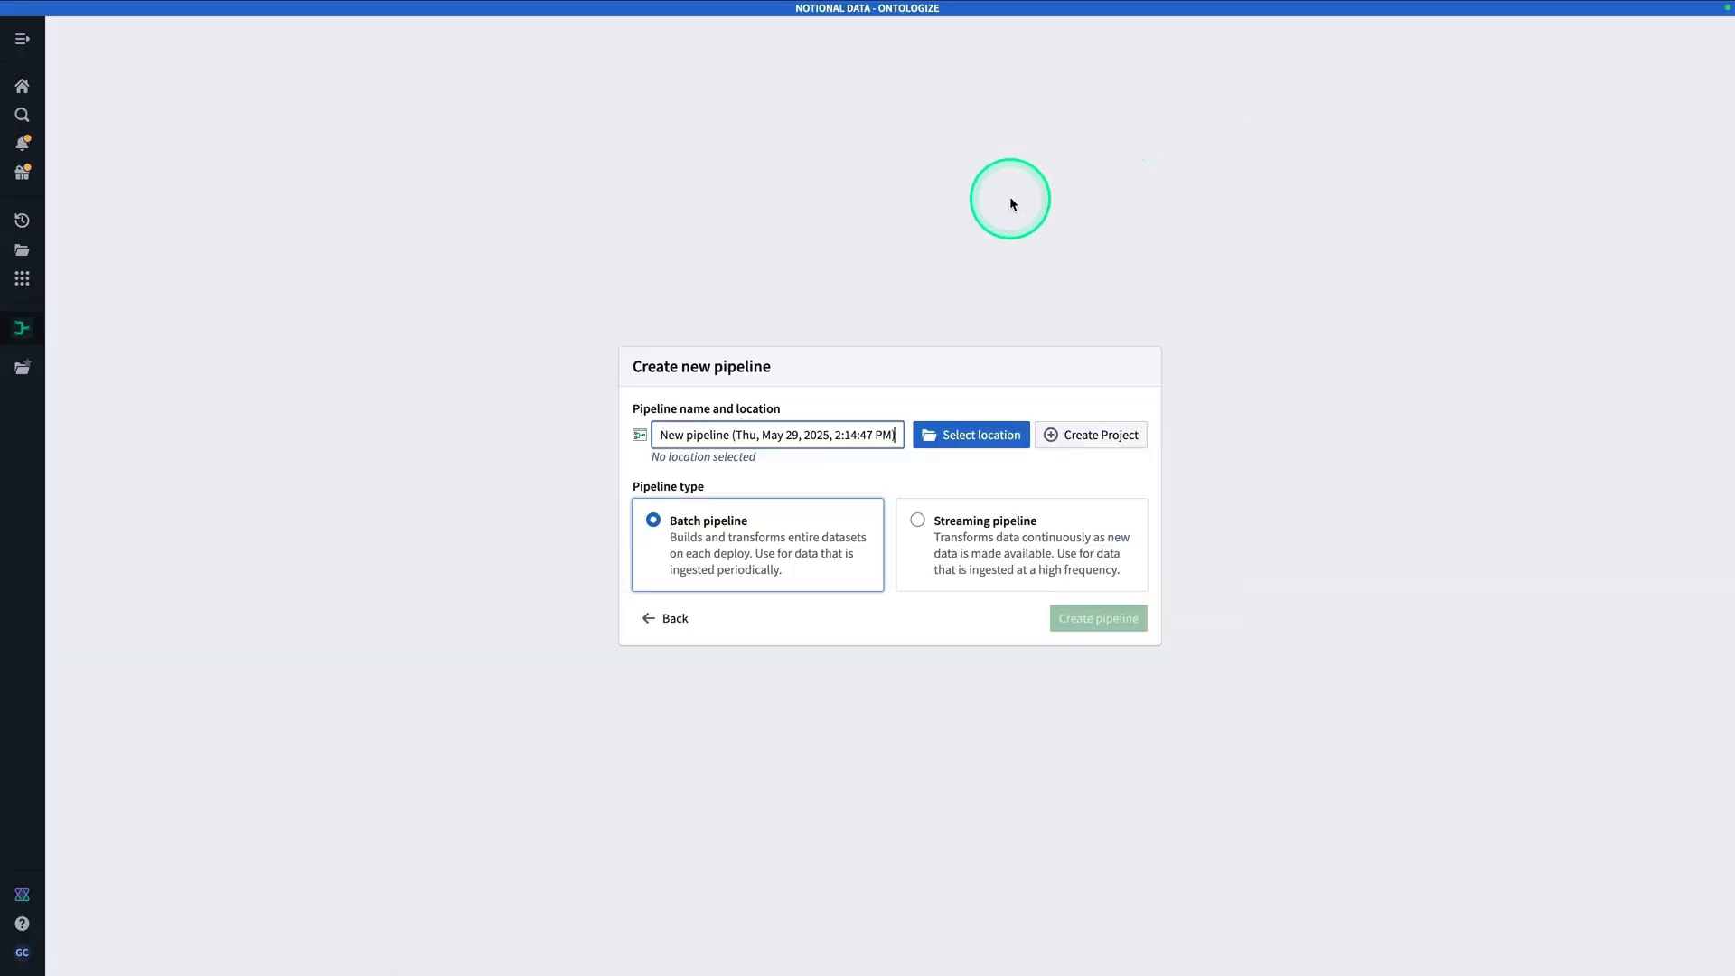
triple_click(833, 431)
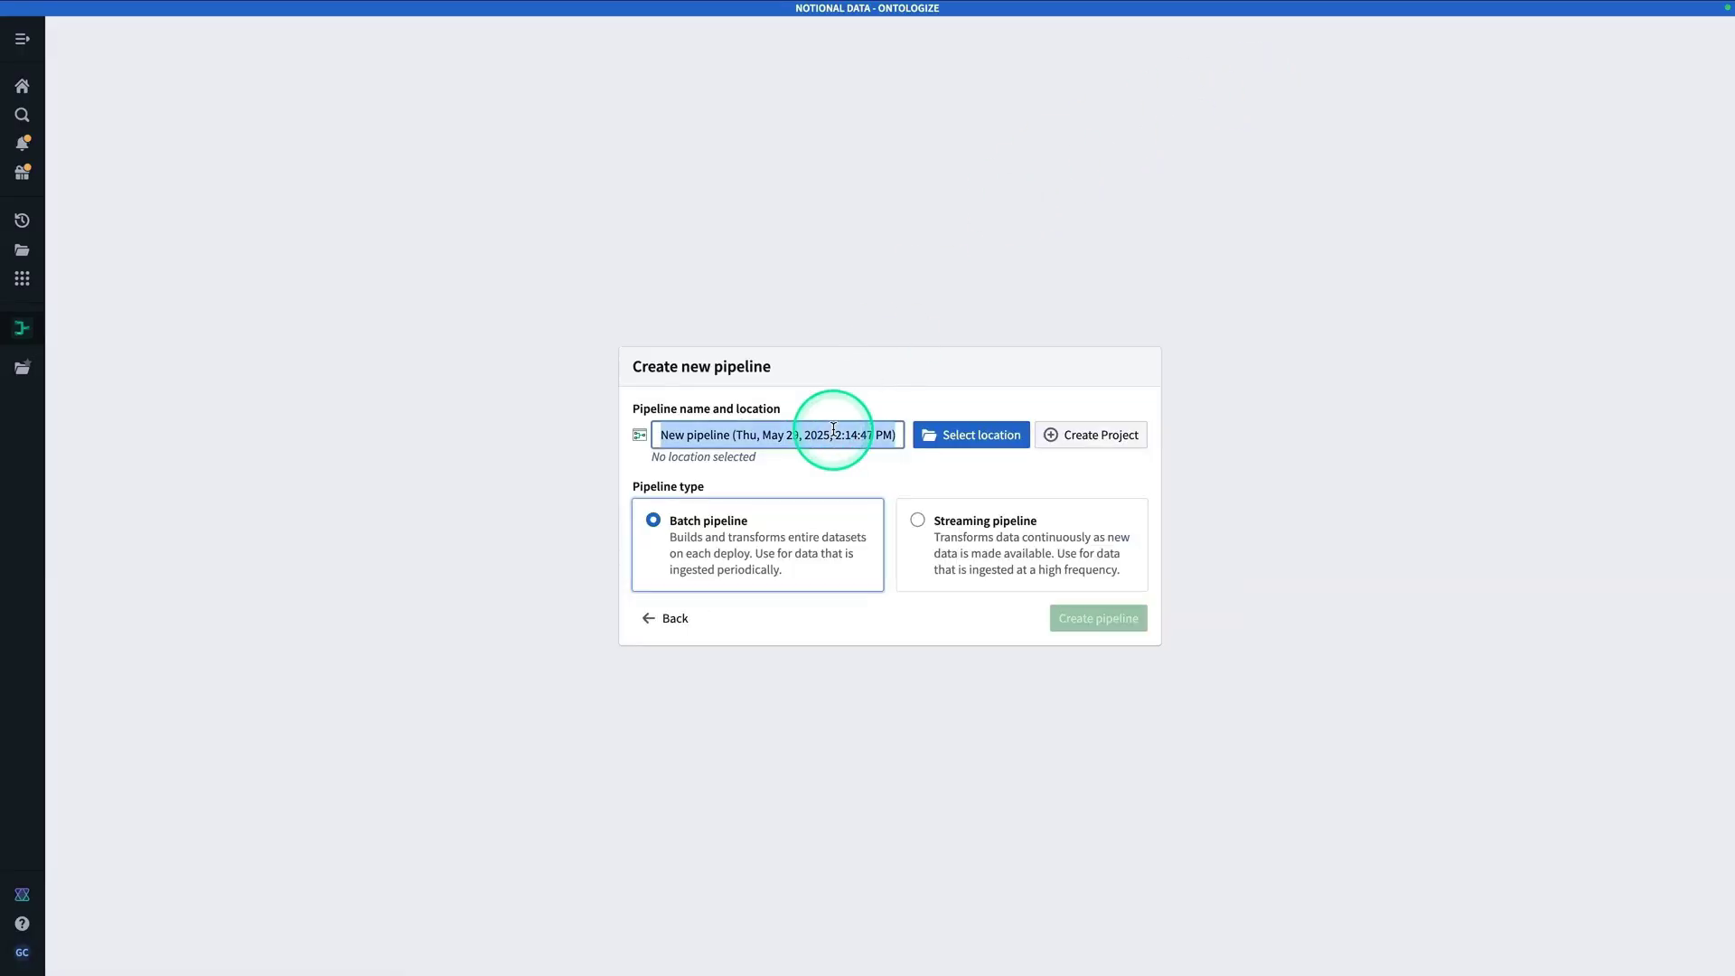
type("Parsing a tT")
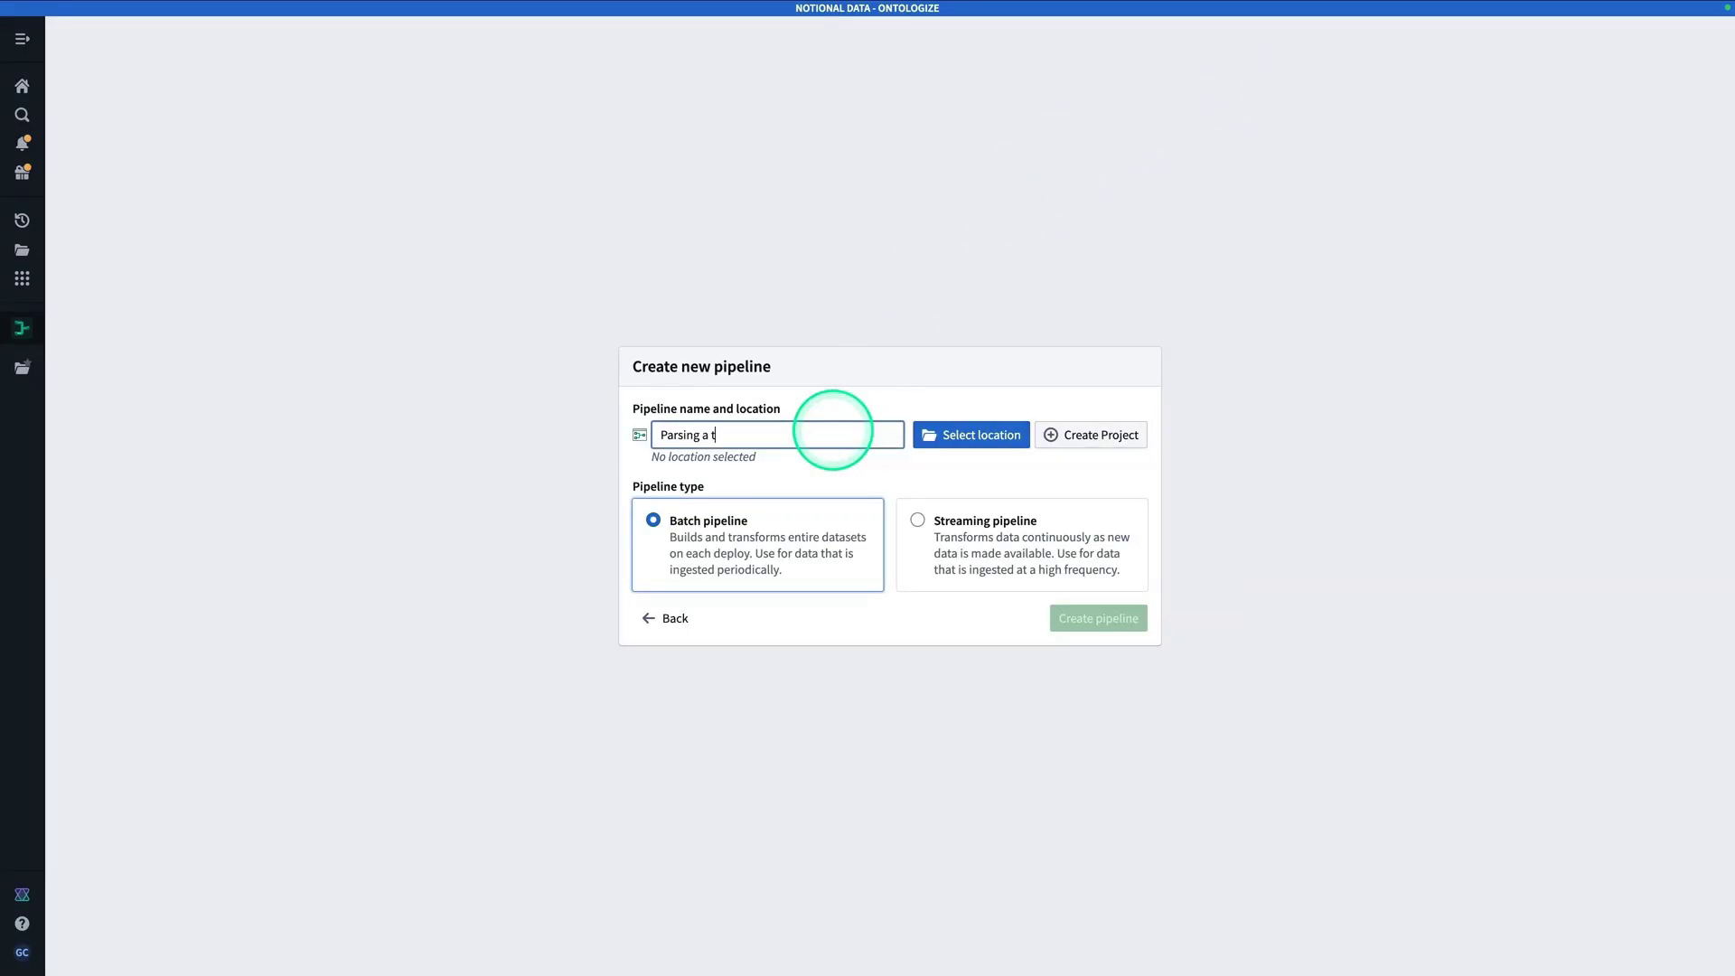
key("BackSpace")
key("BackSpace")
type("Table from an I")
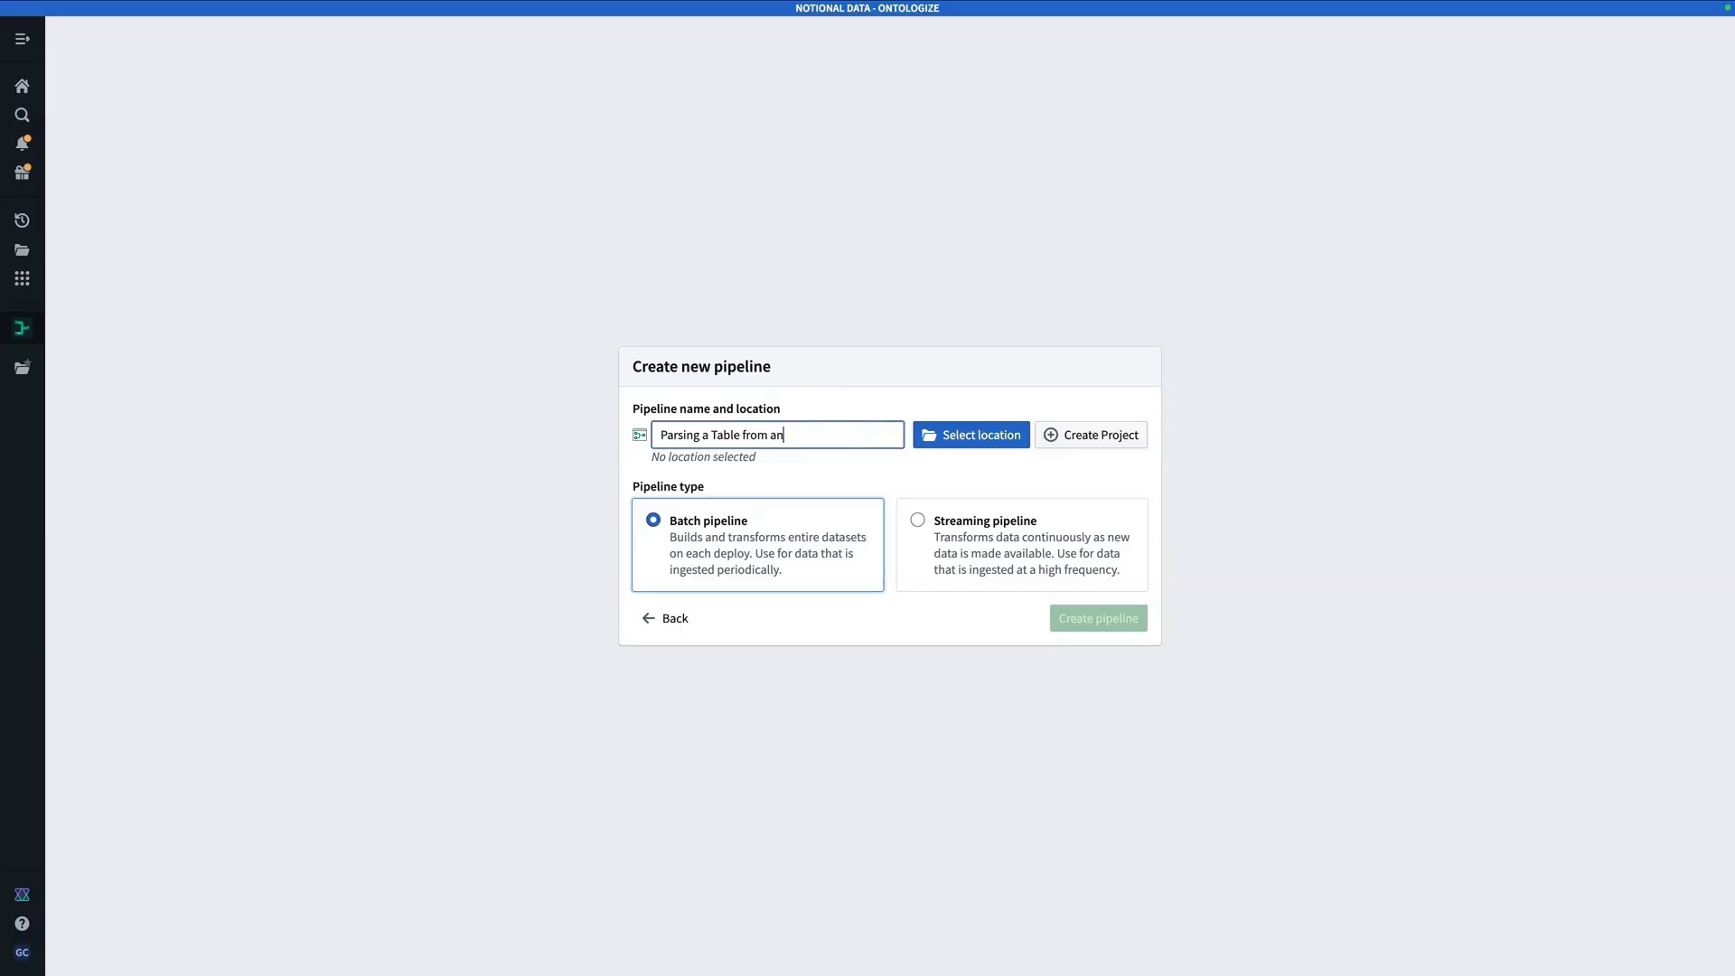
type("mage")
left_click(960, 443)
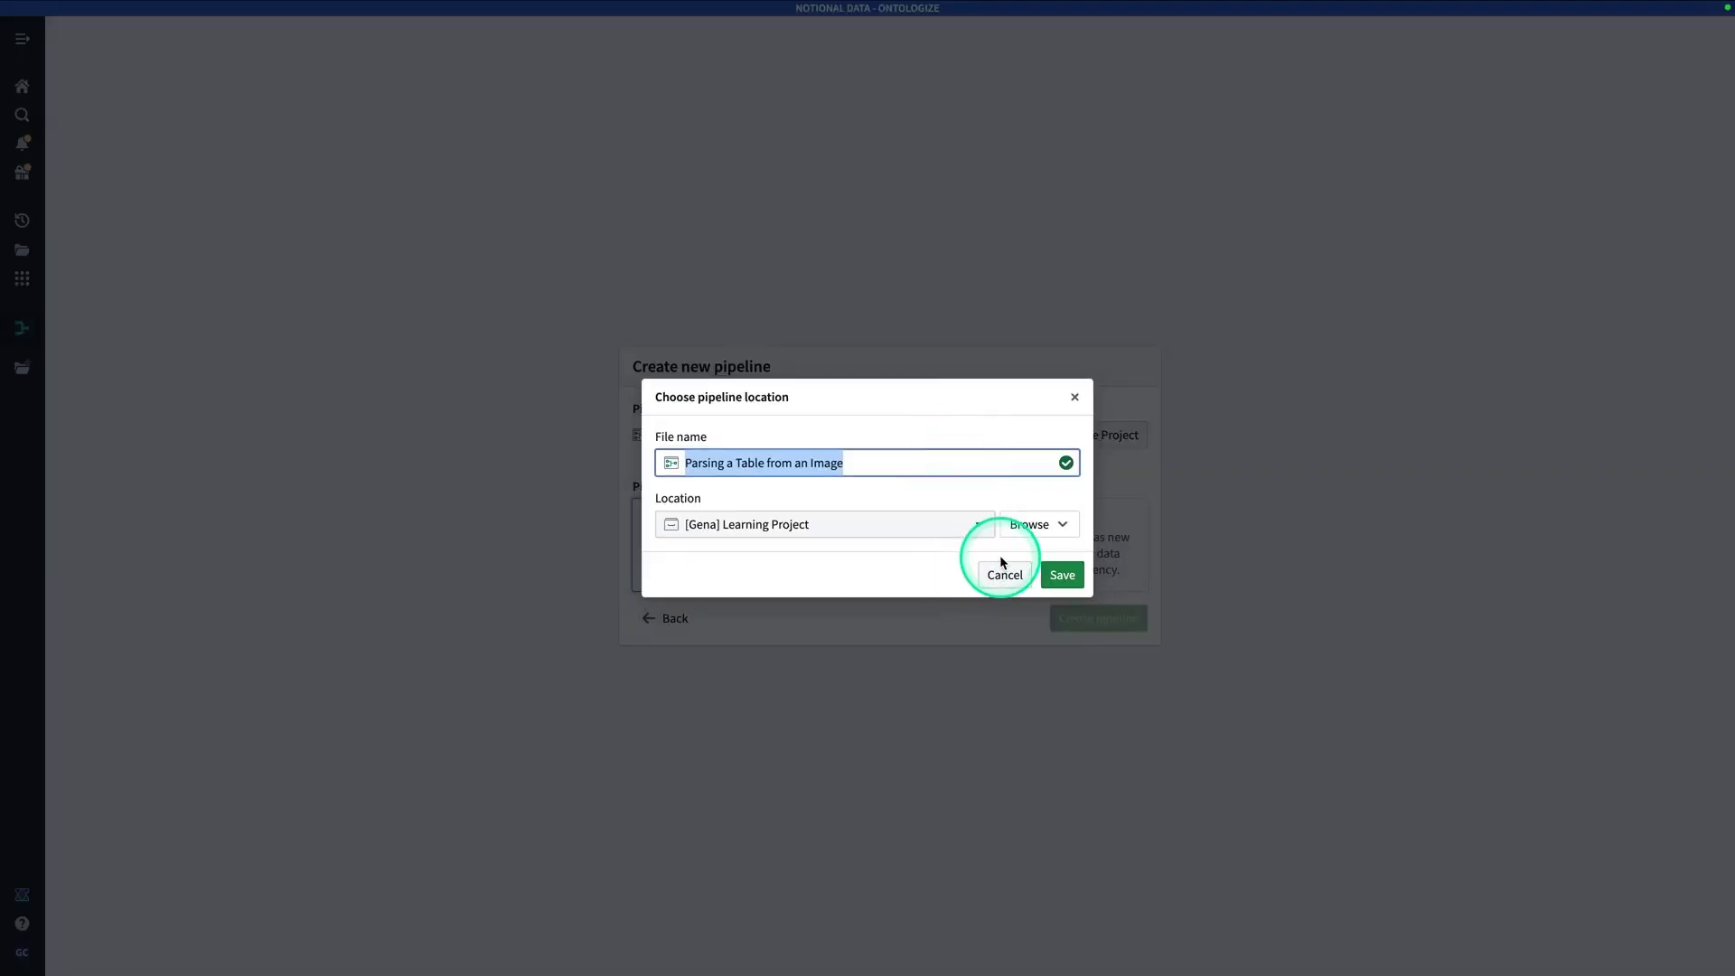
left_click(1074, 582)
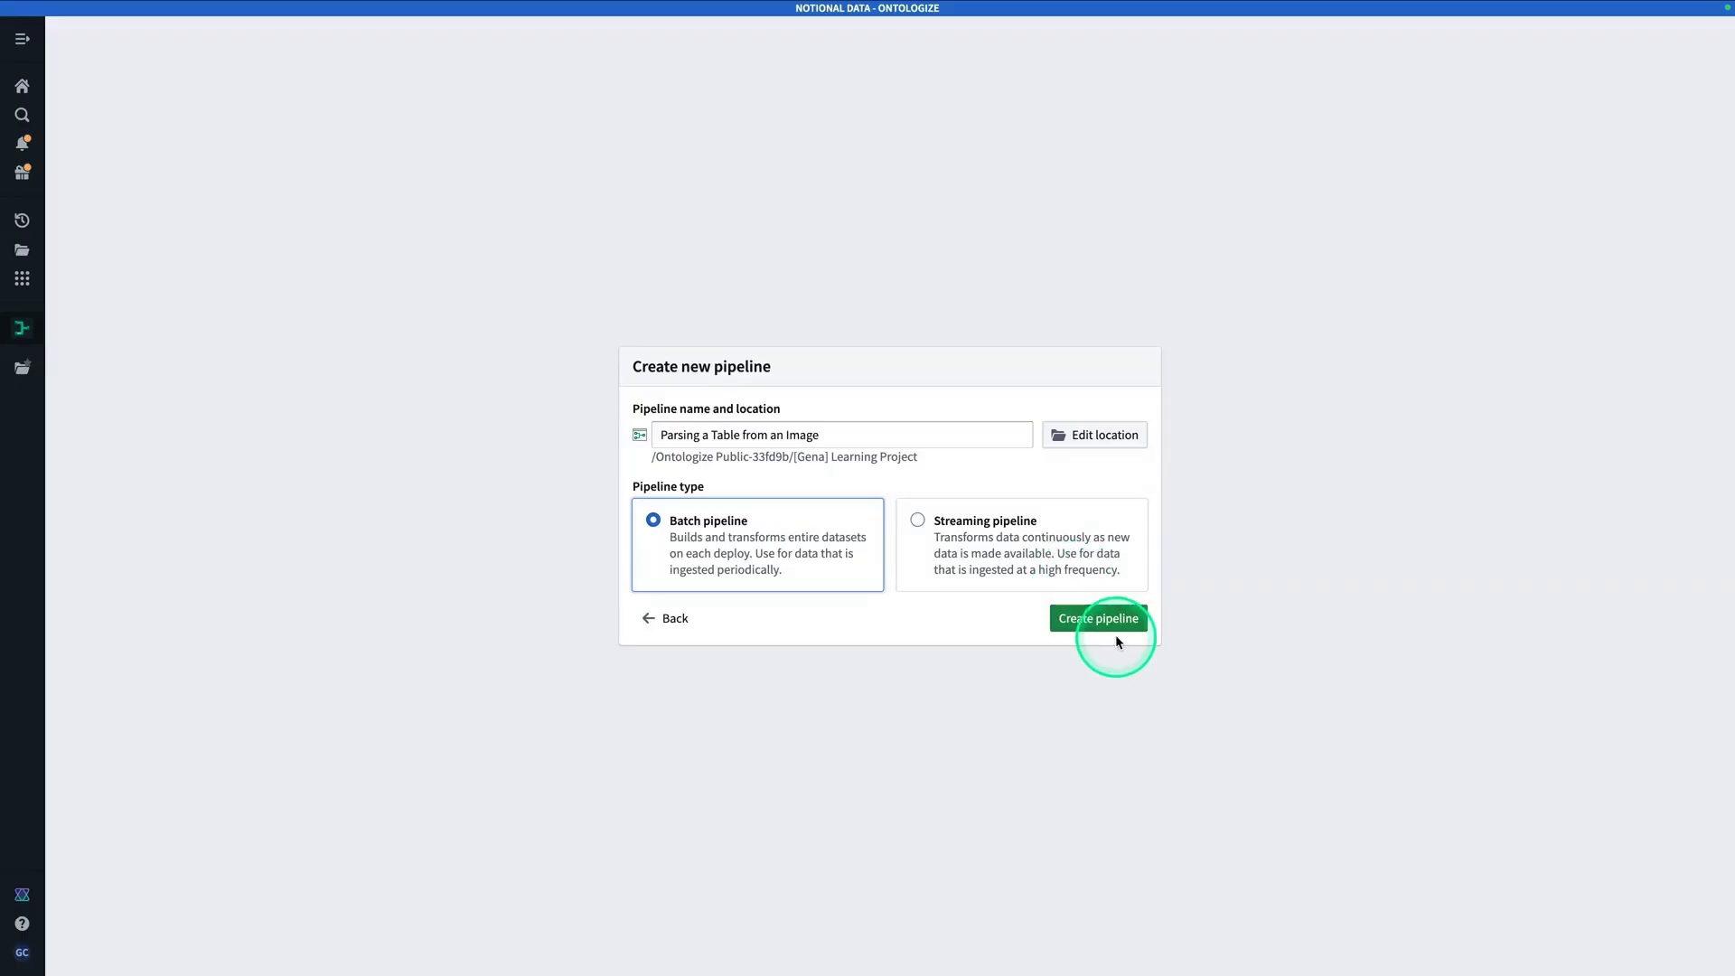
left_click(1115, 632)
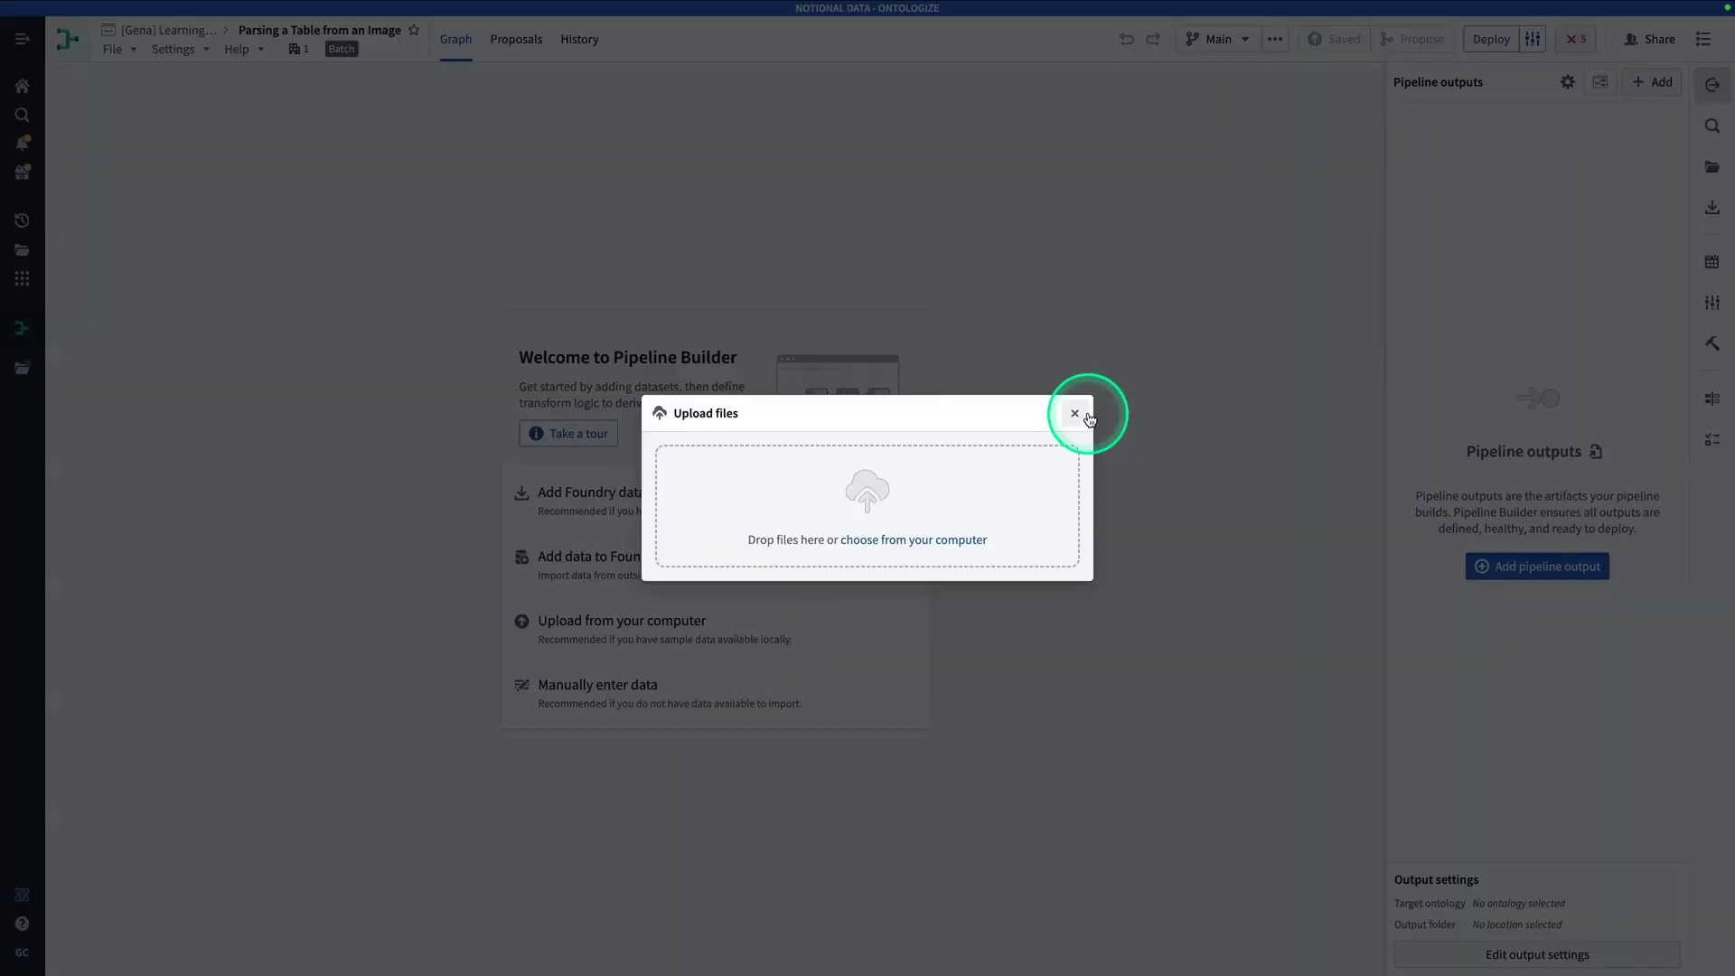
Step: Upload data-table-example1 (2).png from the computer to a new media set in the pipeline
left_click(1096, 408)
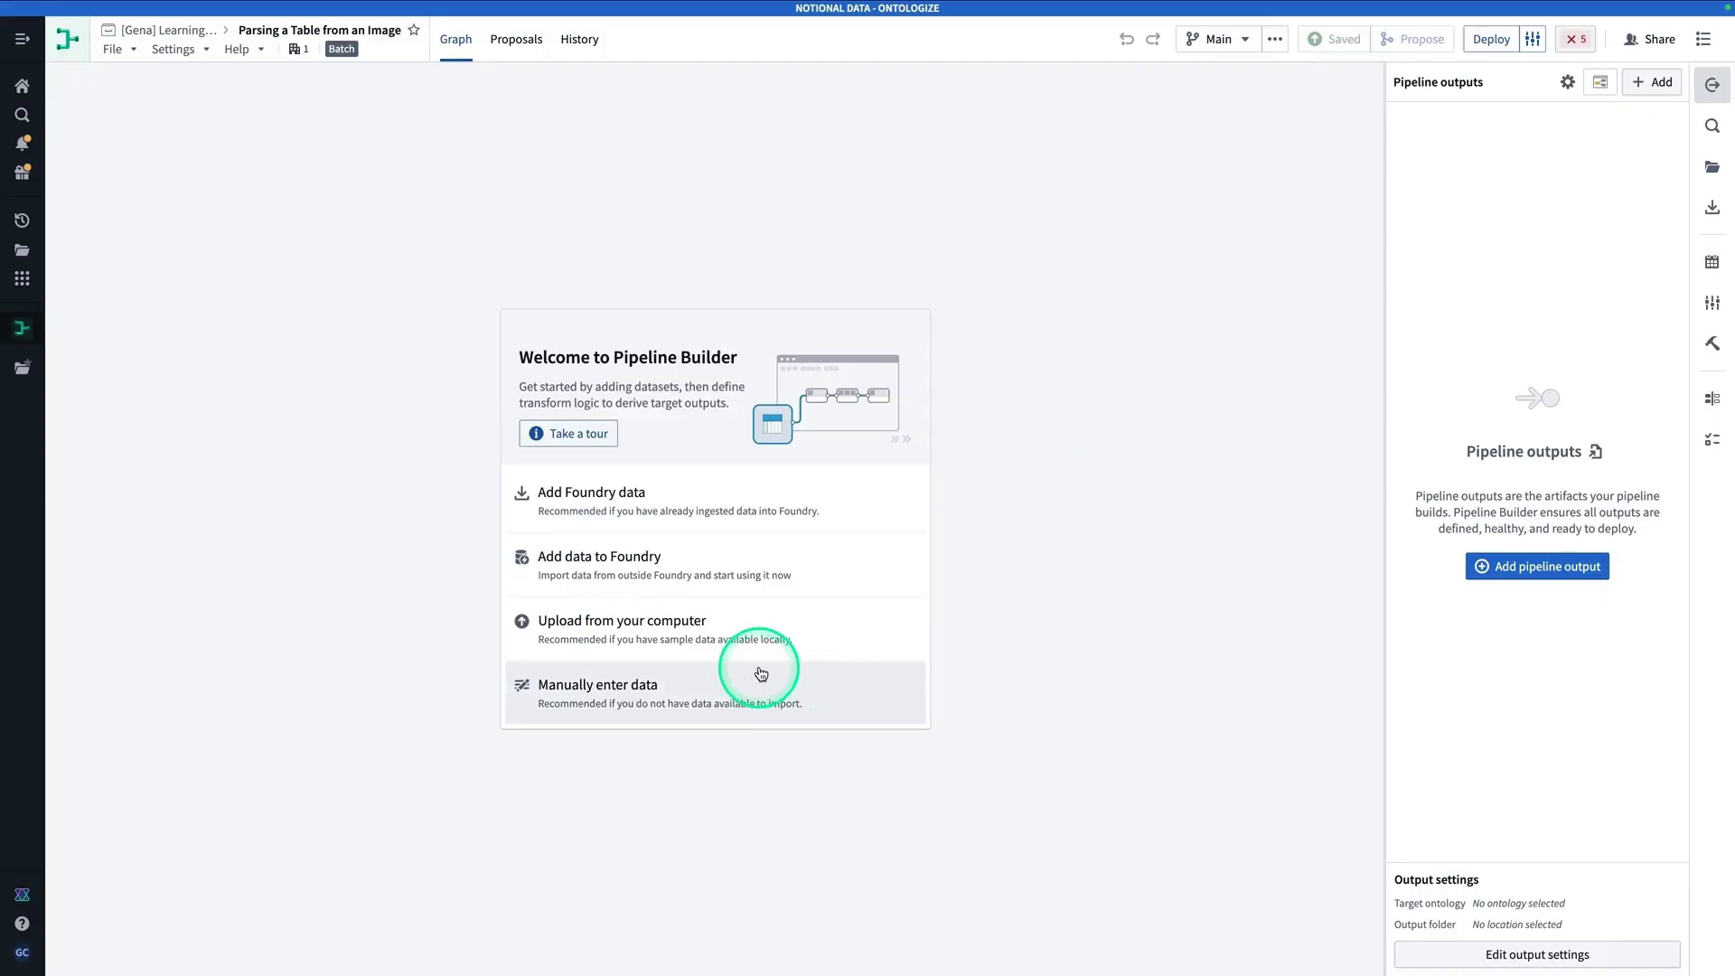
left_click(848, 637)
left_click(956, 541)
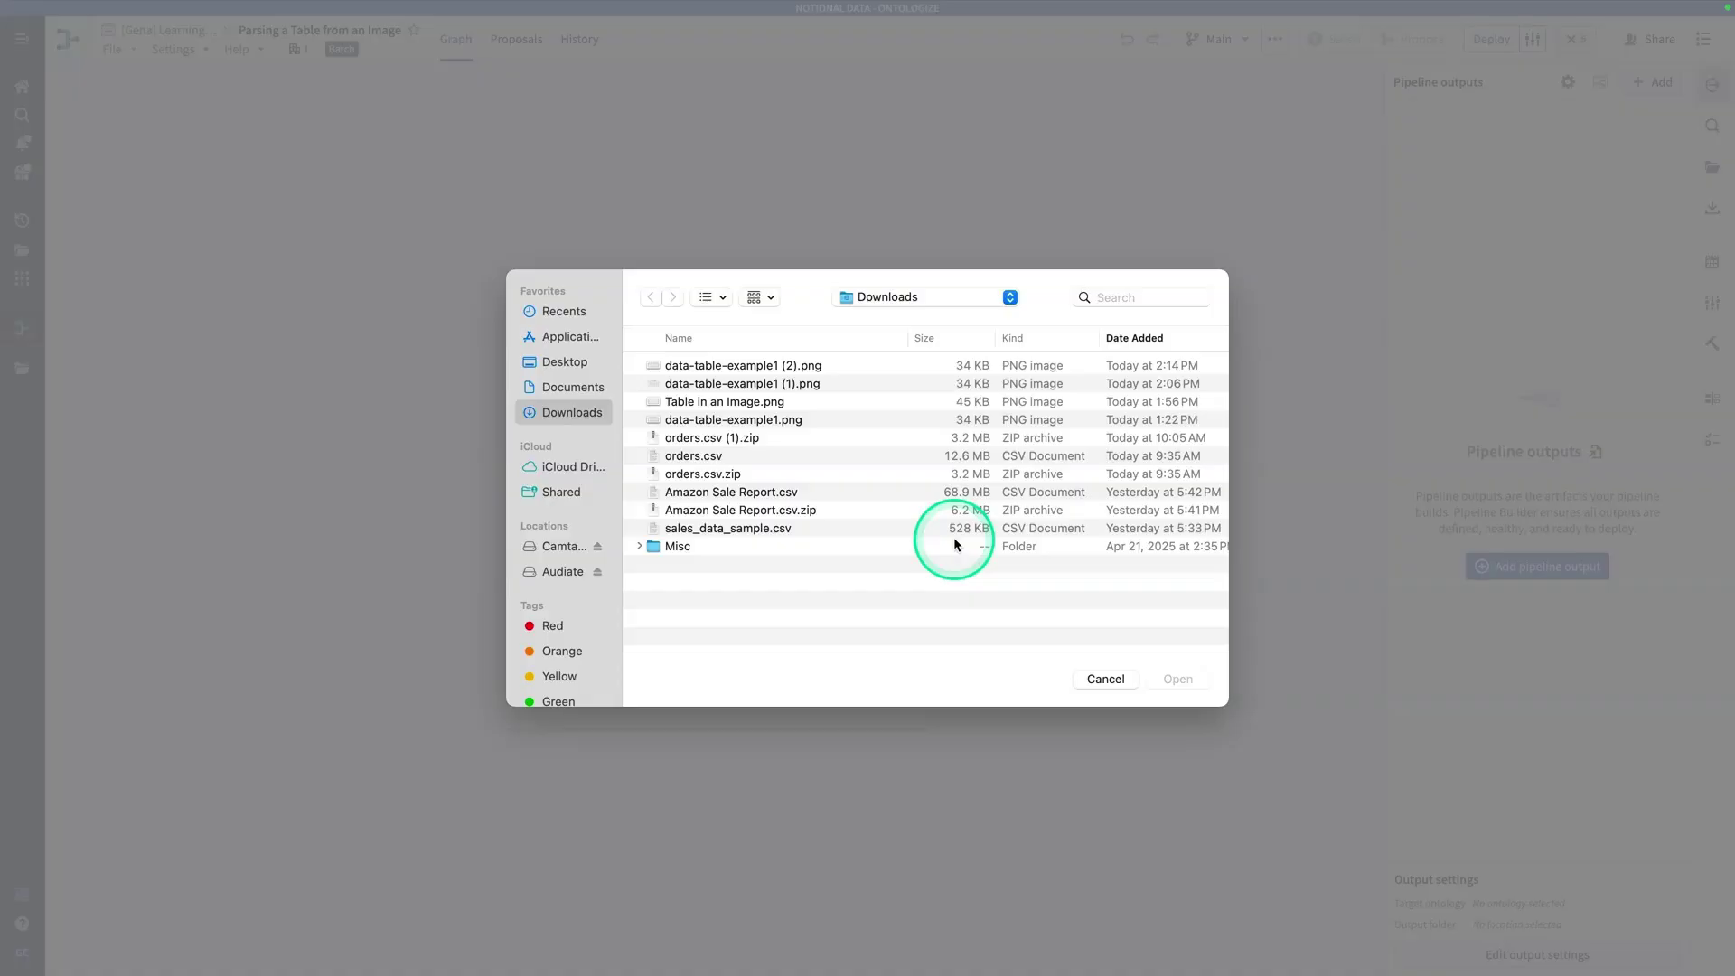
left_click(786, 368)
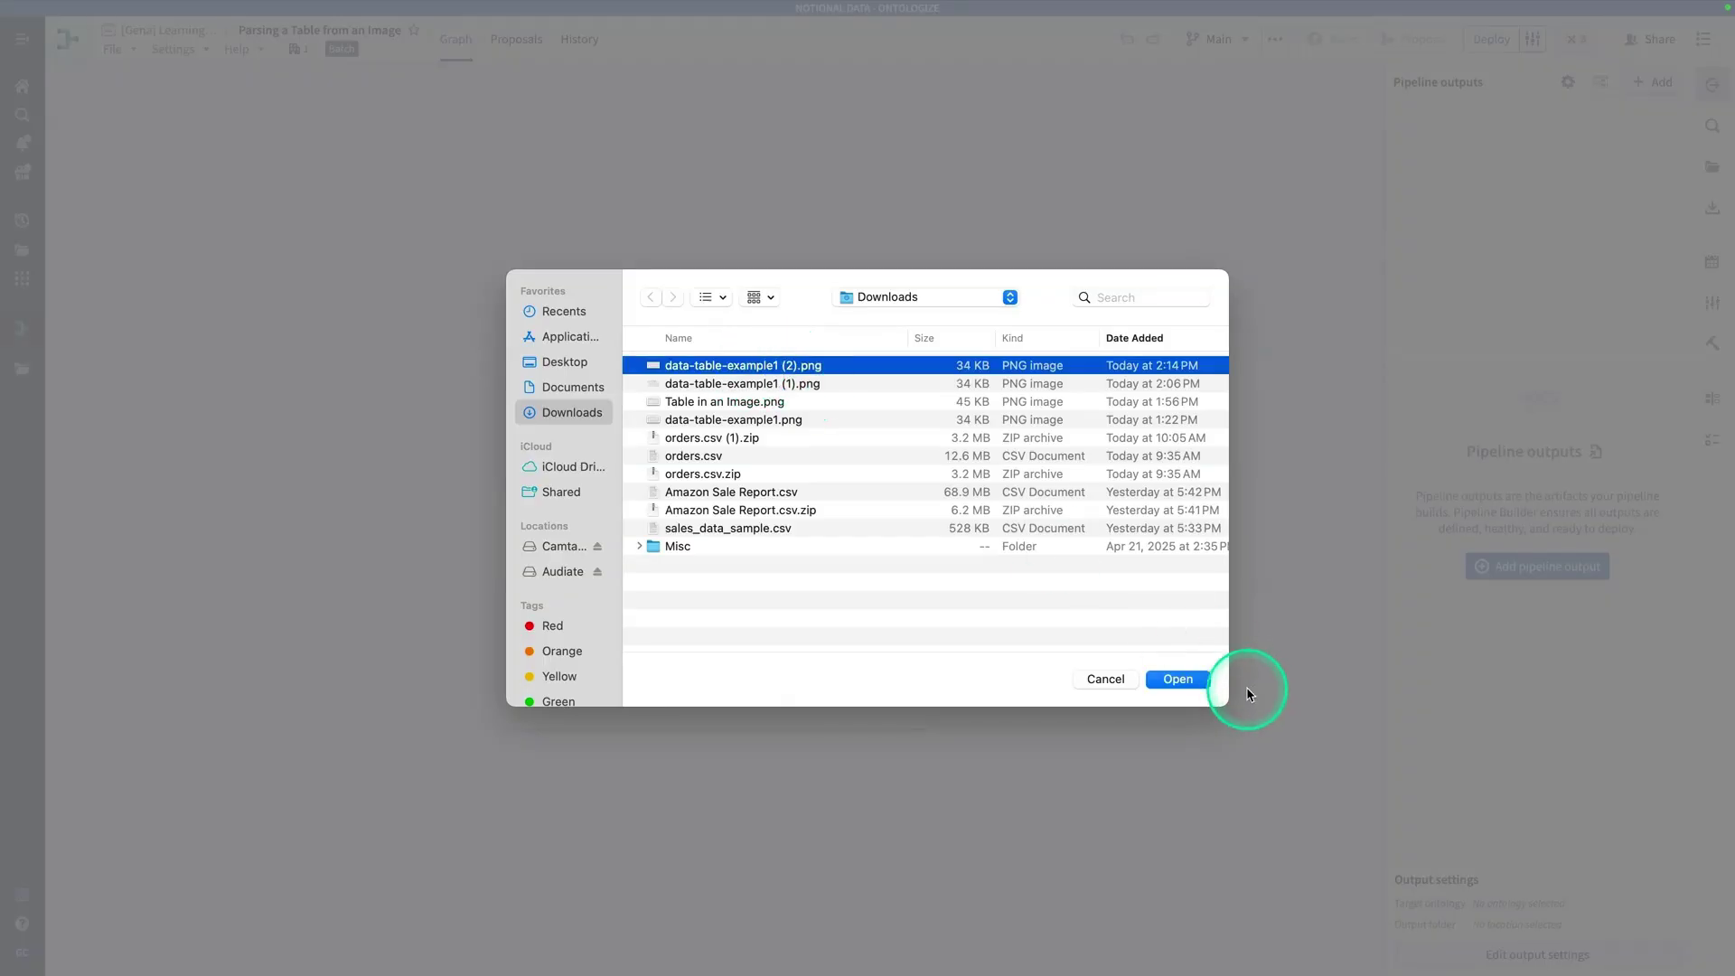
left_click(1190, 684)
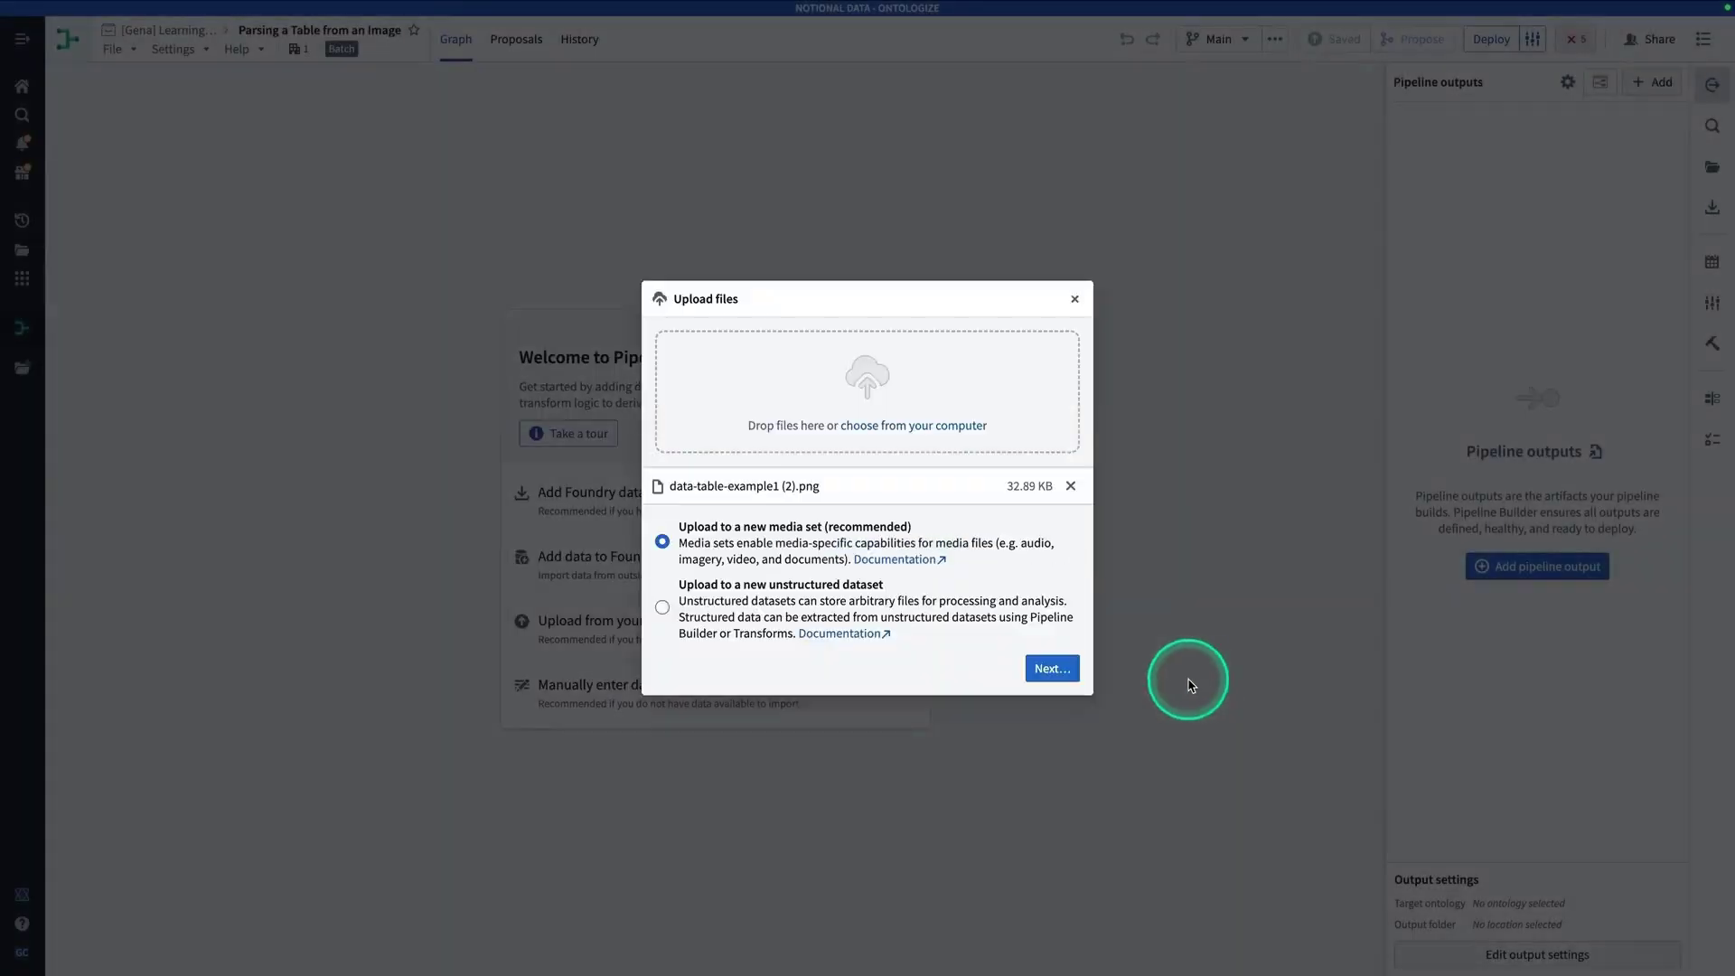
left_click(1066, 673)
left_click(1051, 848)
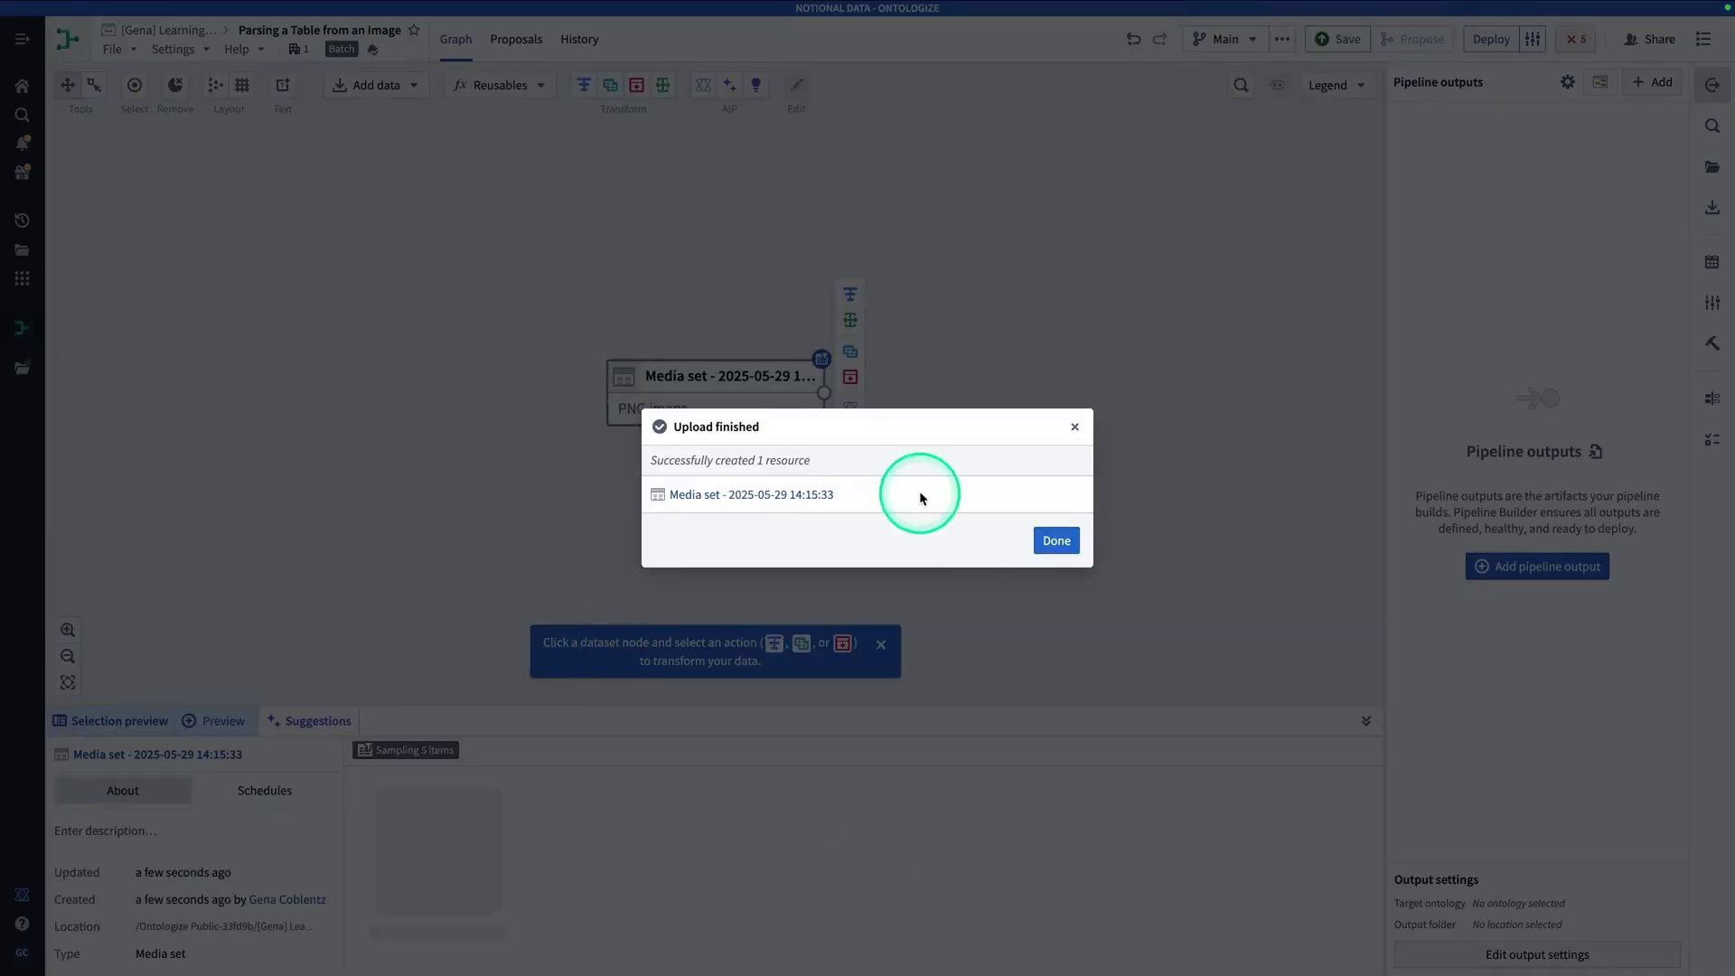
left_click(1054, 541)
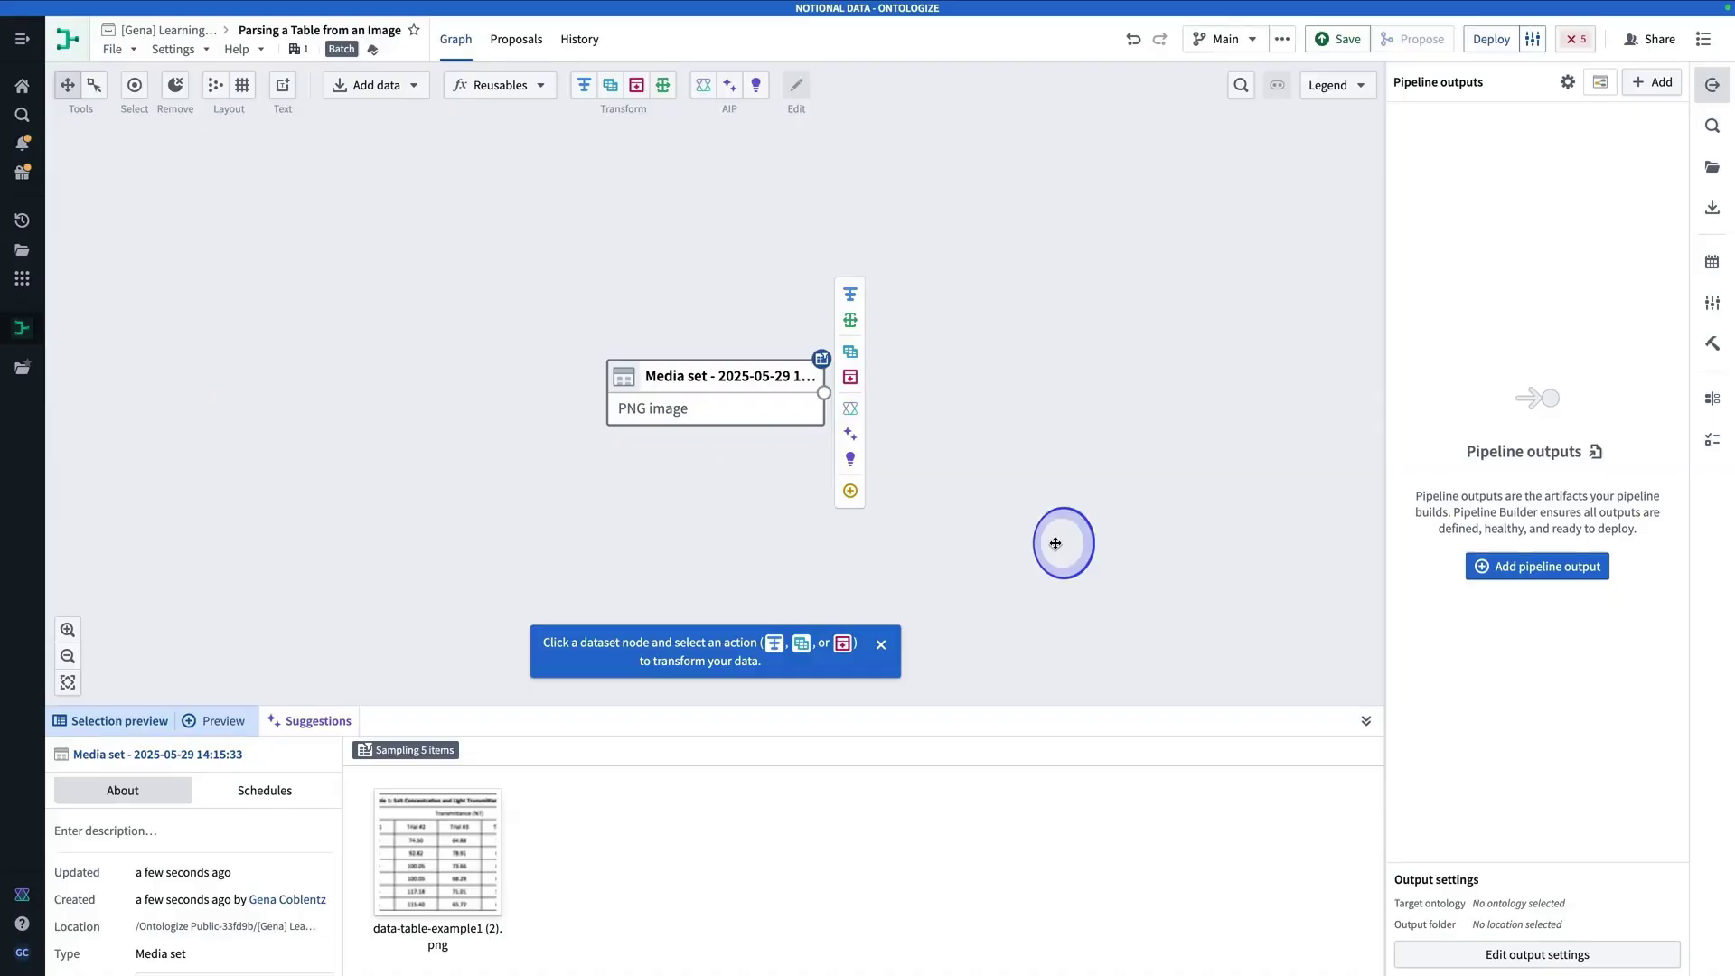
Step: Rename the uploaded media set node on the graph to "Image of Table"
right_click(734, 392)
left_click(875, 457)
triple_click(900, 488)
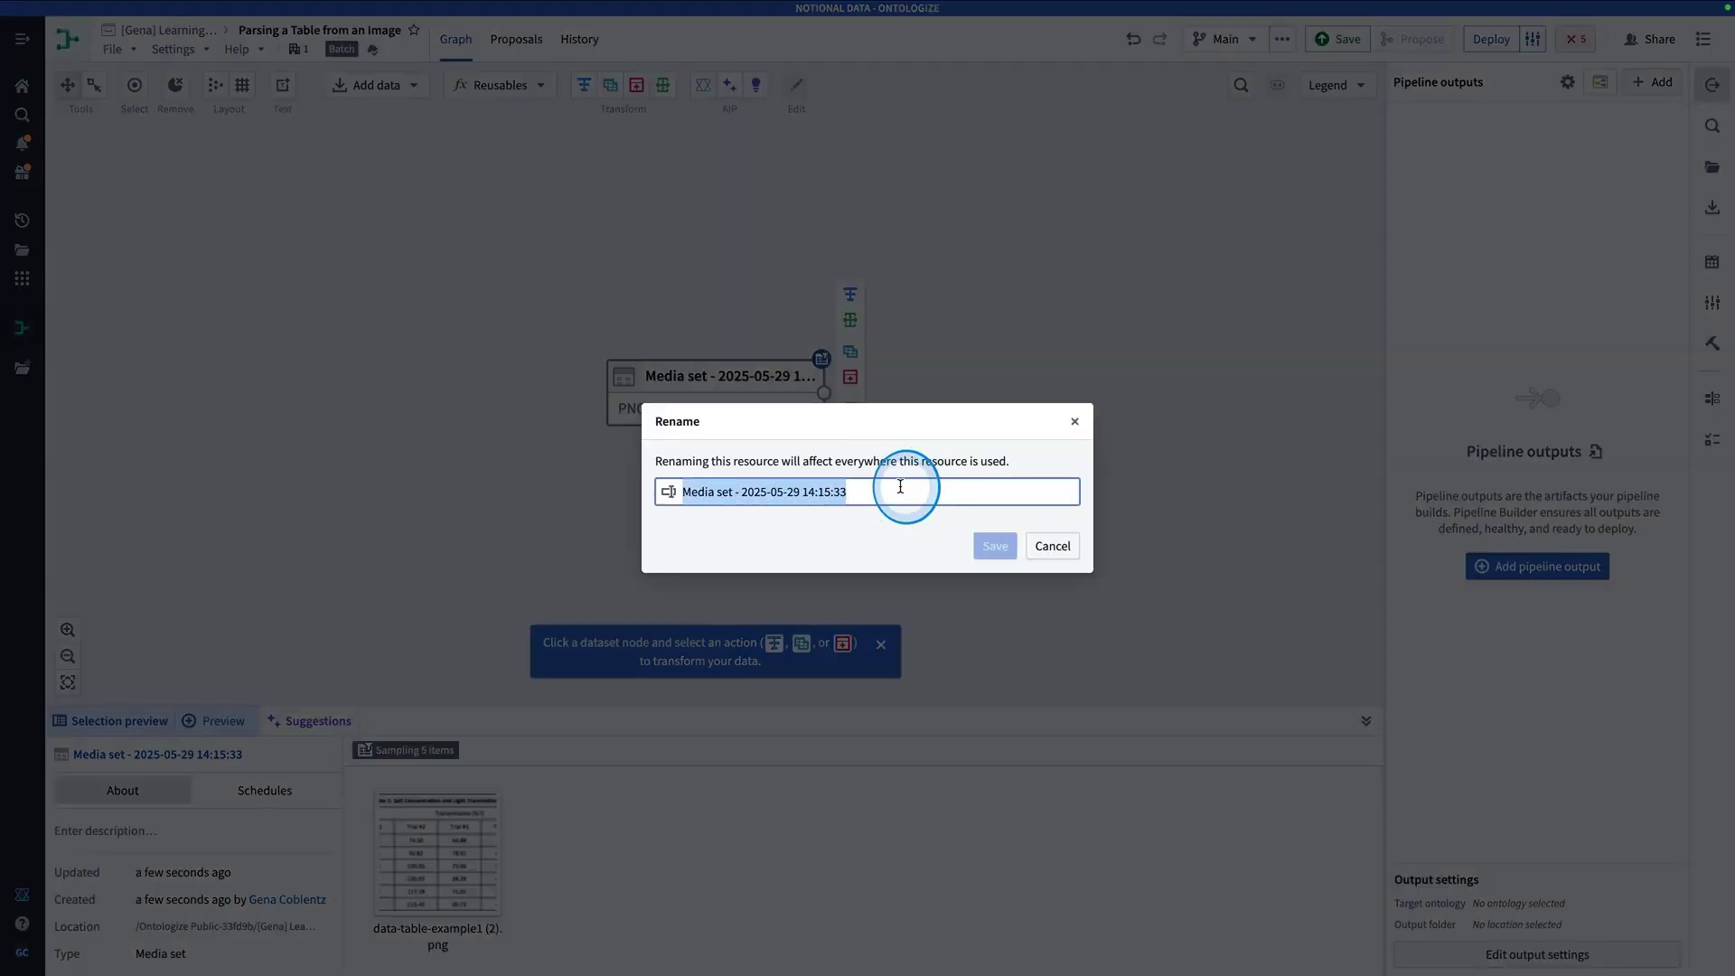
type("Tabl")
key("BackSpace")
key("BackSpace")
key("BackSpace")
key("BackSpace")
type("Image of Table")
left_click(996, 549)
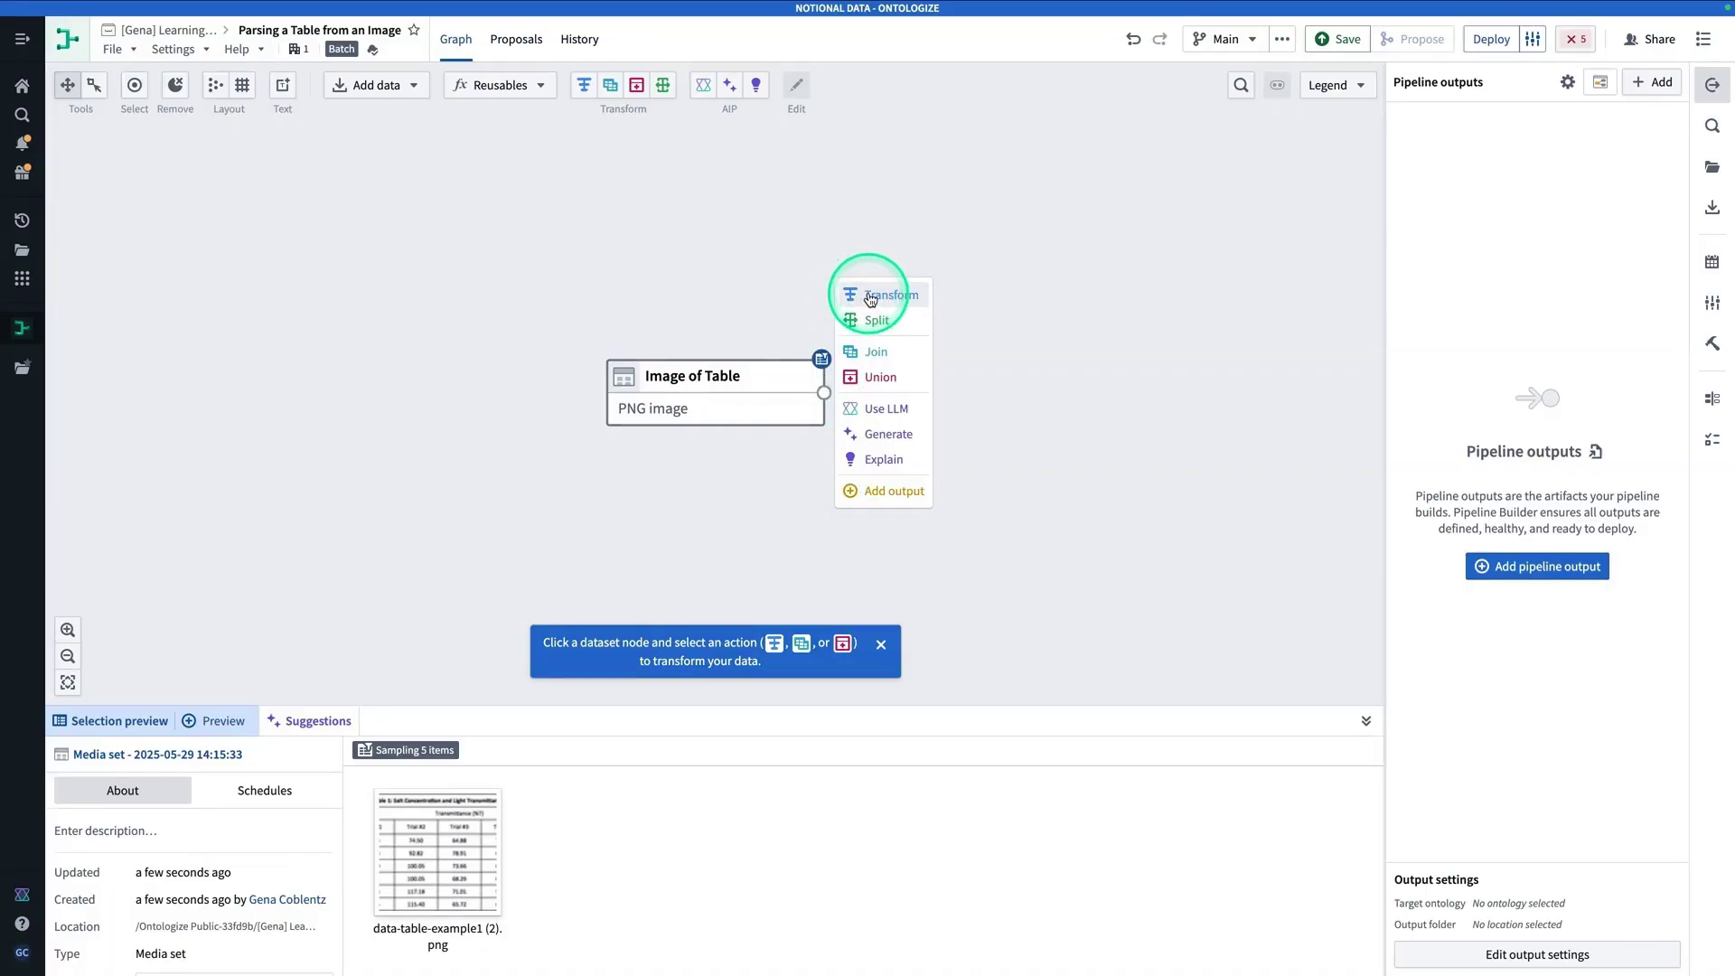
Step: Start a transform on the Image of Table node and add the Extract text from image operation
left_click(869, 299)
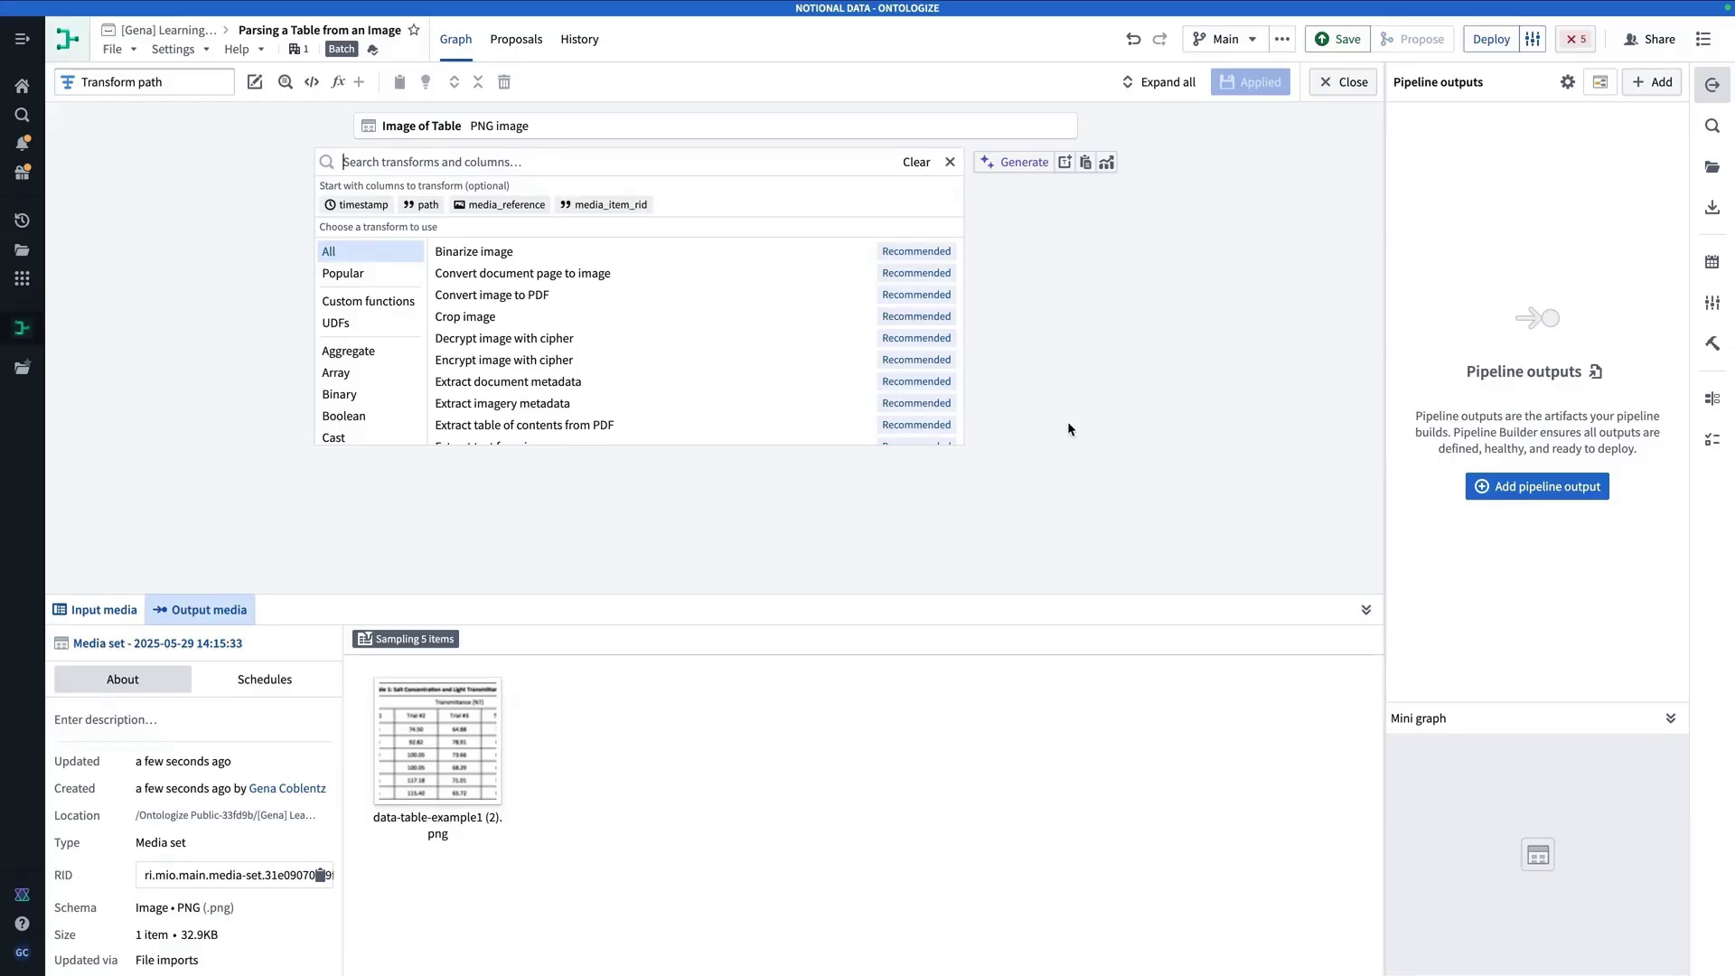
left_click(585, 205)
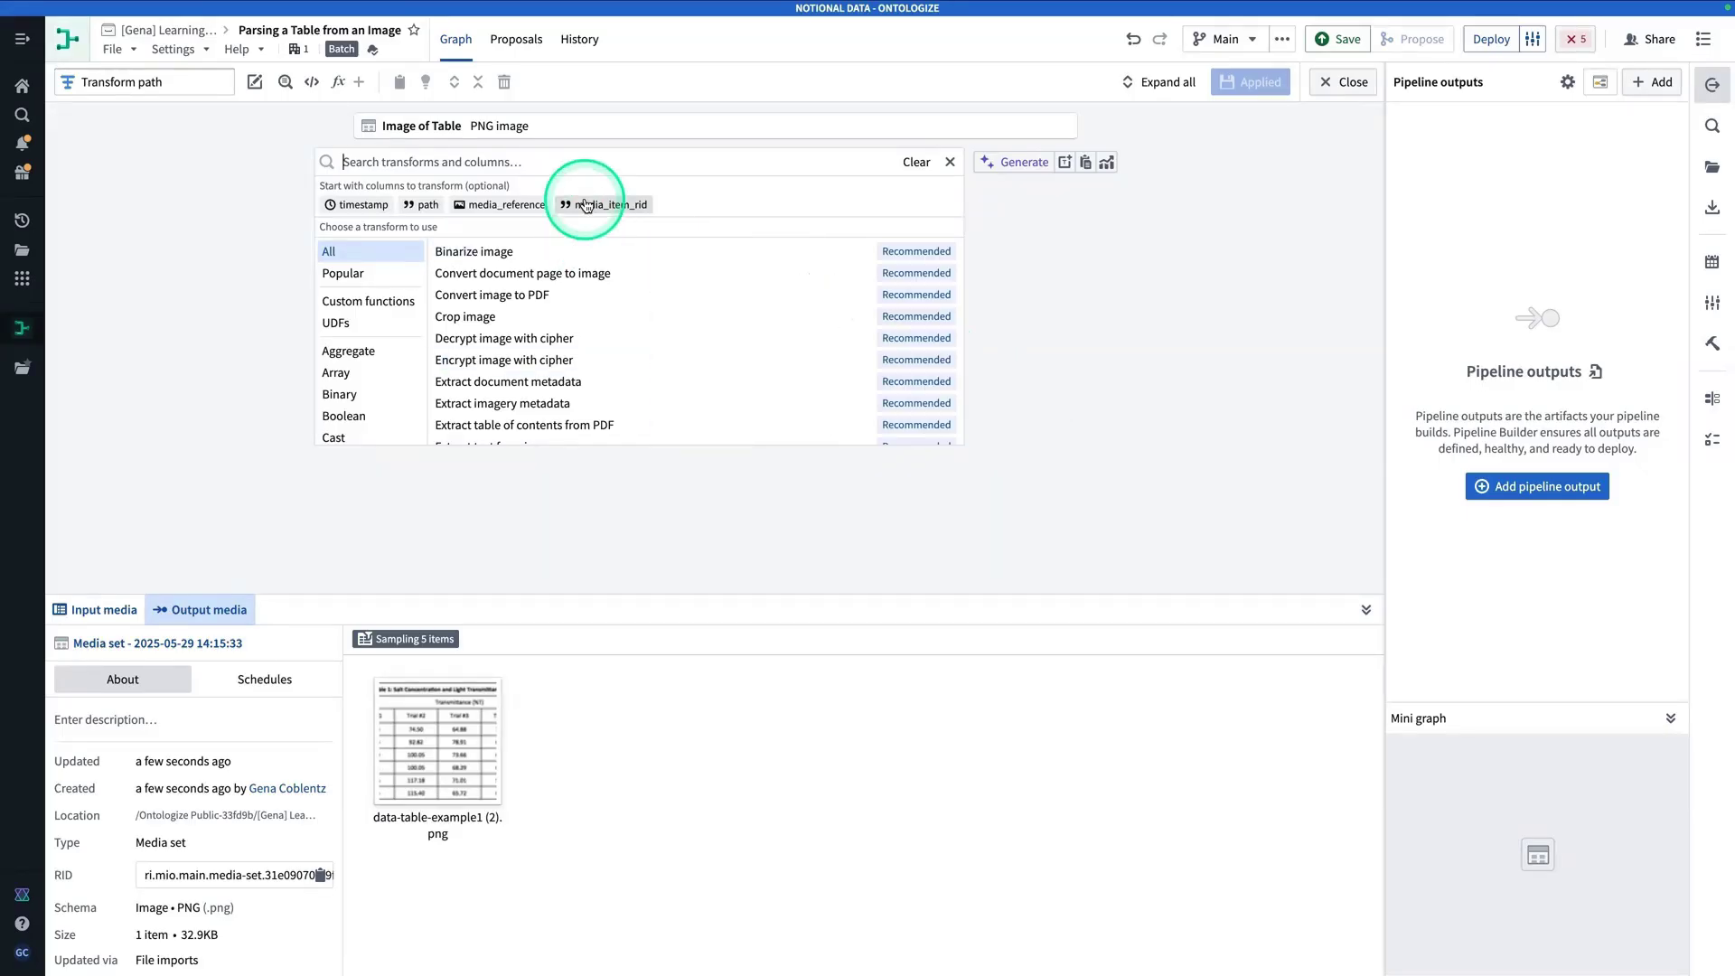
type("extrac")
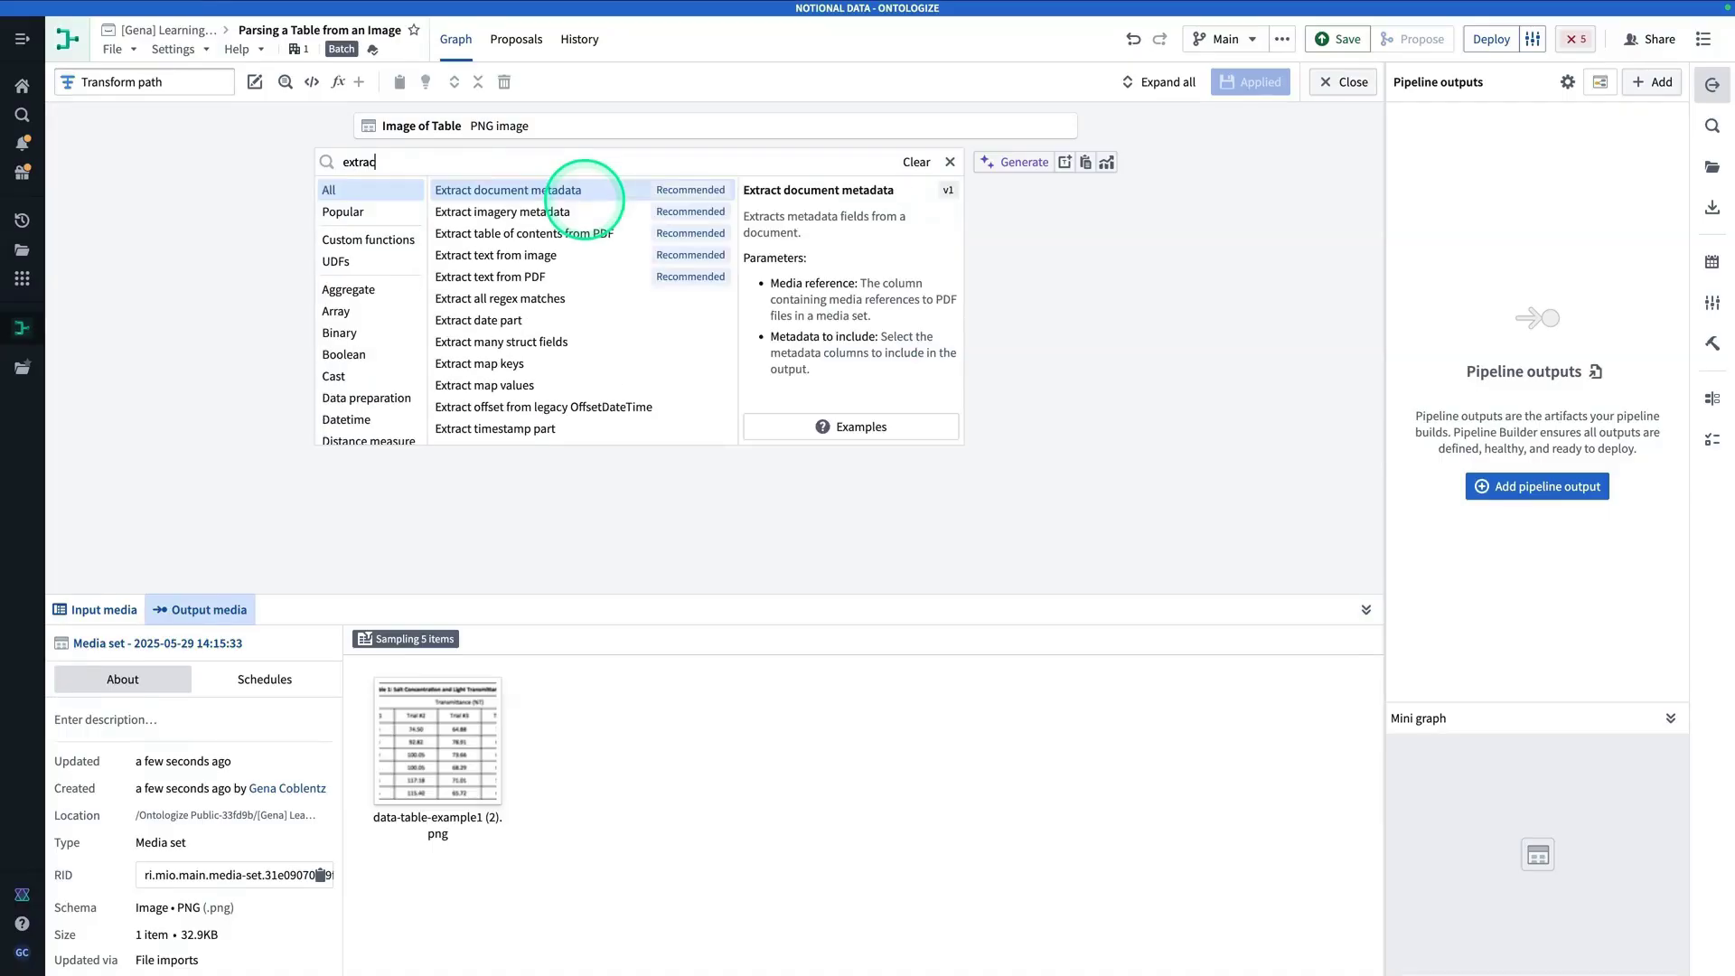
type("t text")
left_click(542, 197)
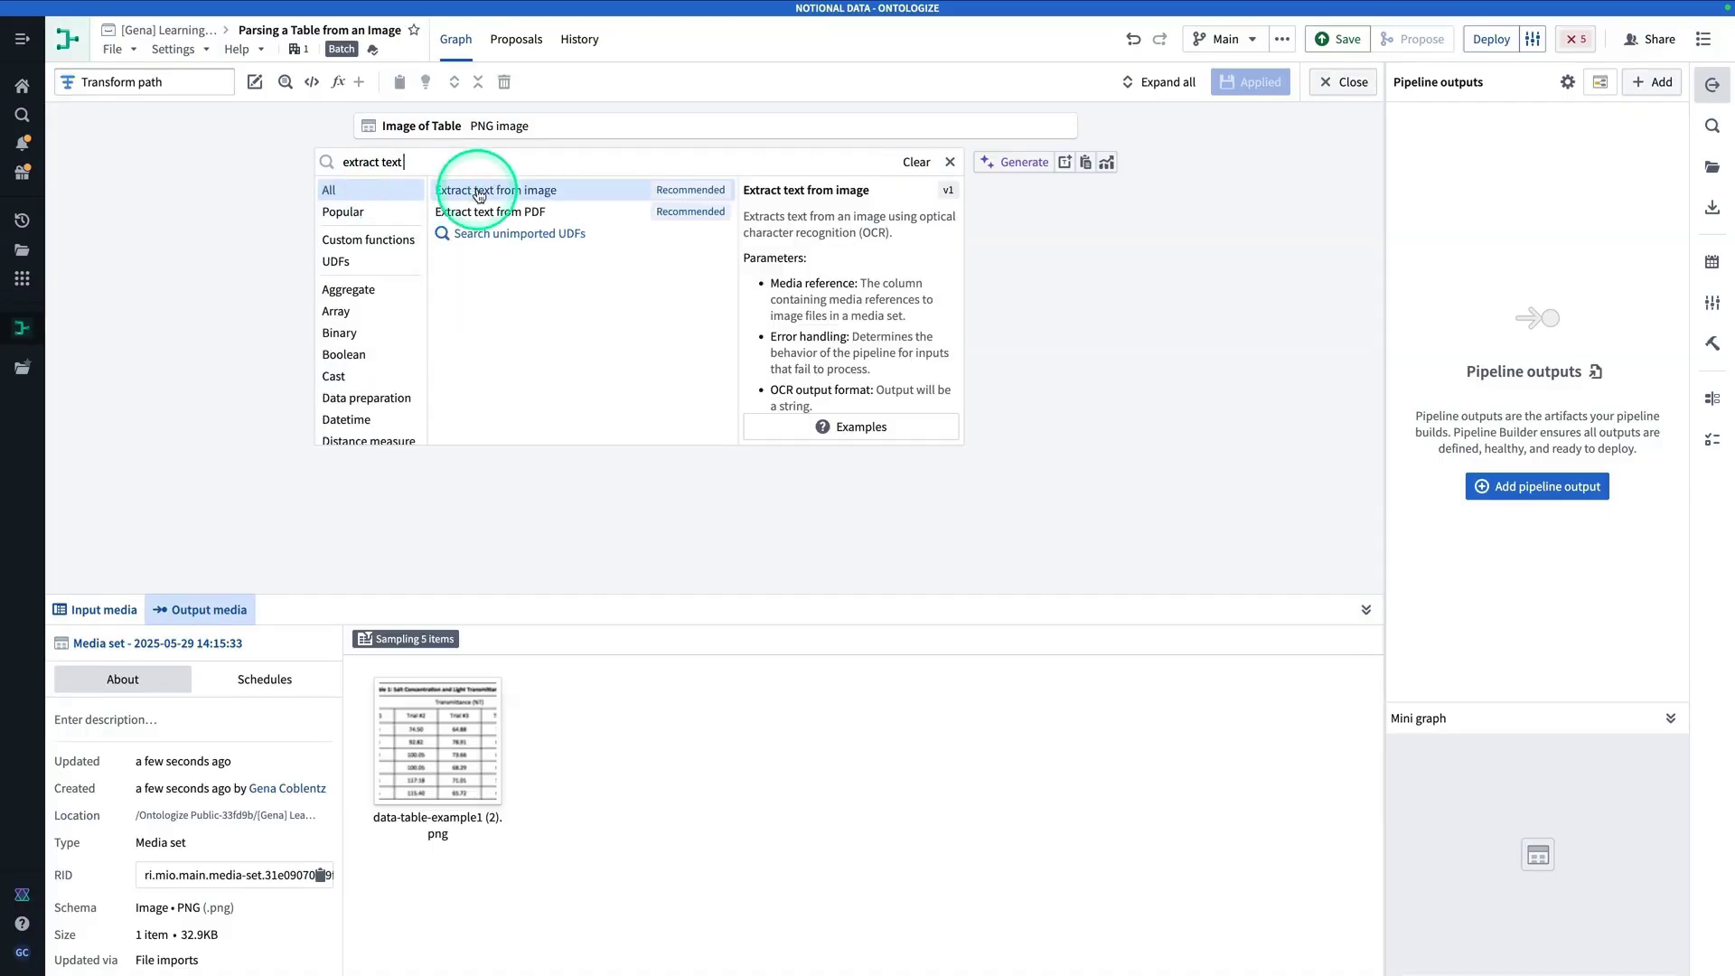
left_click(543, 197)
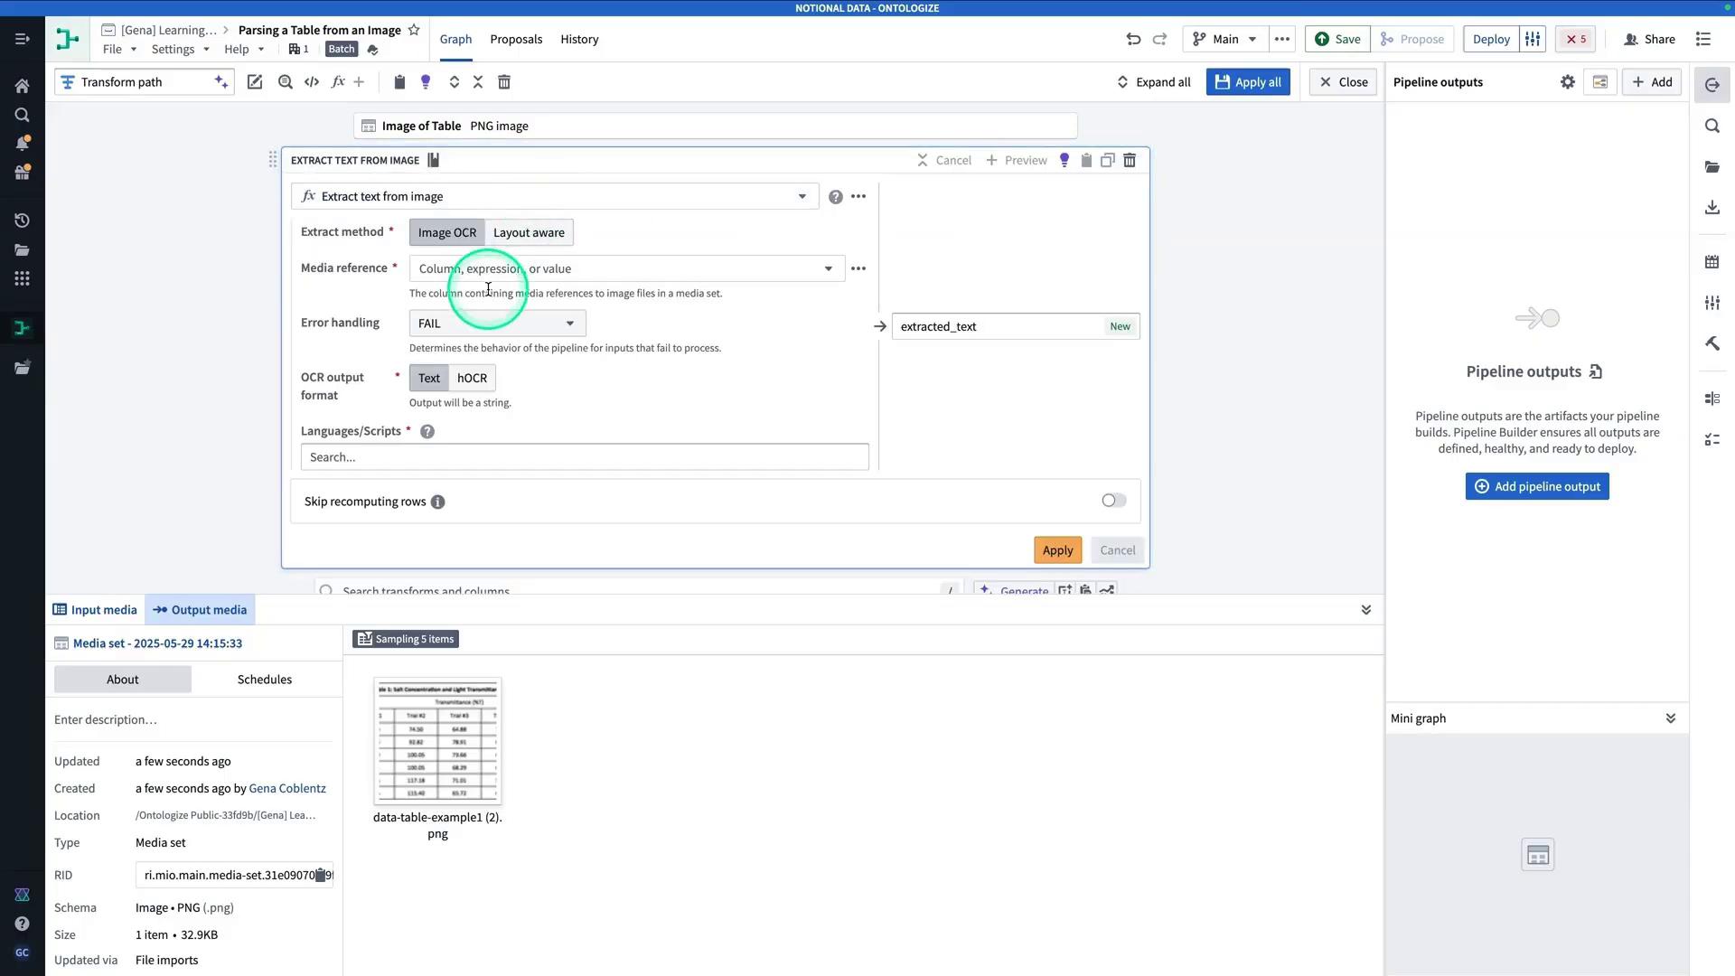
Step: Set the text extraction to the Layout aware method on the media_reference column with the Full extract output format
left_click(530, 233)
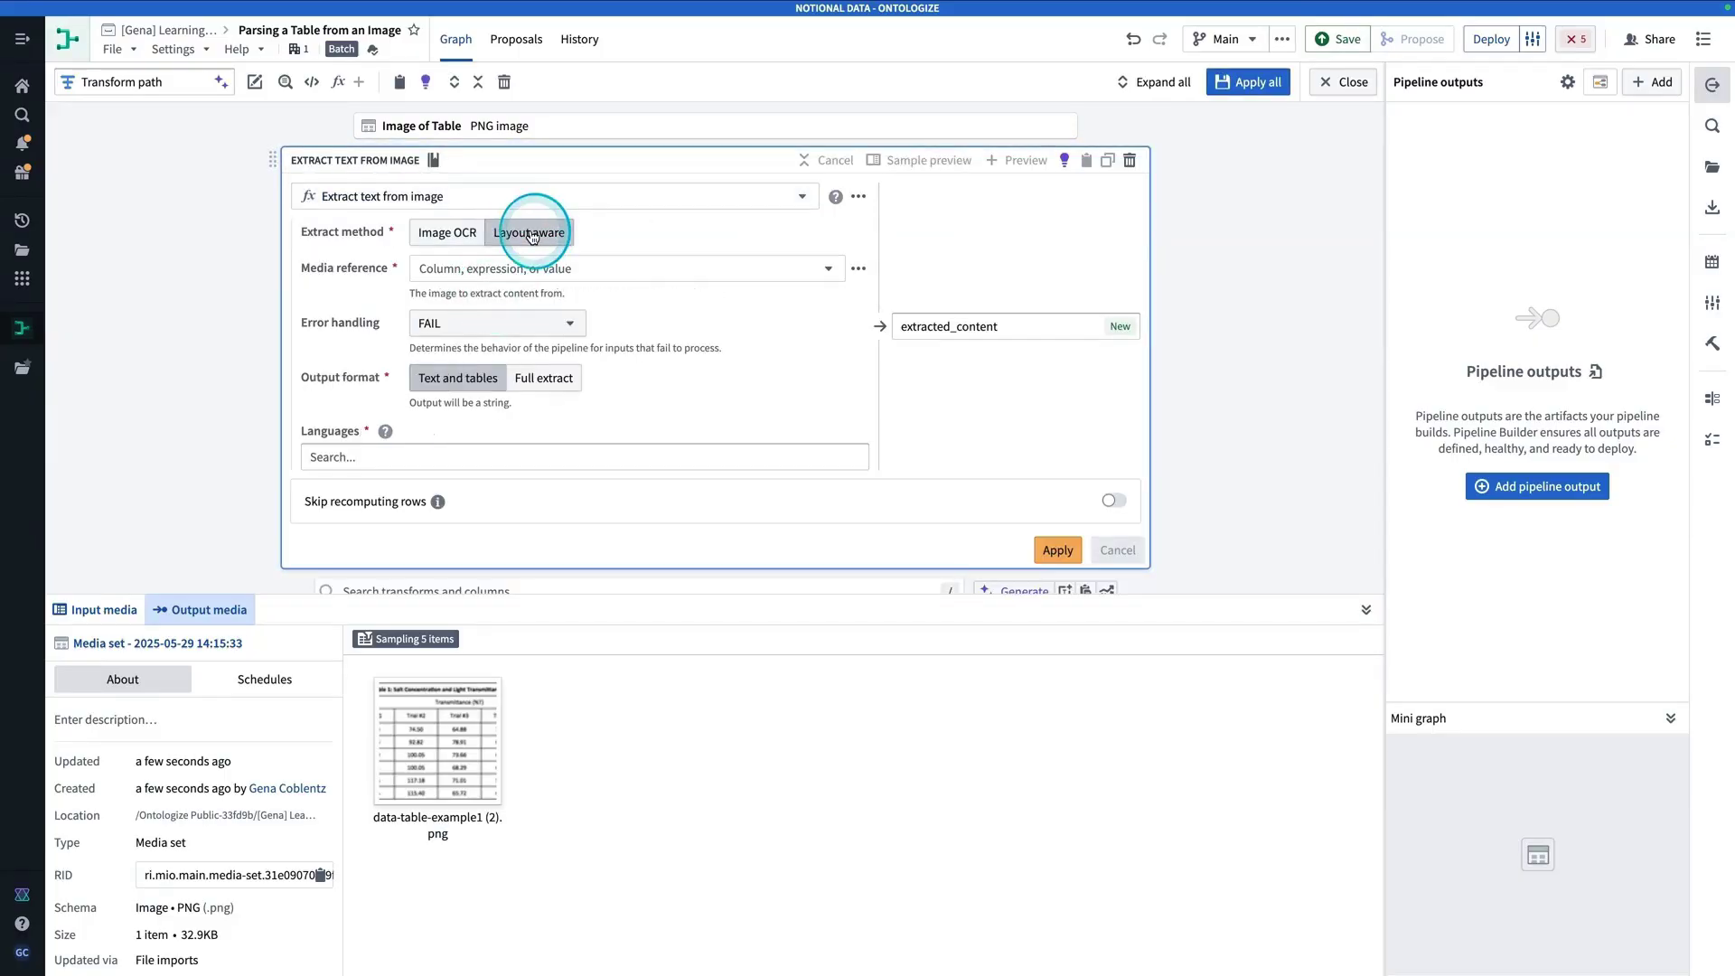
left_click(458, 268)
left_click(458, 268)
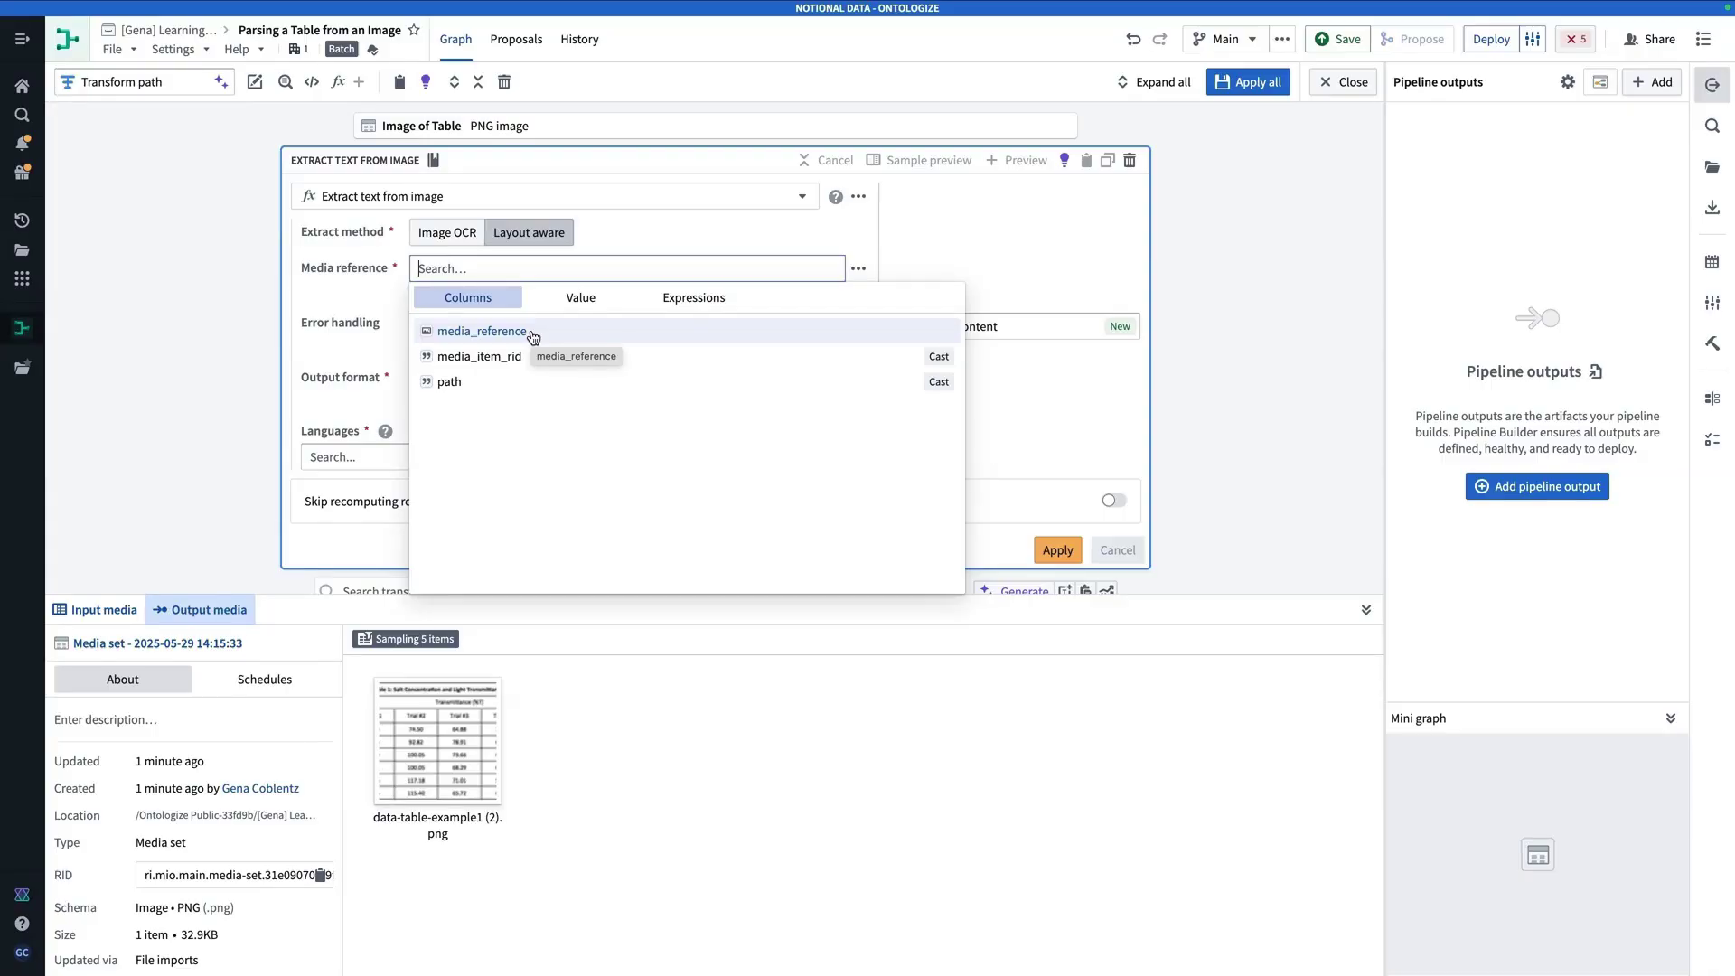
left_click(533, 337)
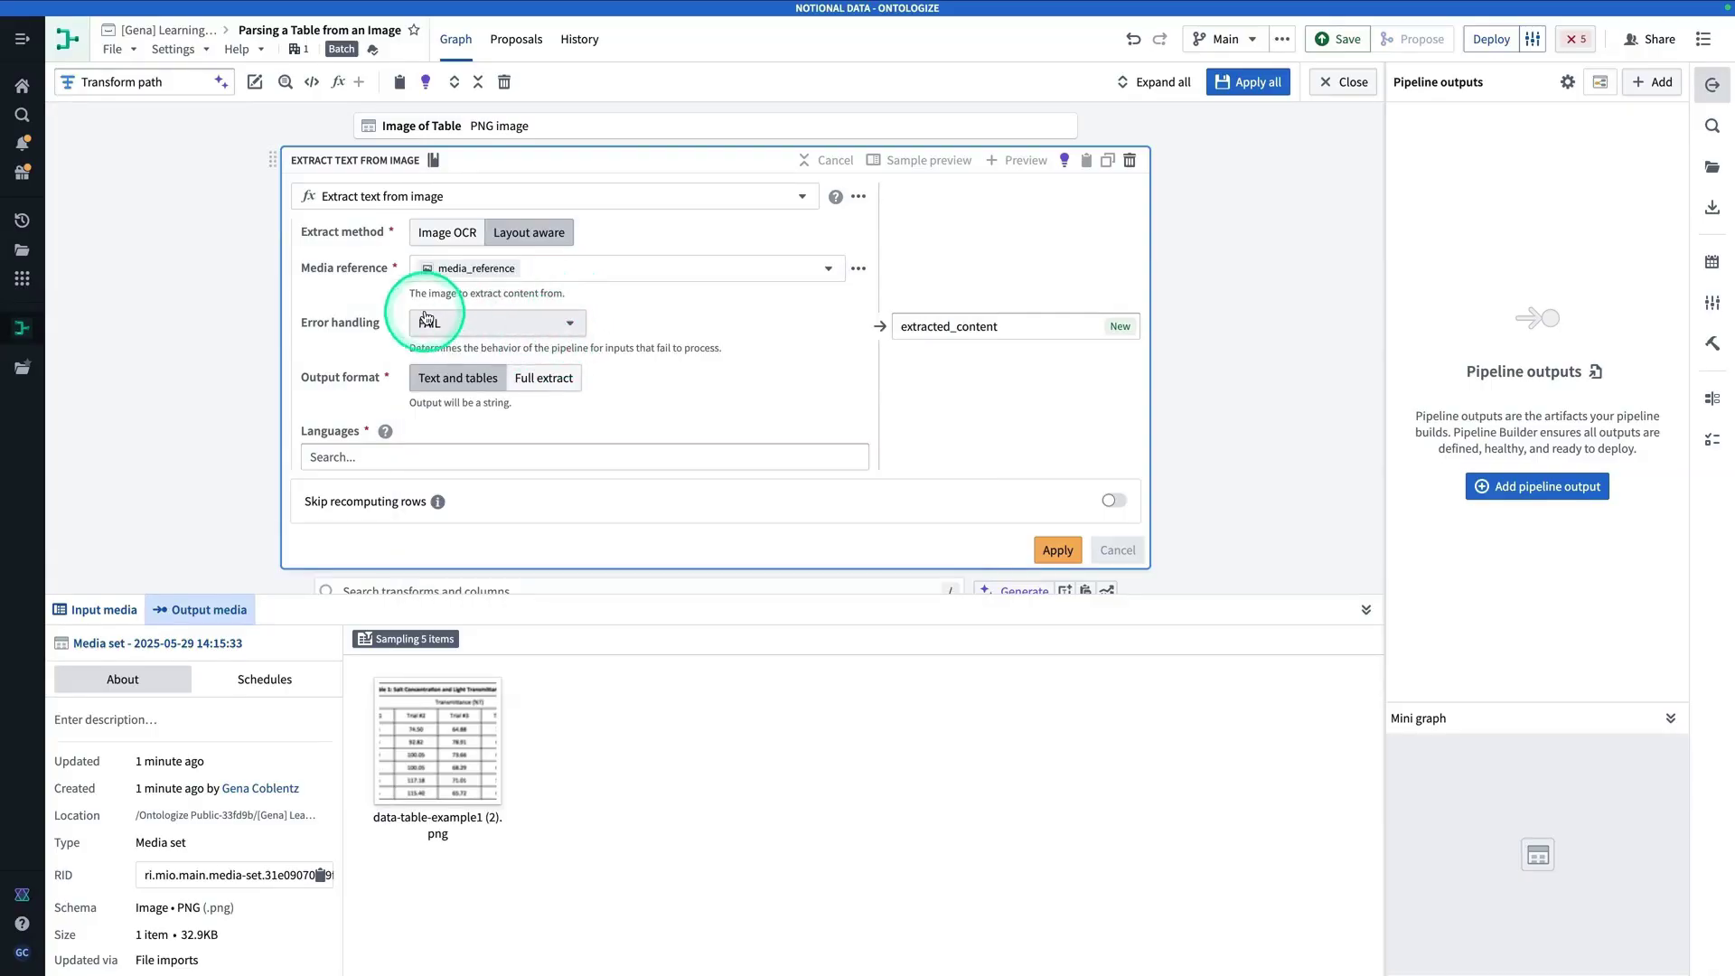
left_click(568, 387)
Step: Choose English as the extraction language, apply the transform and select the extracted content in the preview
left_click(567, 455)
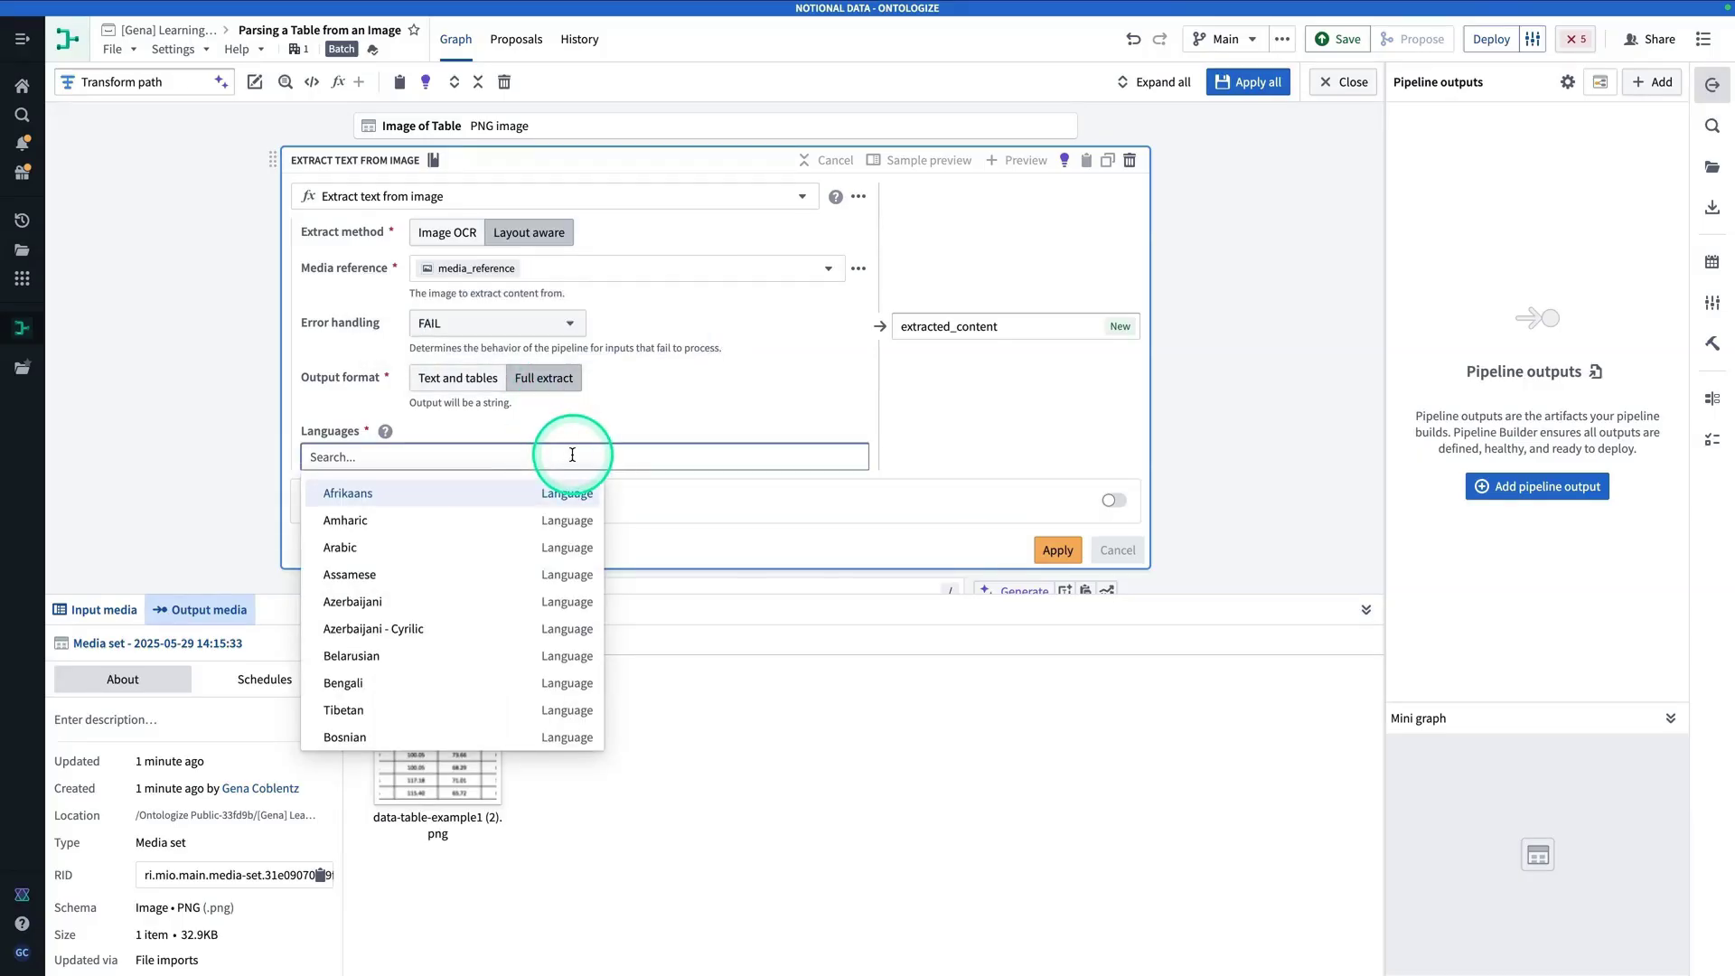
type("englis")
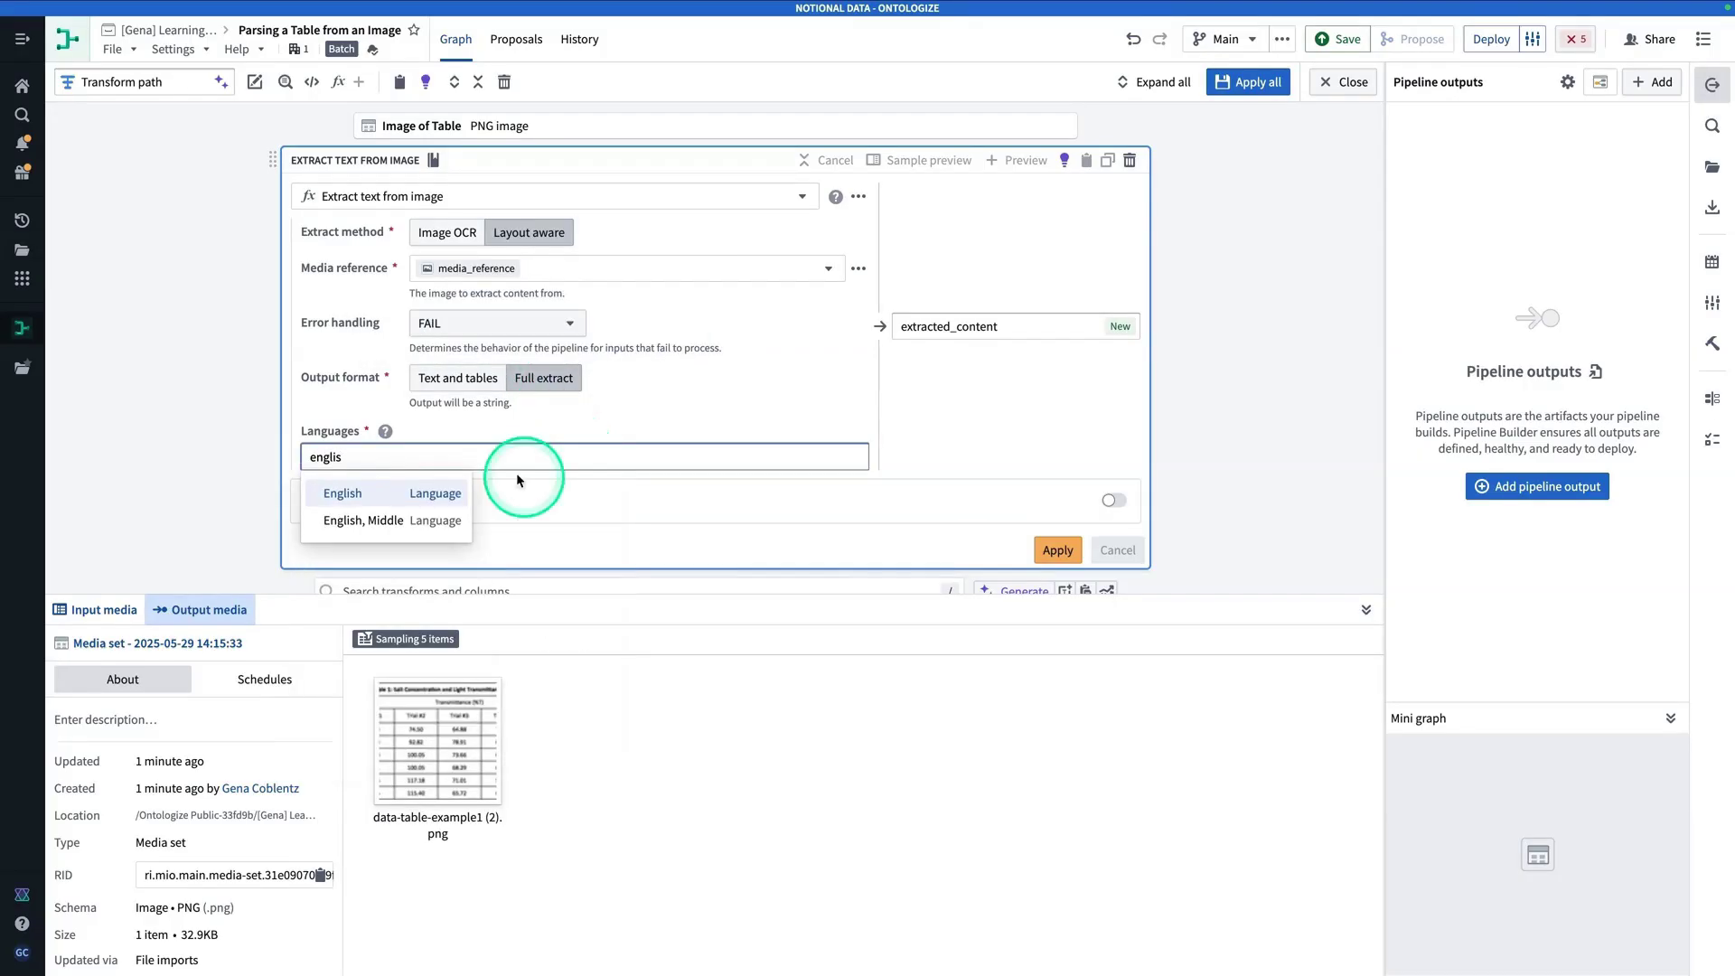
left_click(465, 492)
scroll(1000, 361, "down", 1)
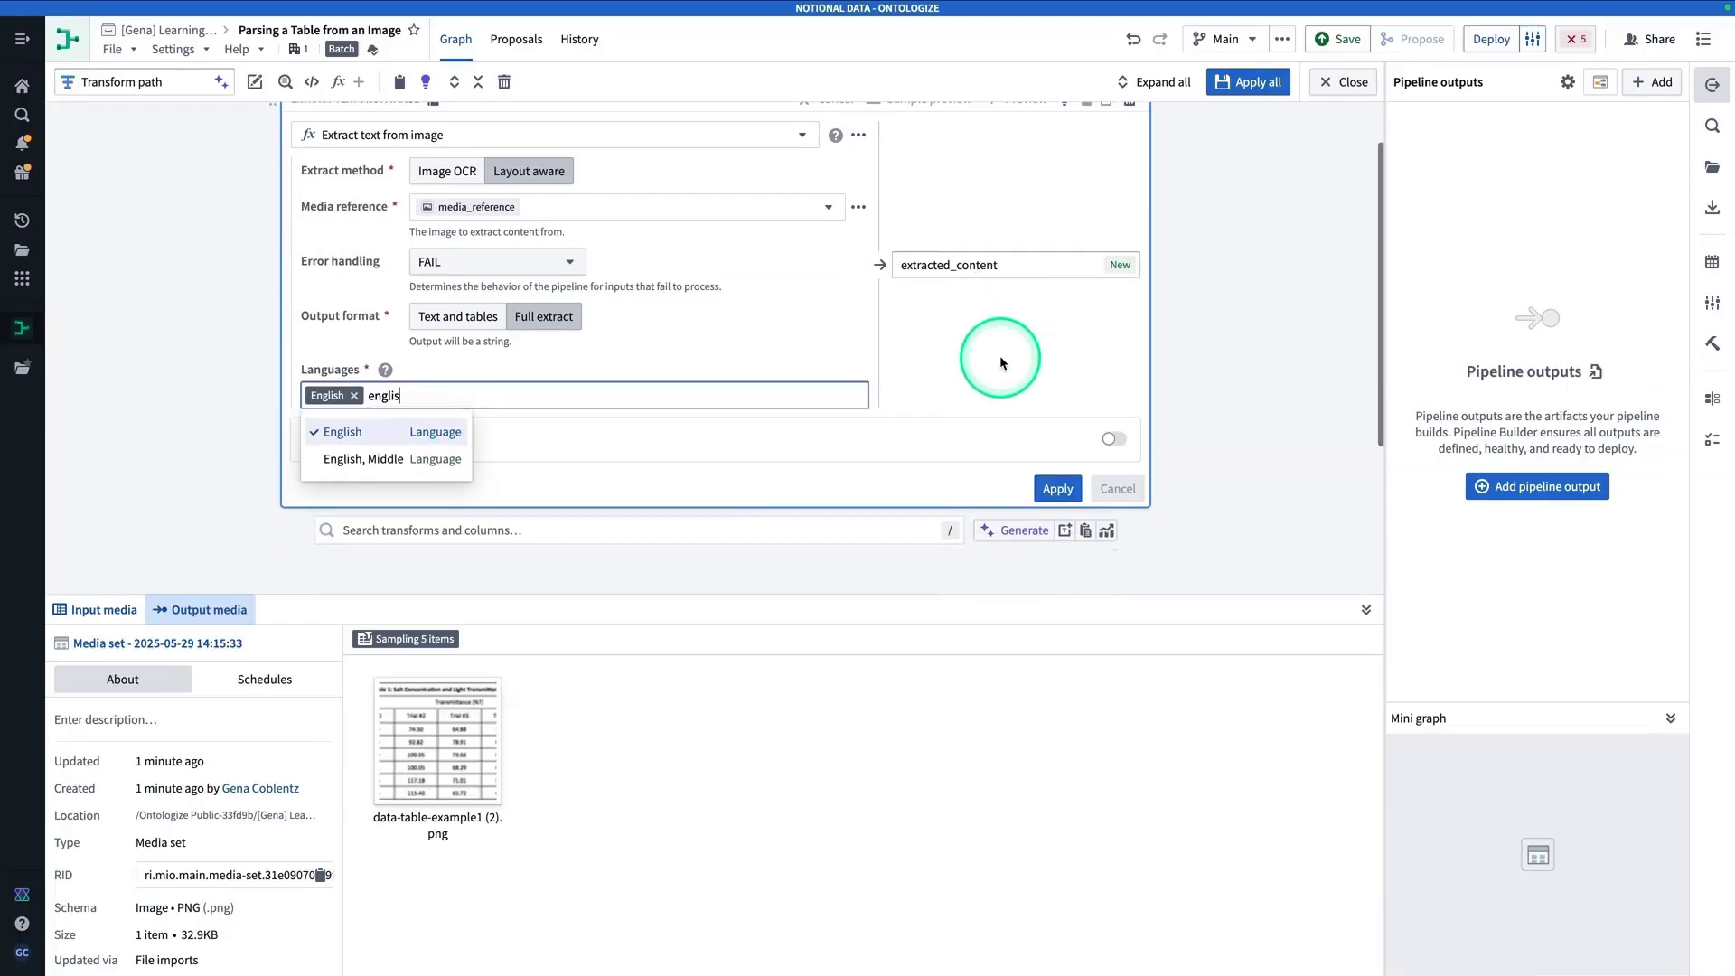
left_click(1059, 488)
left_click(526, 729)
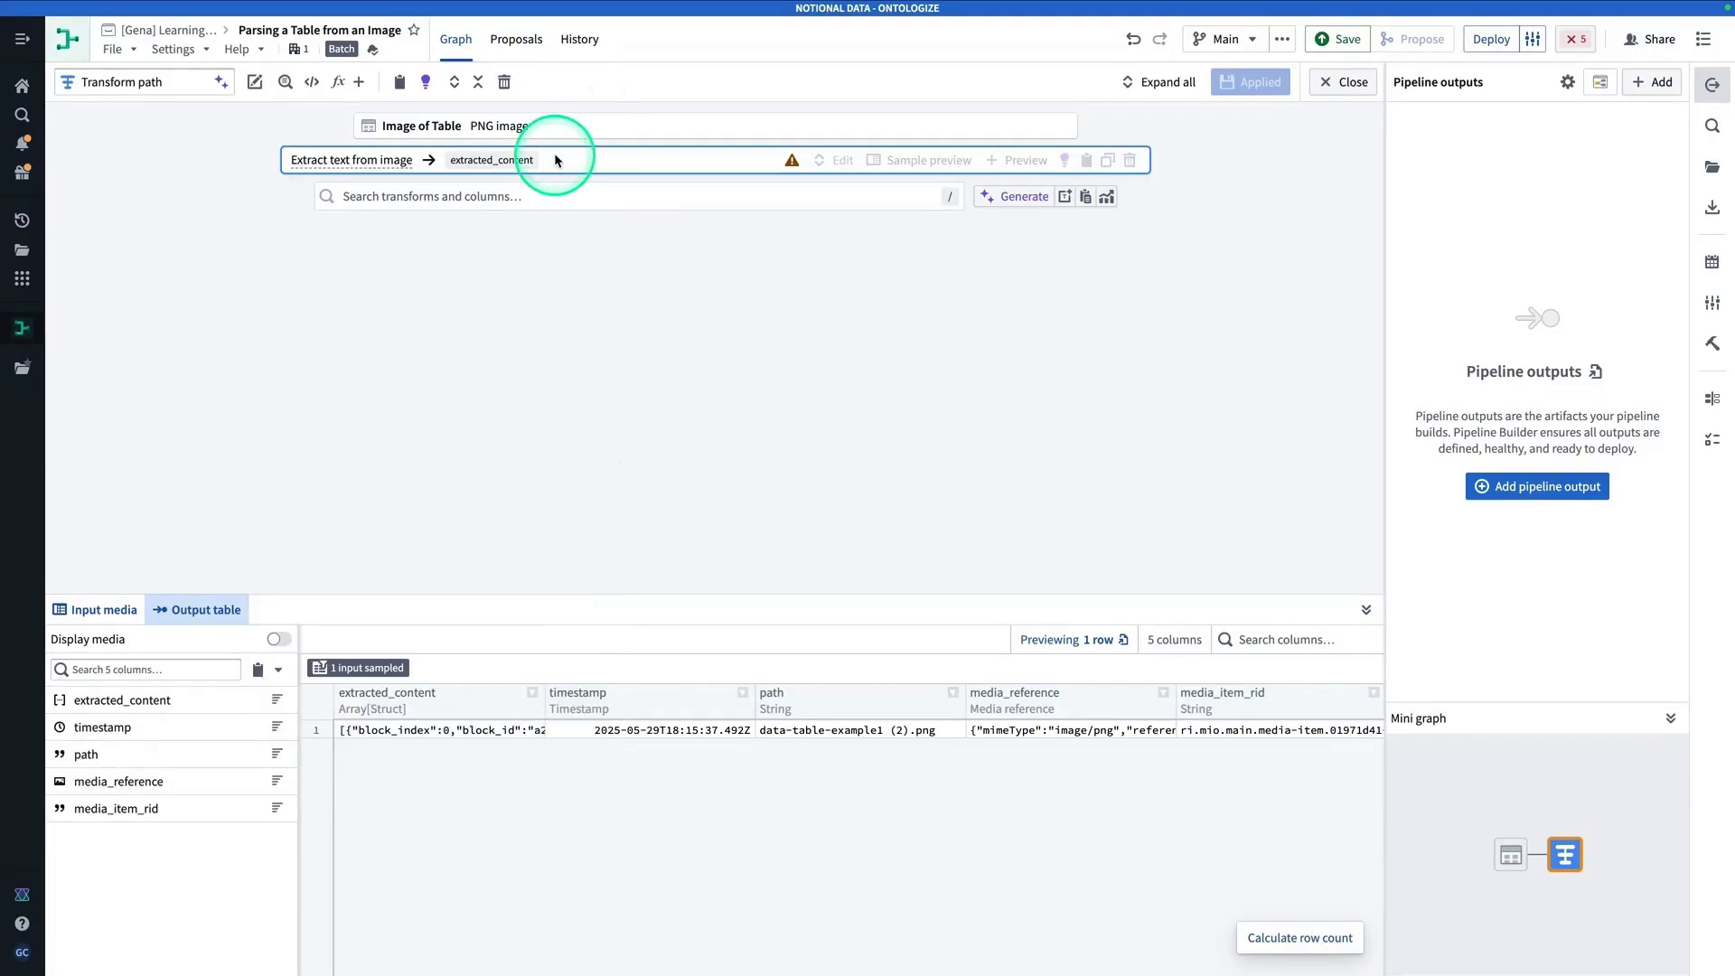
Step: Add an Explode array transform on the extracted_content column, output it to extracted_content, and apply it
left_click(581, 186)
type("explode arra")
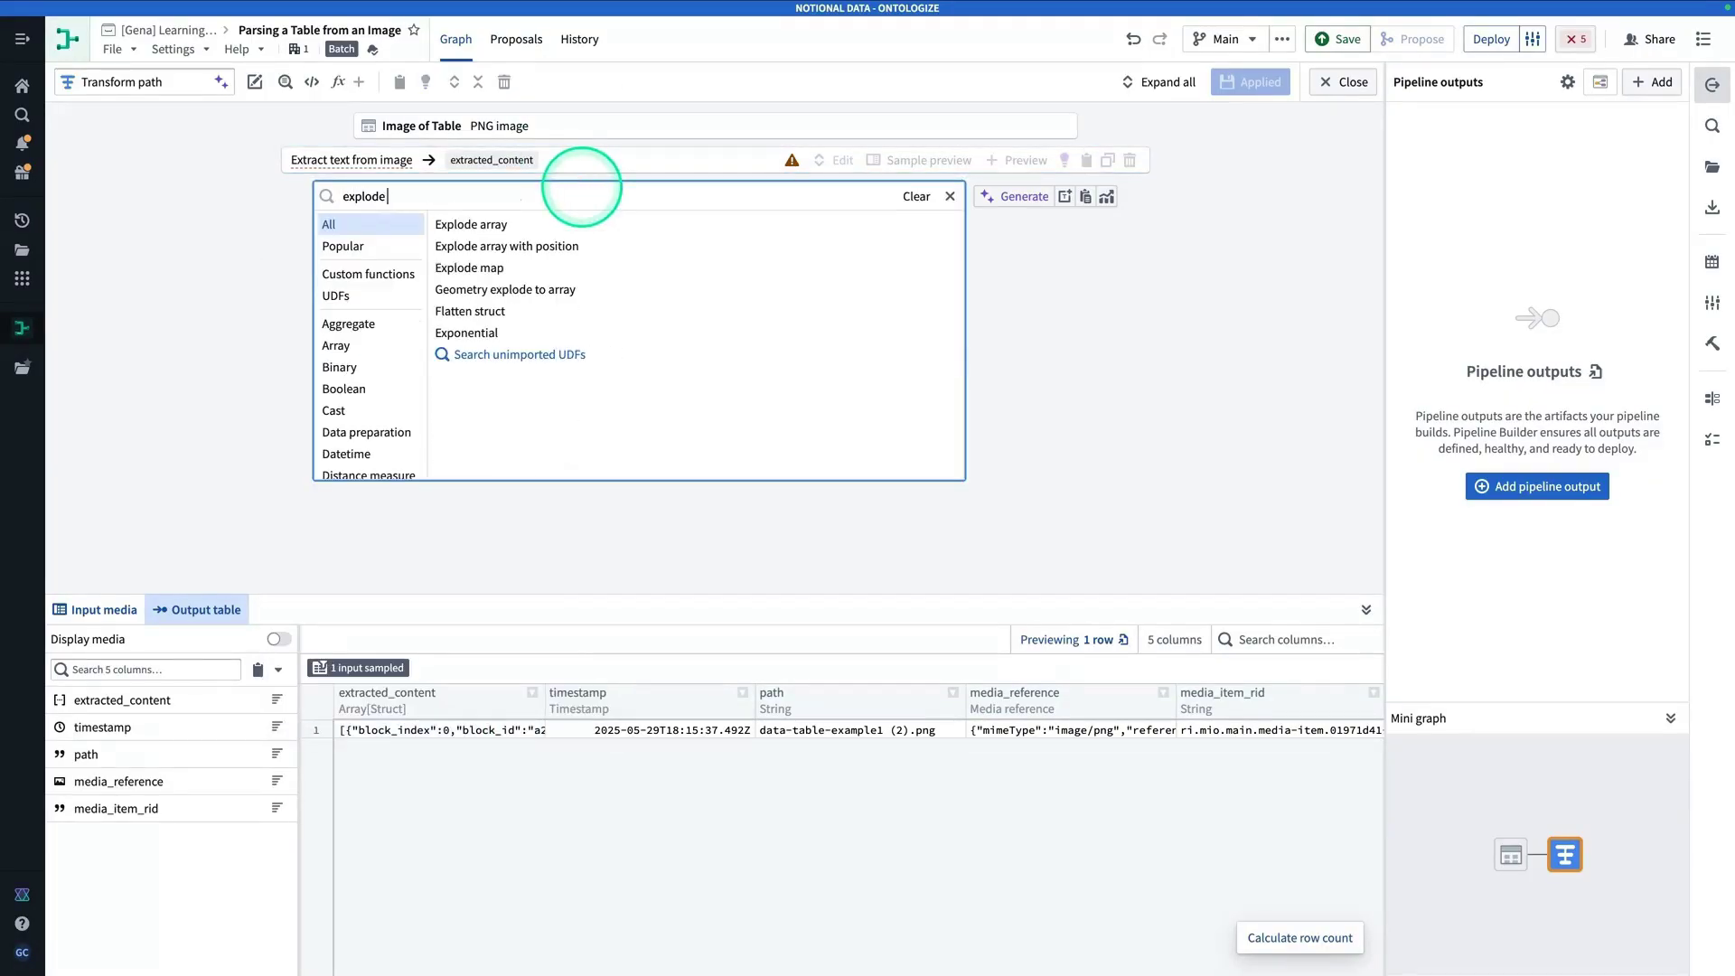
left_click(553, 221)
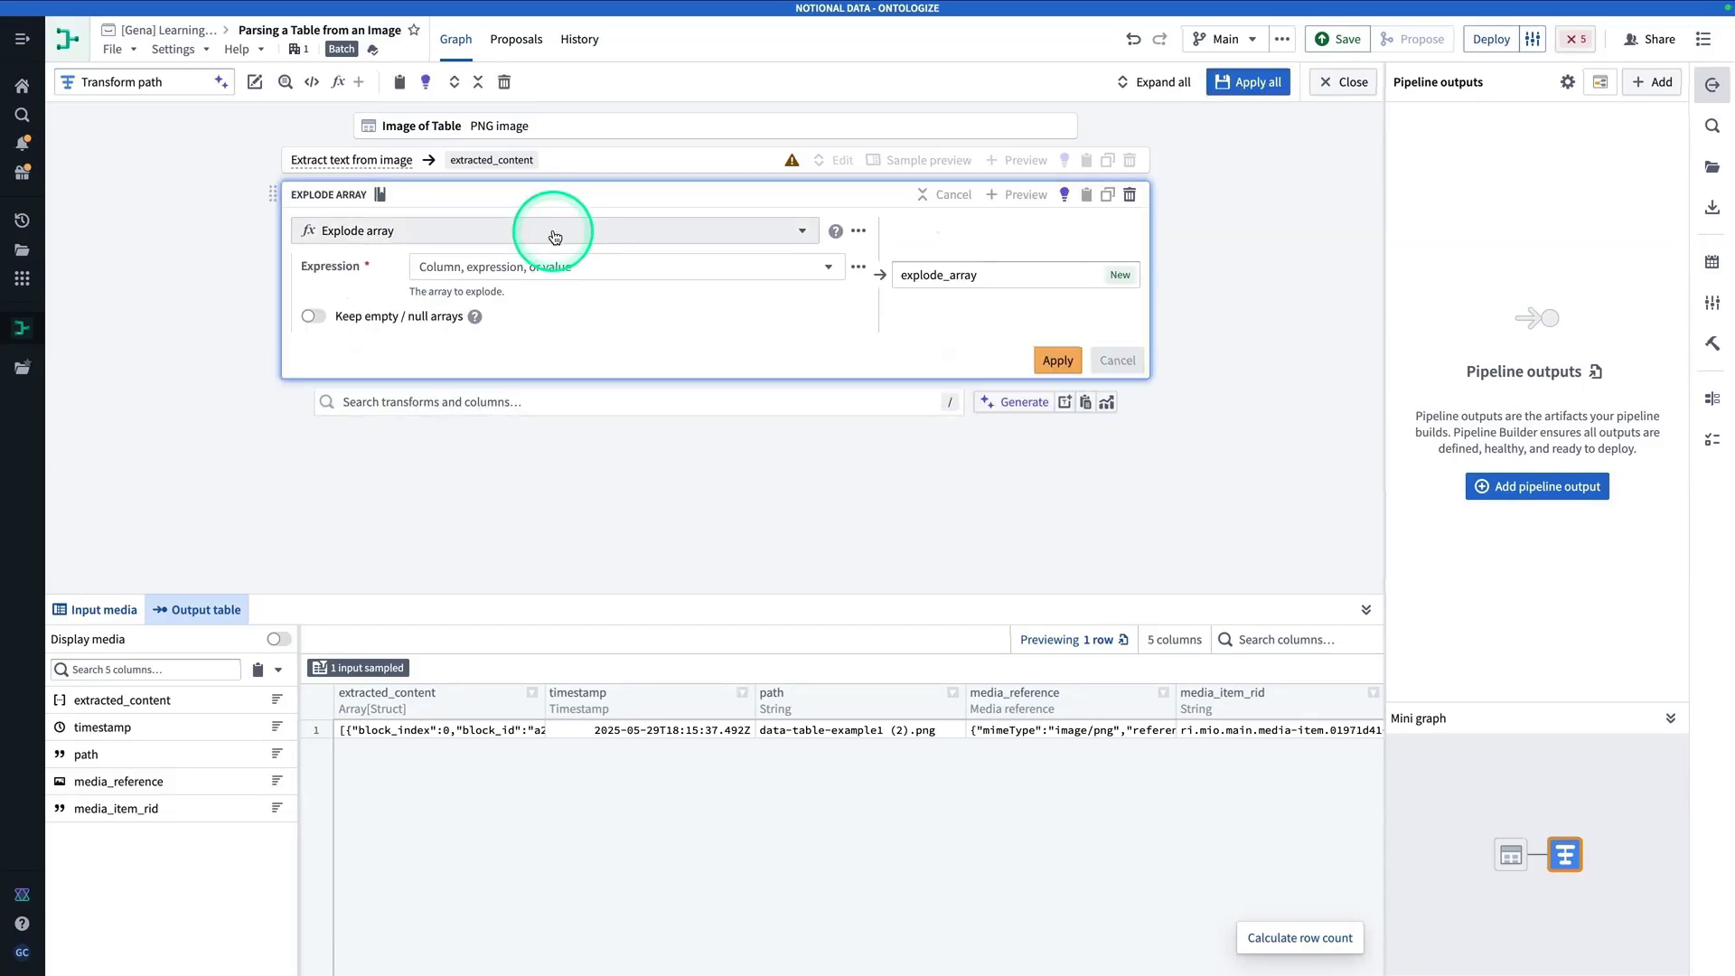
left_click(554, 264)
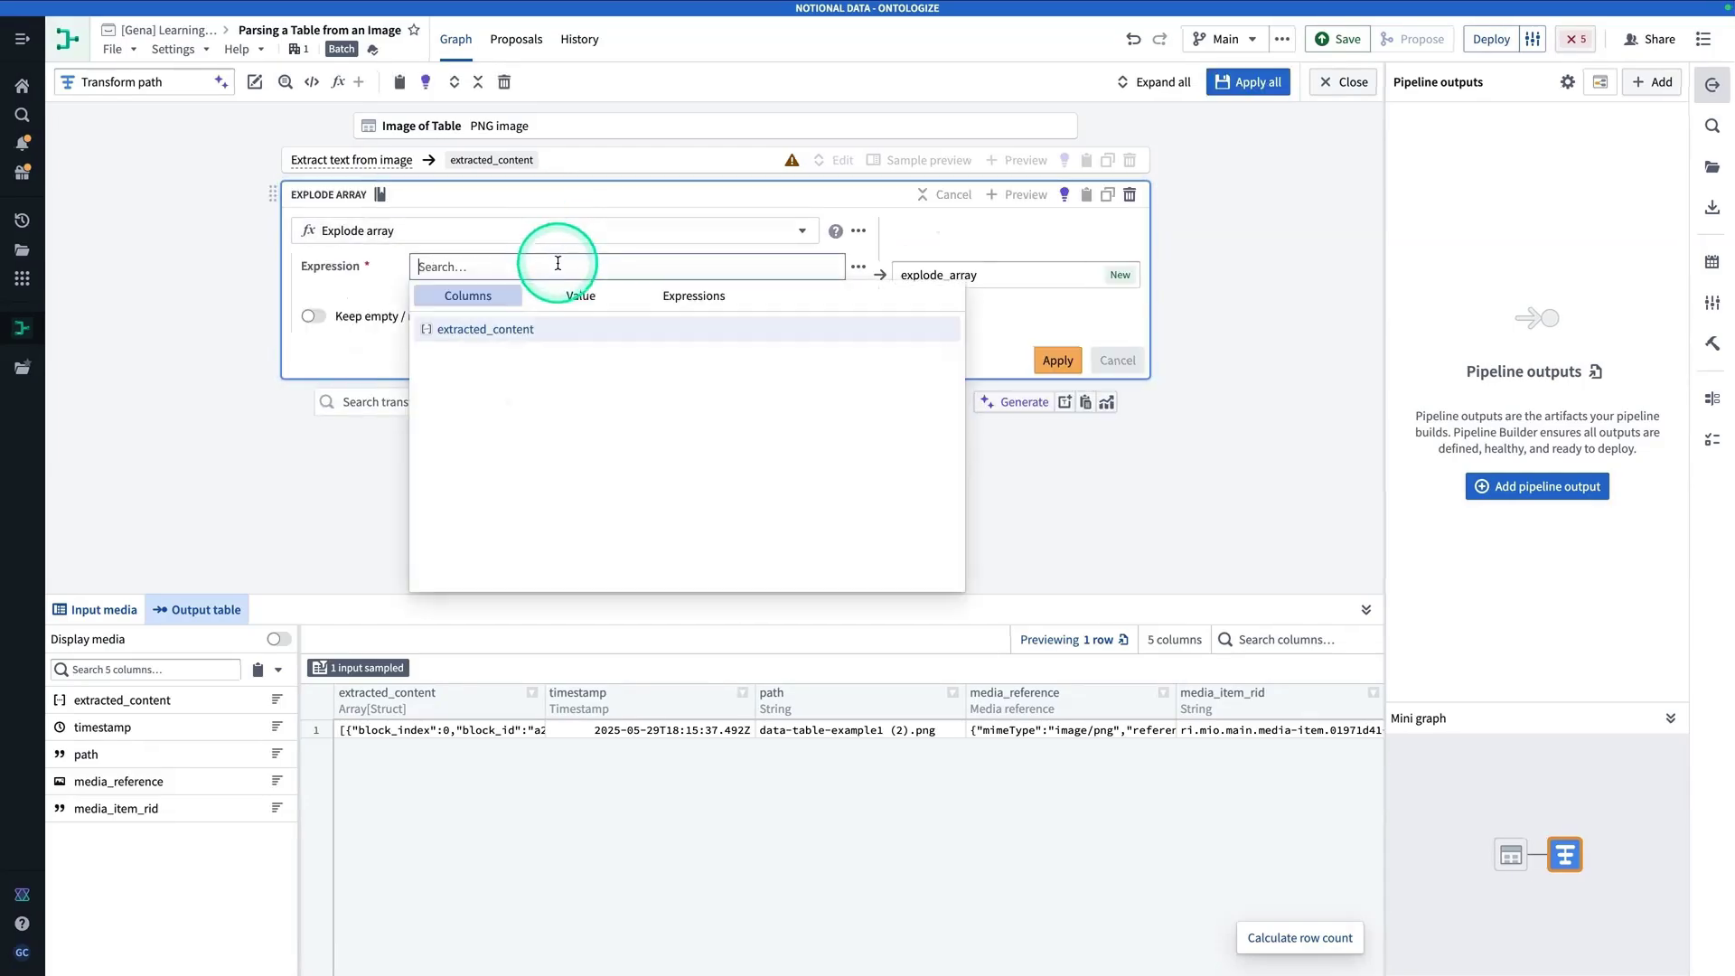
left_click(582, 330)
left_click(974, 274)
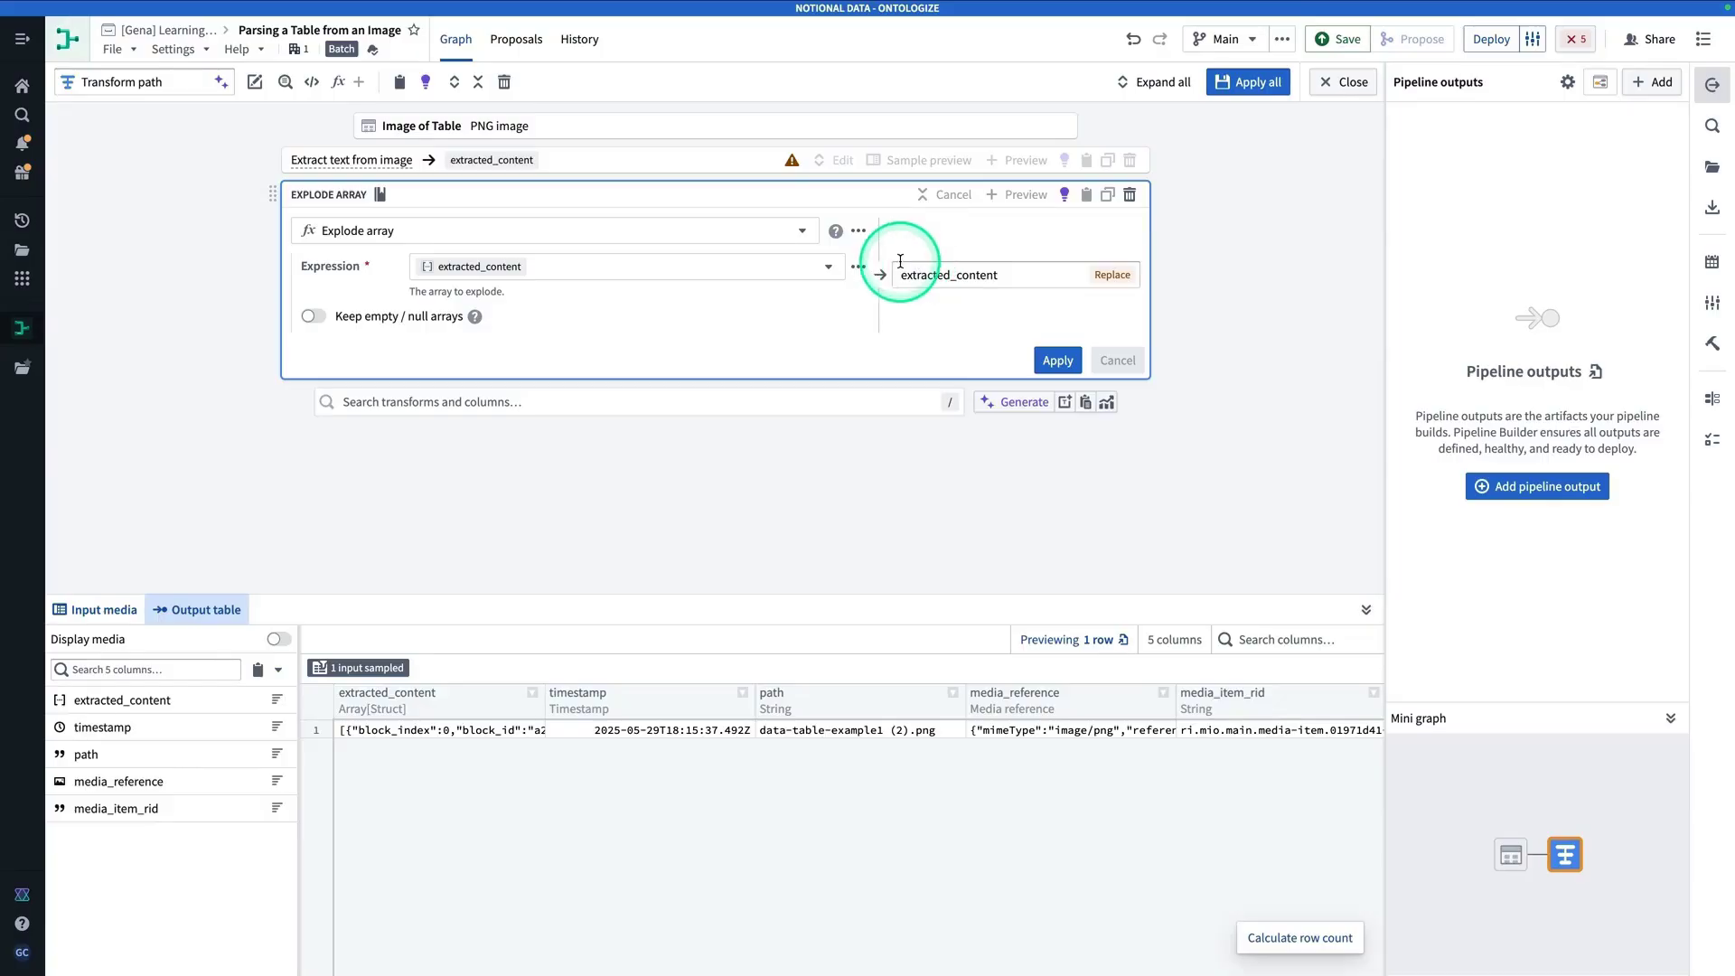
left_click(1052, 363)
Step: Inspect the extracted_content values of the exploded rows in the output preview
left_click(479, 752)
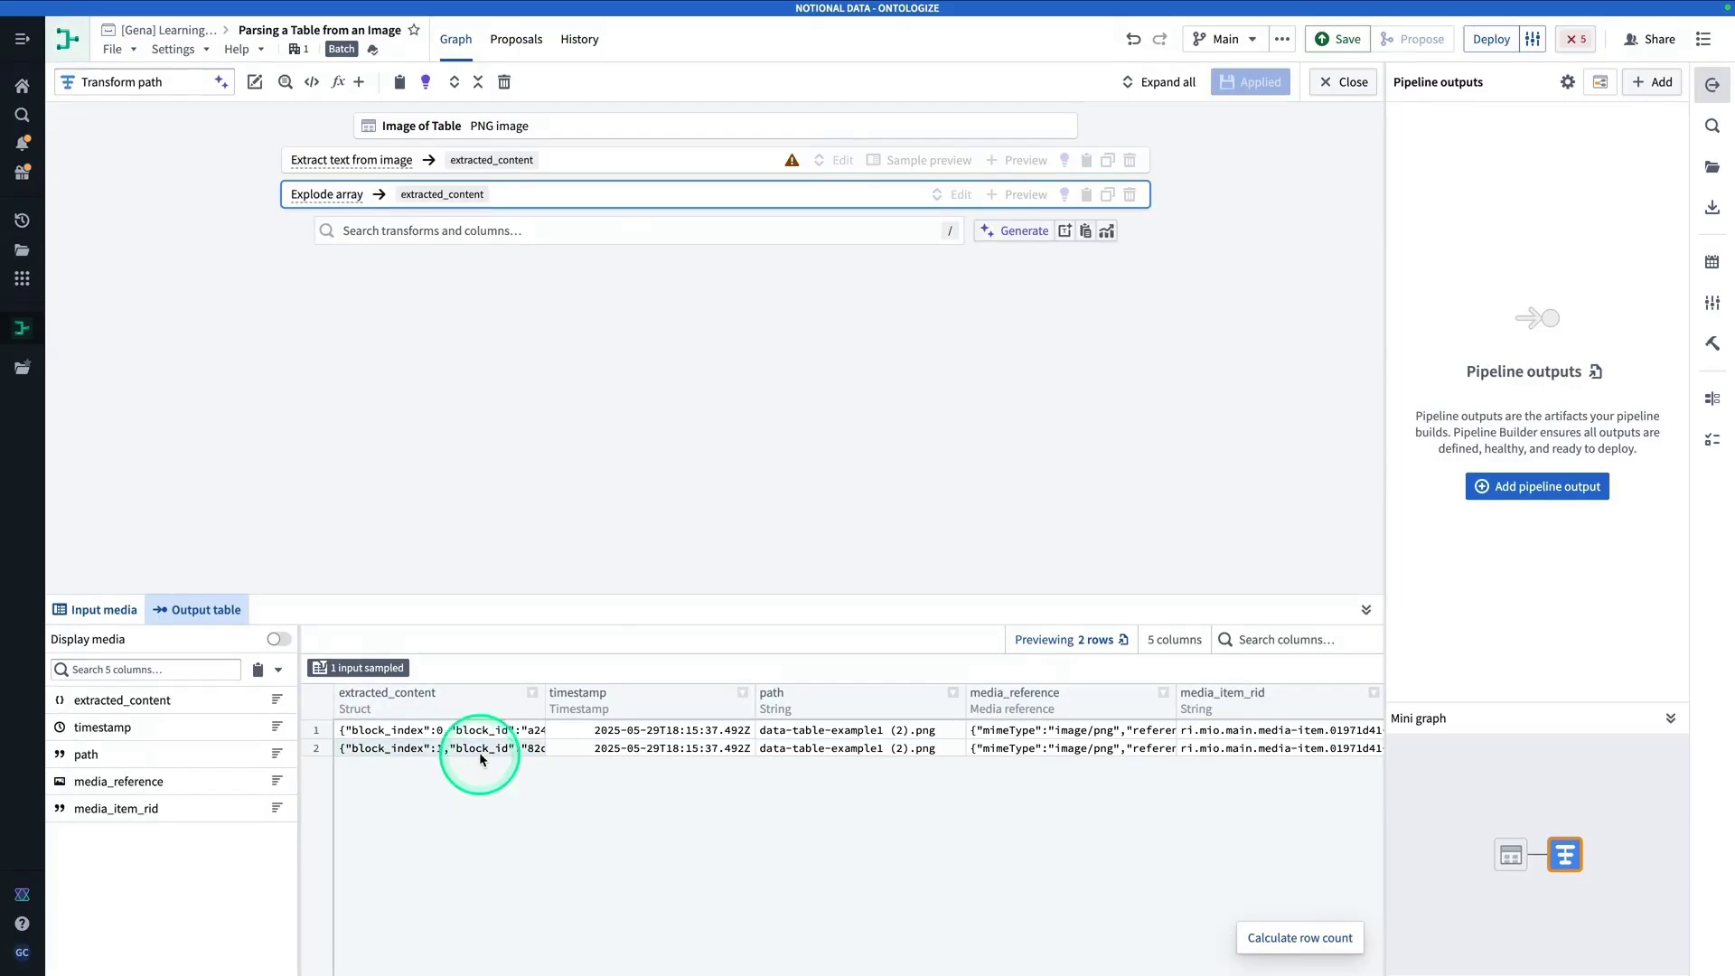
left_click(480, 750)
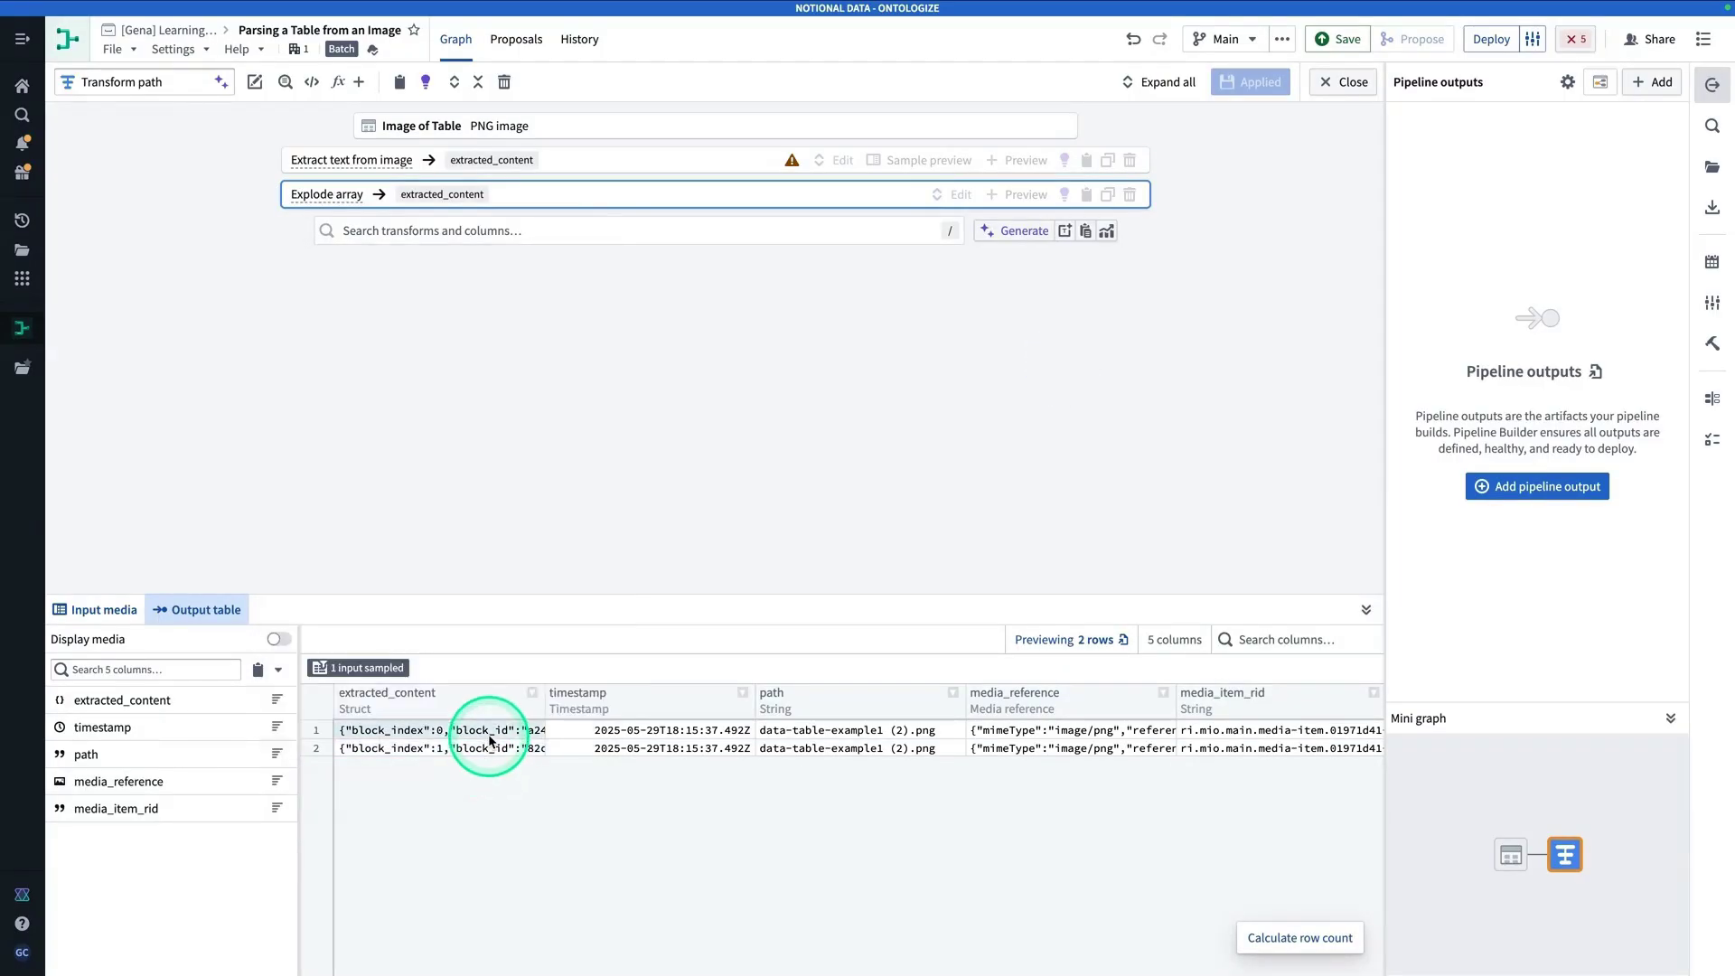
left_click(488, 734)
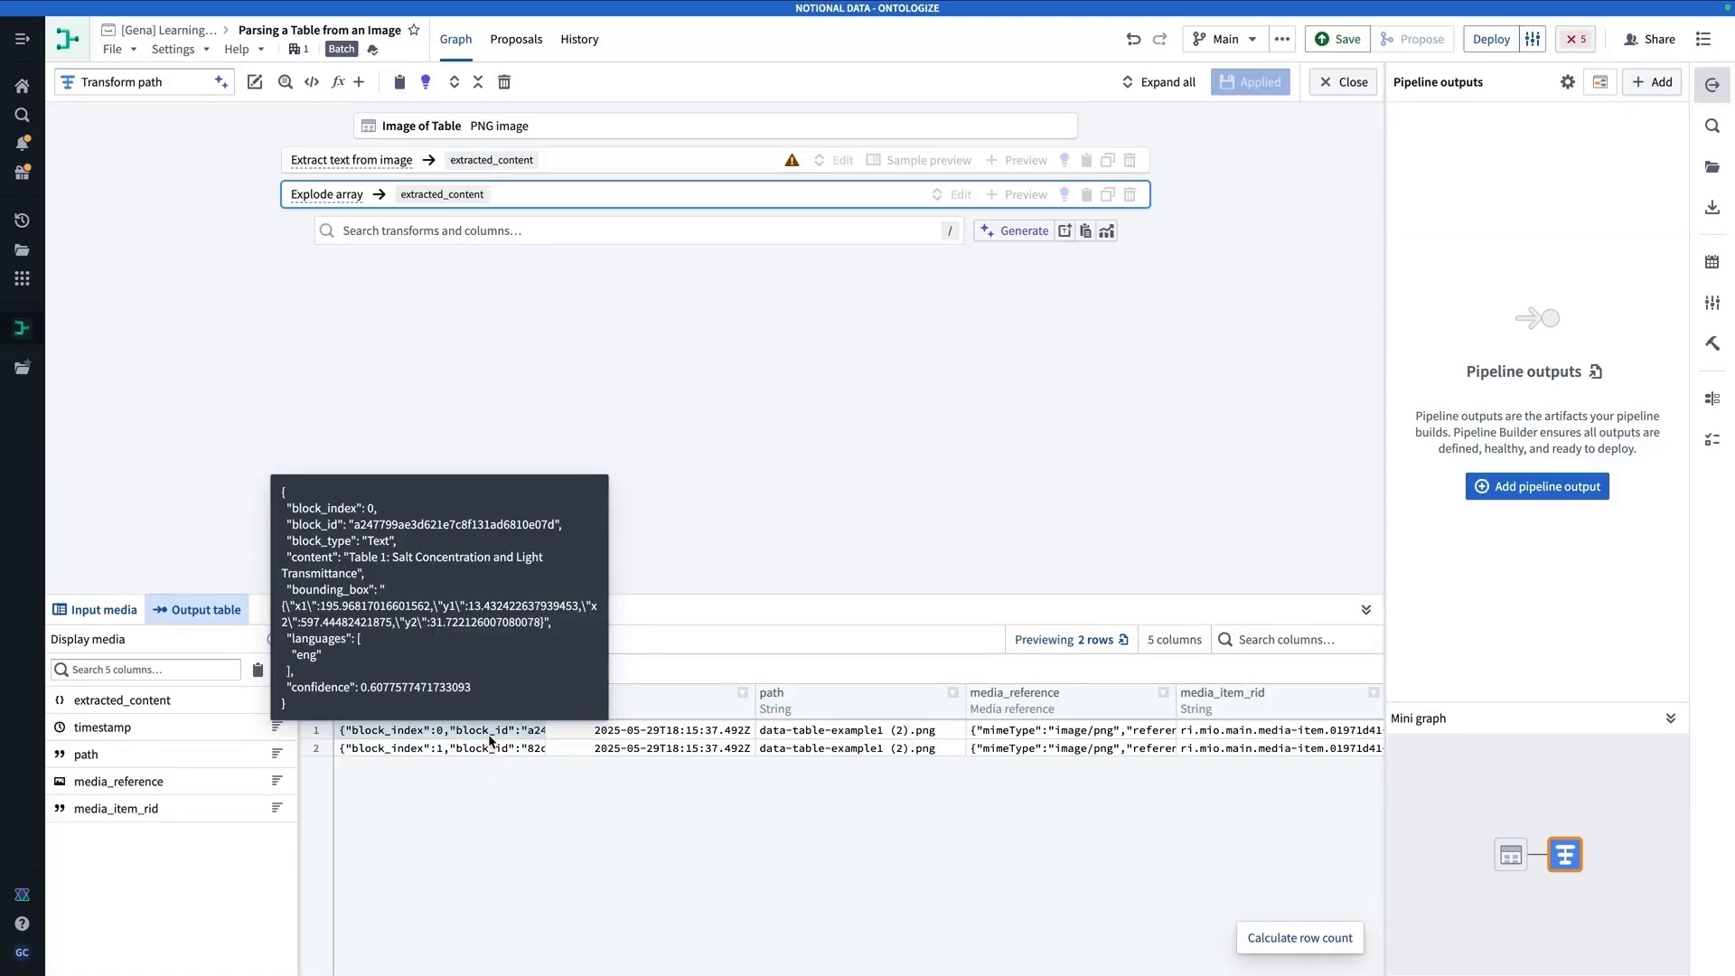
left_click(735, 778)
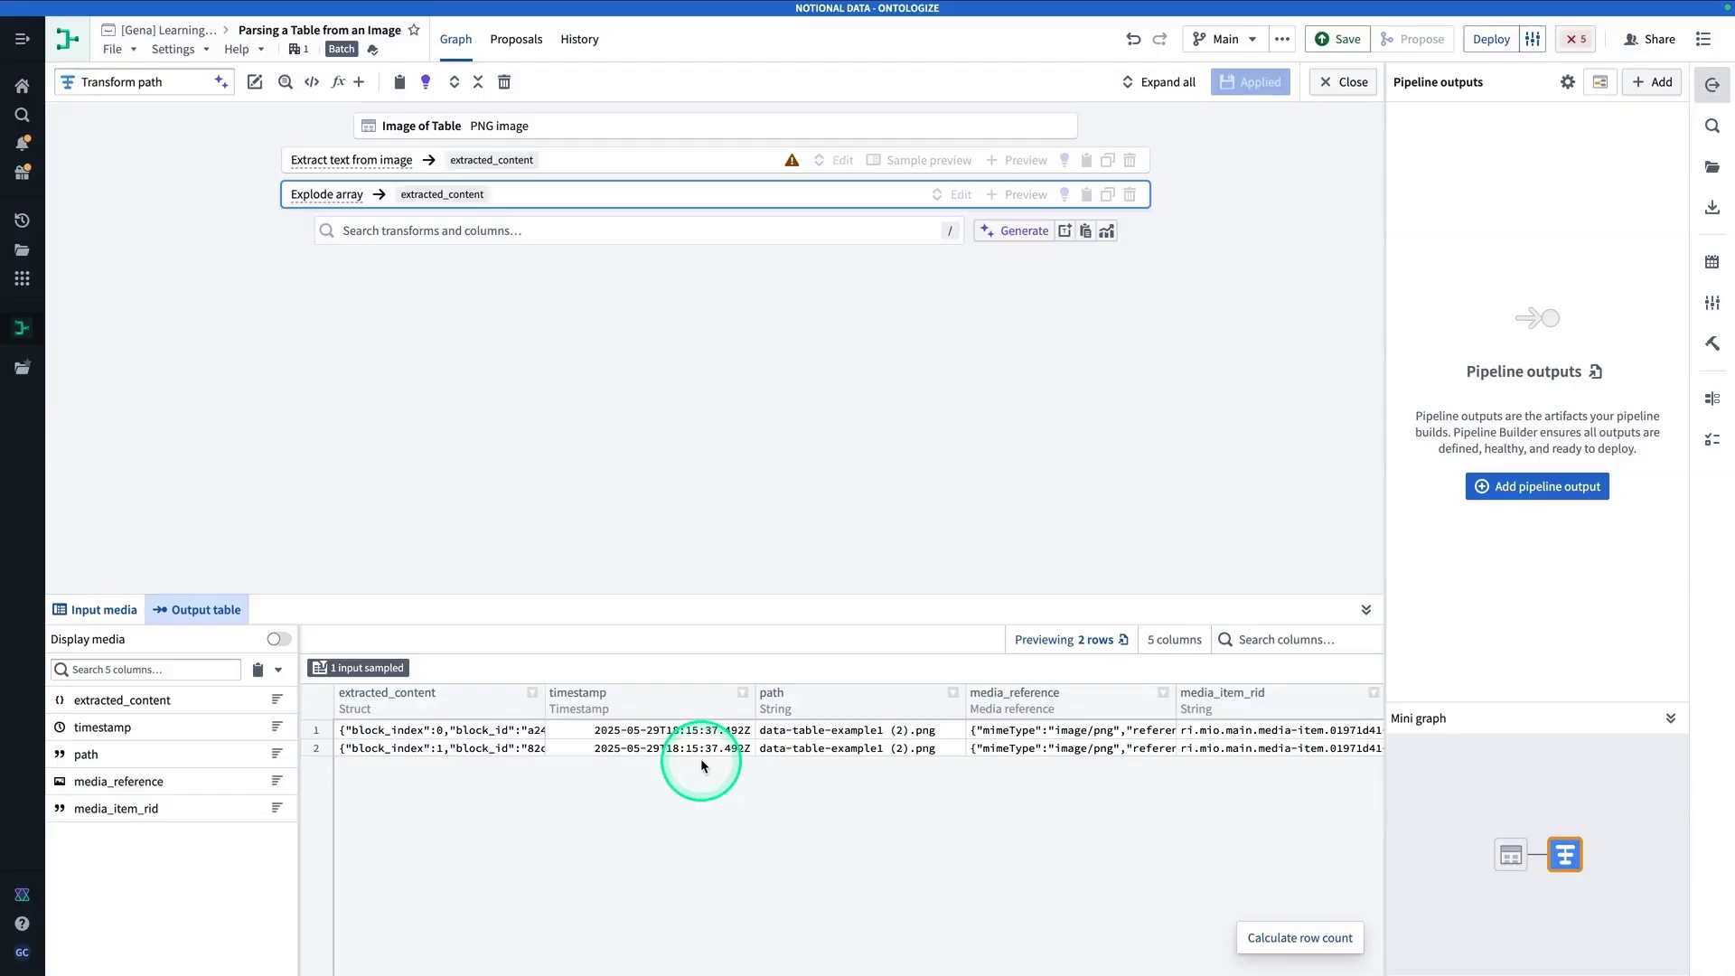
left_click(603, 732)
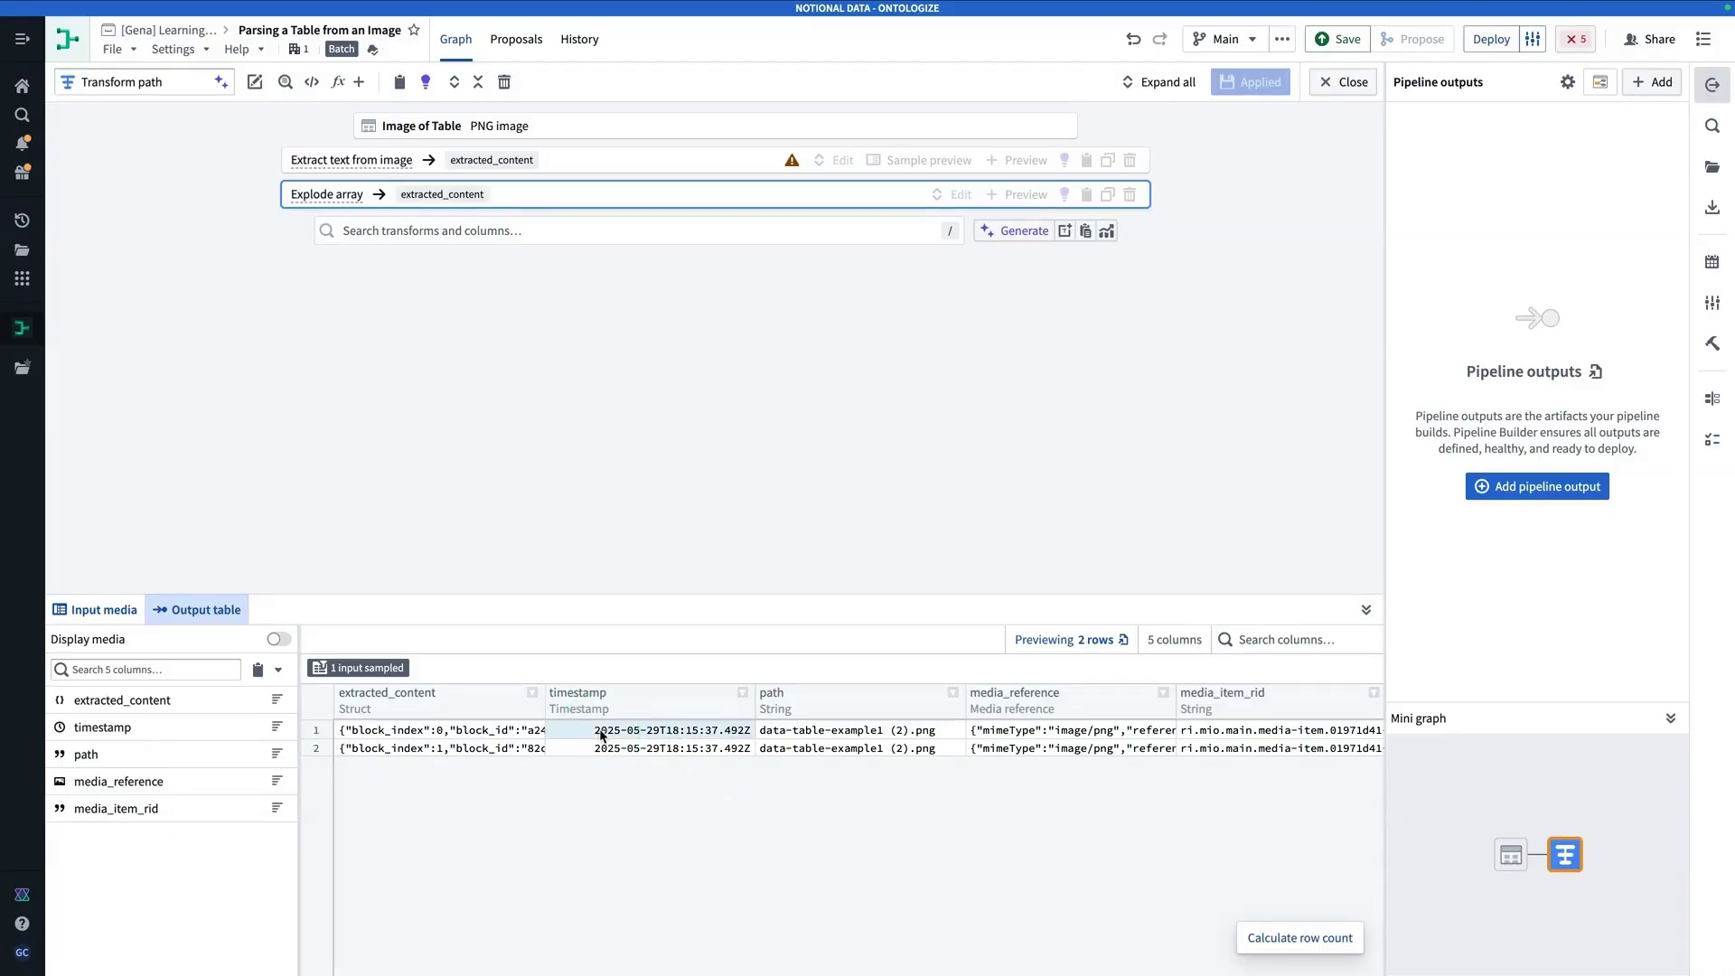
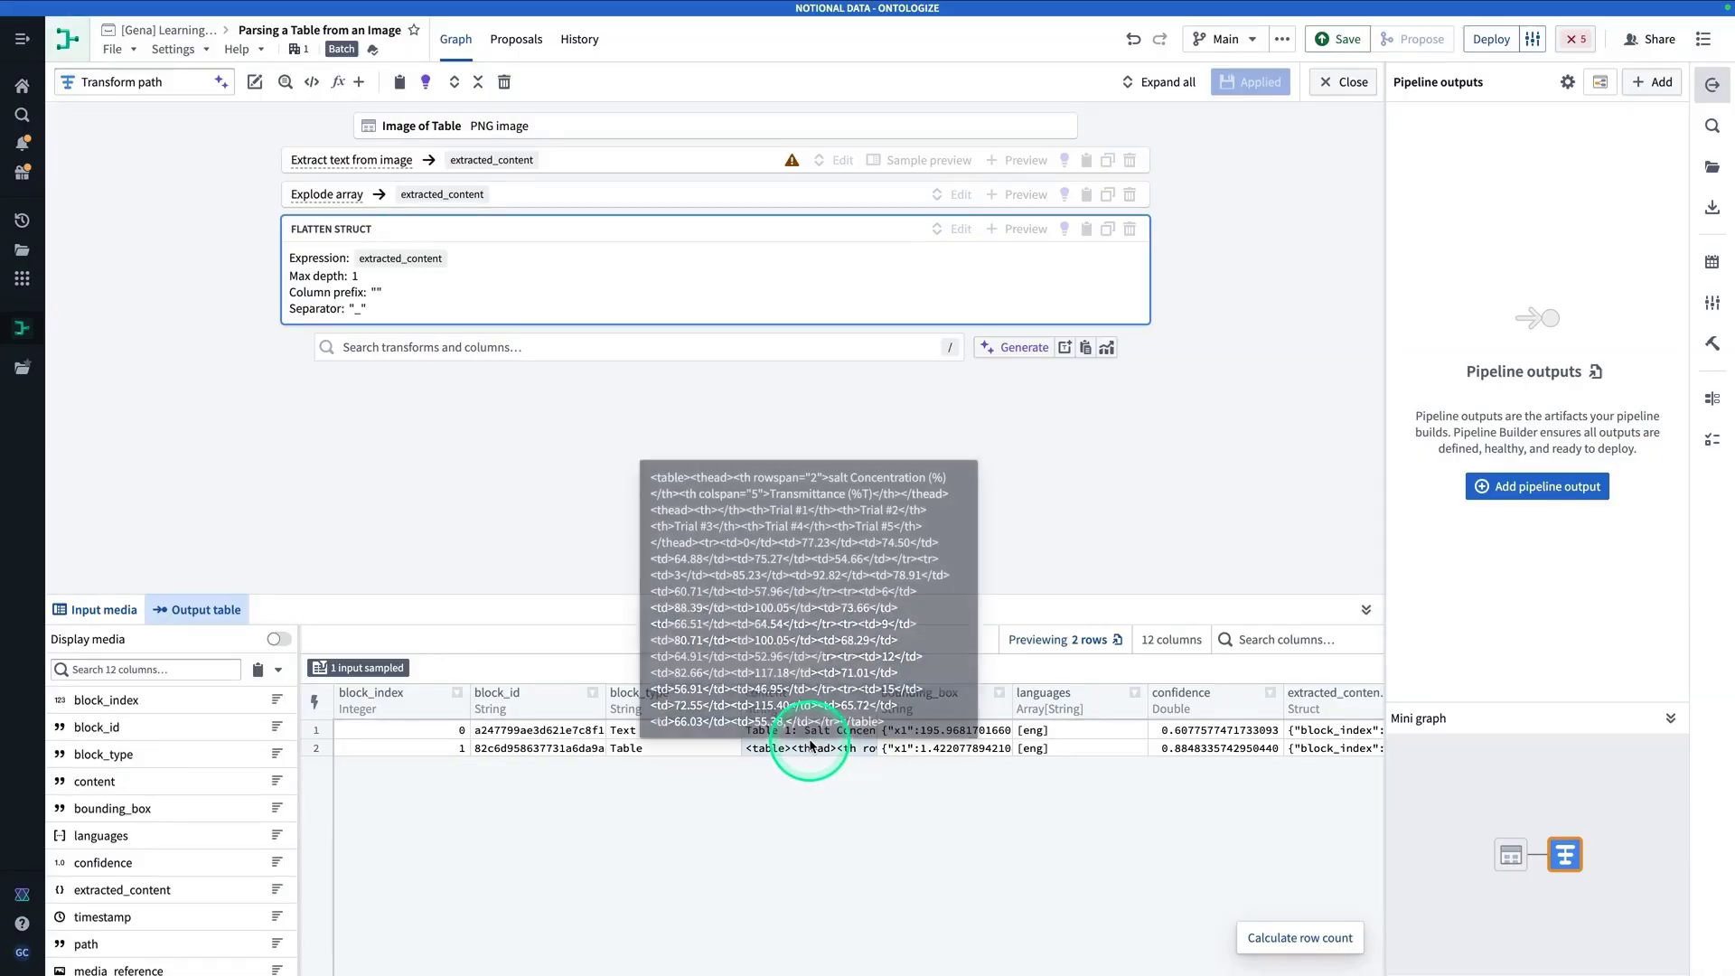
Step: View the full content cell of the Table block row with line wrapping turned on
right_click(810, 746)
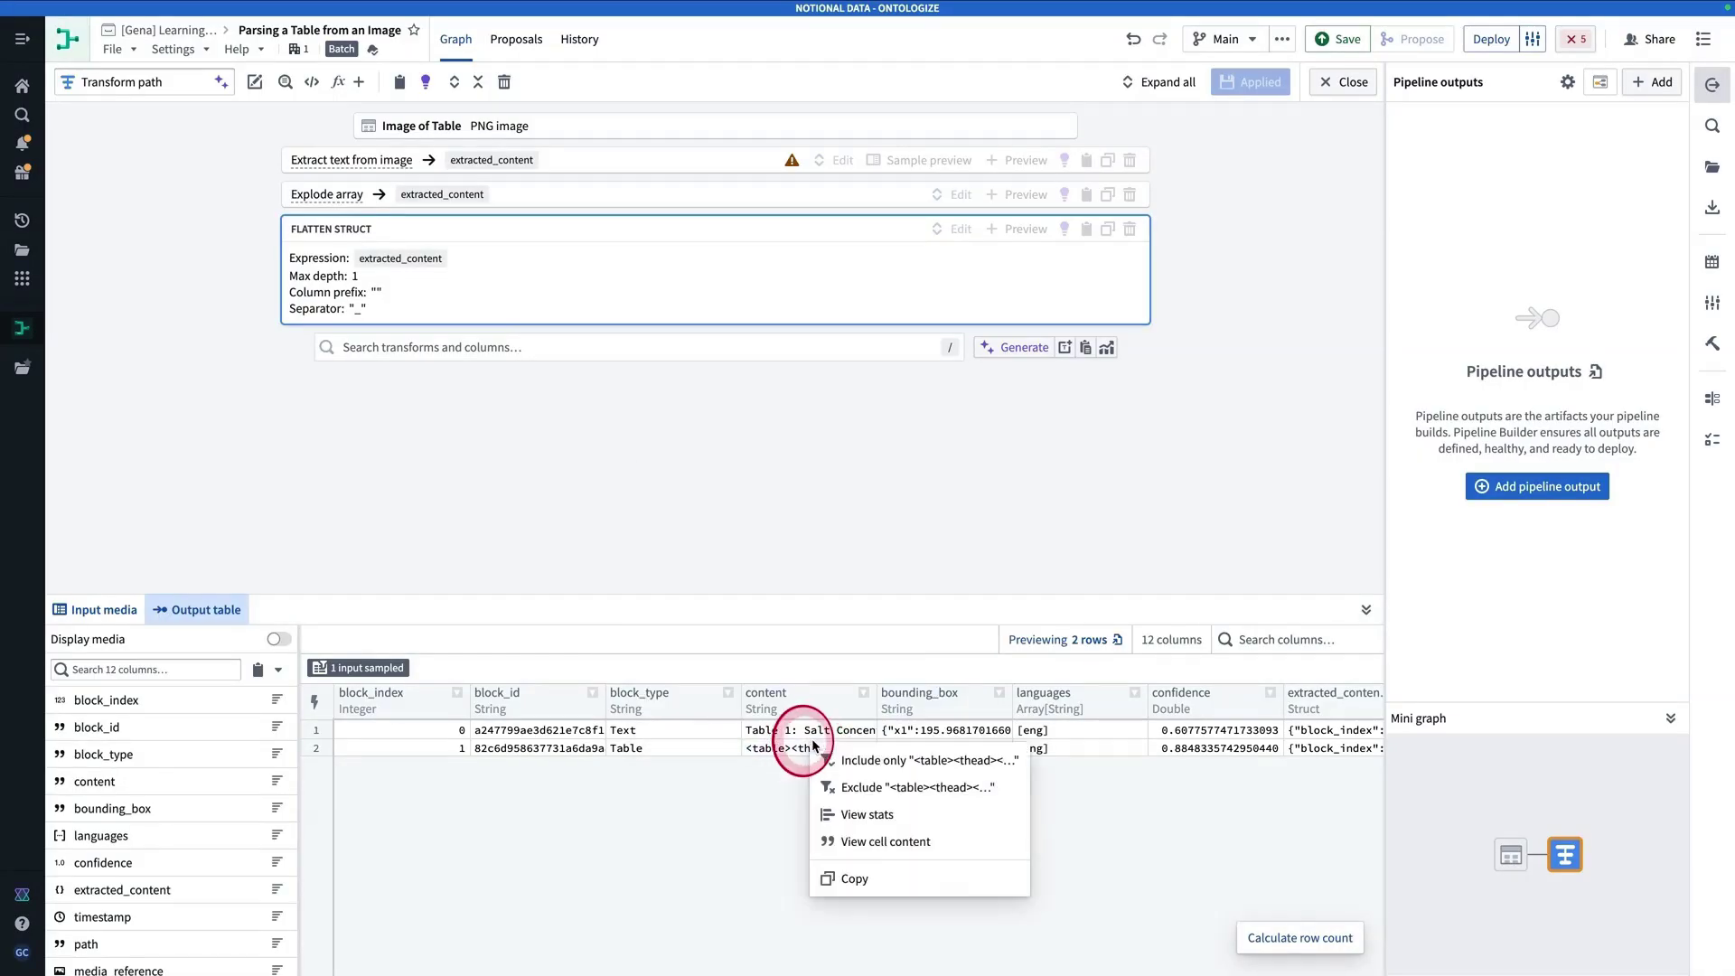
left_click(900, 847)
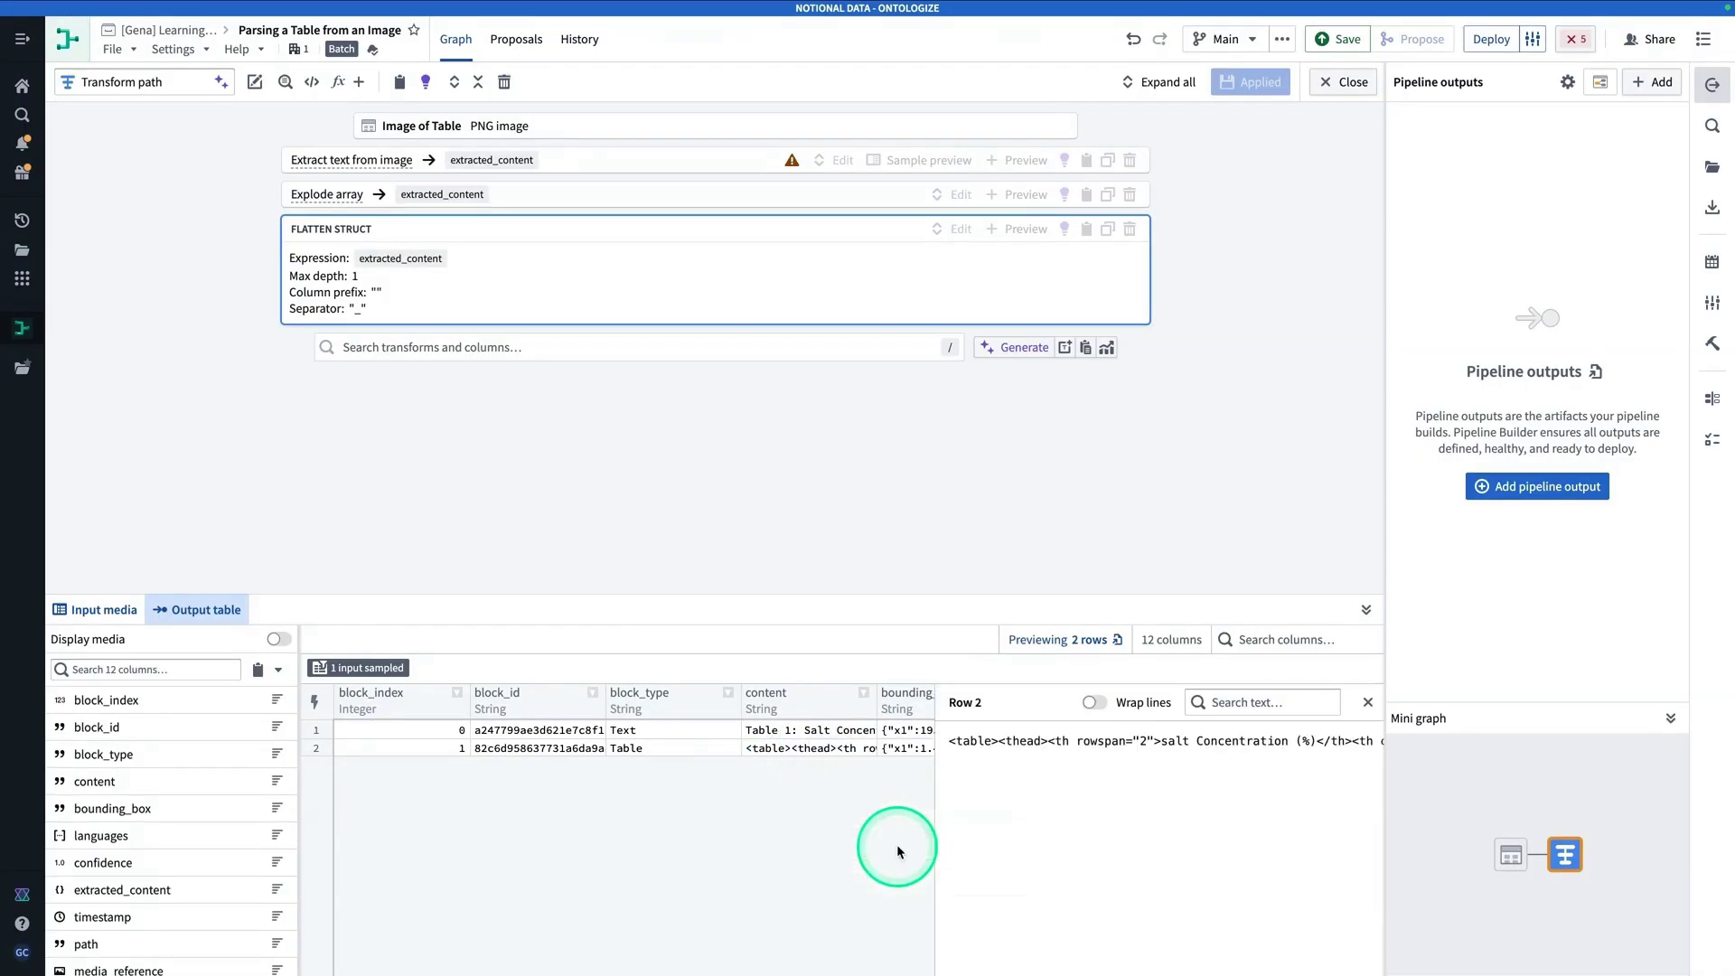
left_click(1071, 701)
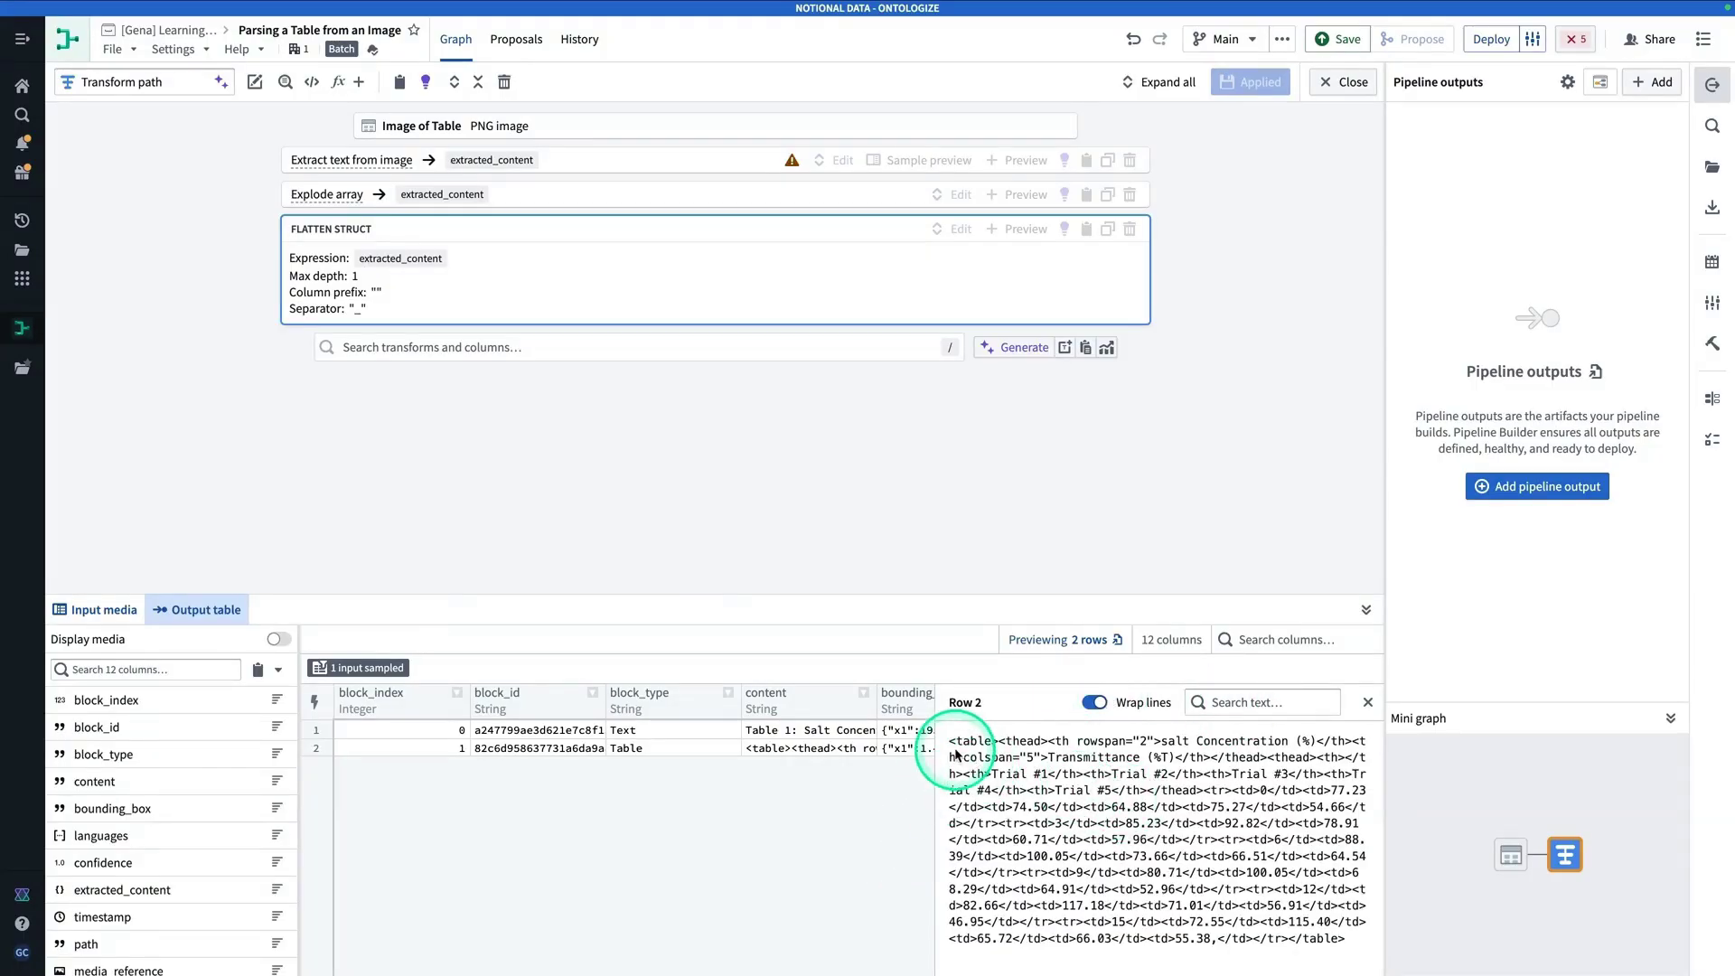
Step: Examine the table, thead and tr tags in the cell's HTML to find how the table rows are separated
double_click(975, 742)
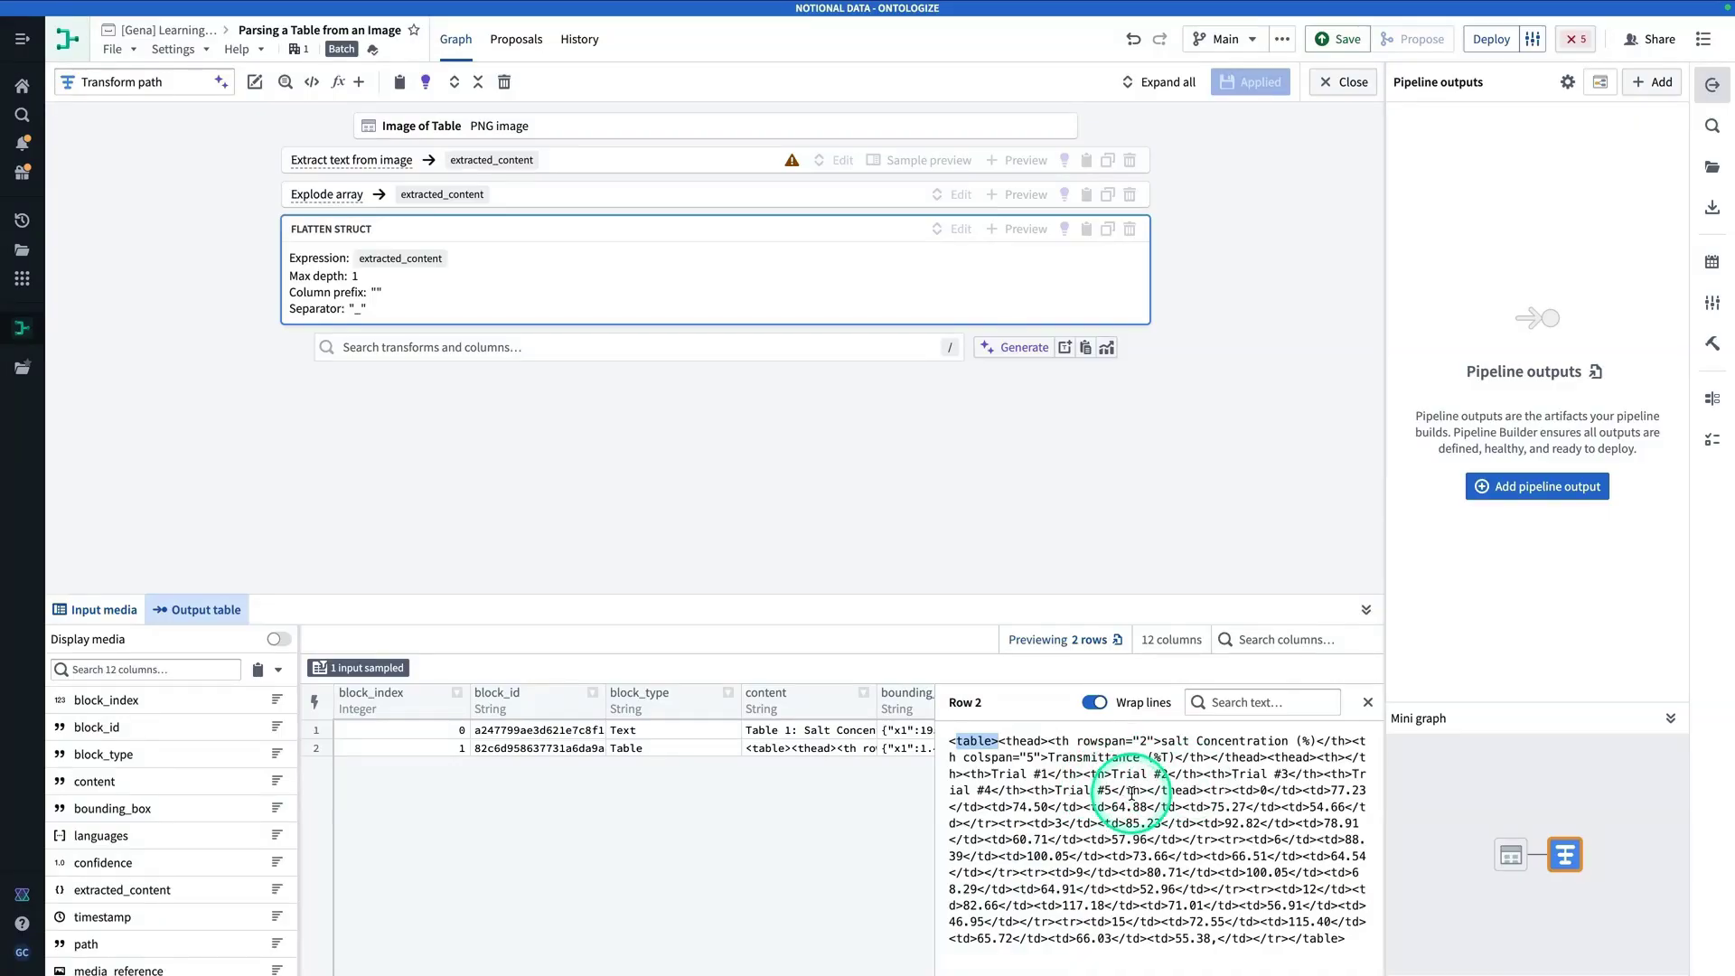
left_click_drag(1199, 791, 1271, 762)
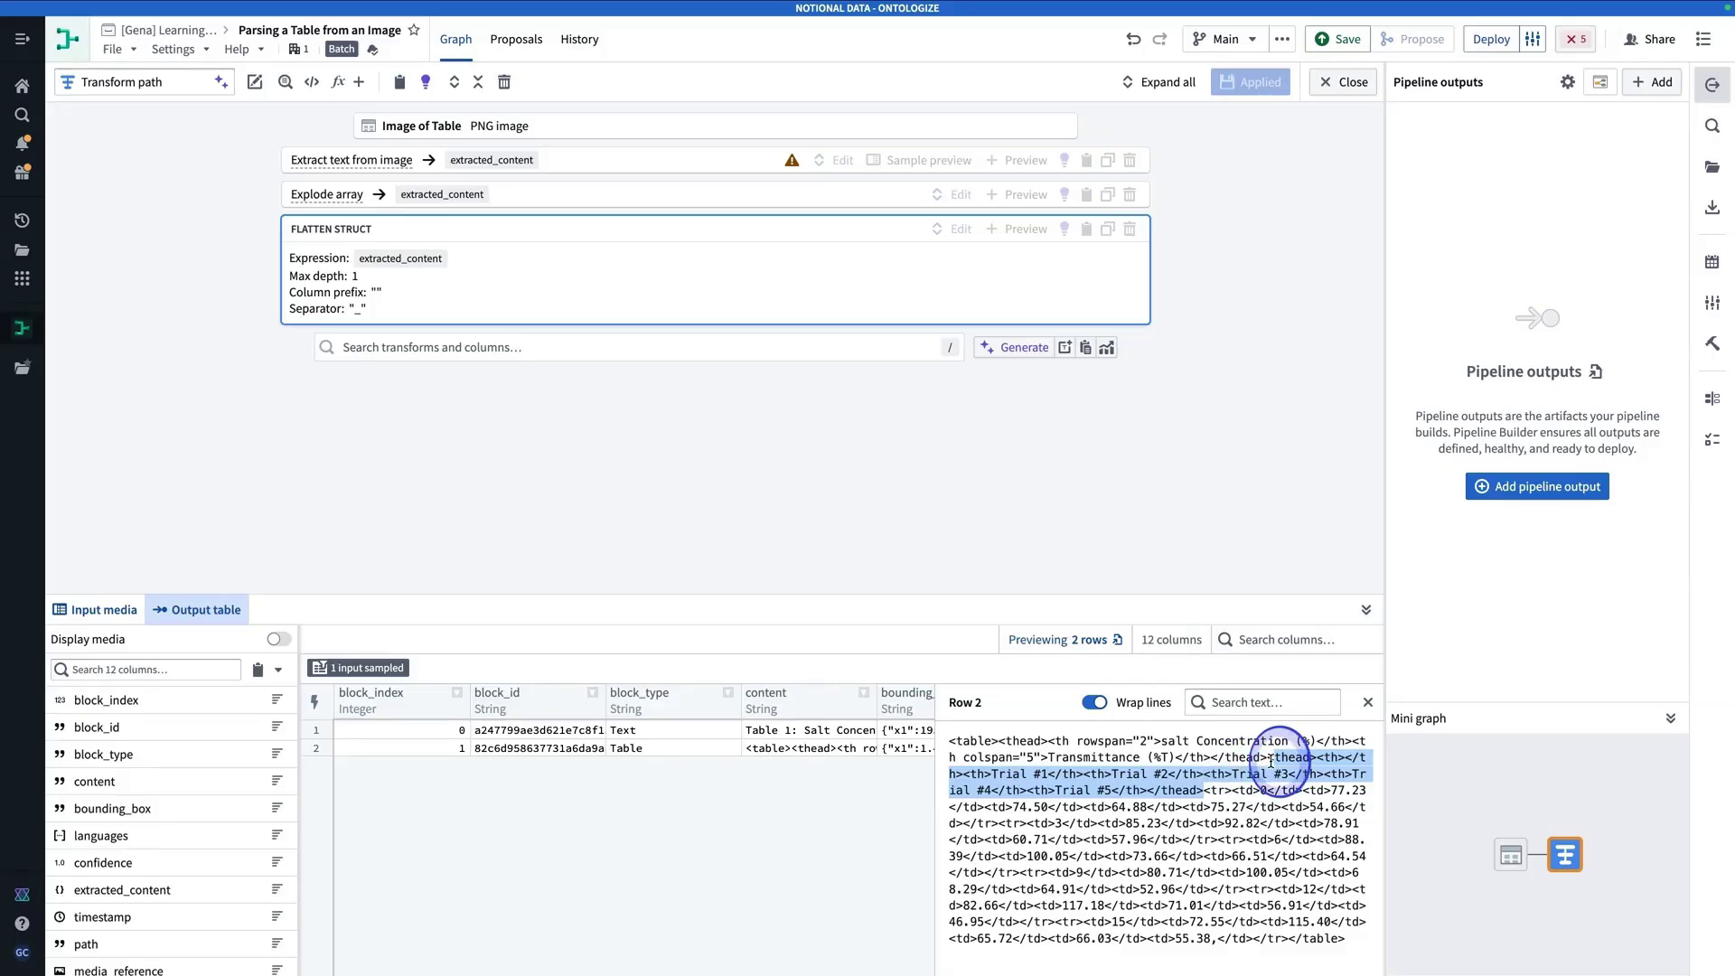
left_click_drag(1271, 762, 1271, 762)
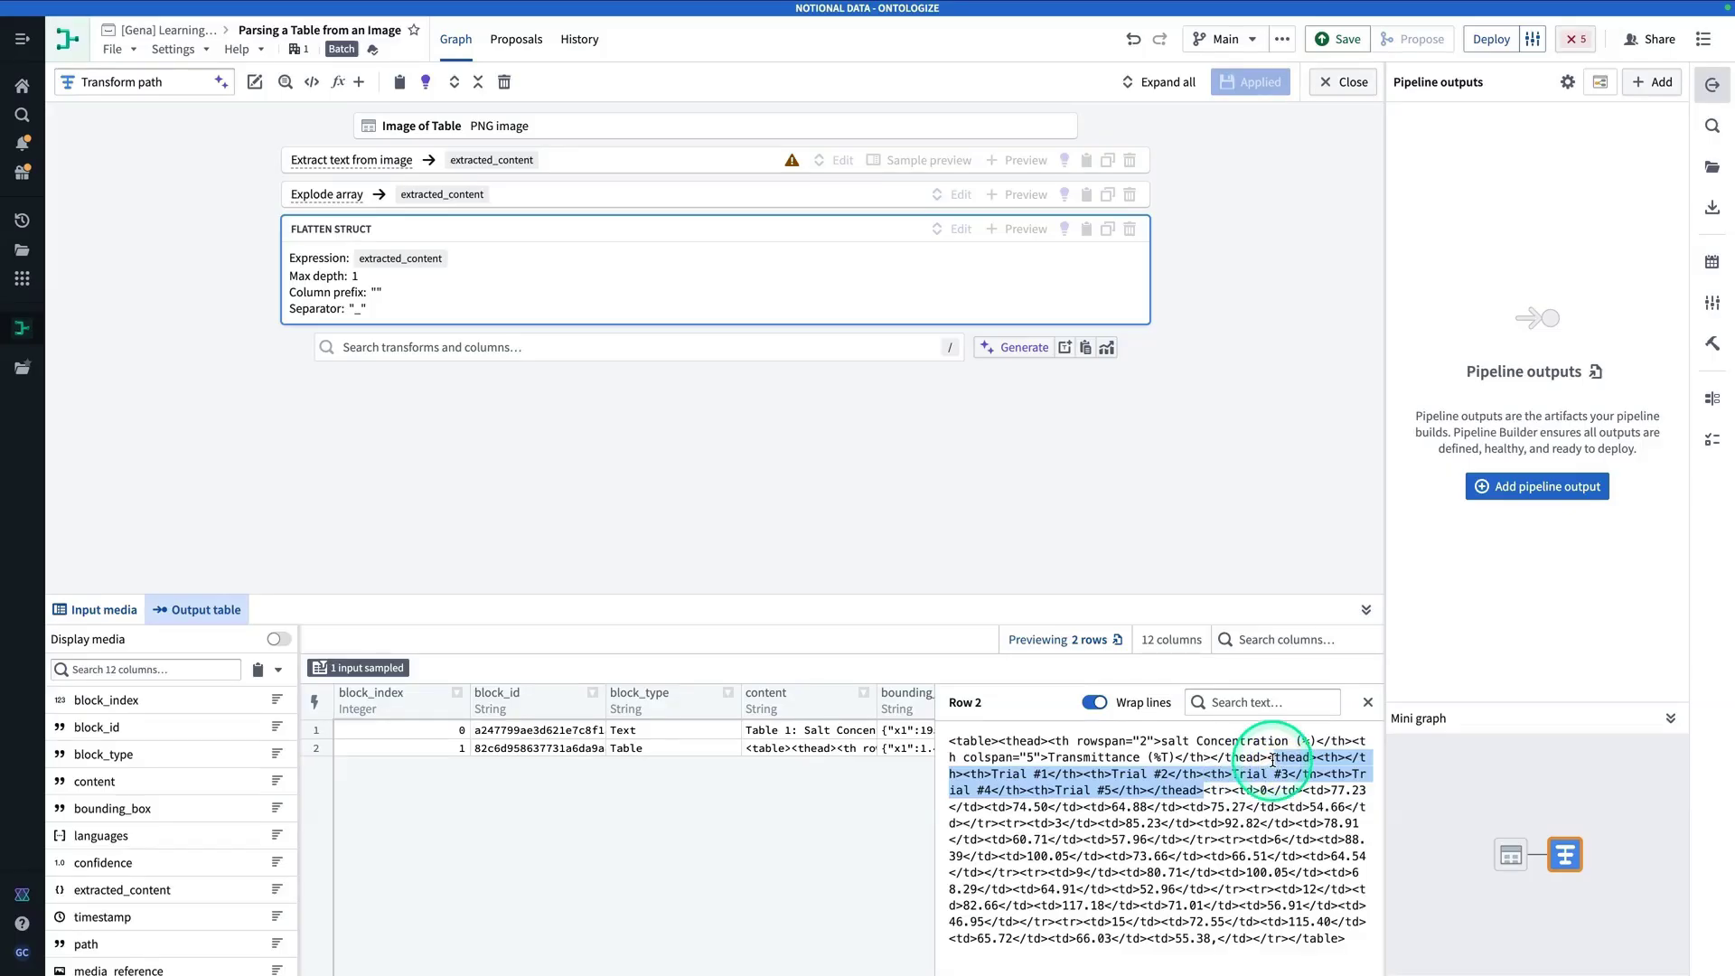
left_click(1197, 792)
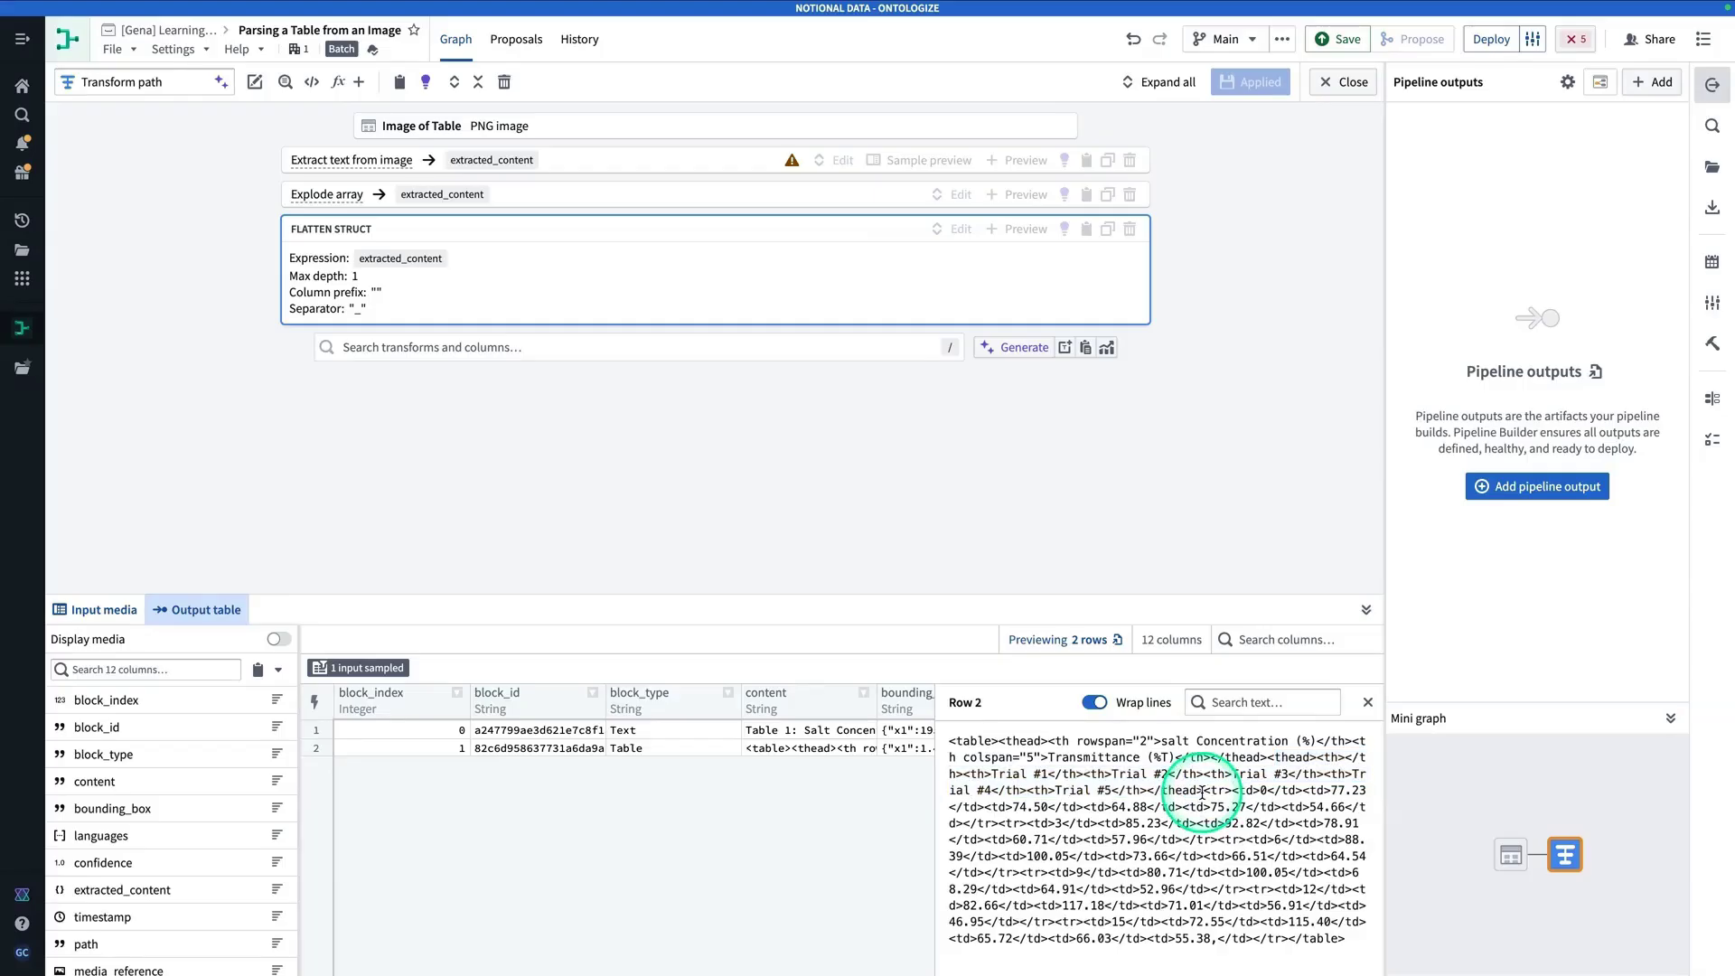
left_click_drag(1202, 793, 1233, 792)
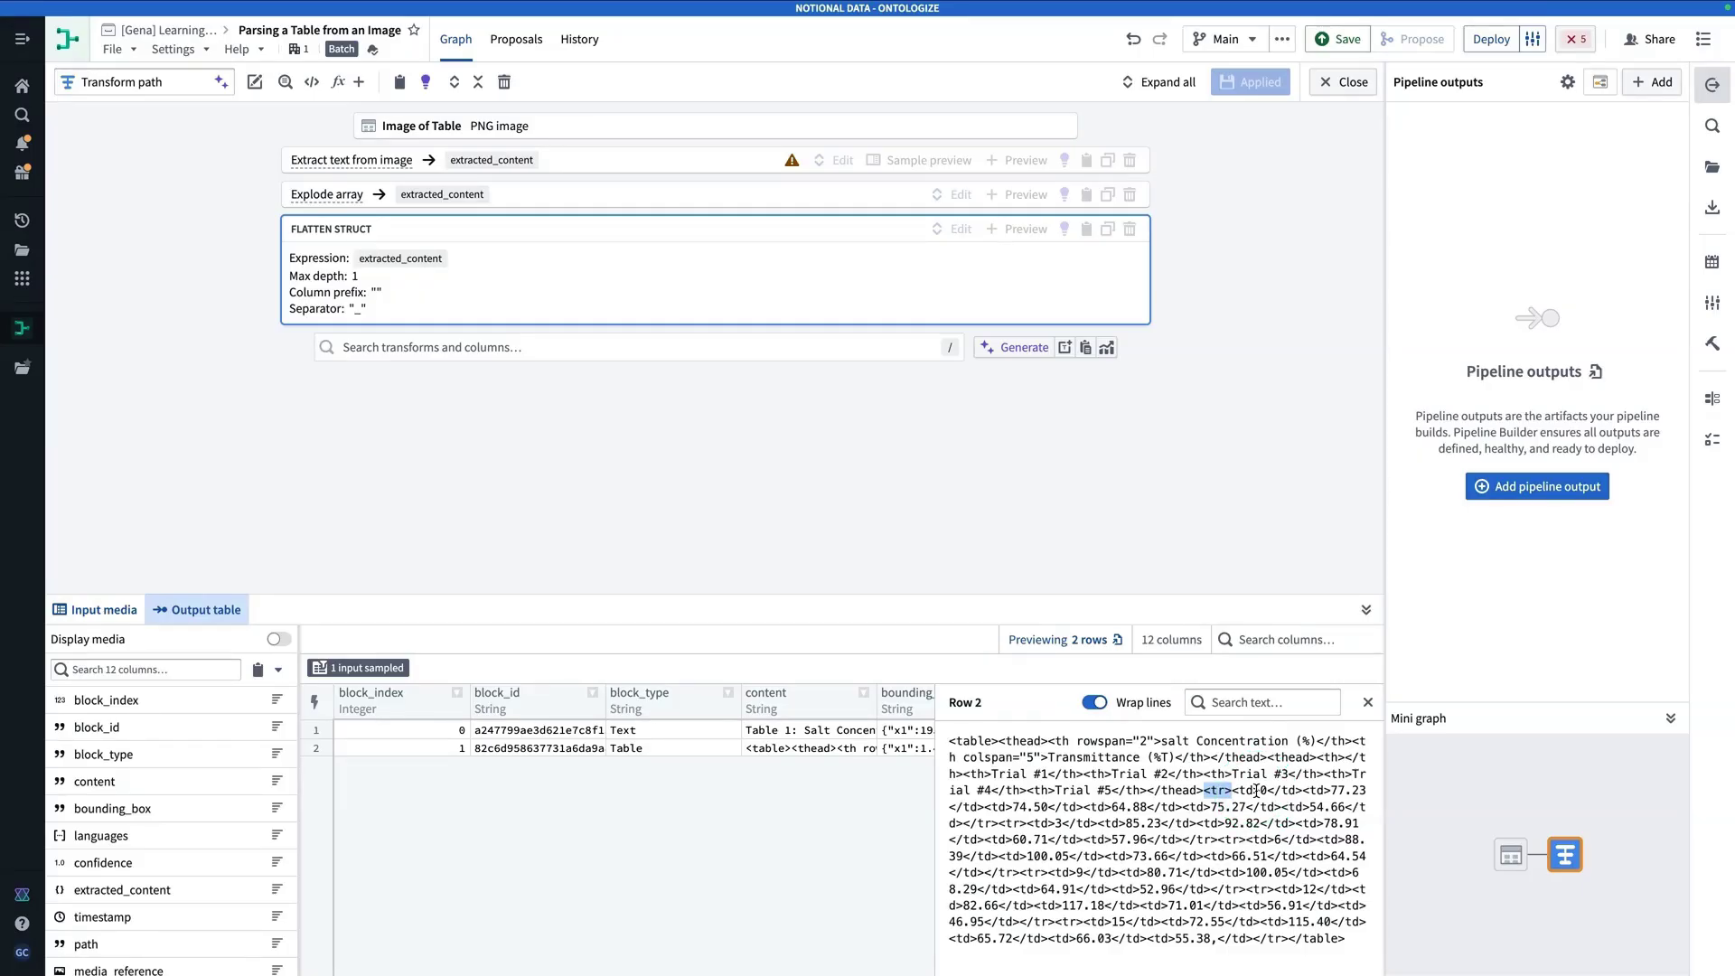
left_click(1255, 792)
left_click(1146, 793)
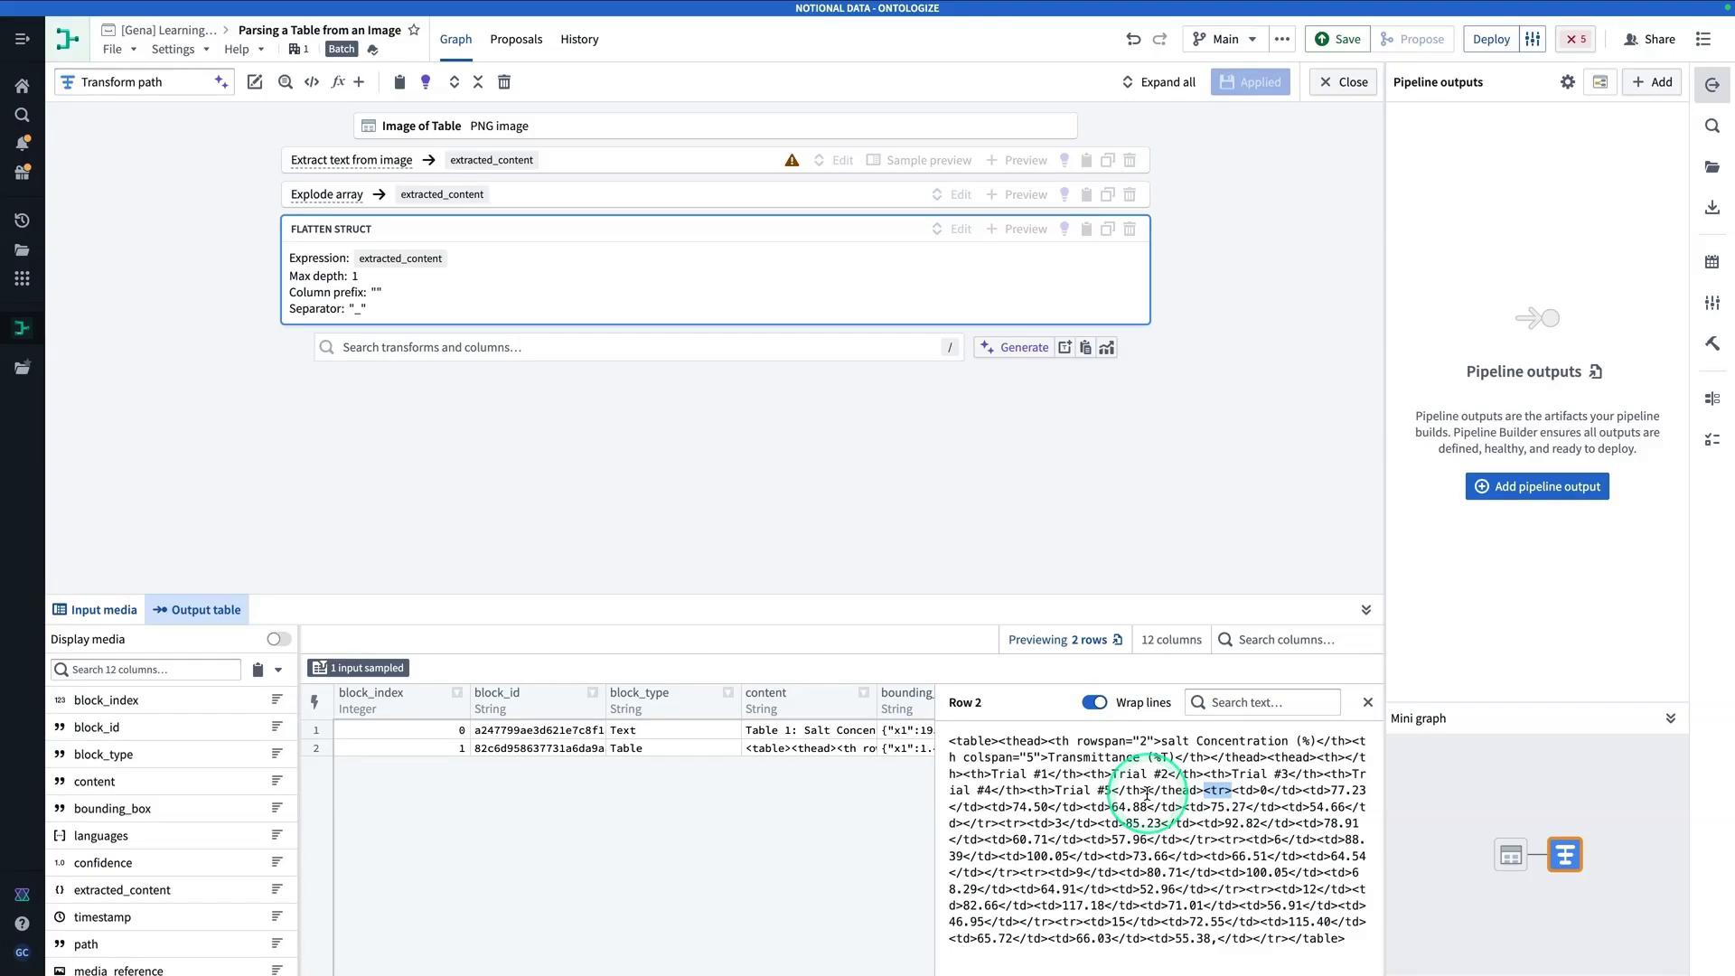
Step: Add a Split string transform after Flatten struct with the content column as its expression
left_click(386, 399)
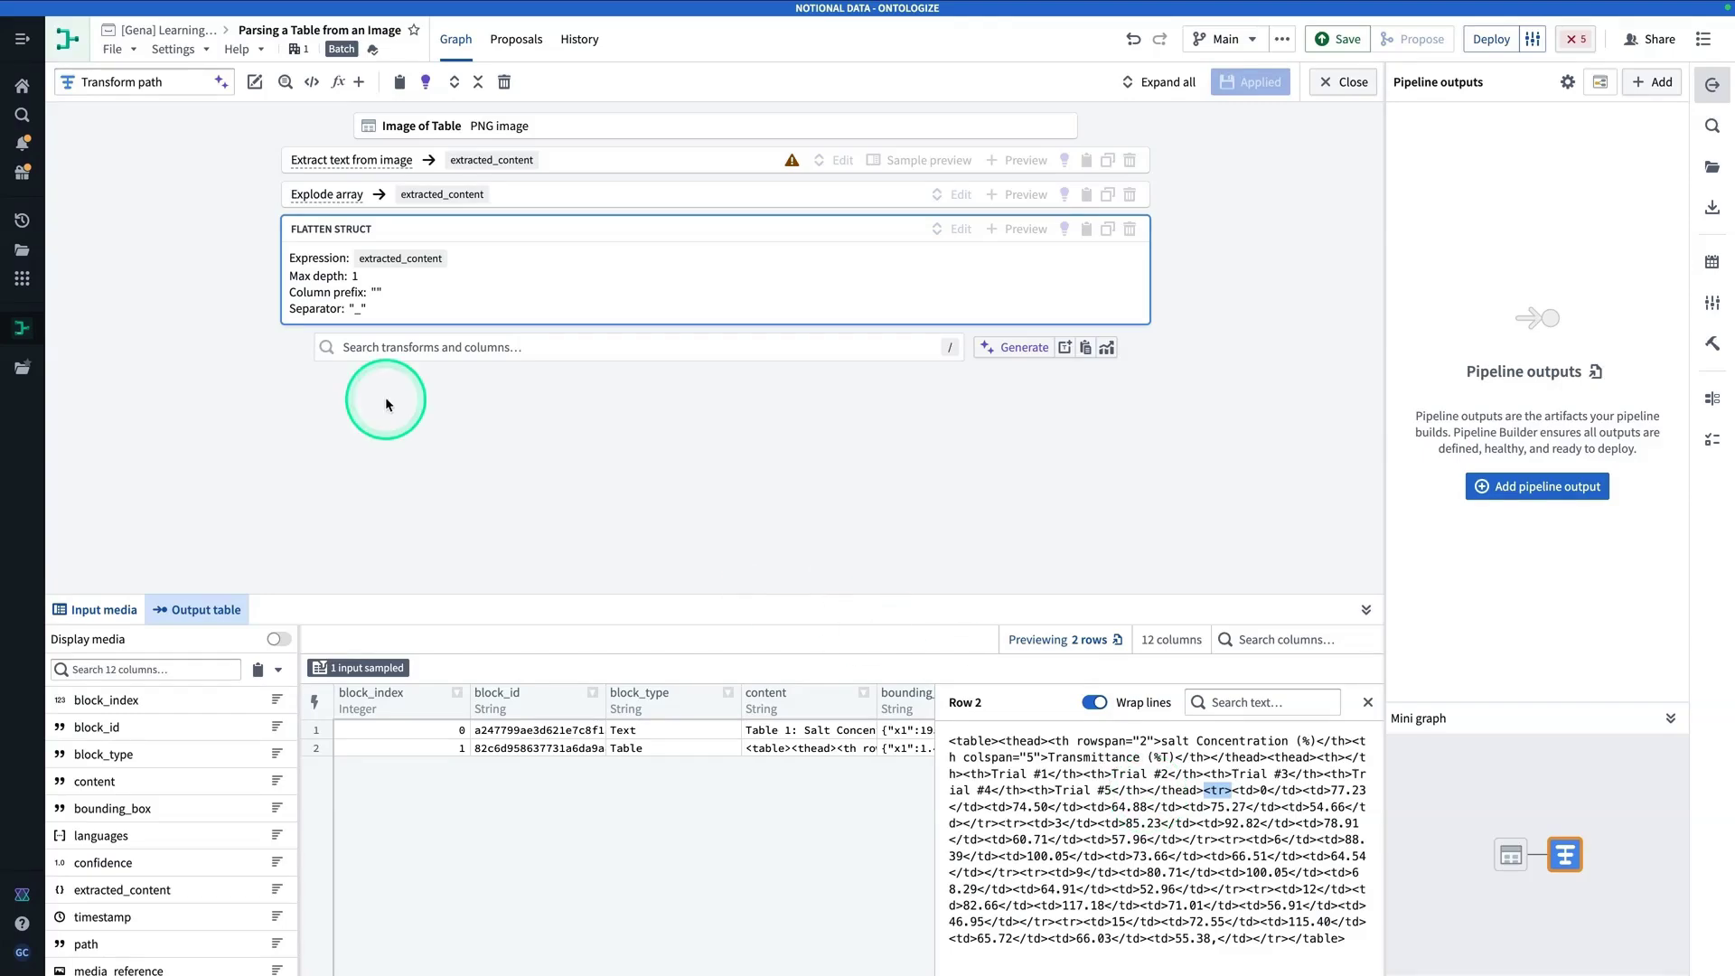
left_click(383, 348)
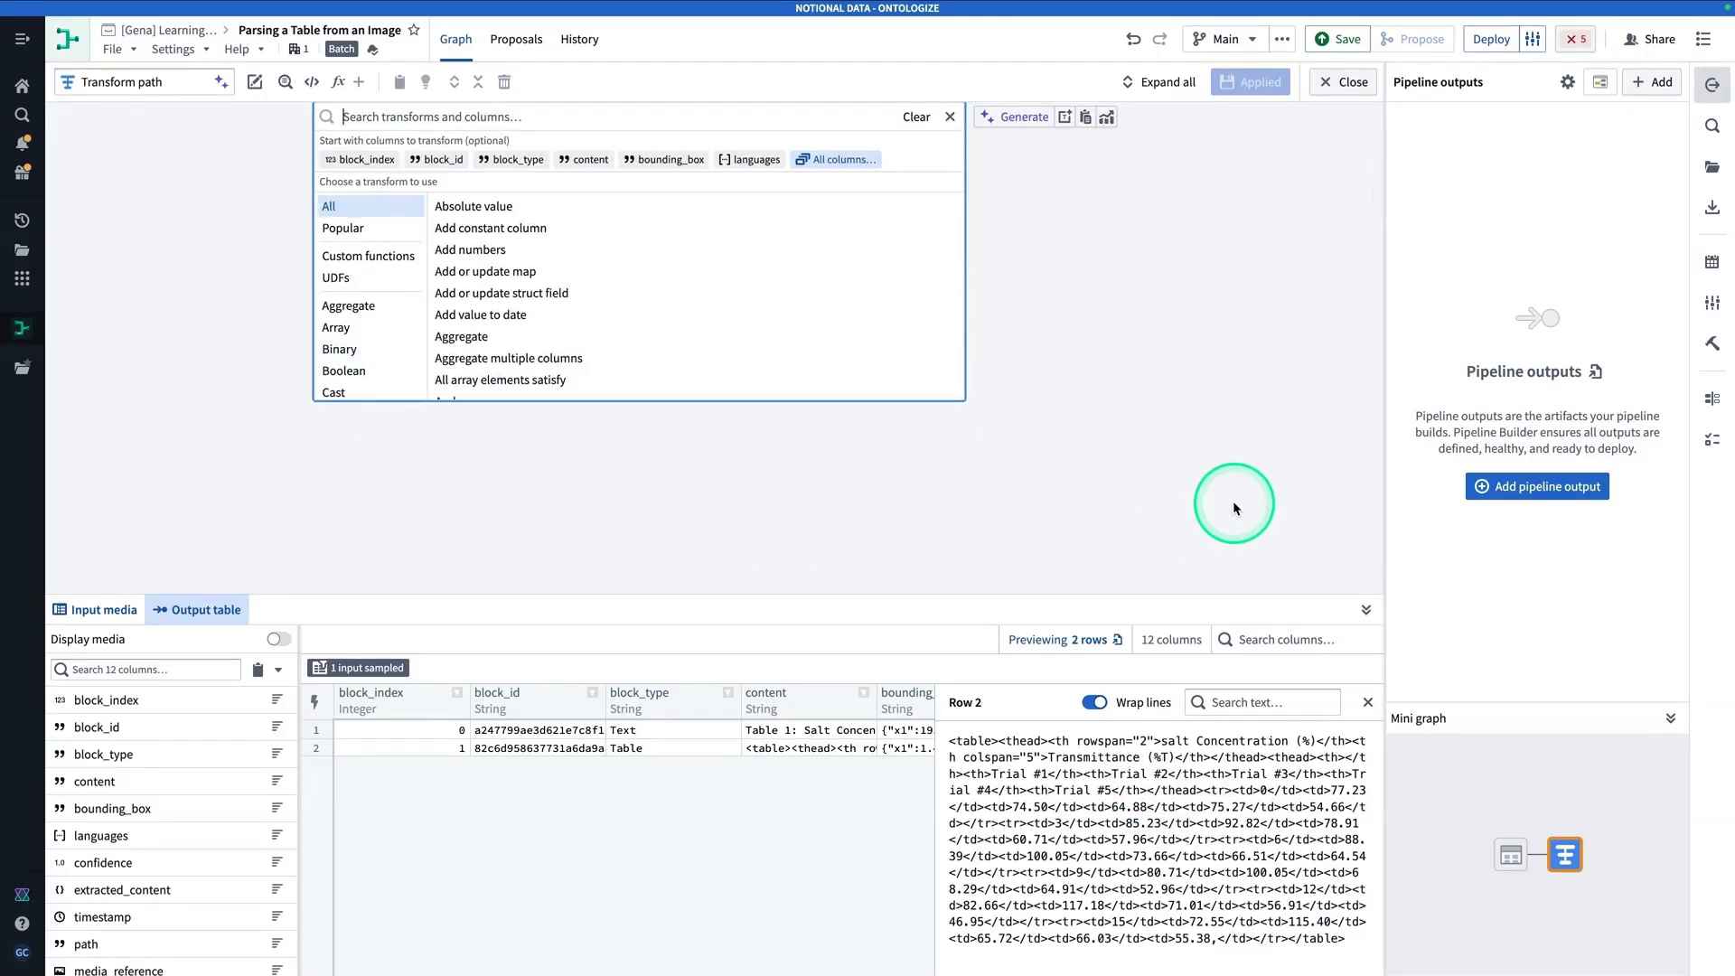
type("split")
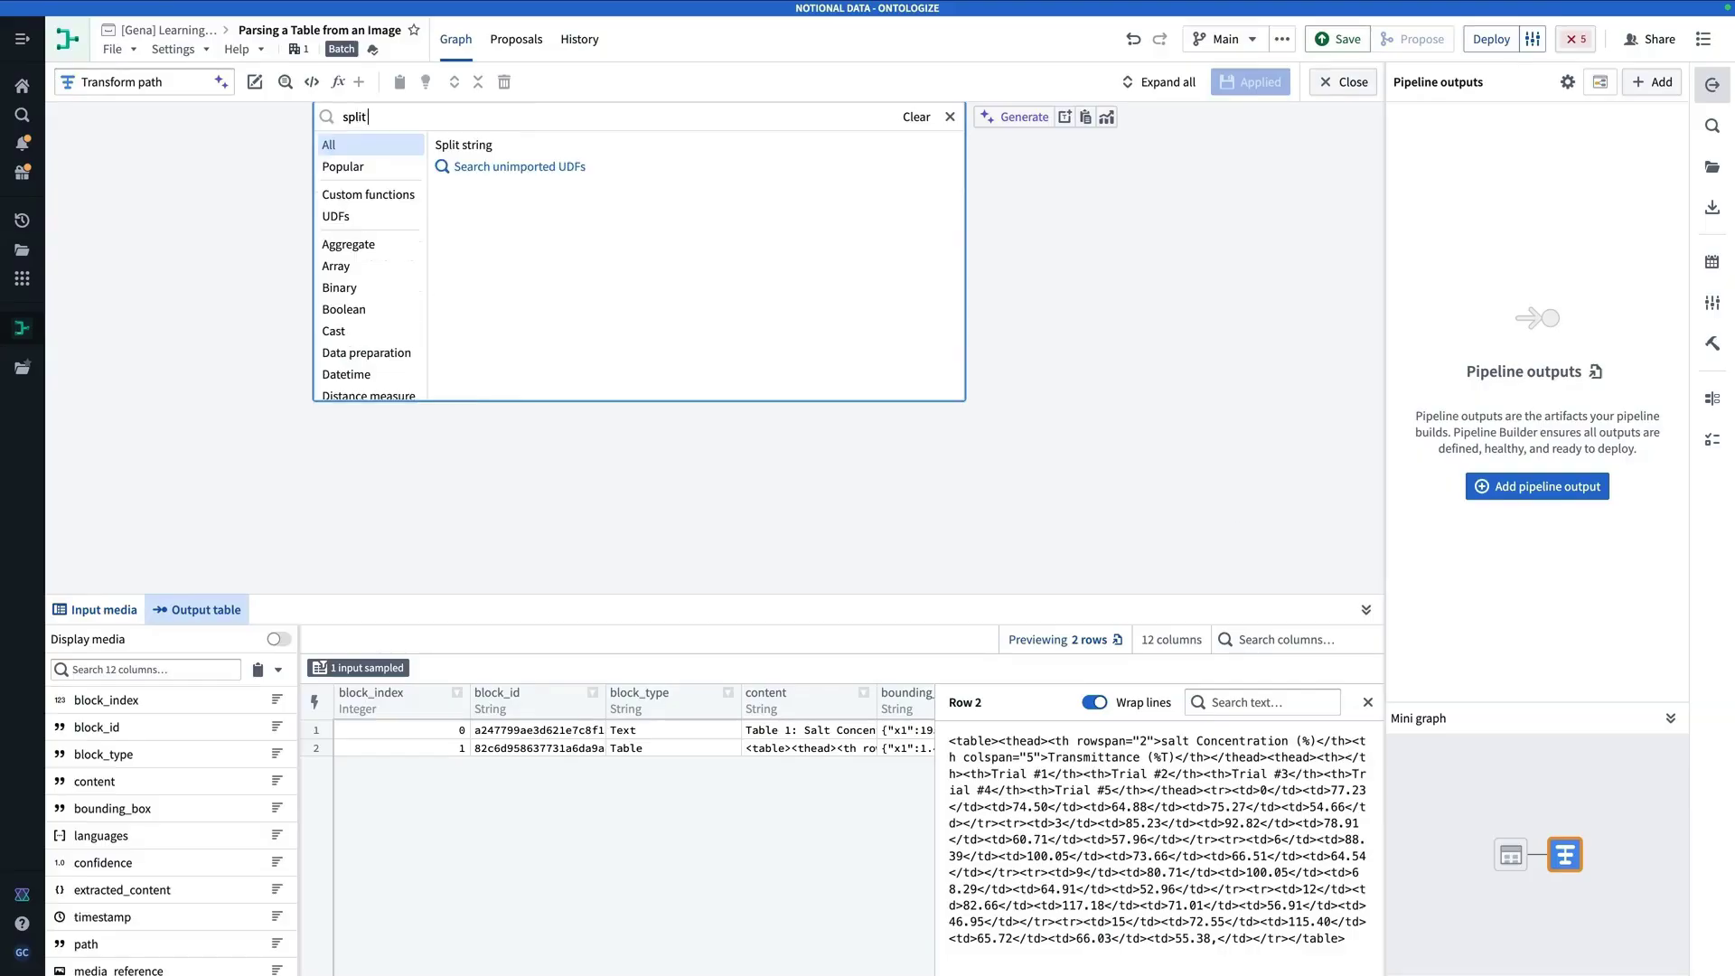
left_click(533, 145)
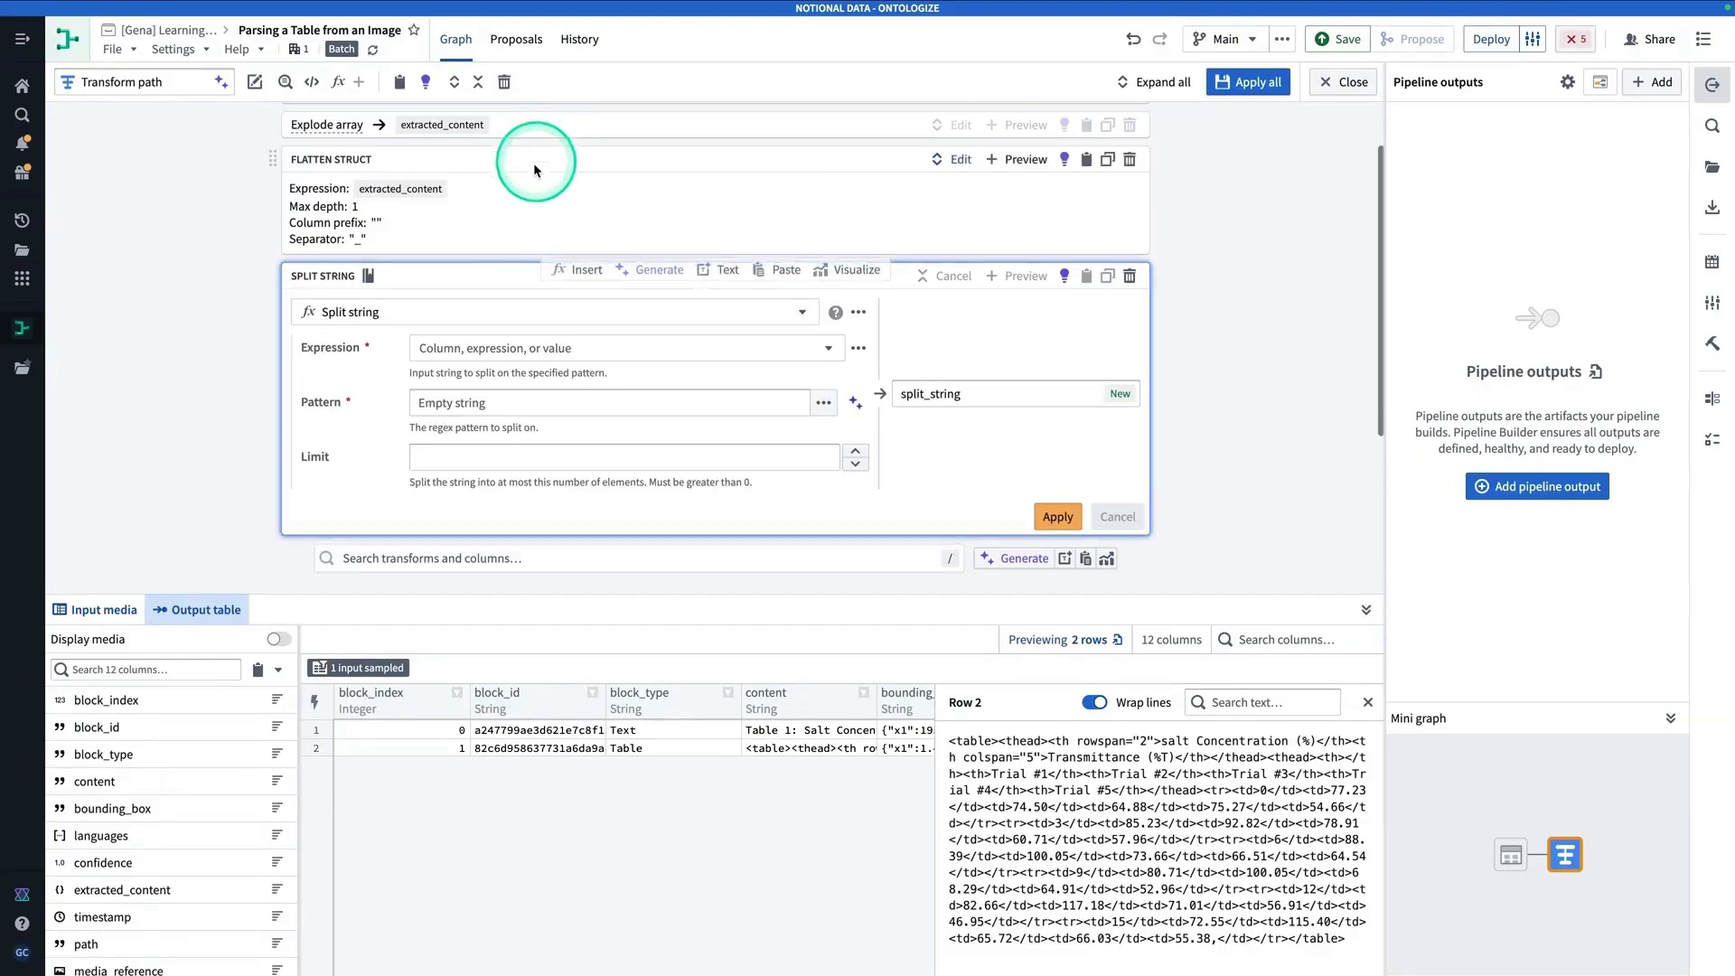
left_click(528, 347)
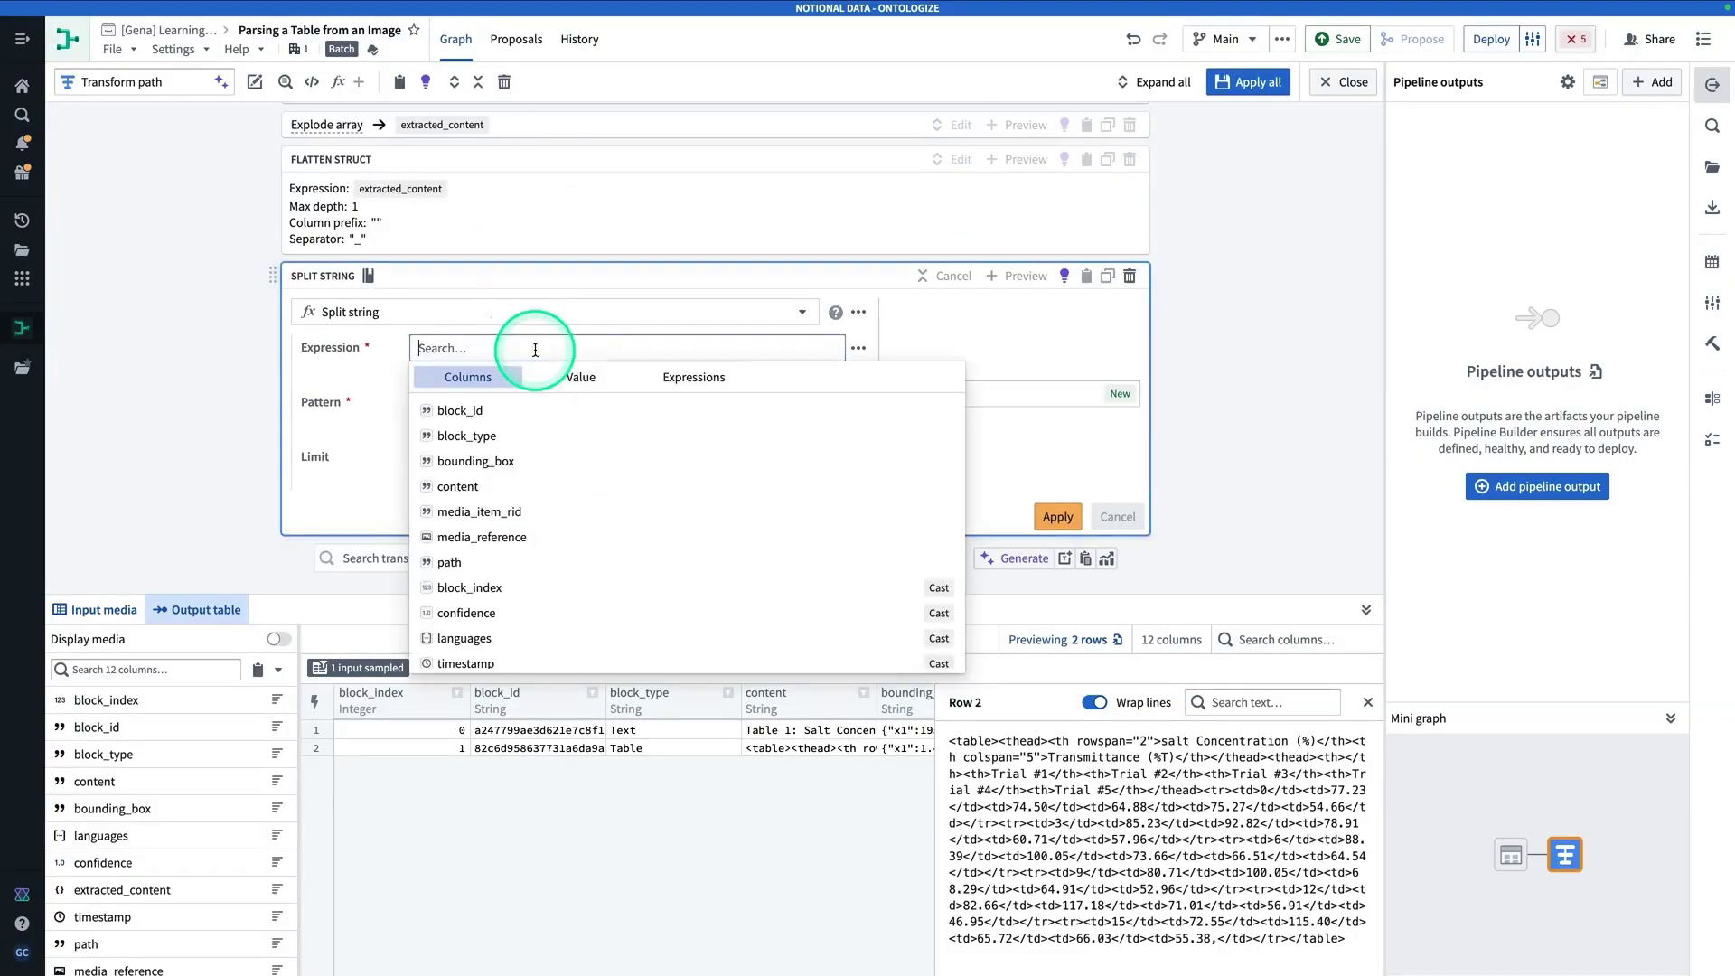
left_click(533, 487)
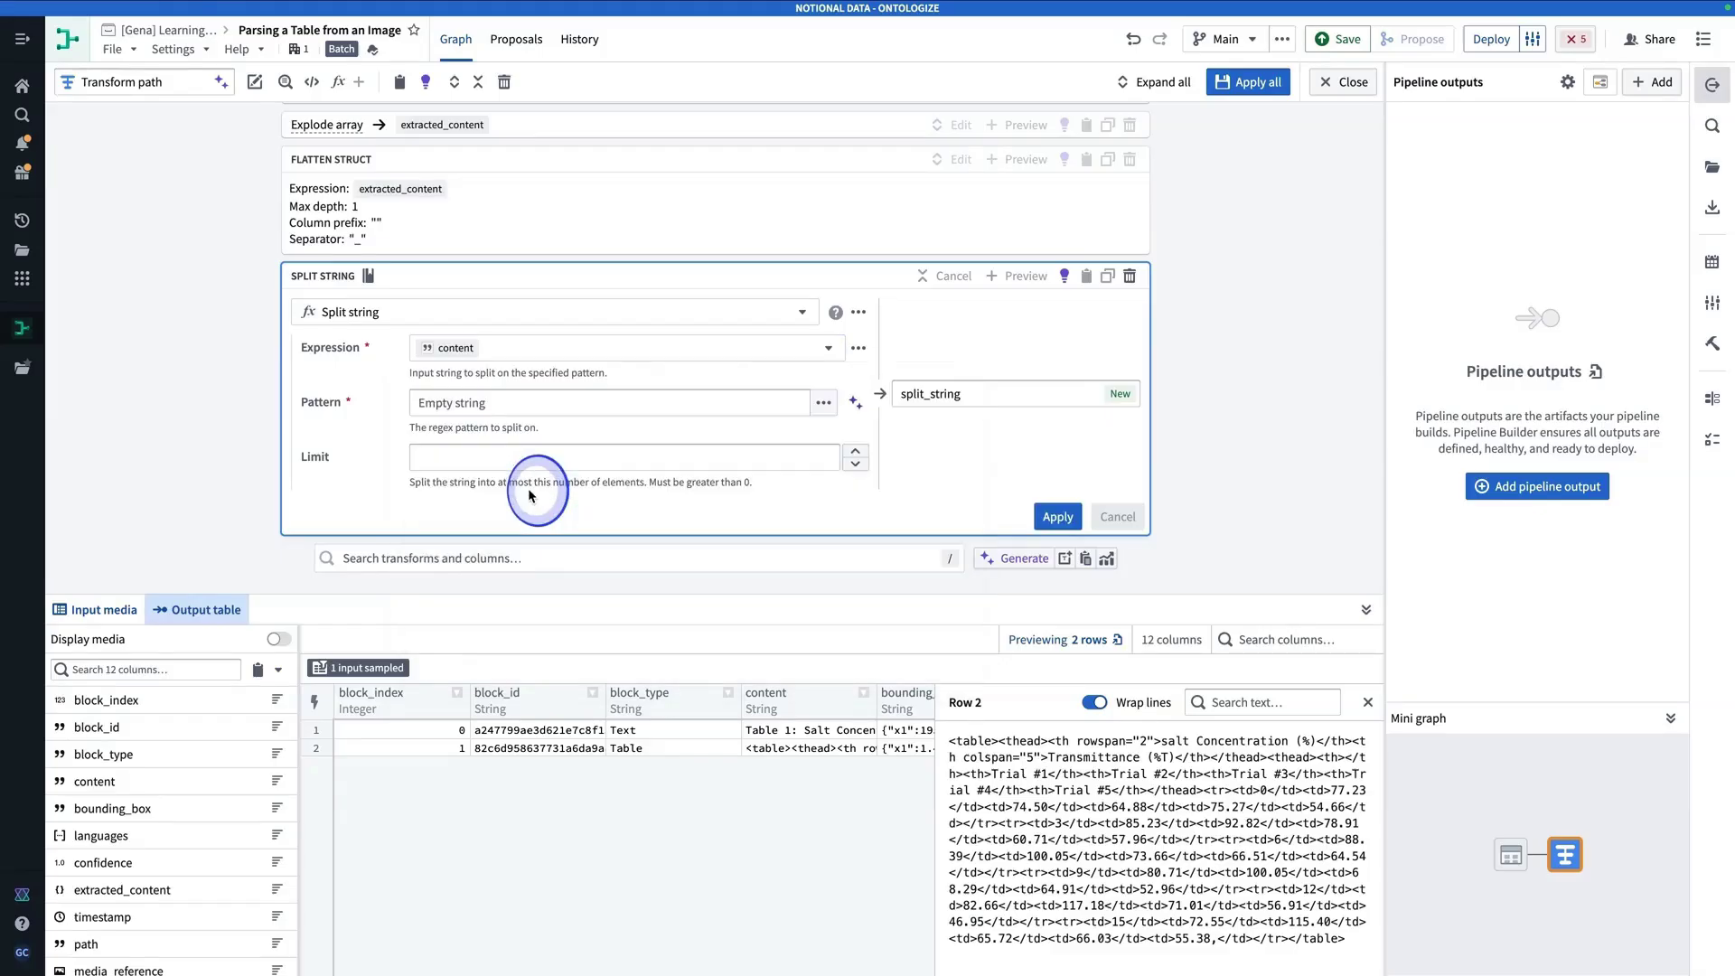
Step: Set the split pattern to </tr><tr> with no limit, apply the transform and check the split_string column in the preview
left_click(504, 401)
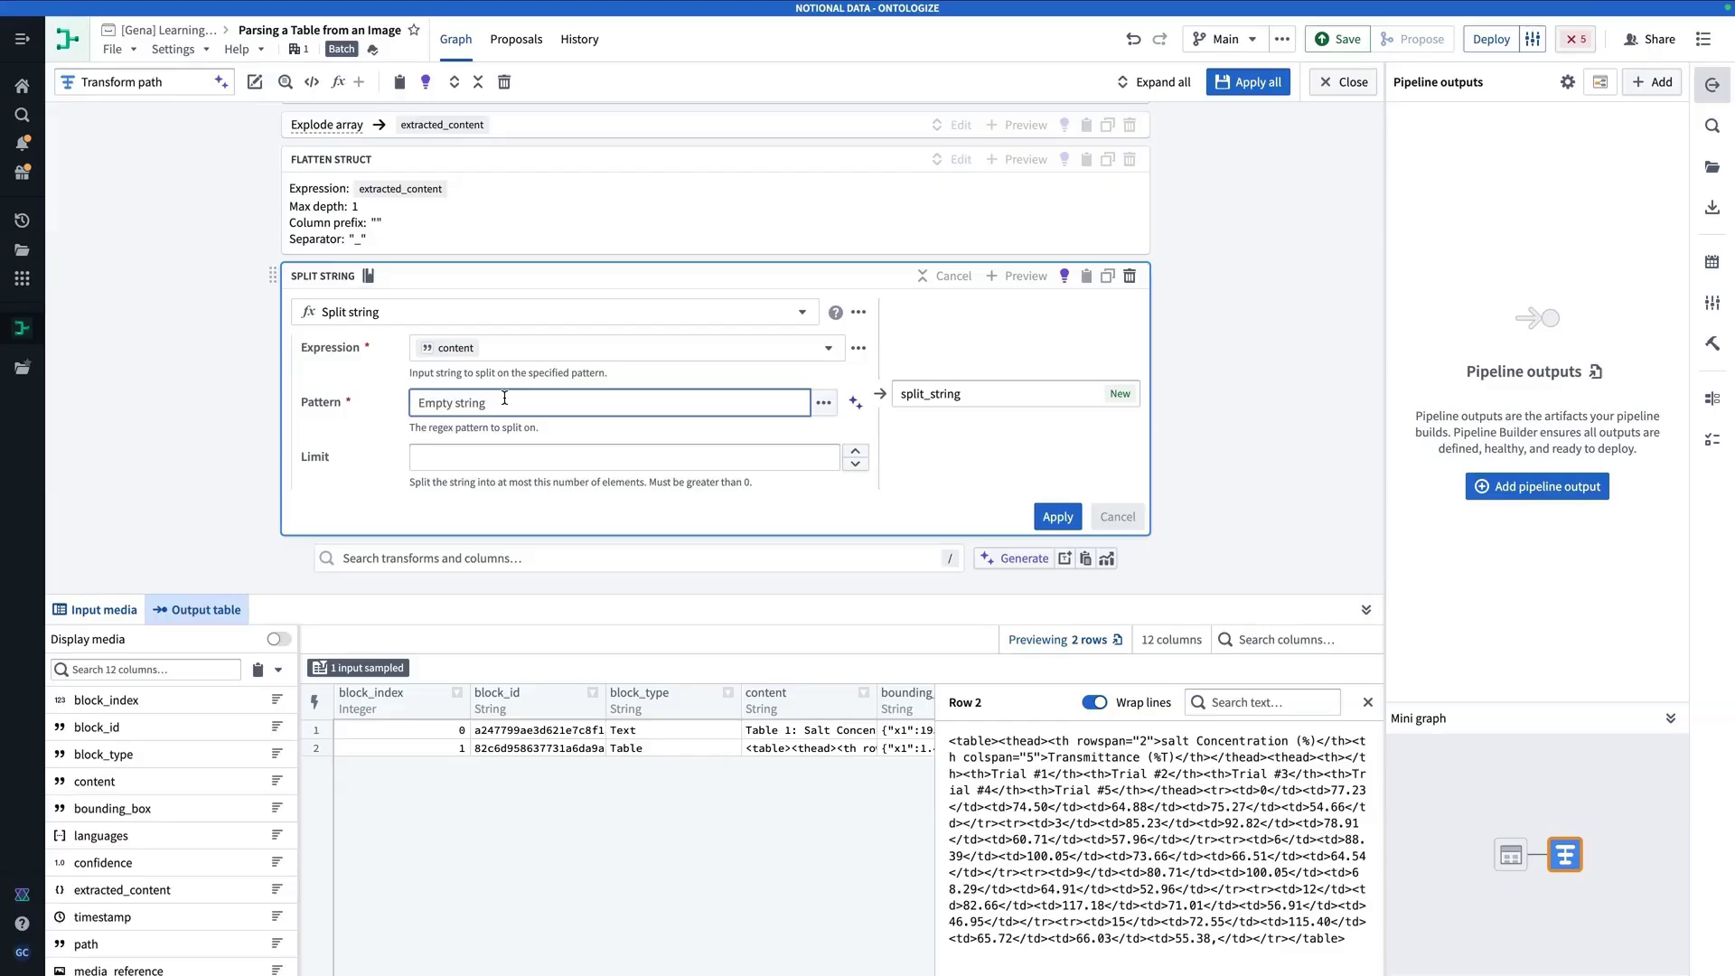
left_click_drag(1021, 824, 964, 824)
key("ctrl+c")
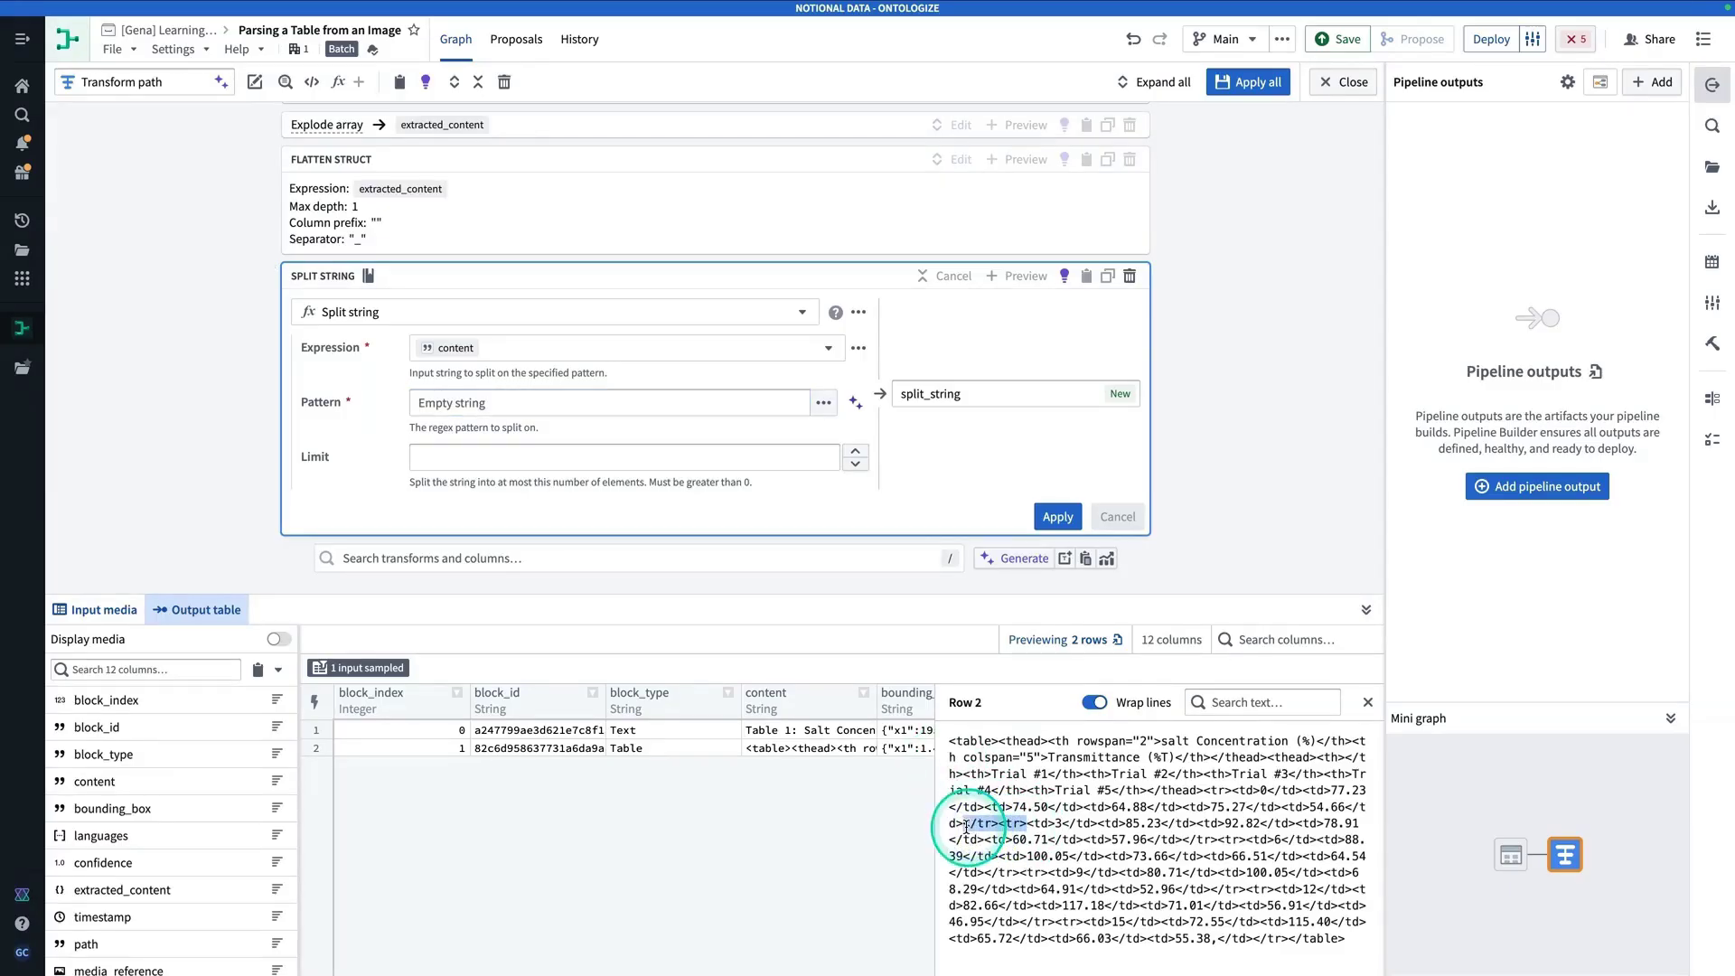
left_click(554, 407)
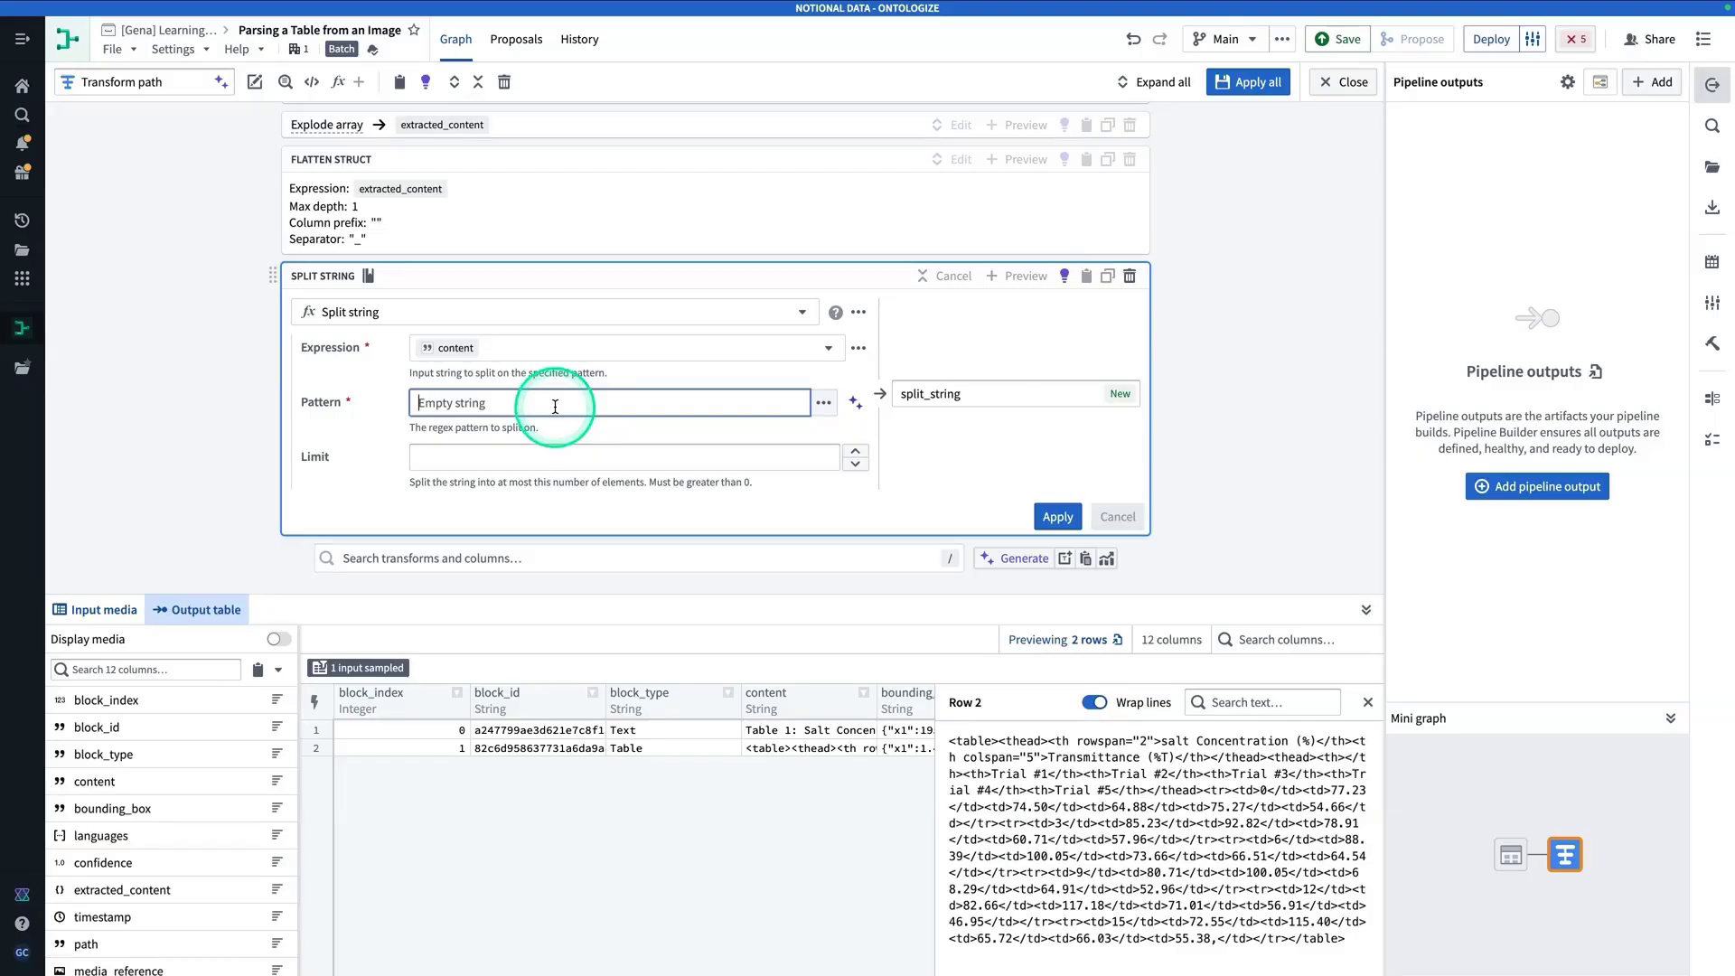
key("ctrl+v")
left_click(578, 456)
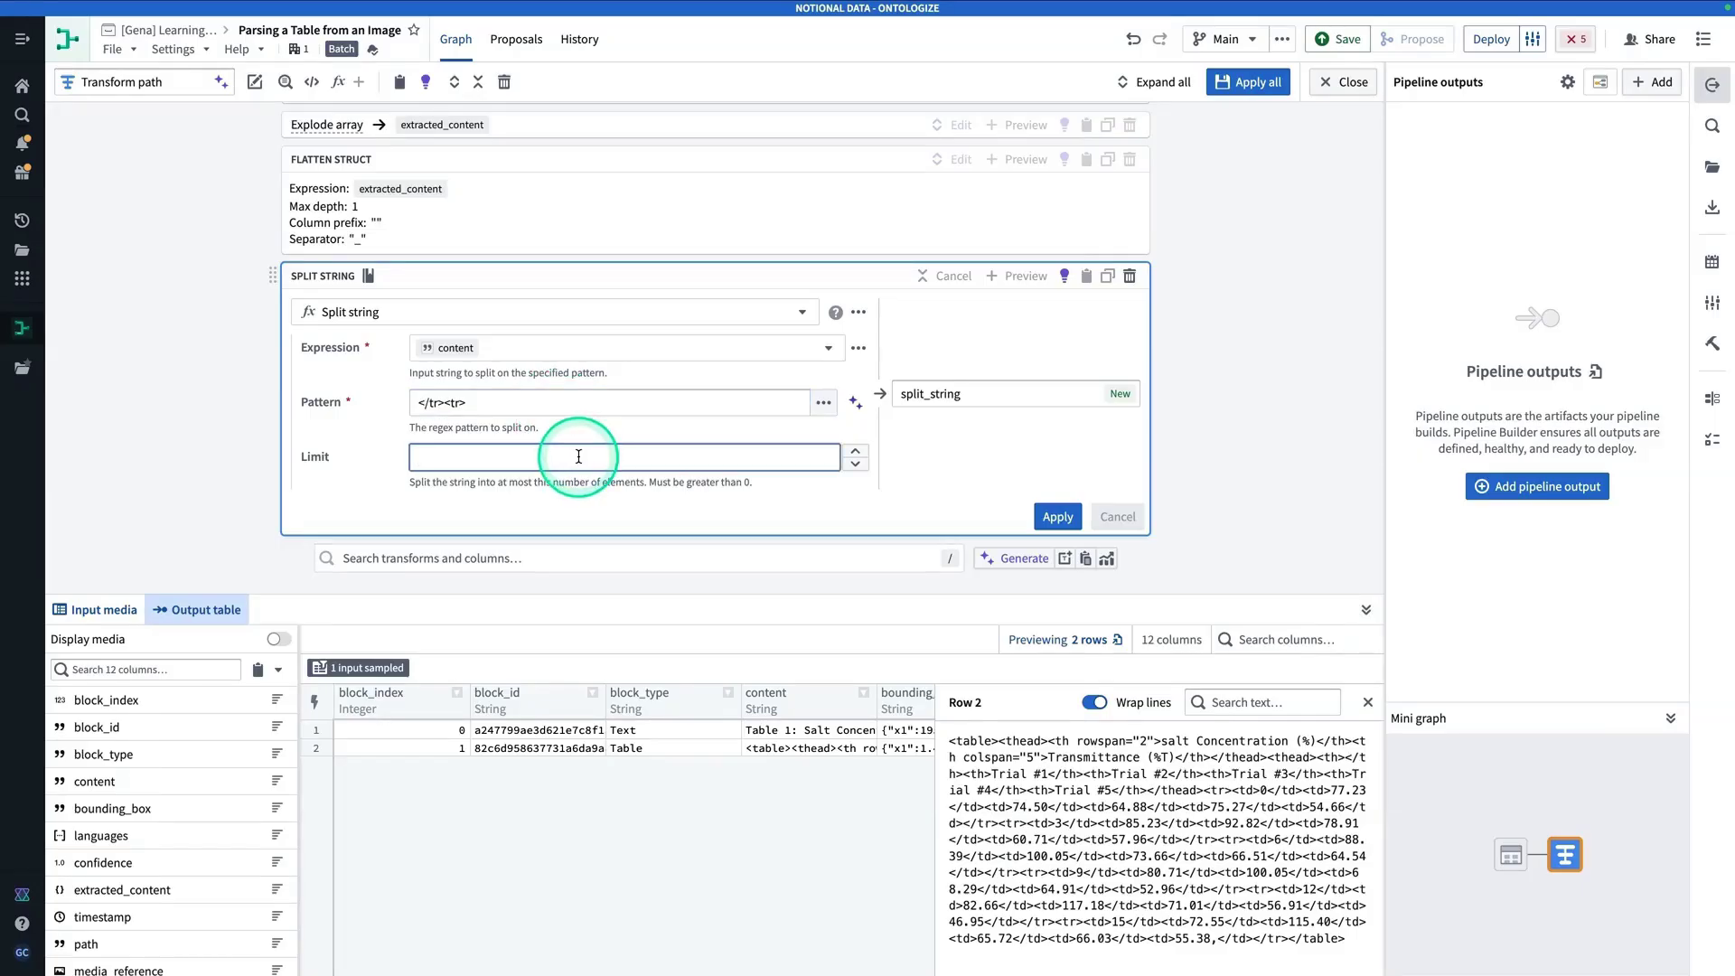
left_click(974, 461)
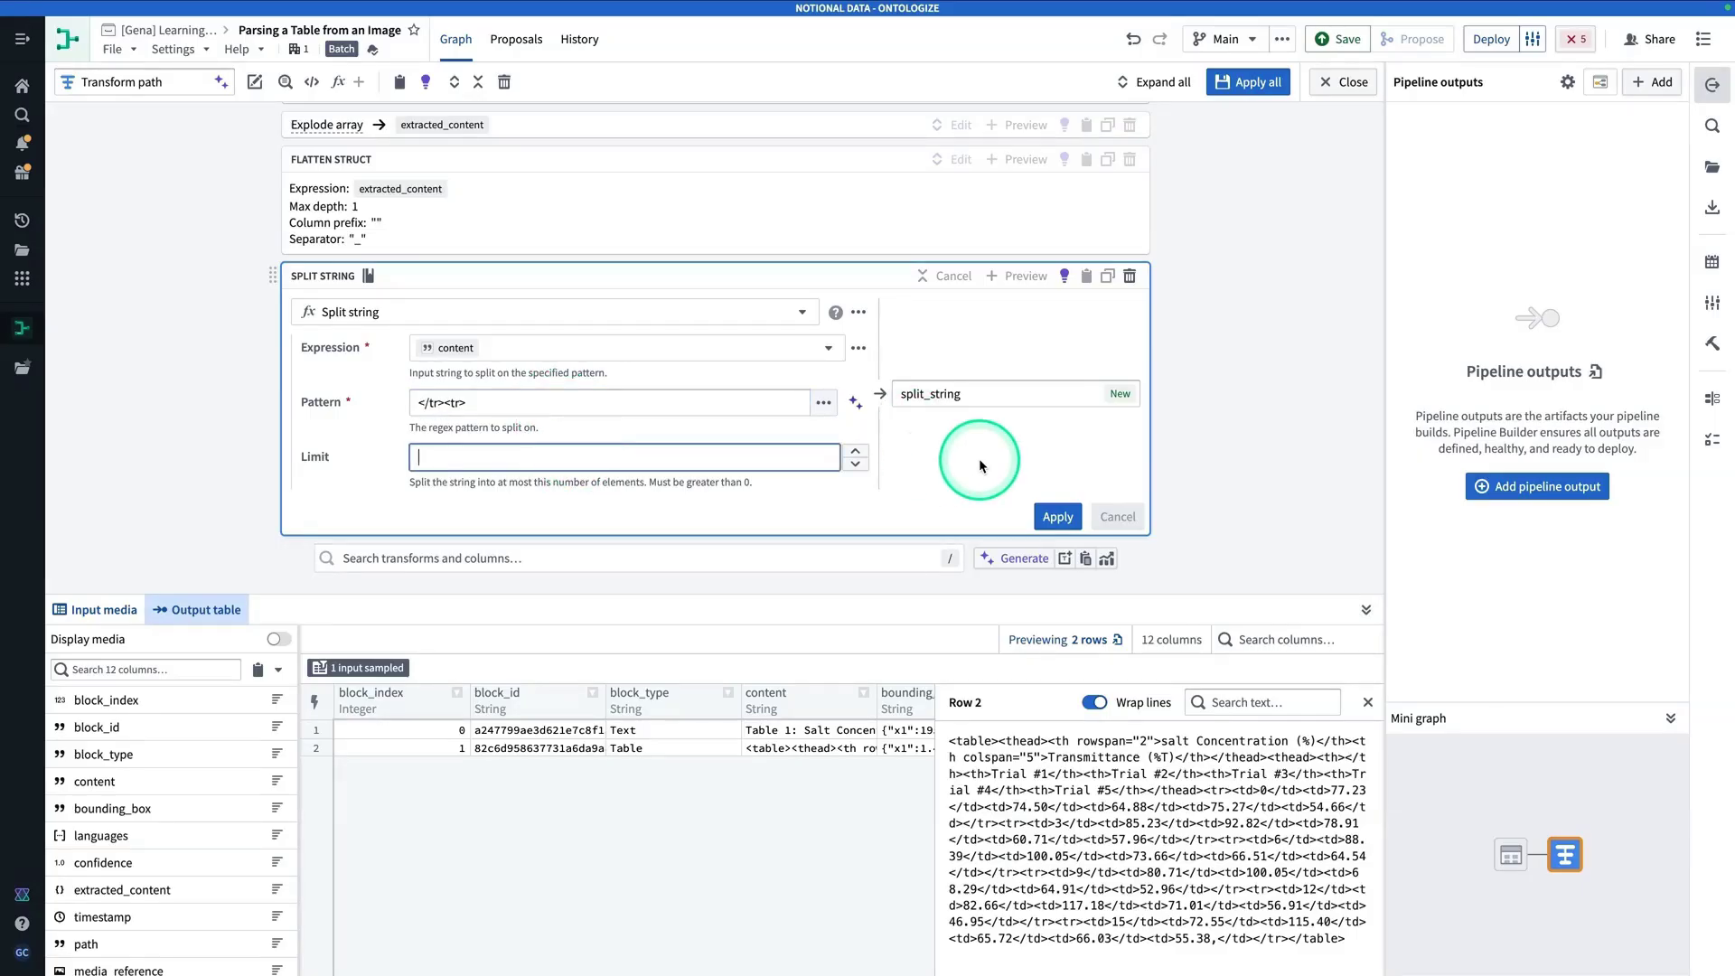
left_click(1069, 522)
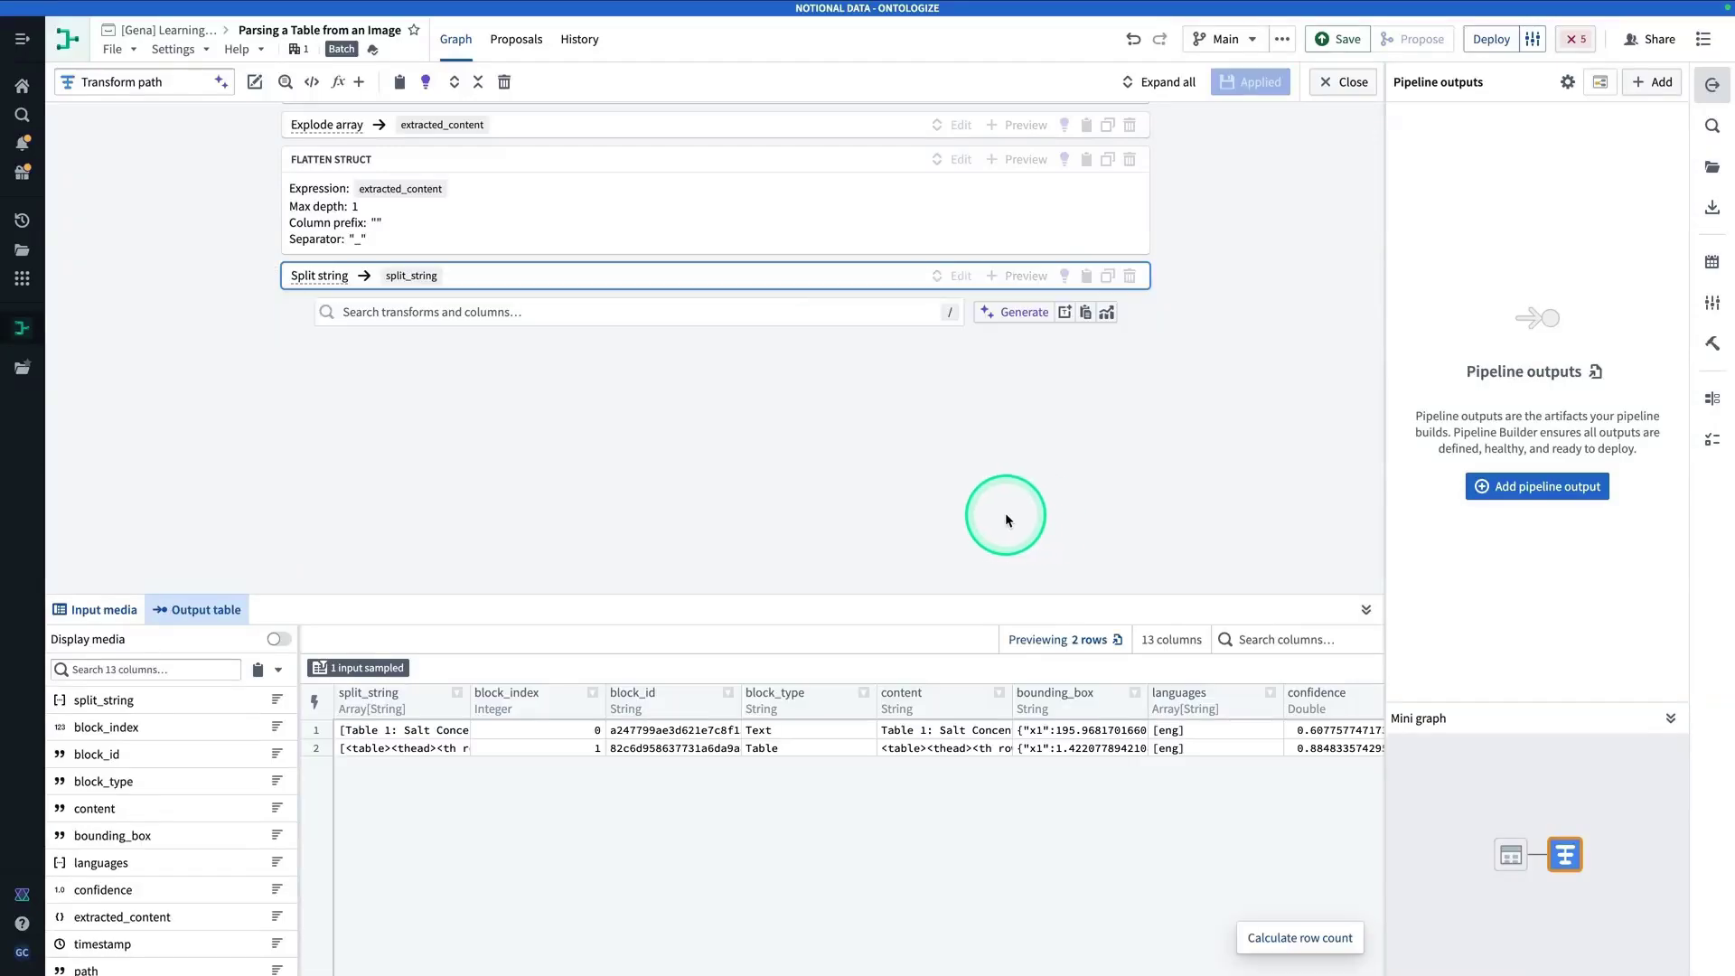
left_click(435, 723)
left_click(443, 637)
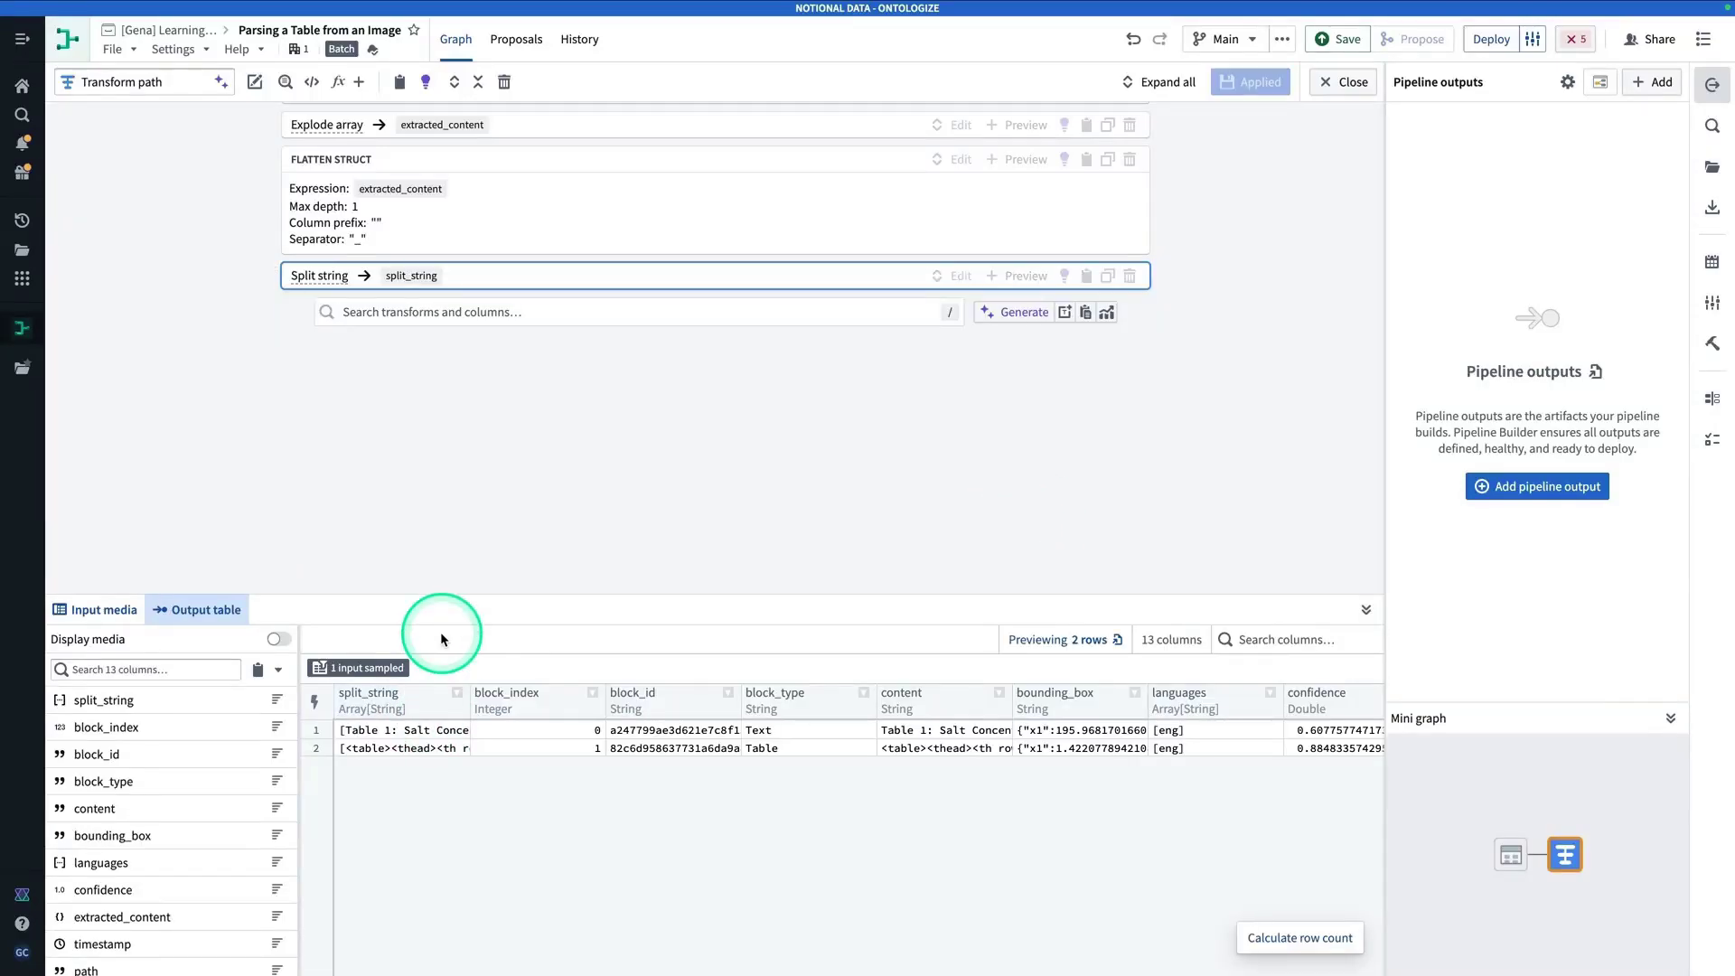
Step: Add an Explode array transform after Split string with the split_string column as its expression
left_click(412, 312)
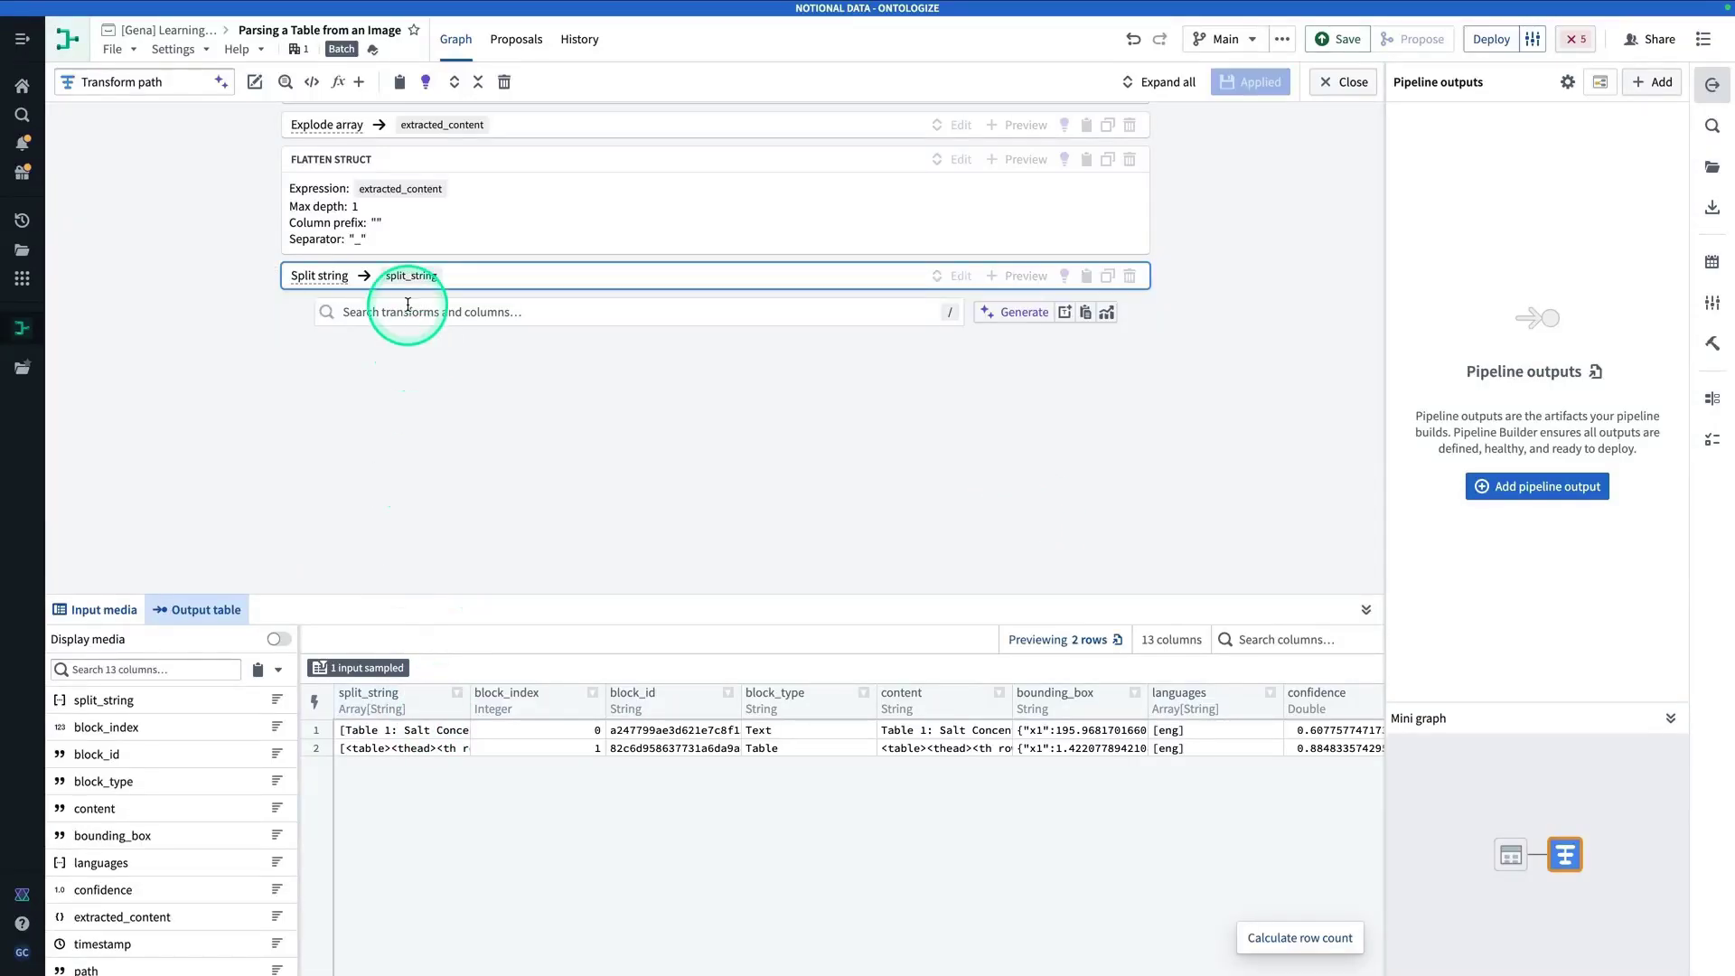
type("x")
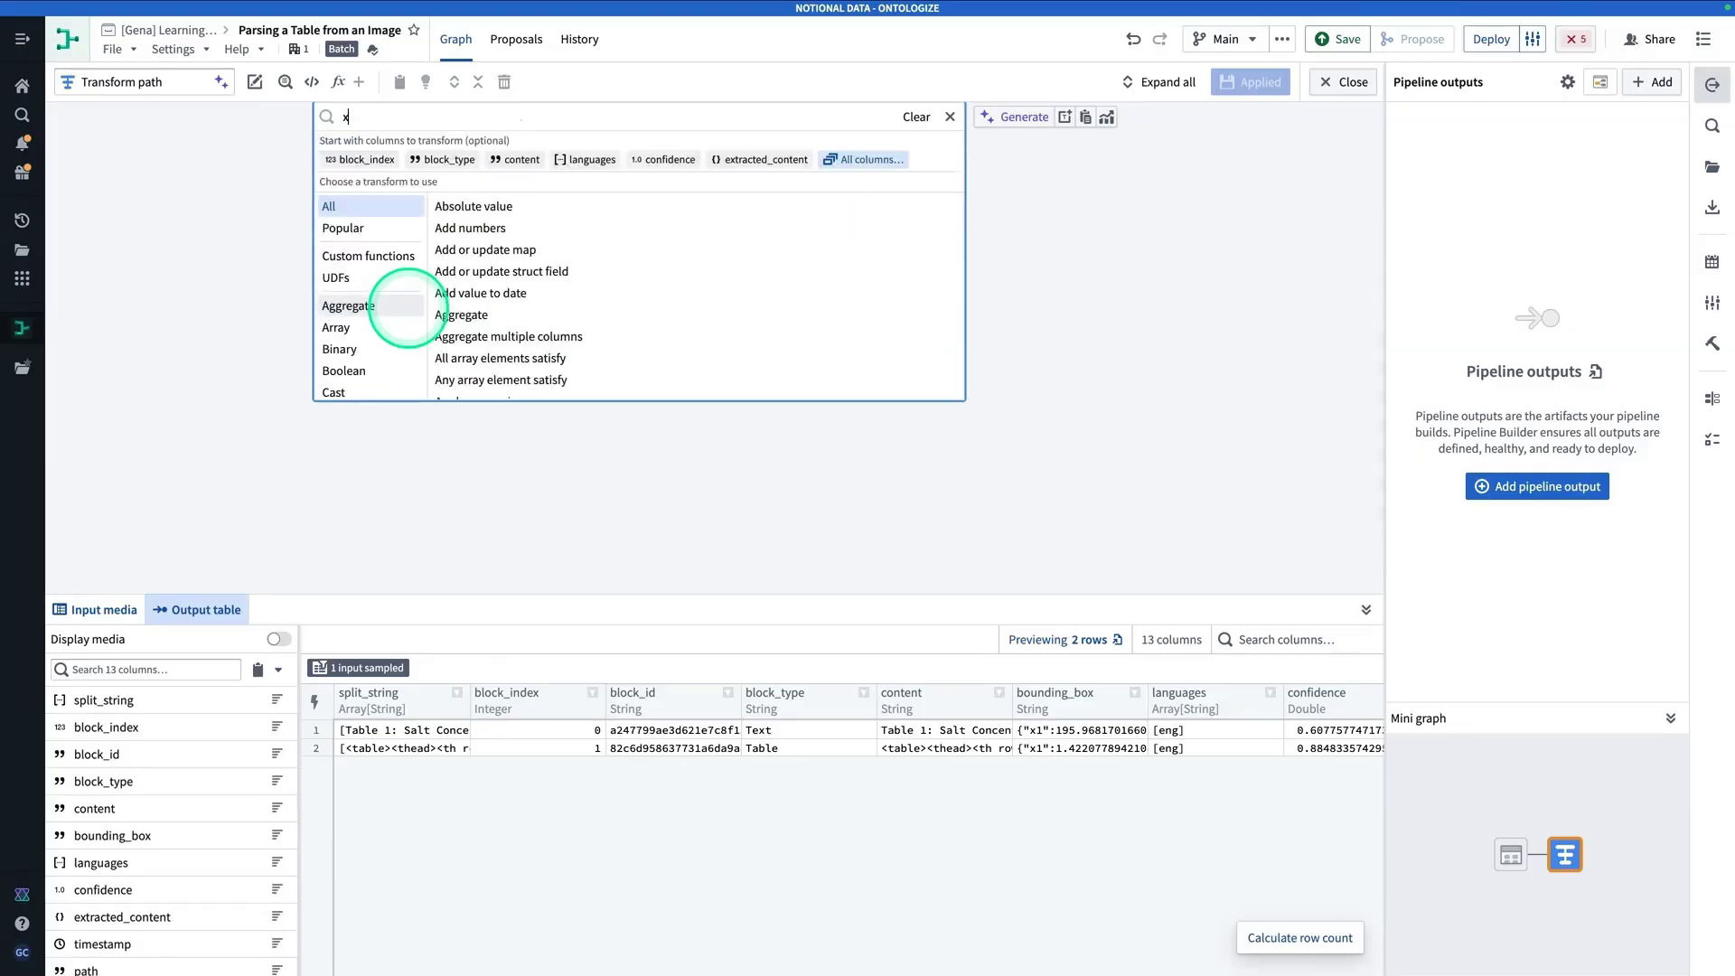
type("xplode")
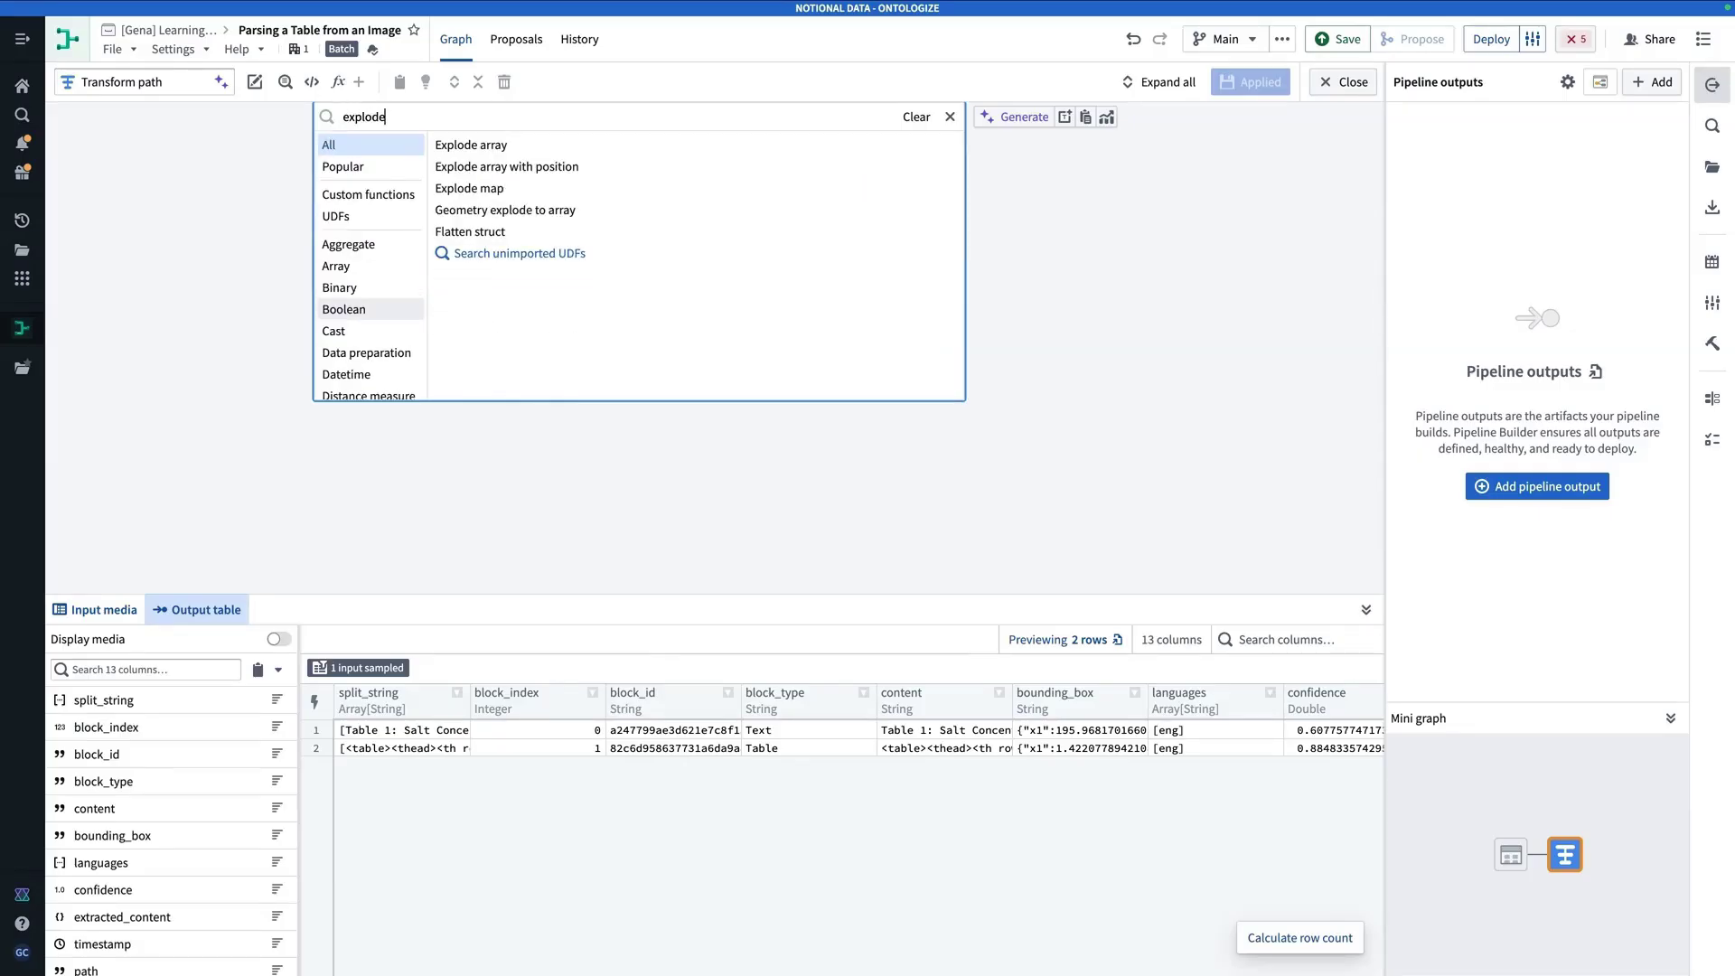
left_click(589, 145)
left_click(618, 276)
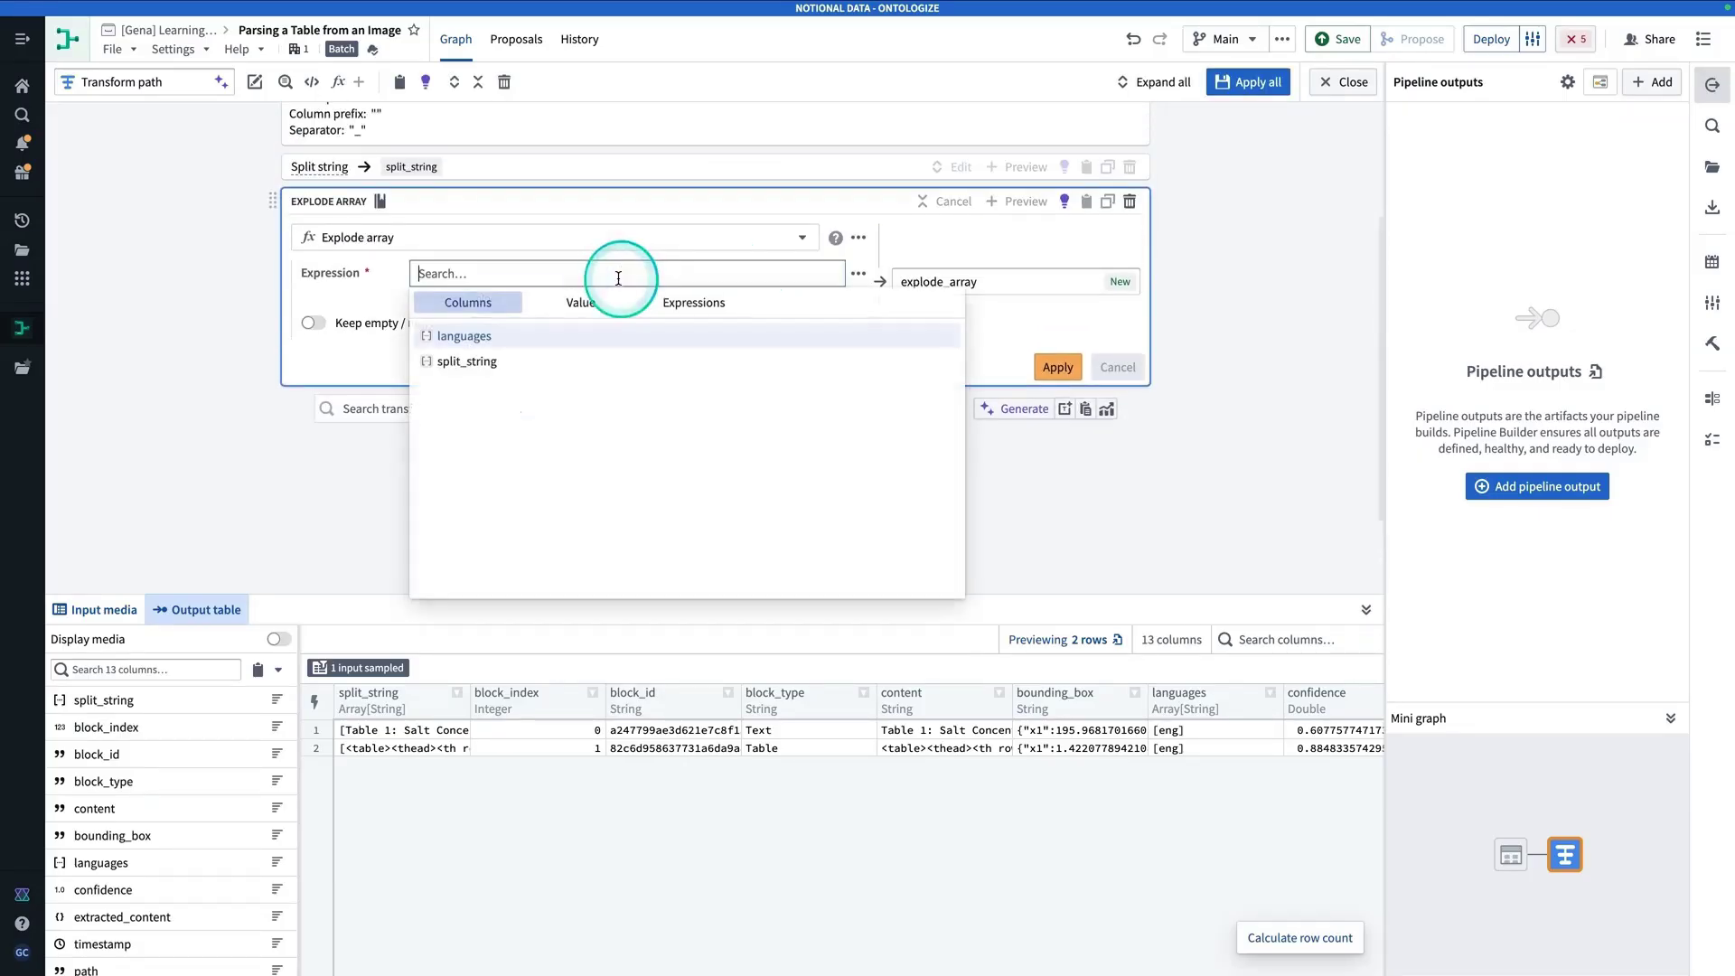
left_click(582, 359)
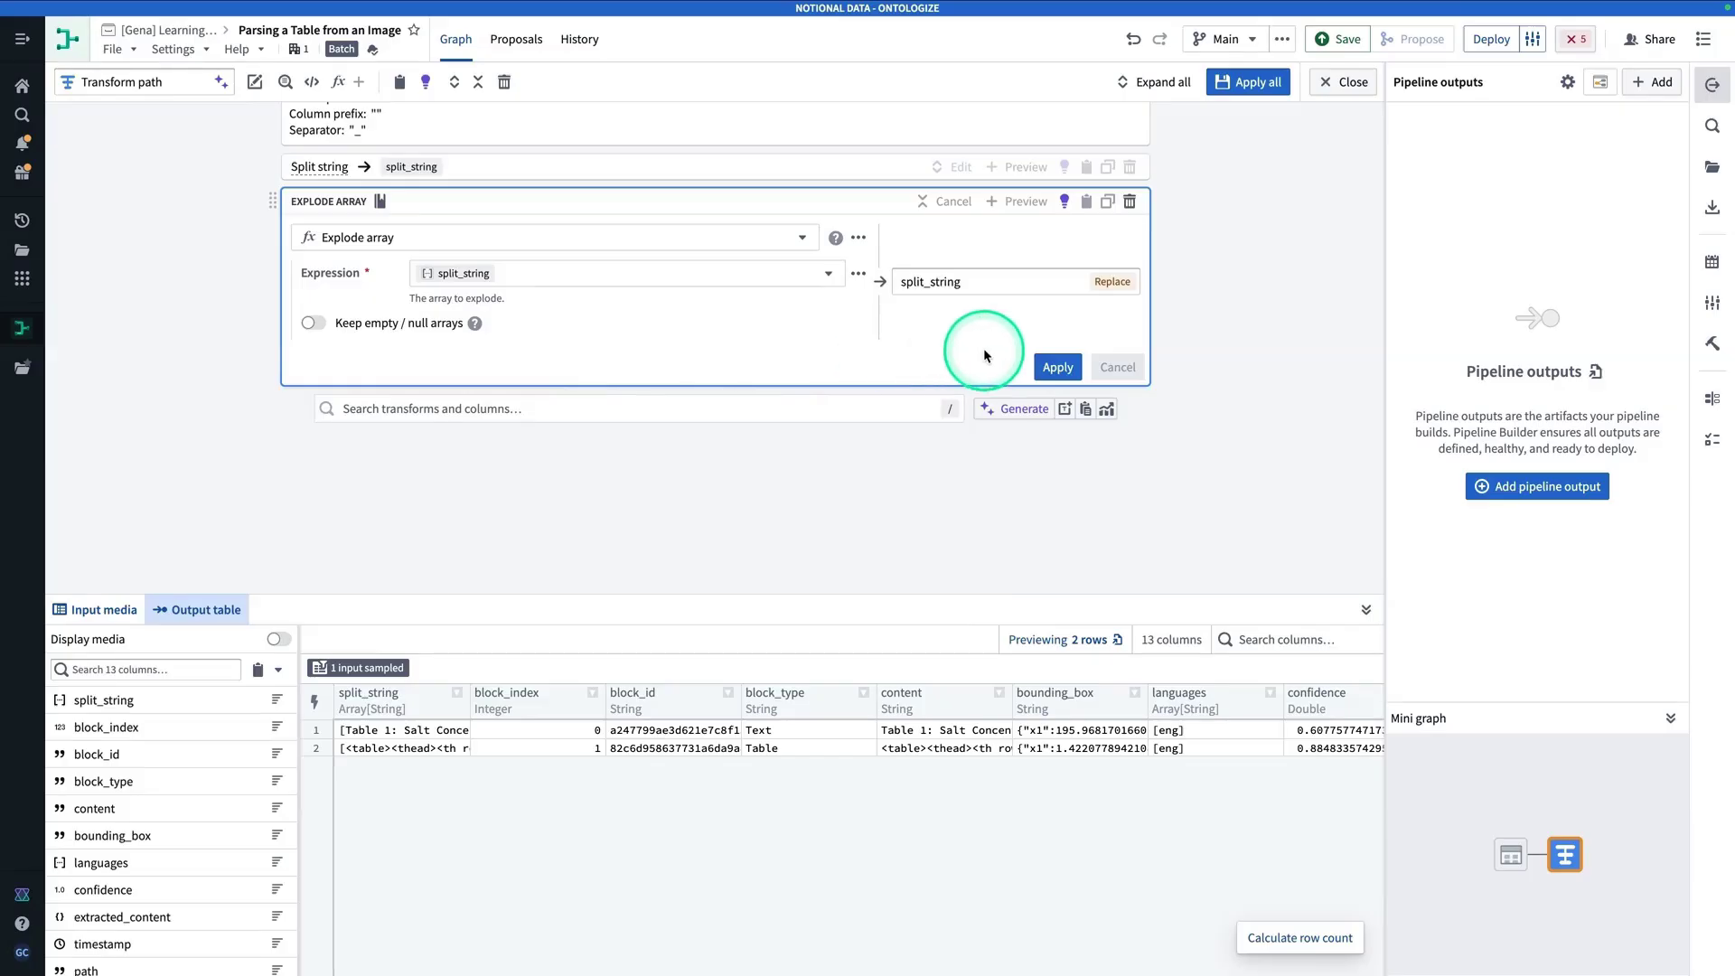
Step: Set the Explode array output column to content, replacing the existing column, and apply the transform
left_click(988, 281)
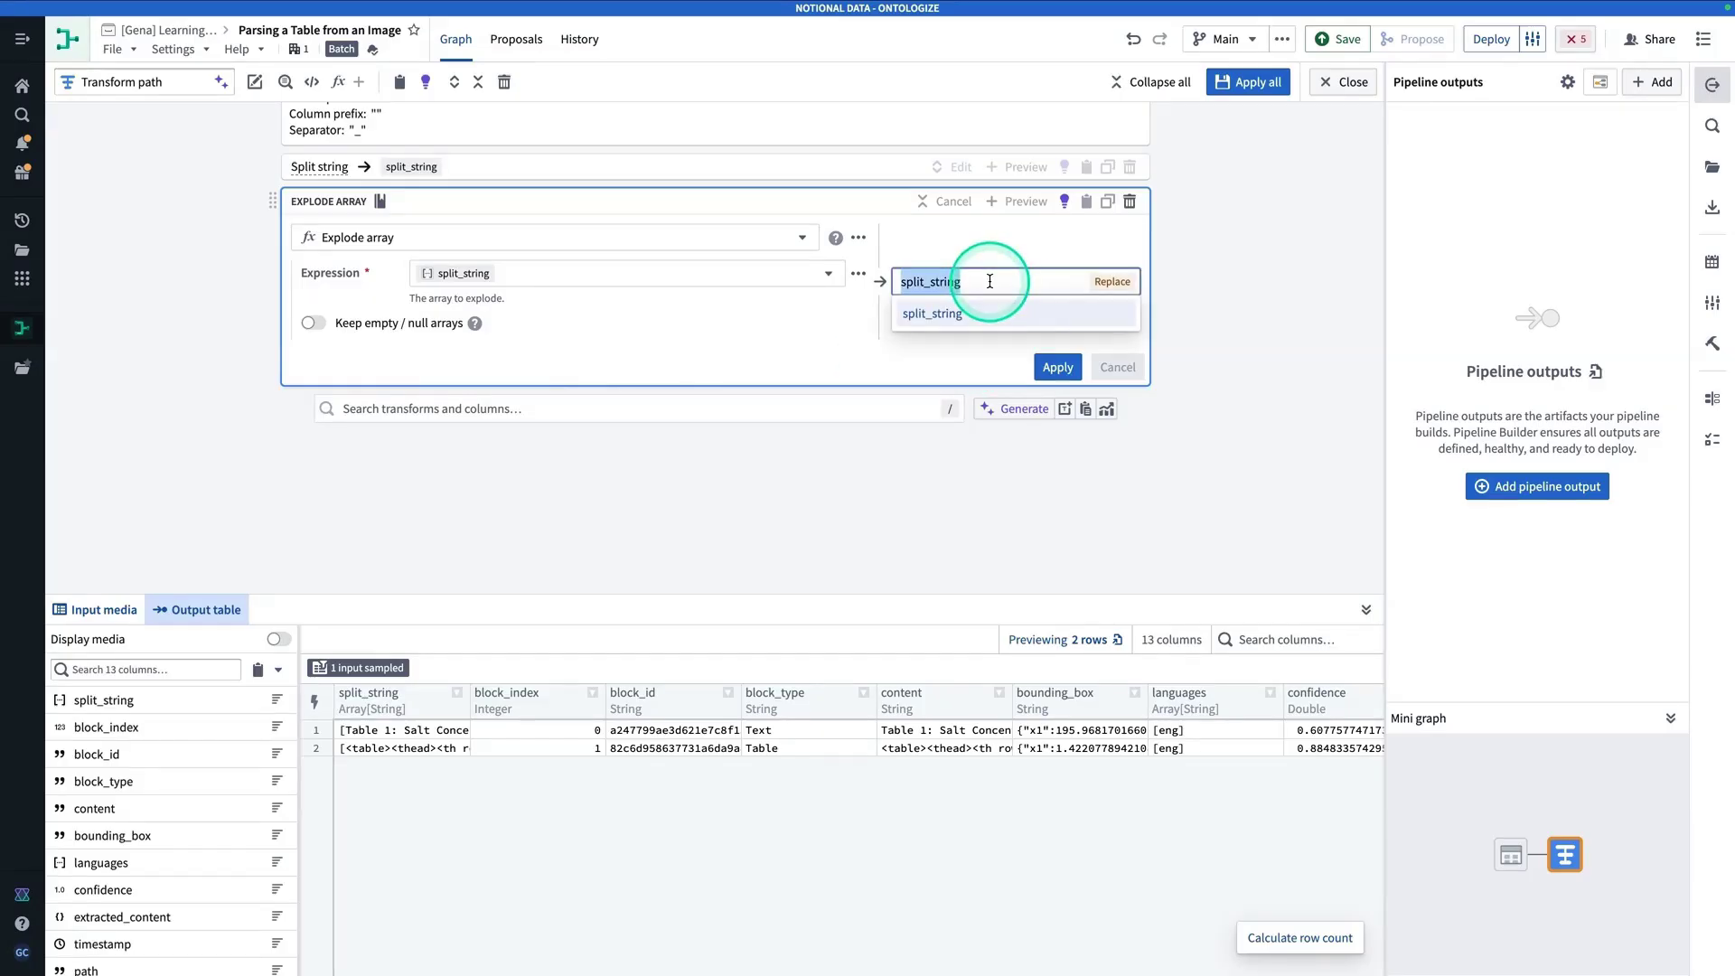
type("con")
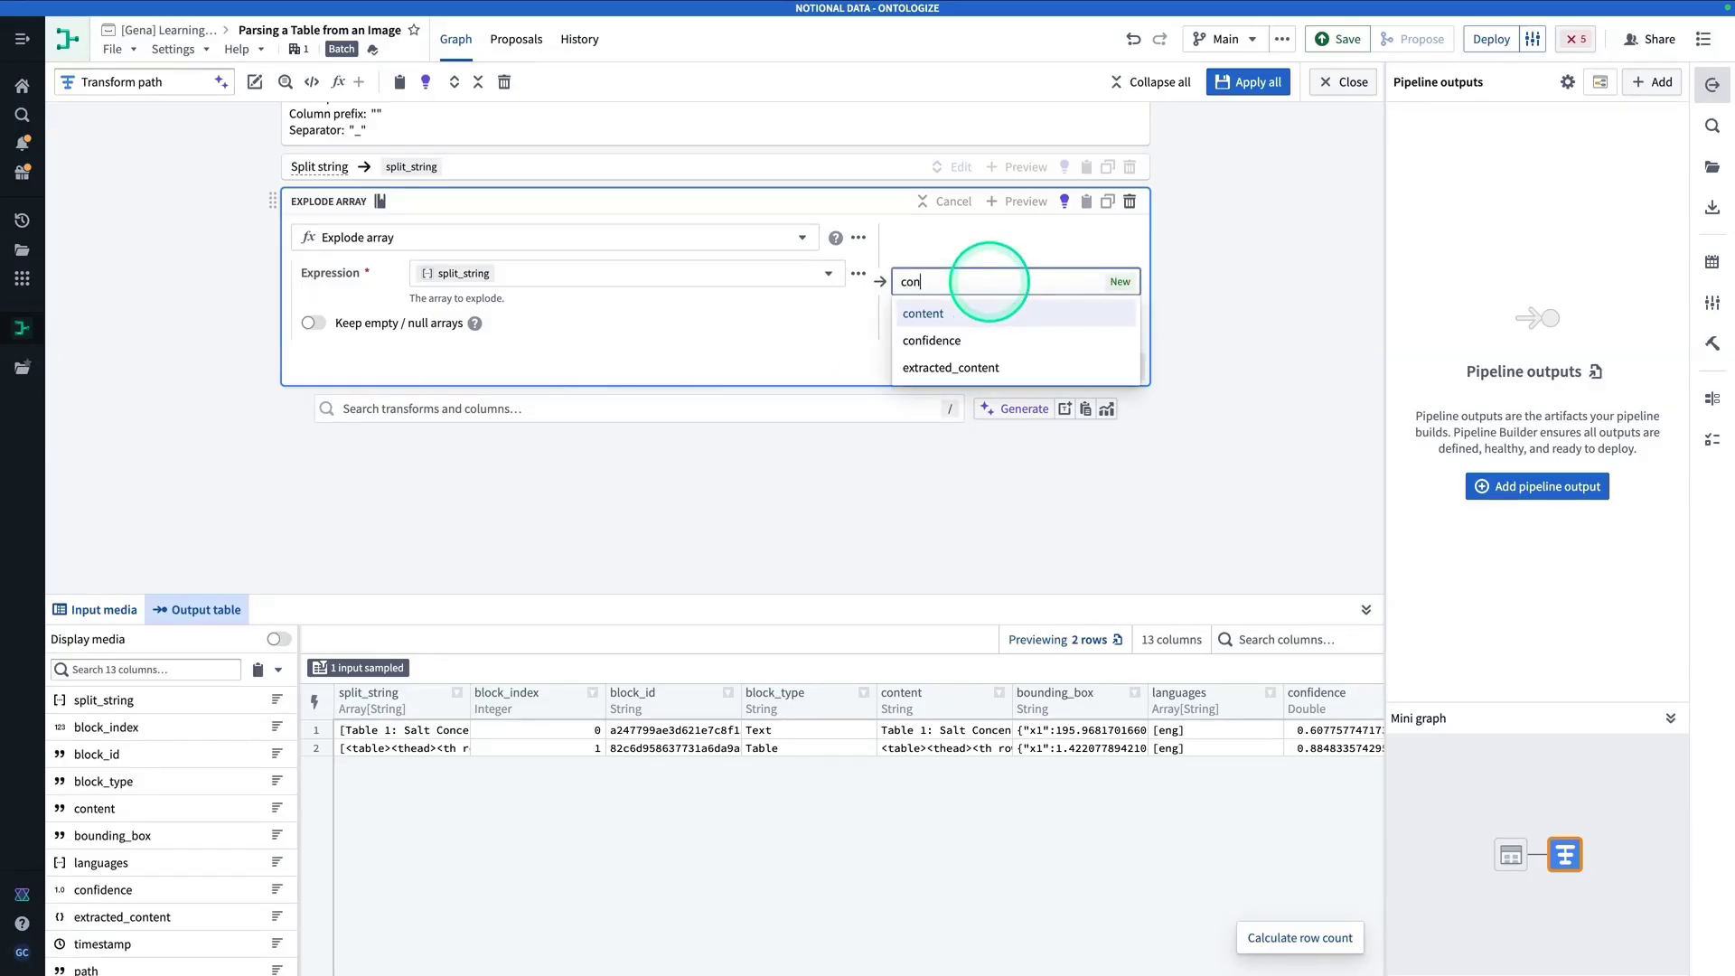
type("tent")
left_click(1040, 312)
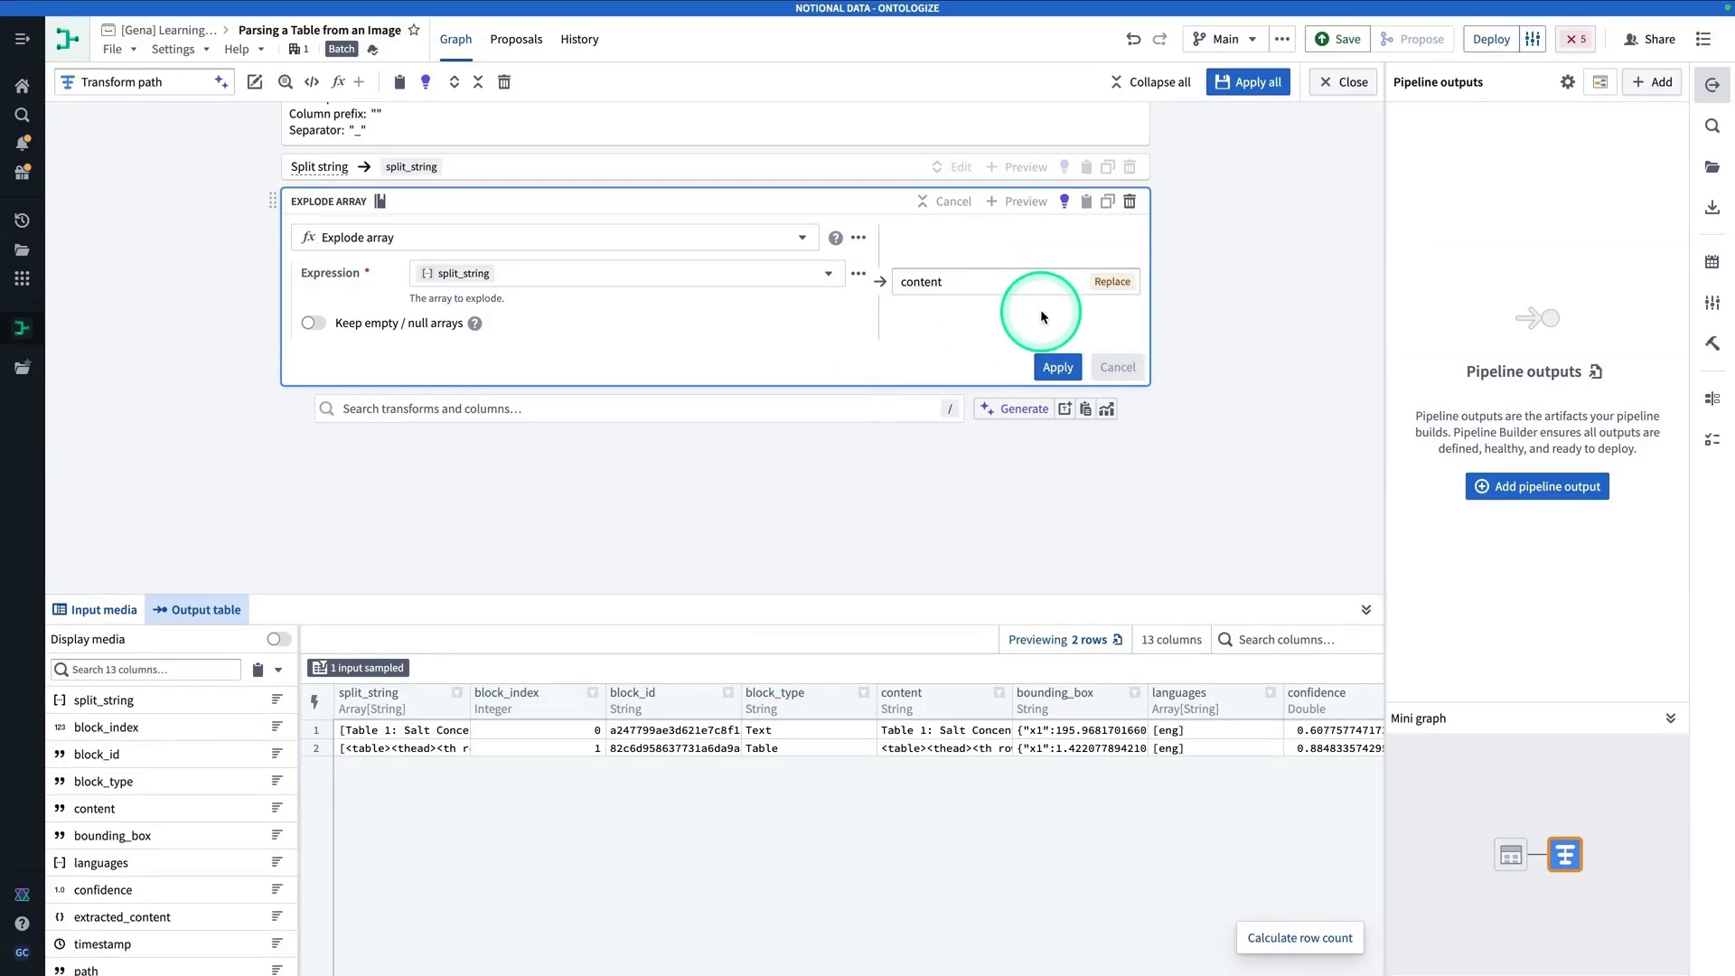
left_click(1056, 368)
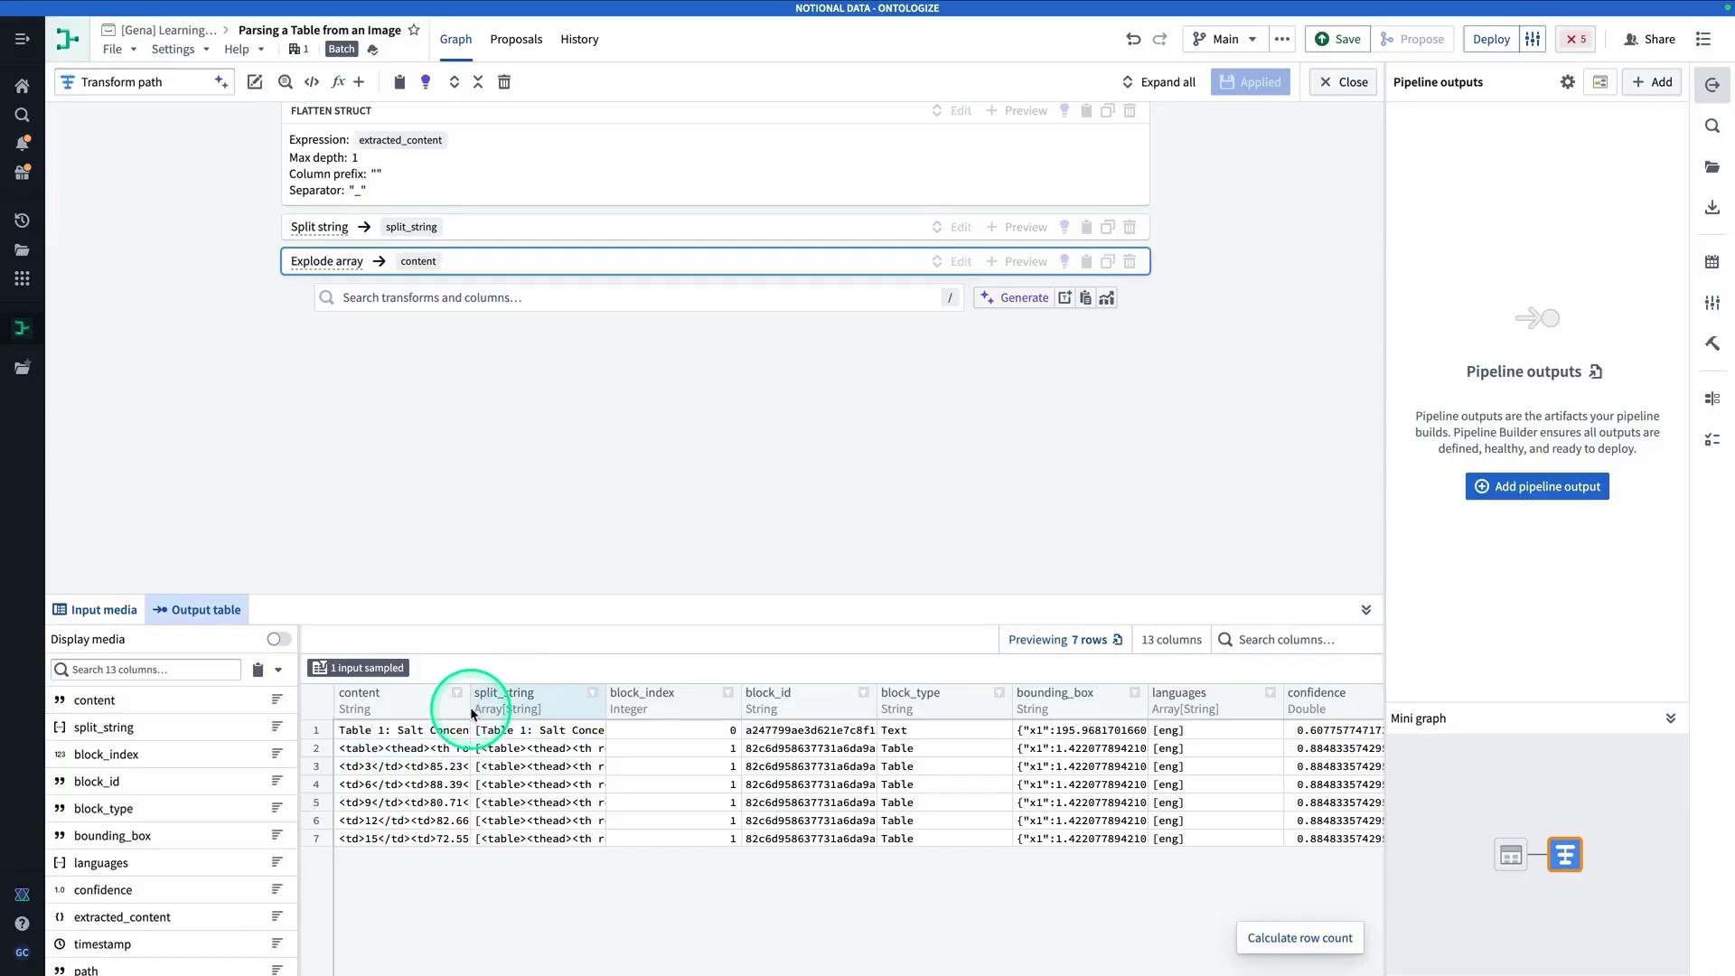
Step: Widen the content column in the preview and examine the exploded rows alongside their block_index
left_click_drag(468, 706, 590, 704)
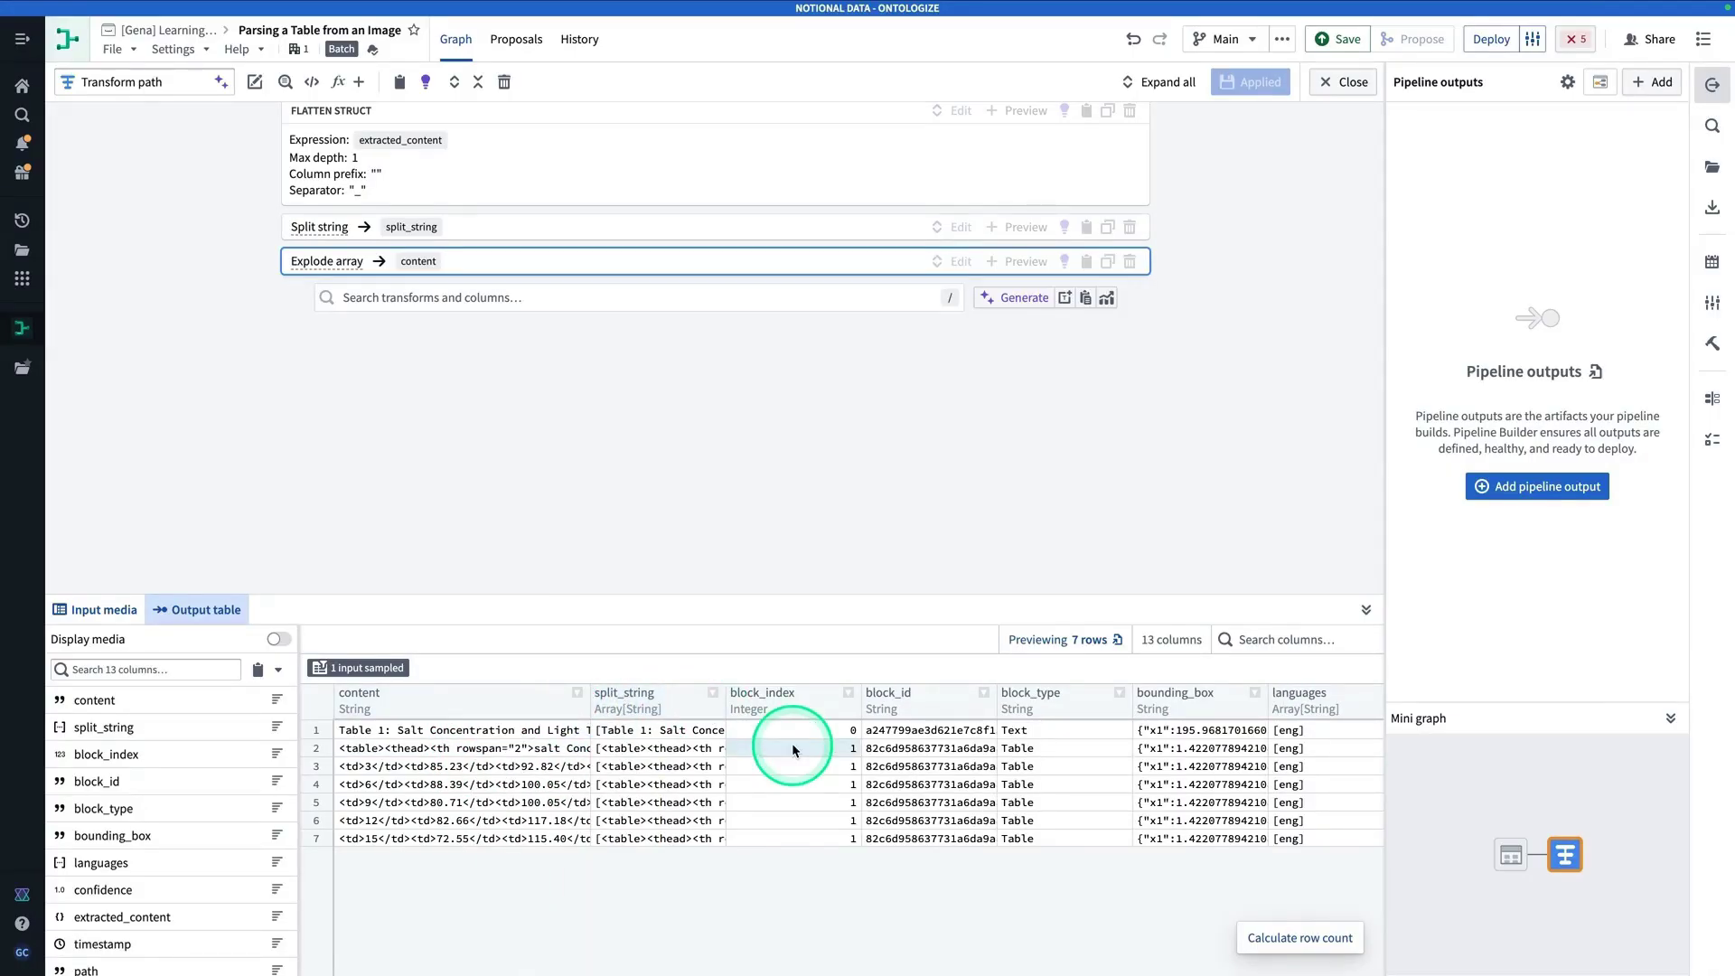
left_click(568, 822)
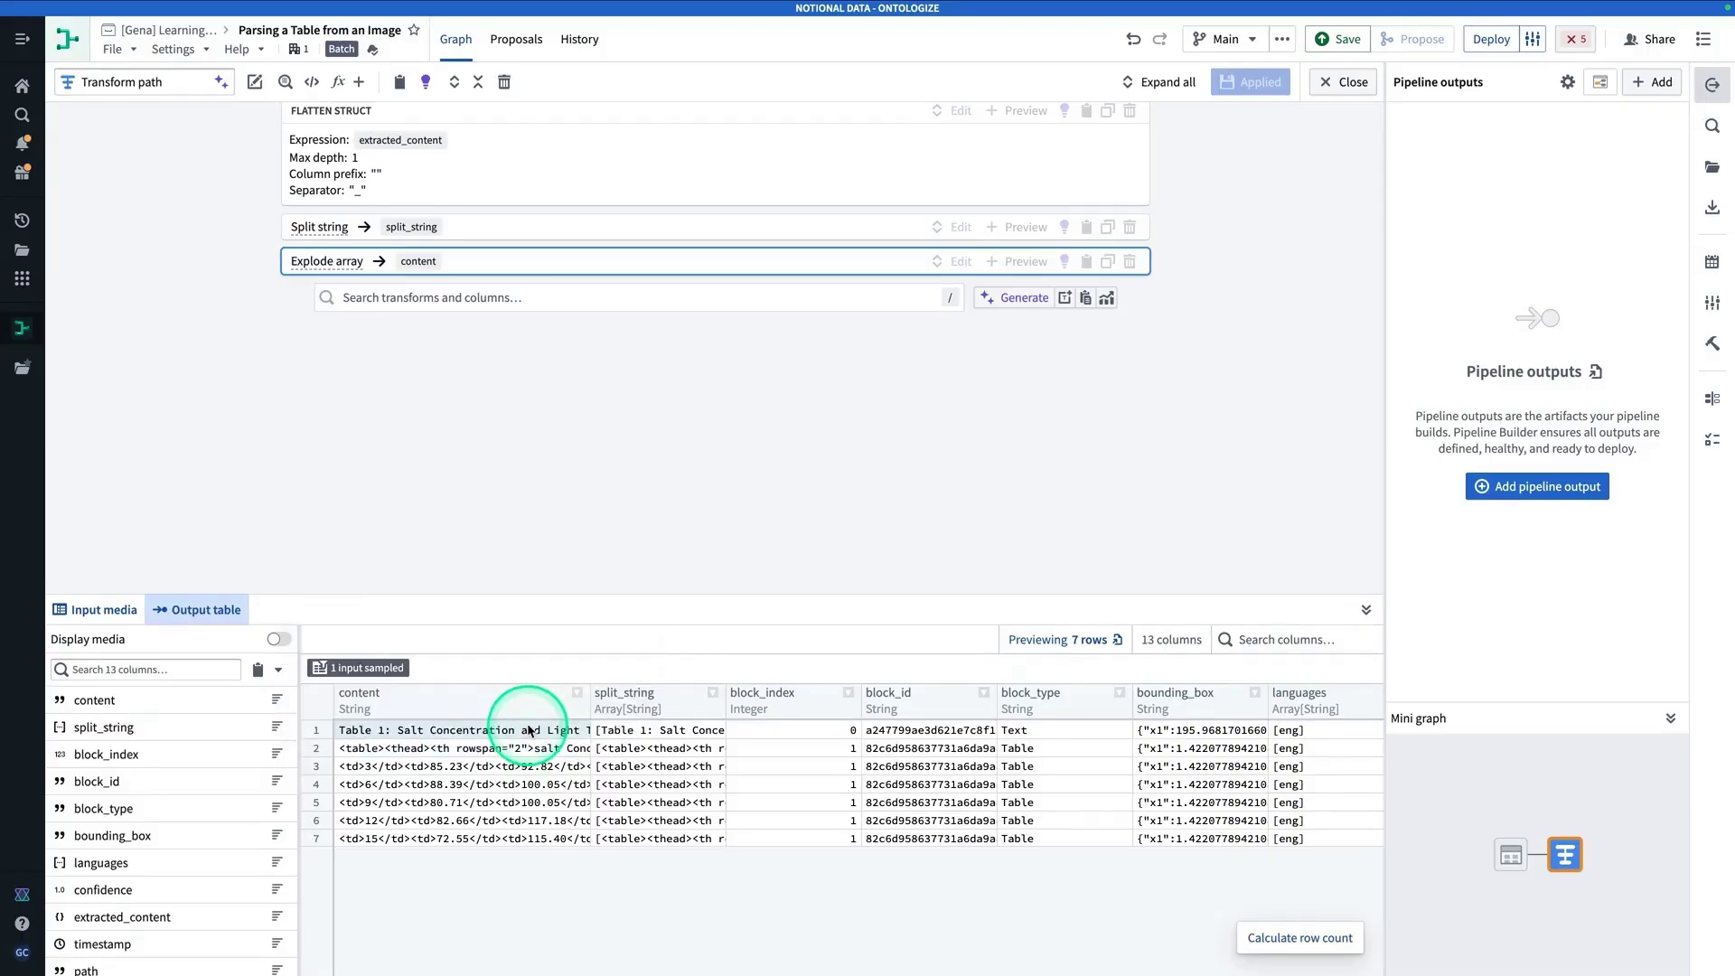
left_click(833, 734)
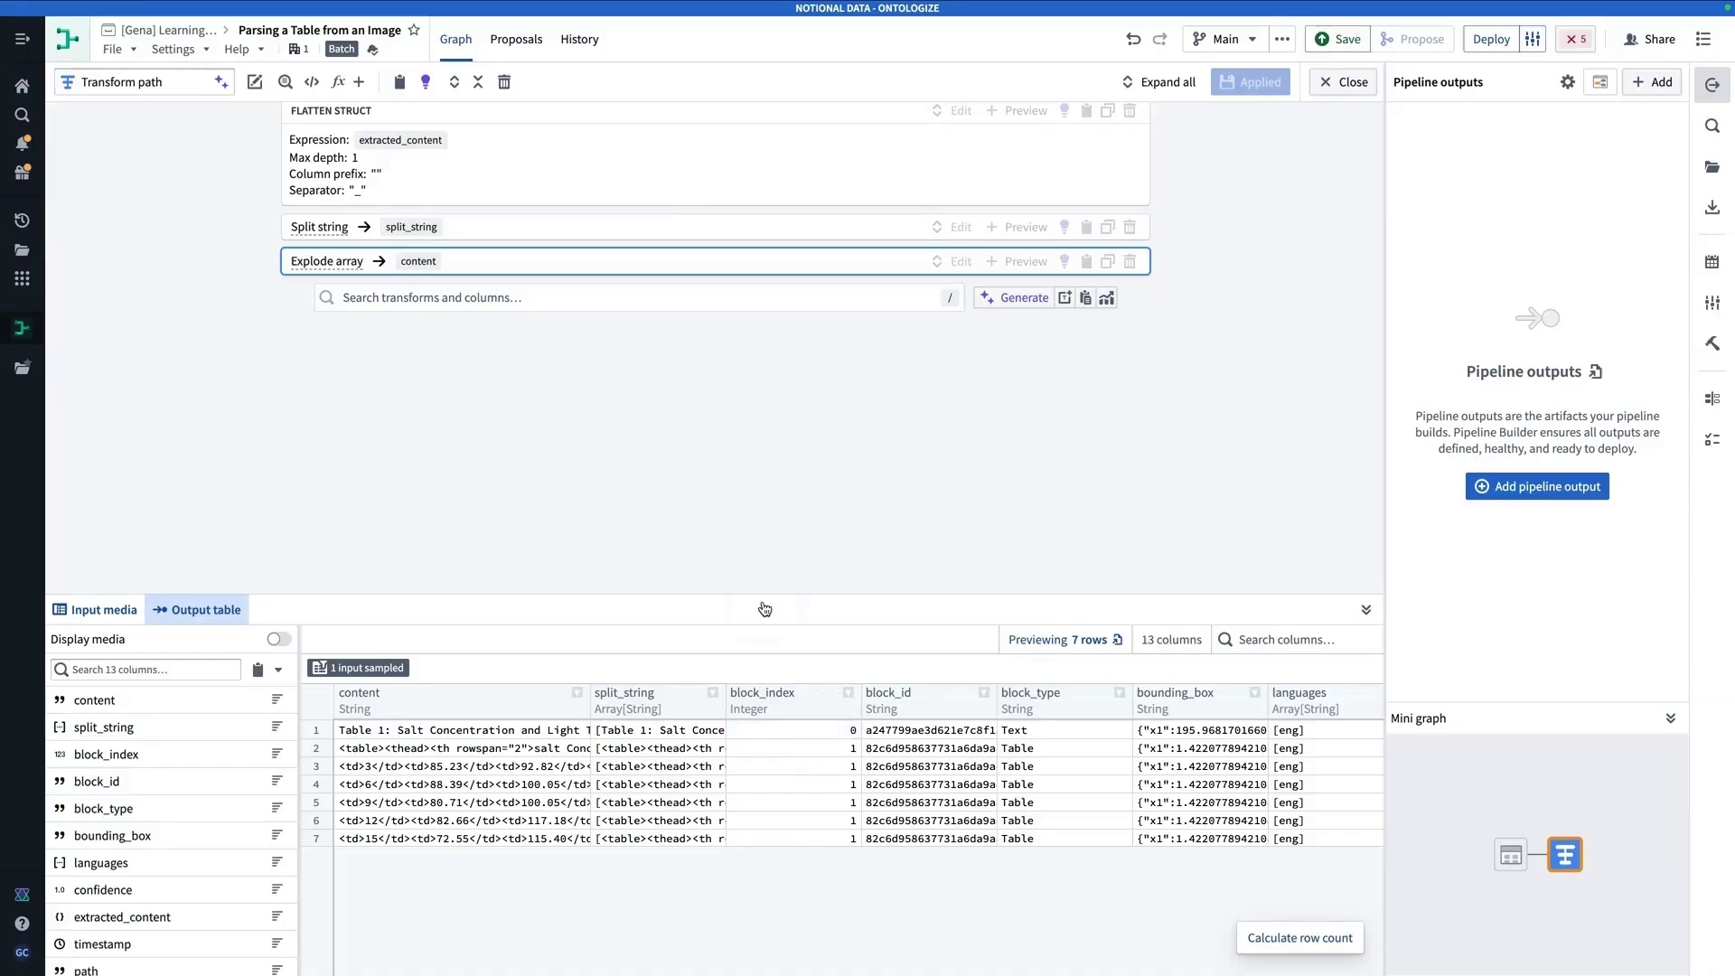
Step: Add a Filter transform after Explode array and set it to remove matching rows
left_click(642, 305)
type("filter")
left_click(664, 335)
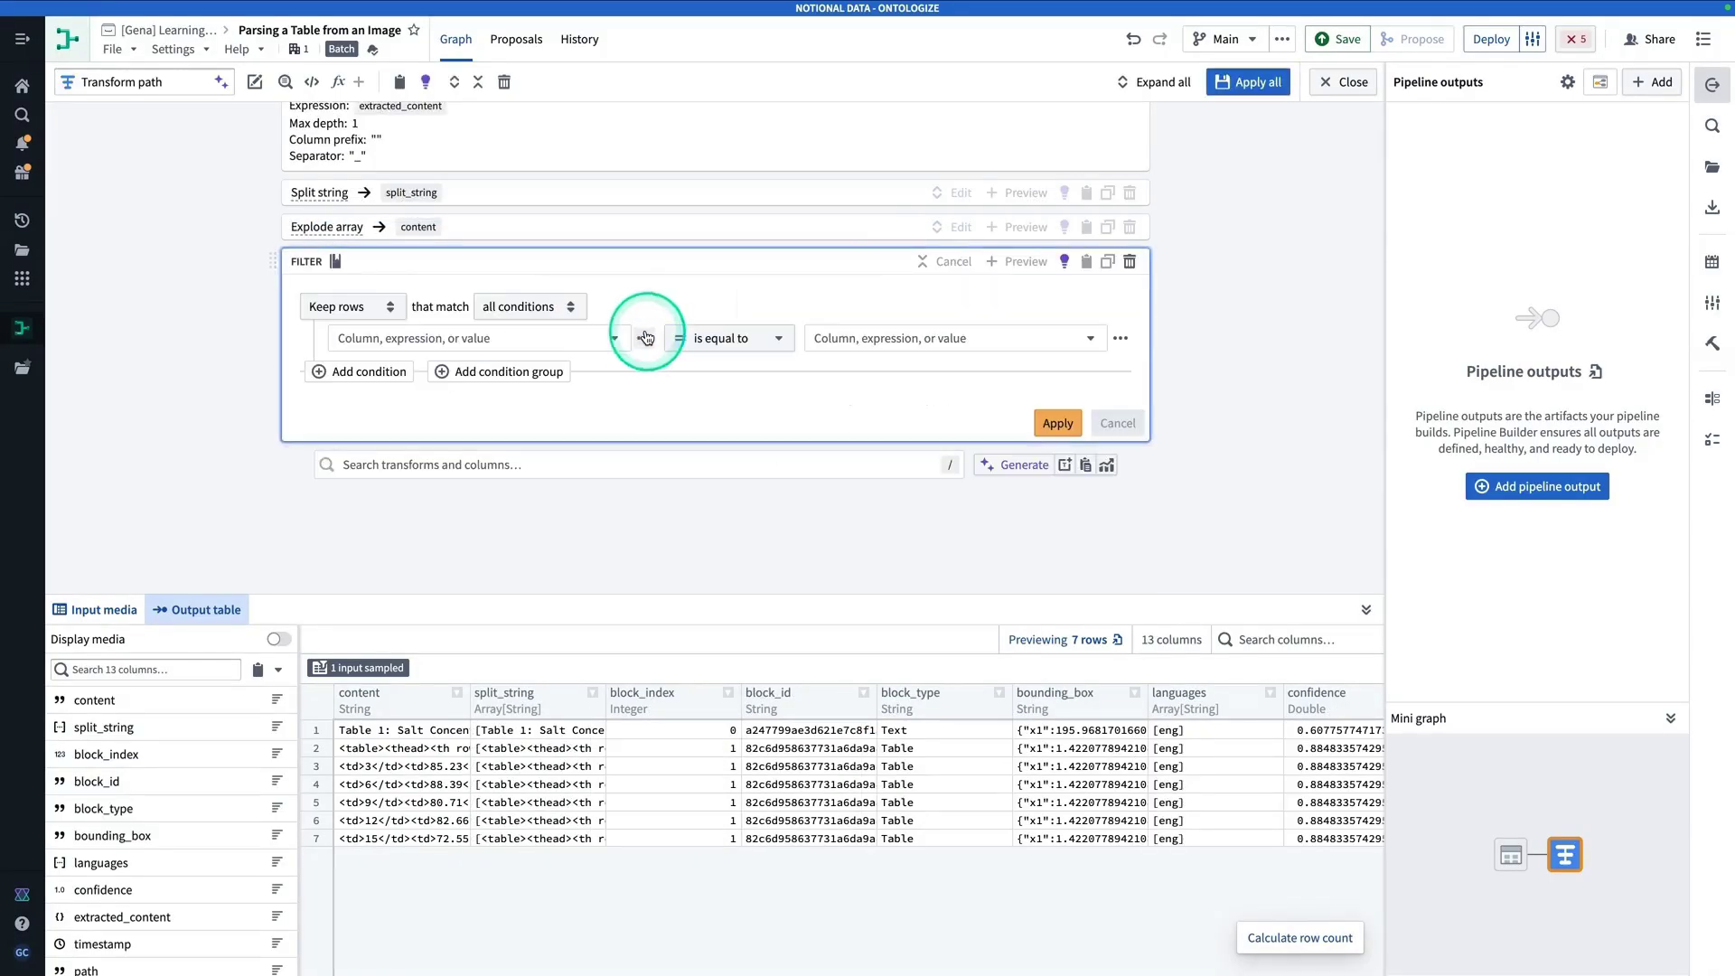
left_click(387, 310)
left_click(389, 327)
Step: Define the first filter condition as block_index is equal to the integer 0
left_click(429, 338)
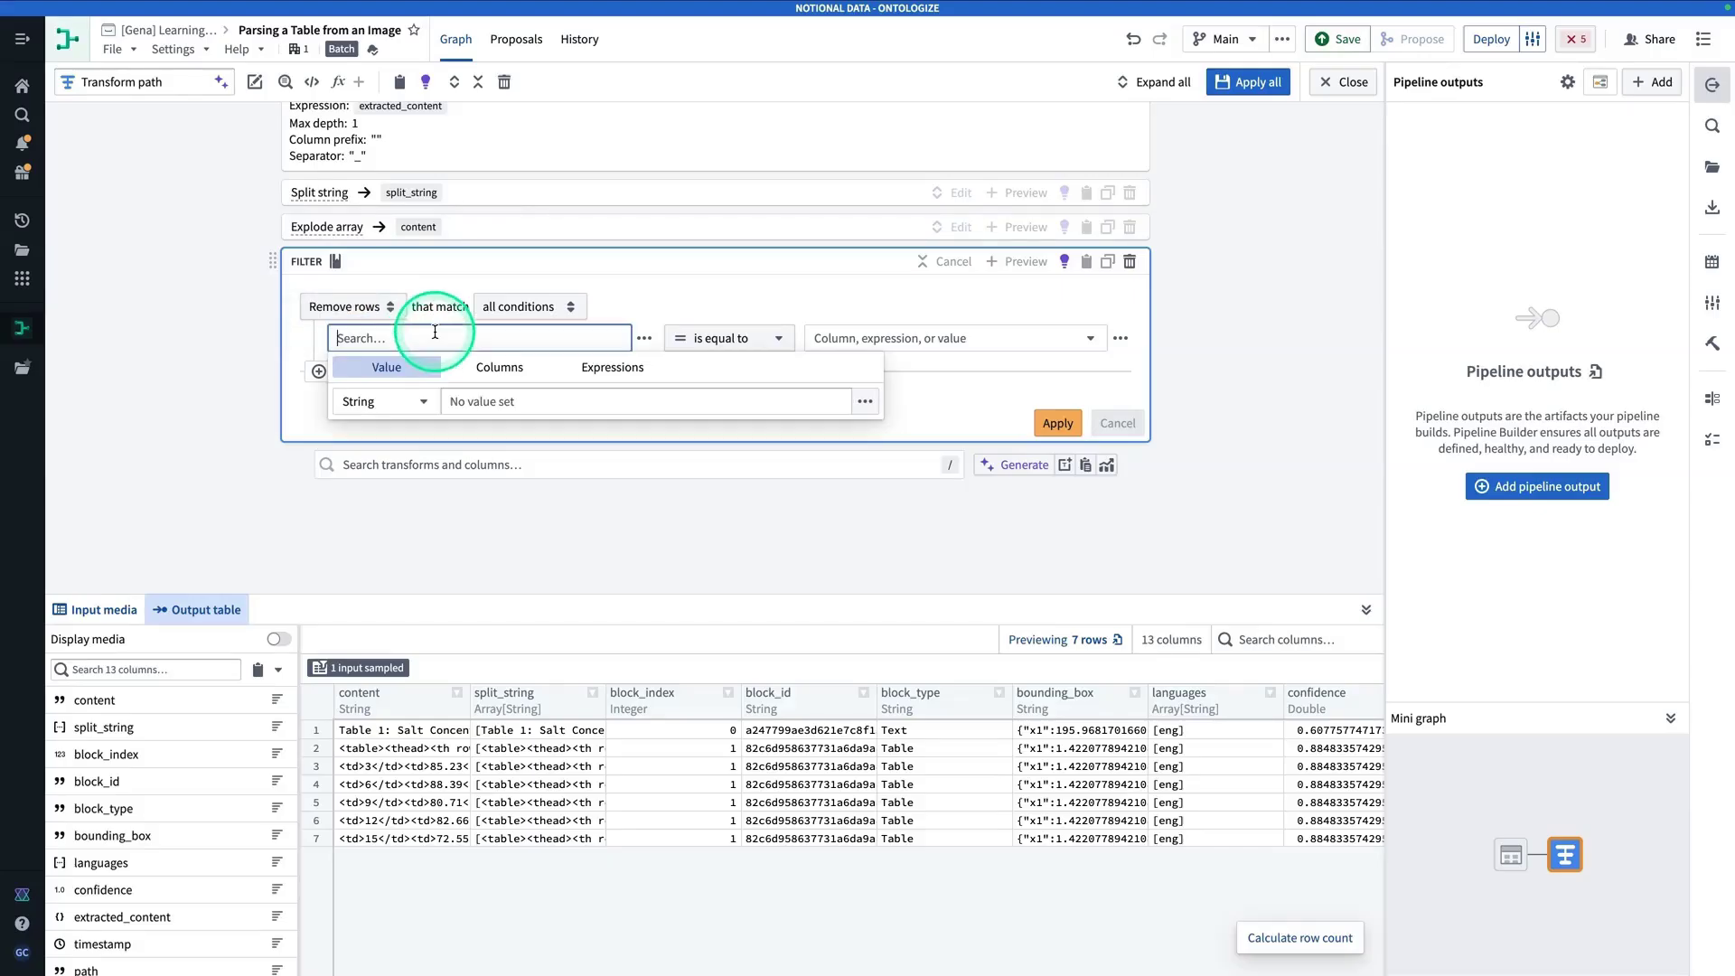
left_click(495, 371)
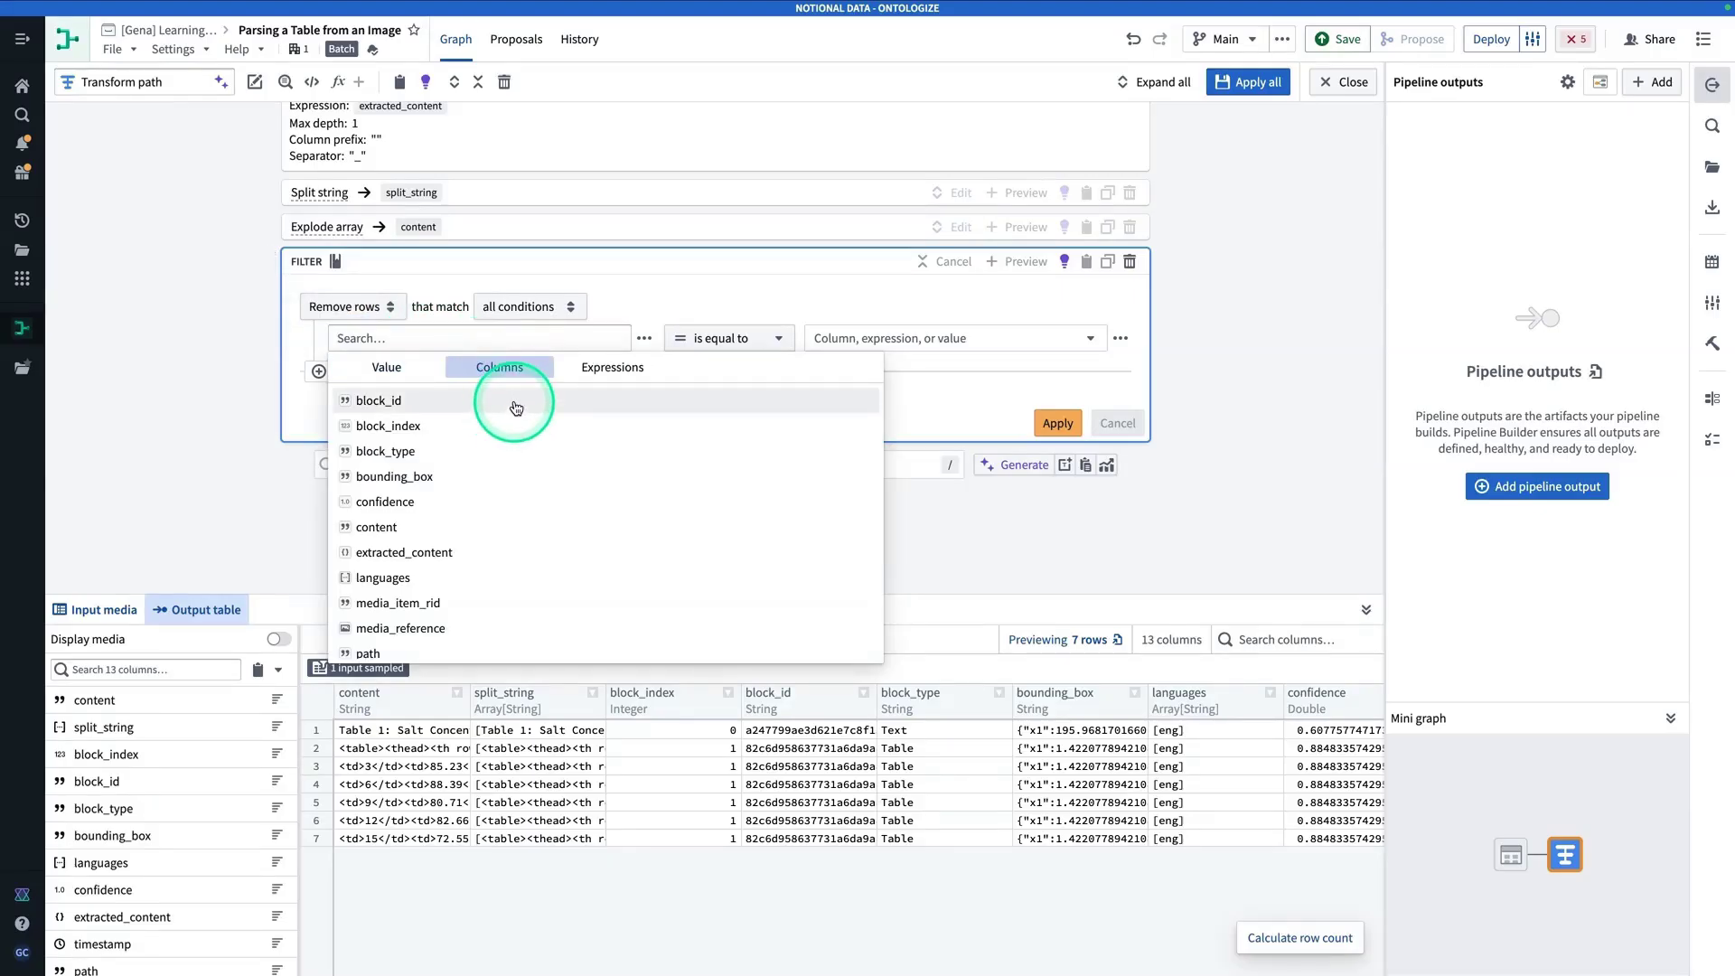
left_click(510, 440)
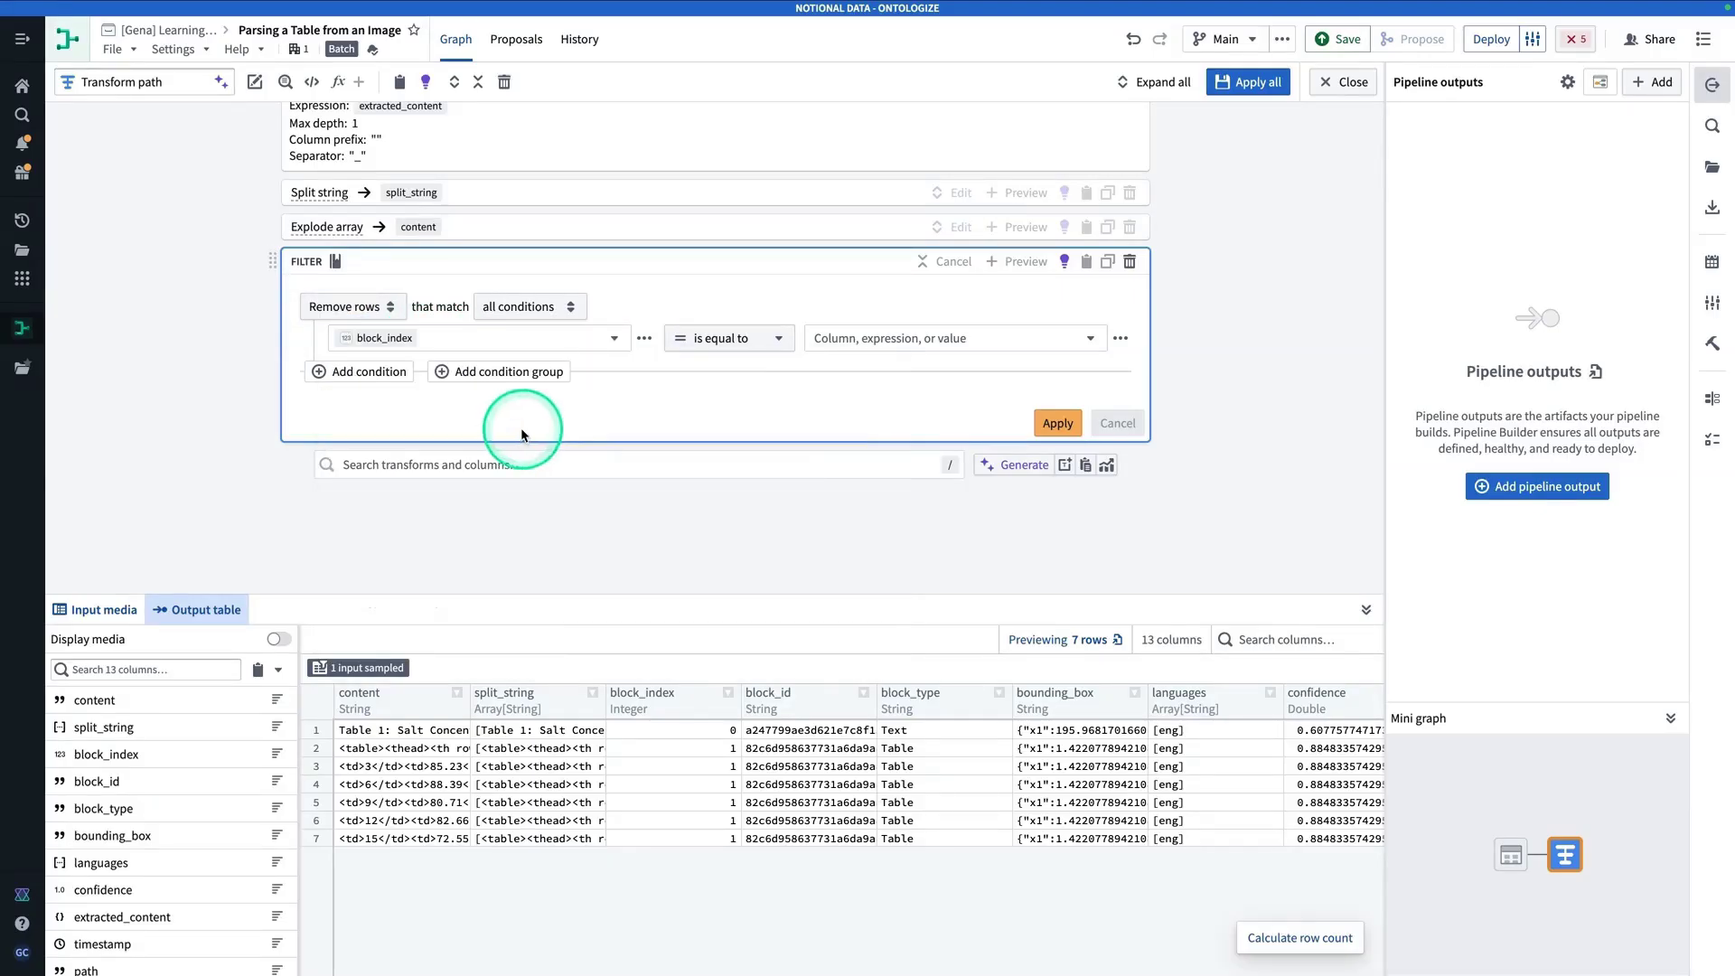
left_click(734, 340)
left_click(831, 339)
left_click(863, 367)
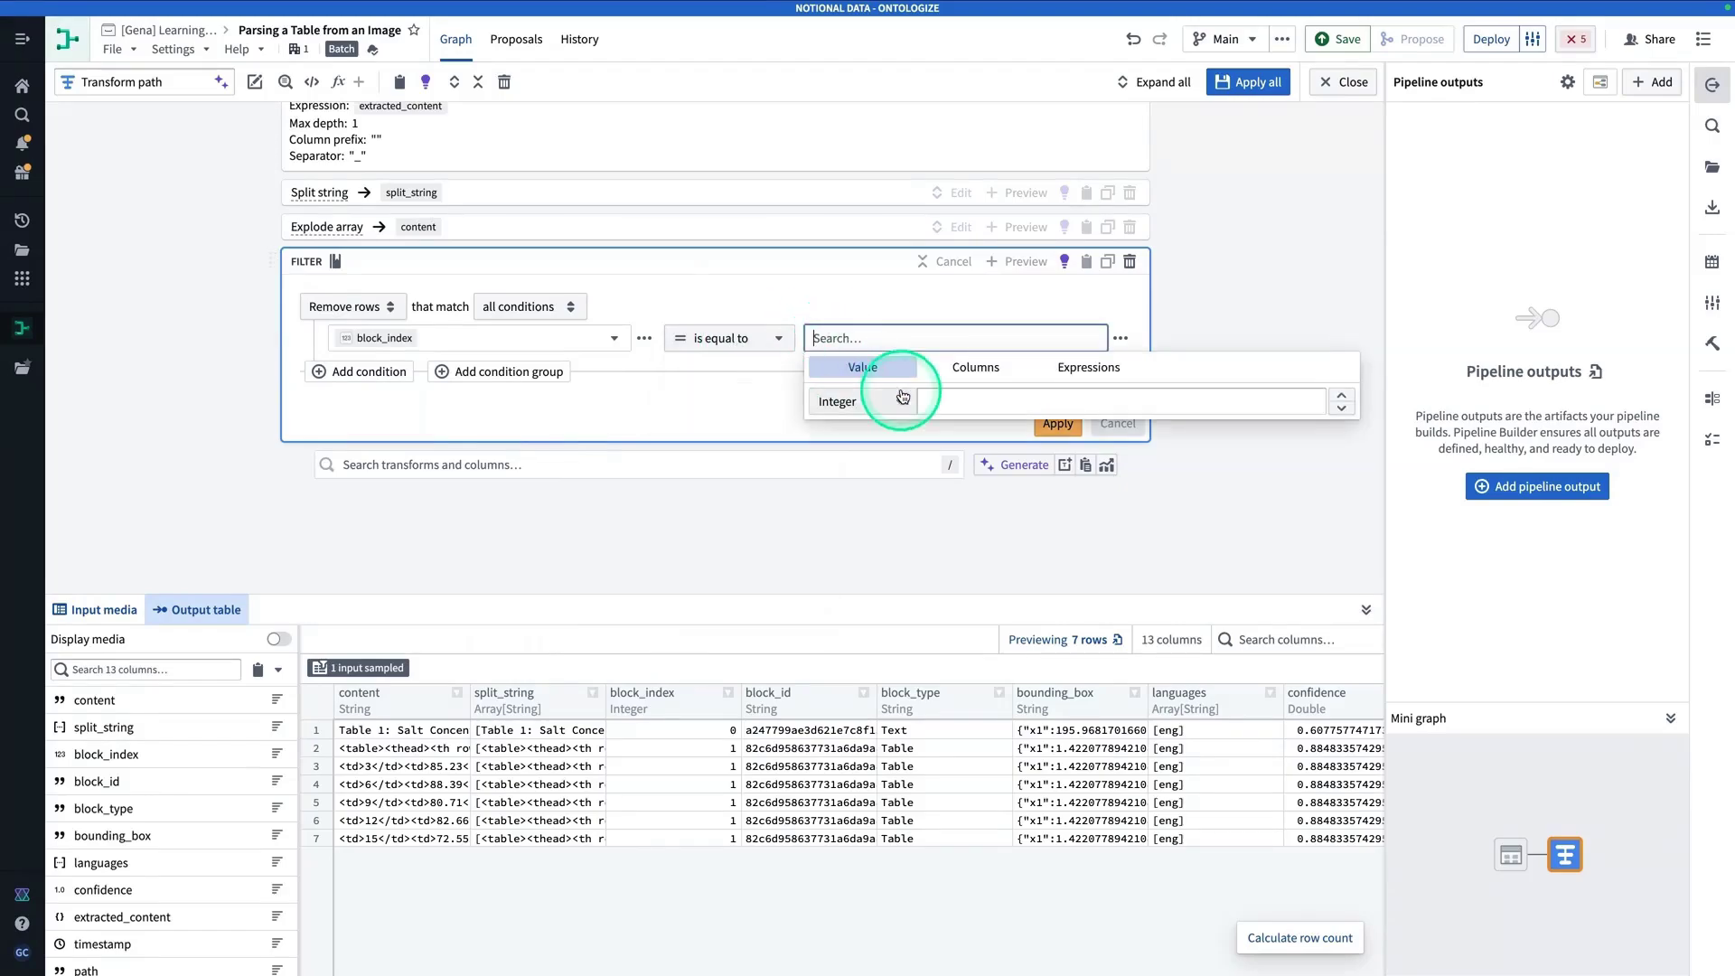
left_click(933, 398)
type("0")
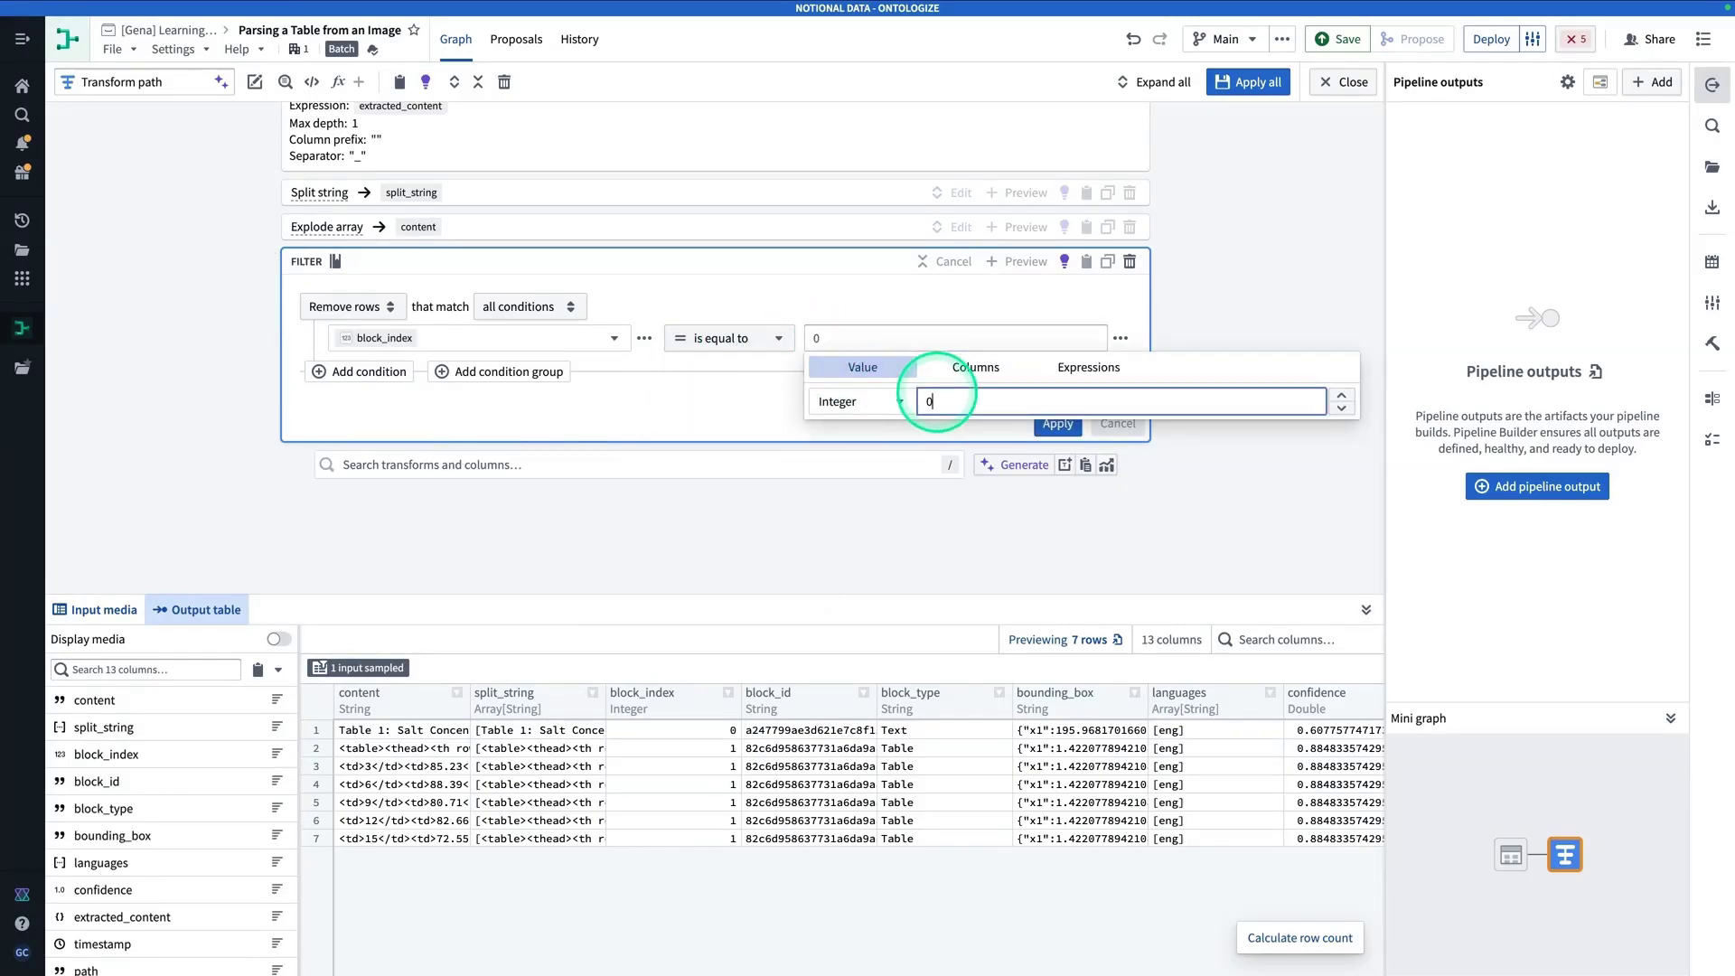
left_click(743, 420)
Step: Switch the filter to match any conditions and add a second condition using regex find on the content column
left_click(506, 307)
left_click(503, 327)
left_click(387, 374)
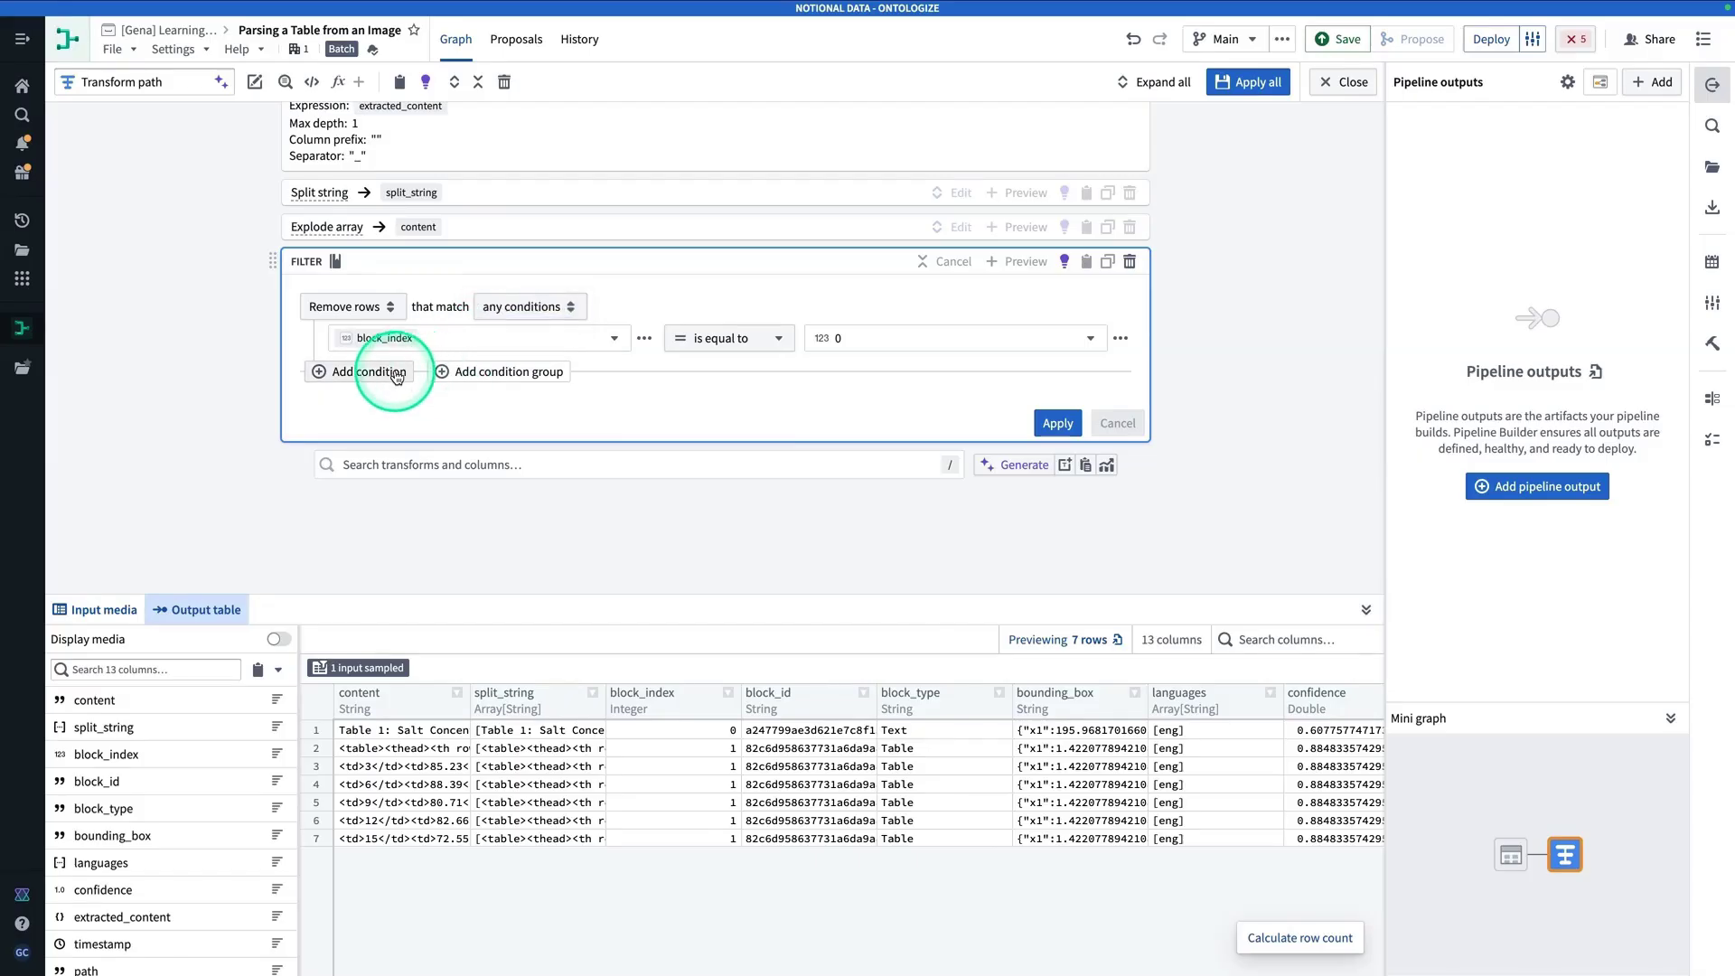
left_click(389, 376)
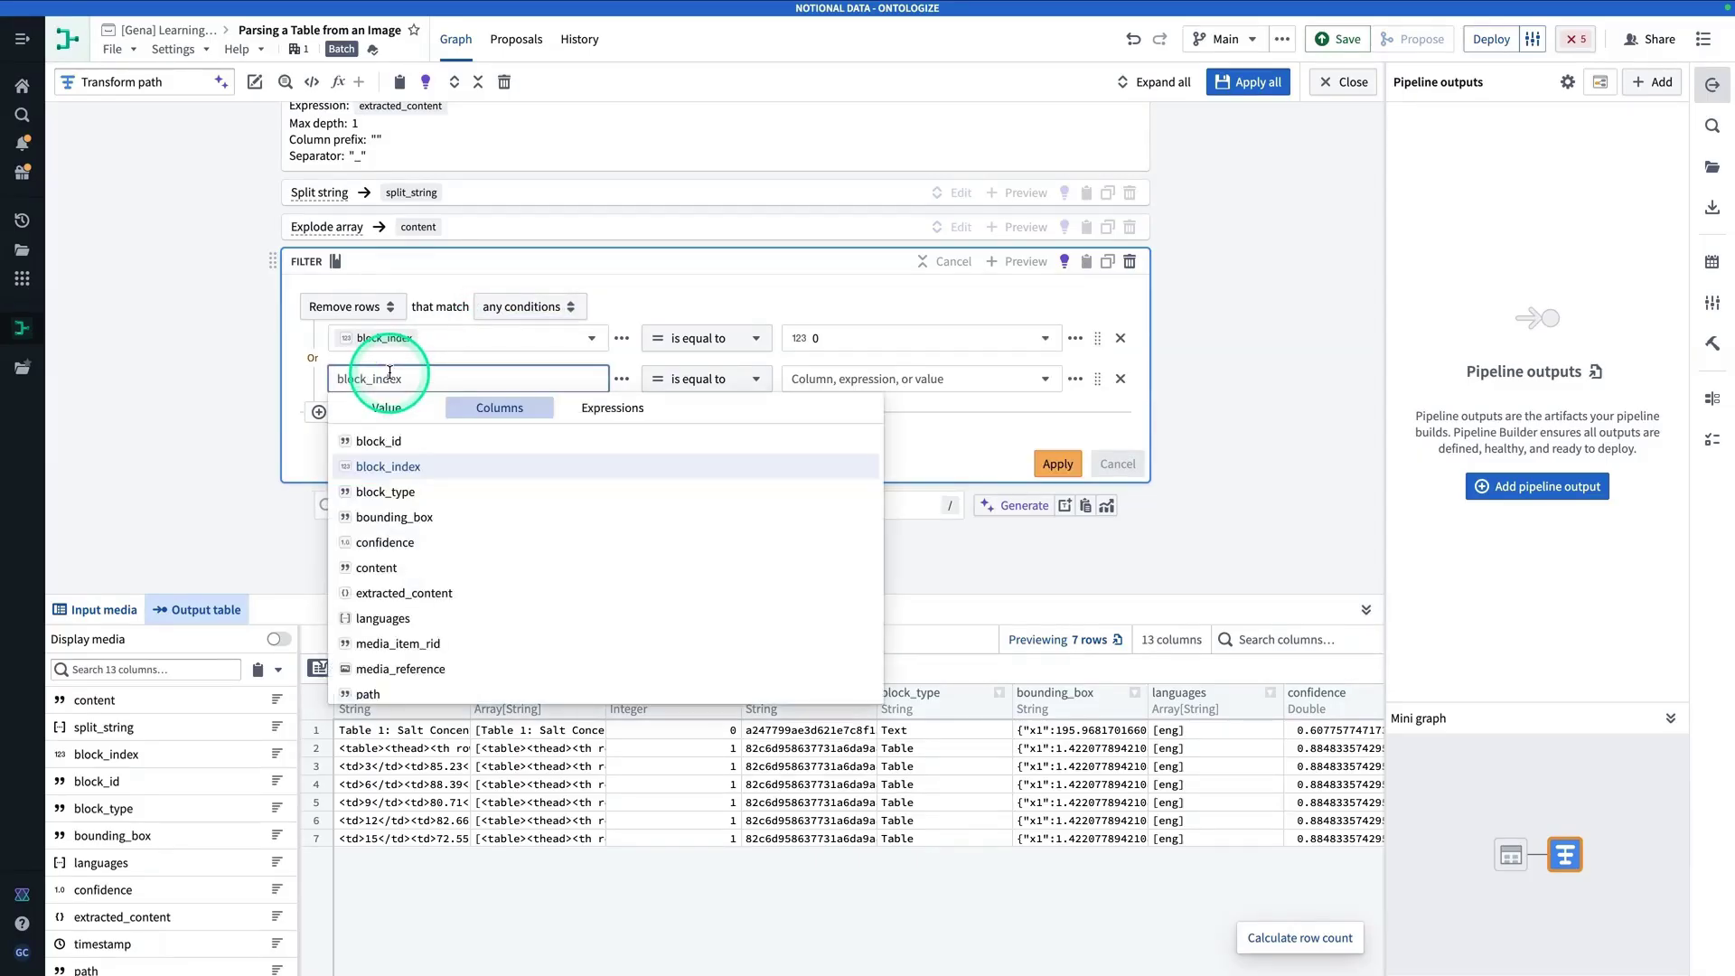
left_click(435, 567)
left_click(738, 395)
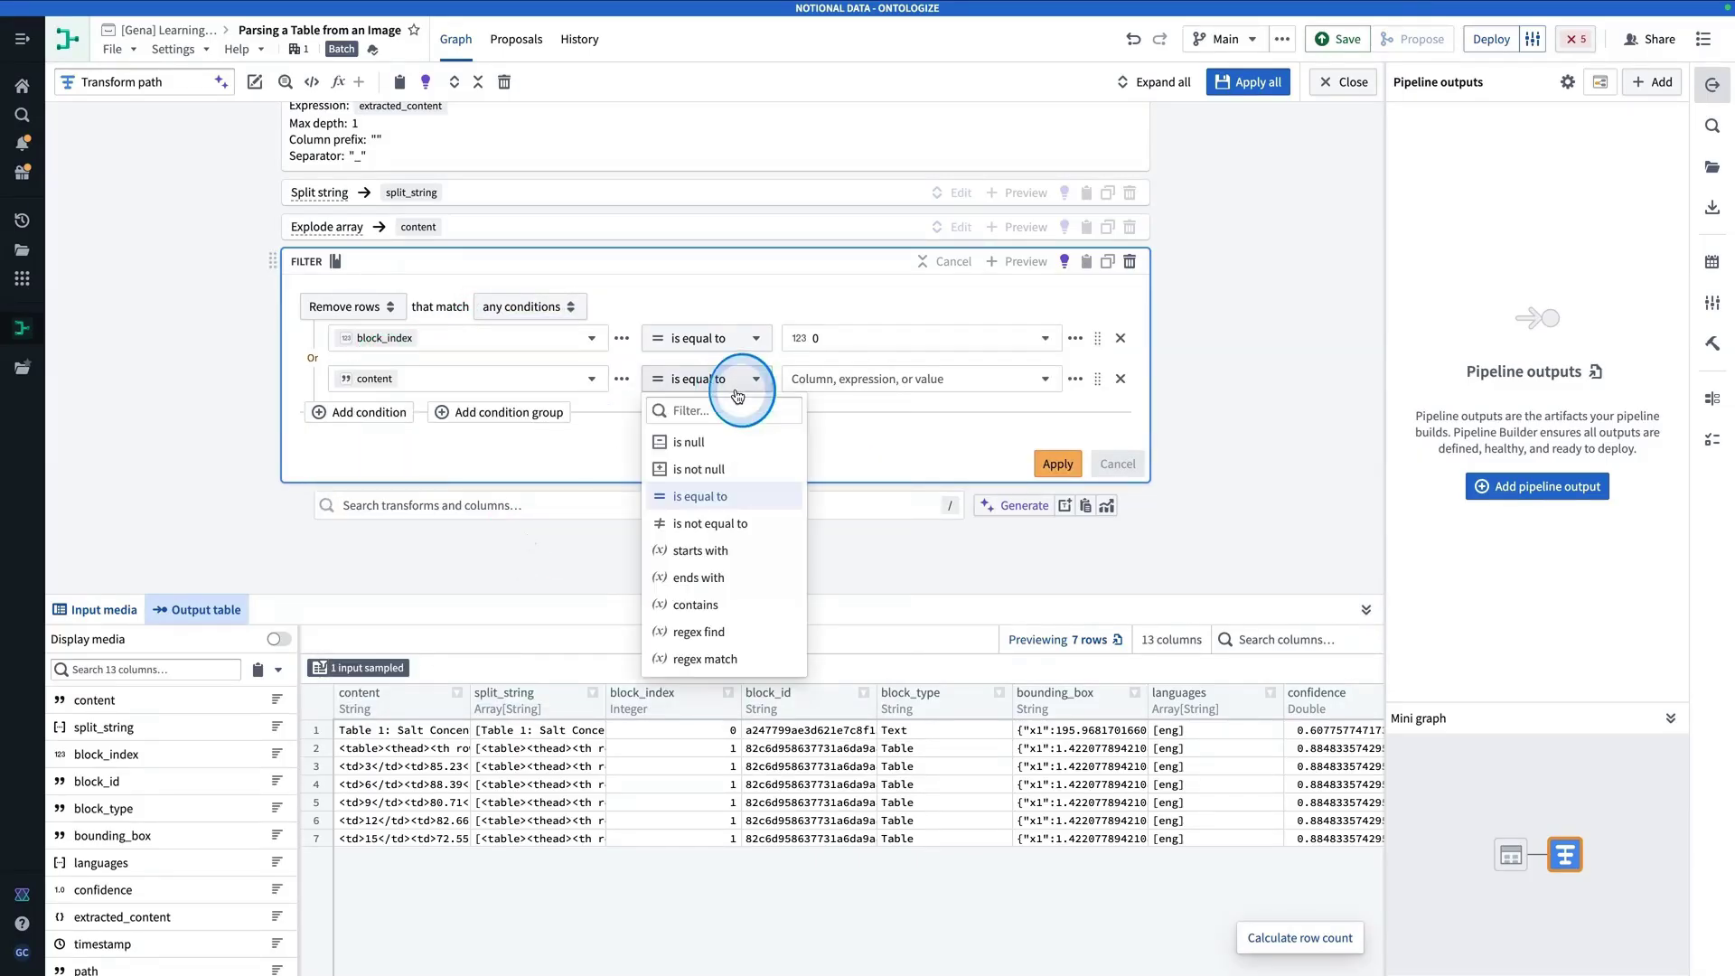
left_click(712, 632)
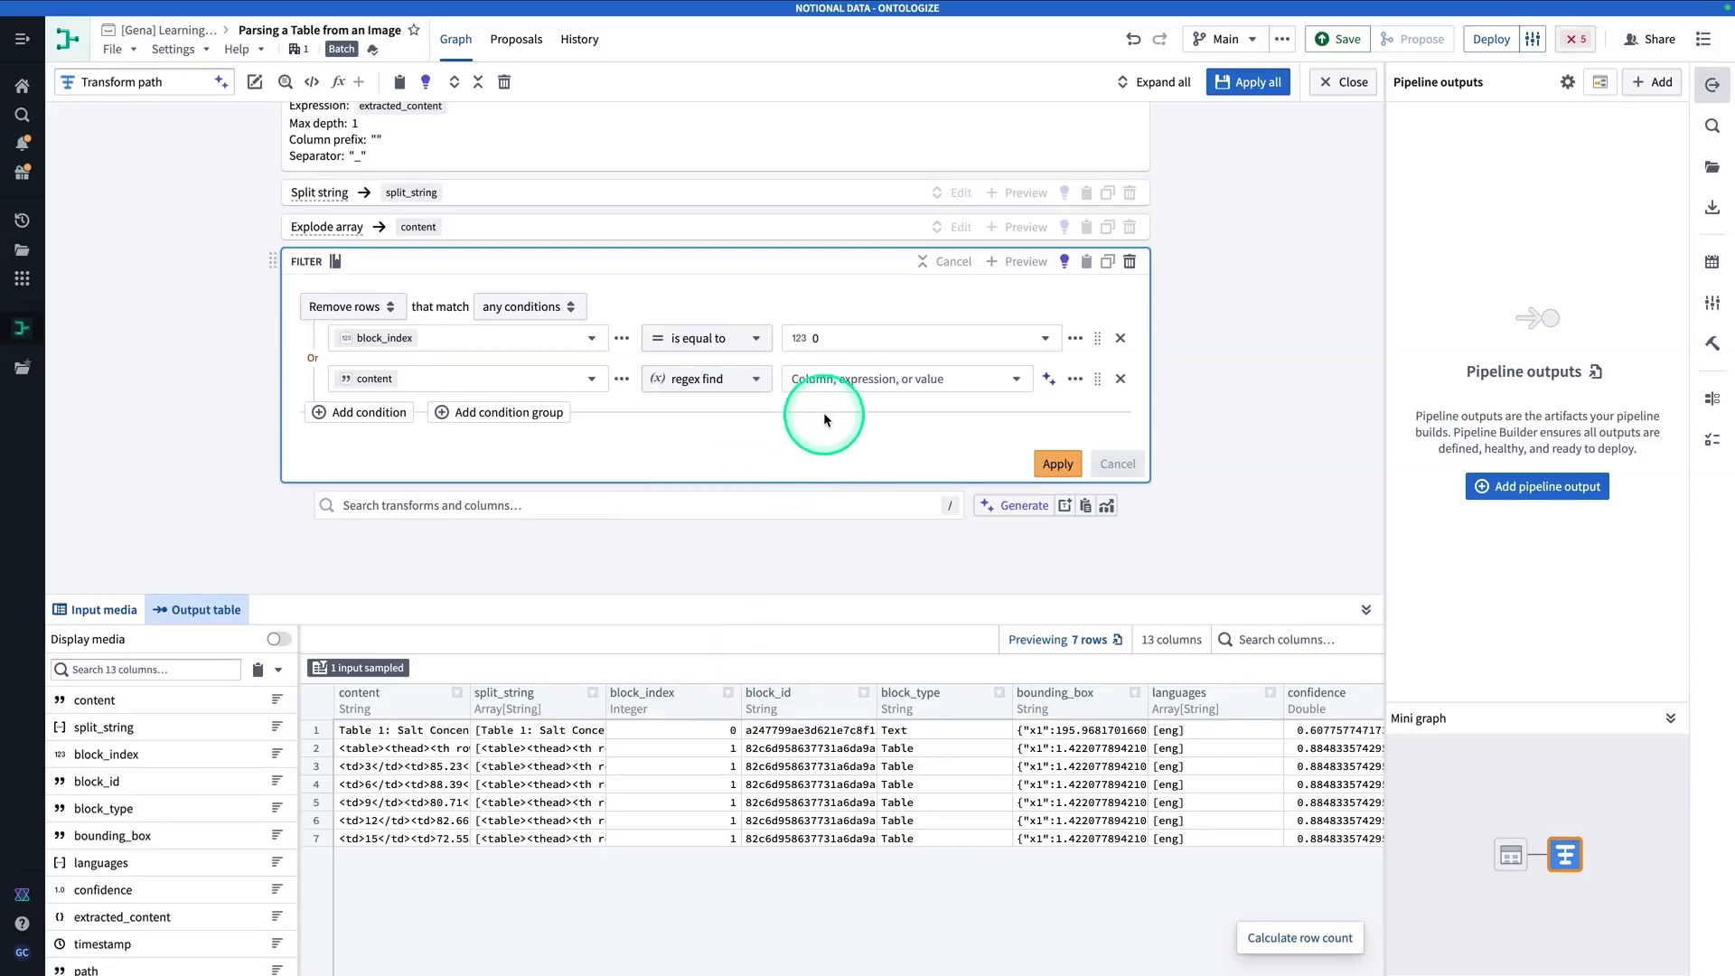
Step: Set the regex find value to <thead> and apply the filter
left_click(825, 390)
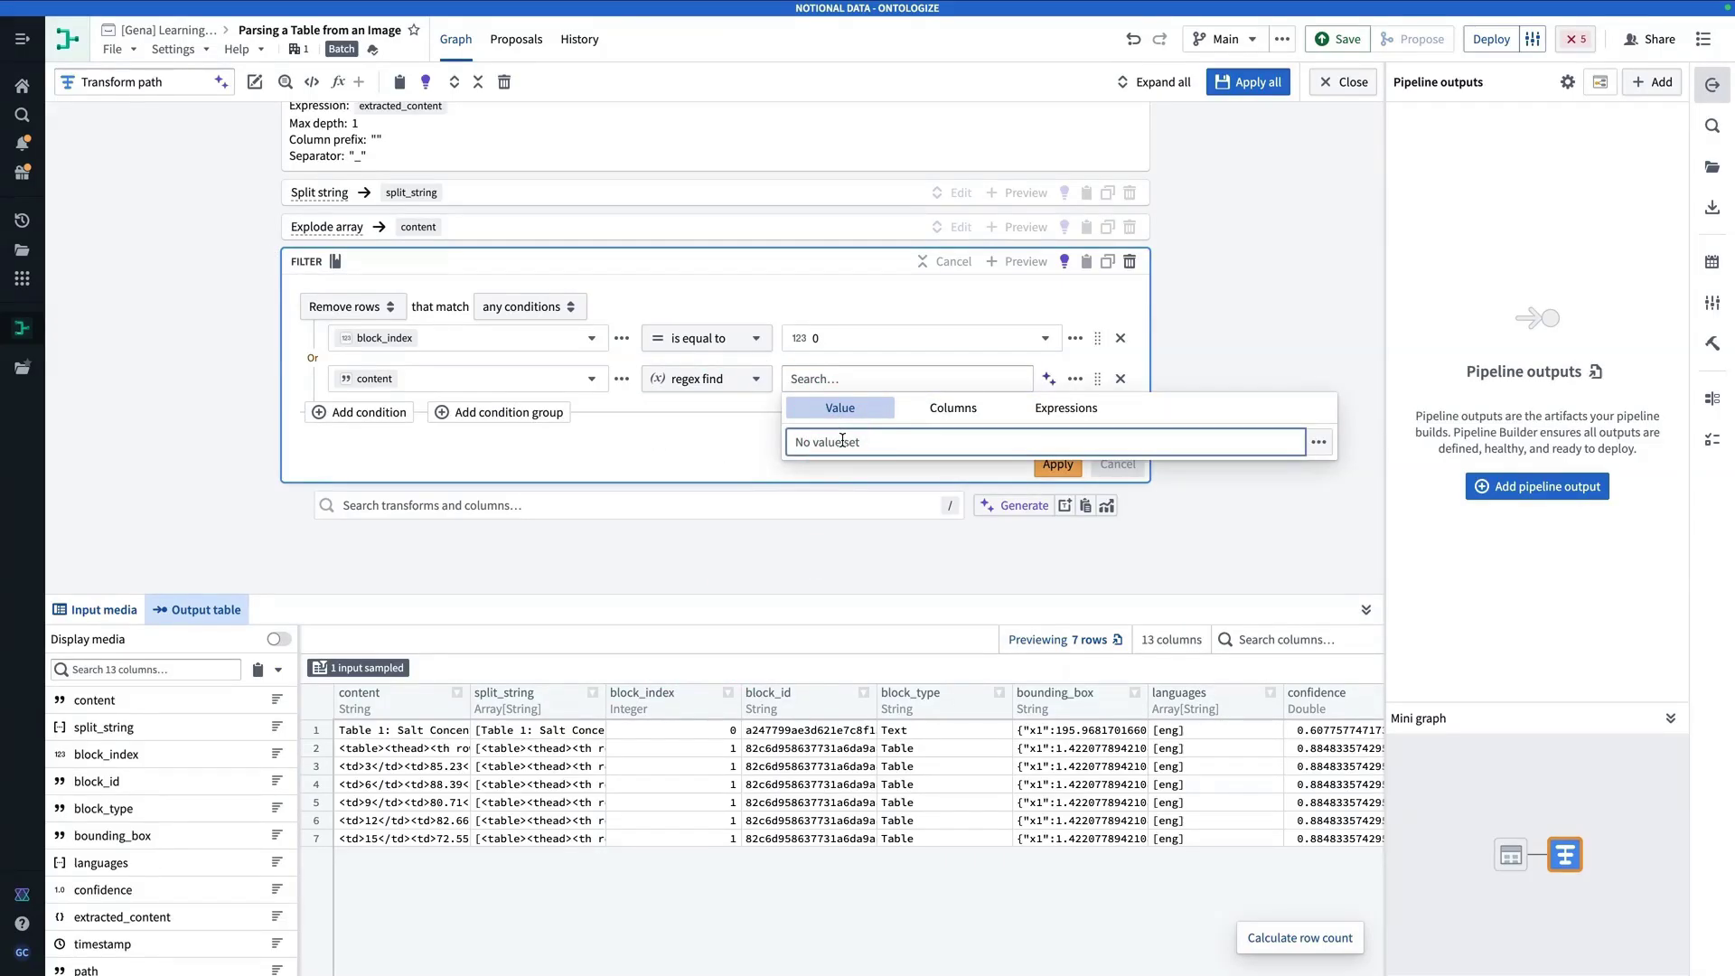
type("<thead>")
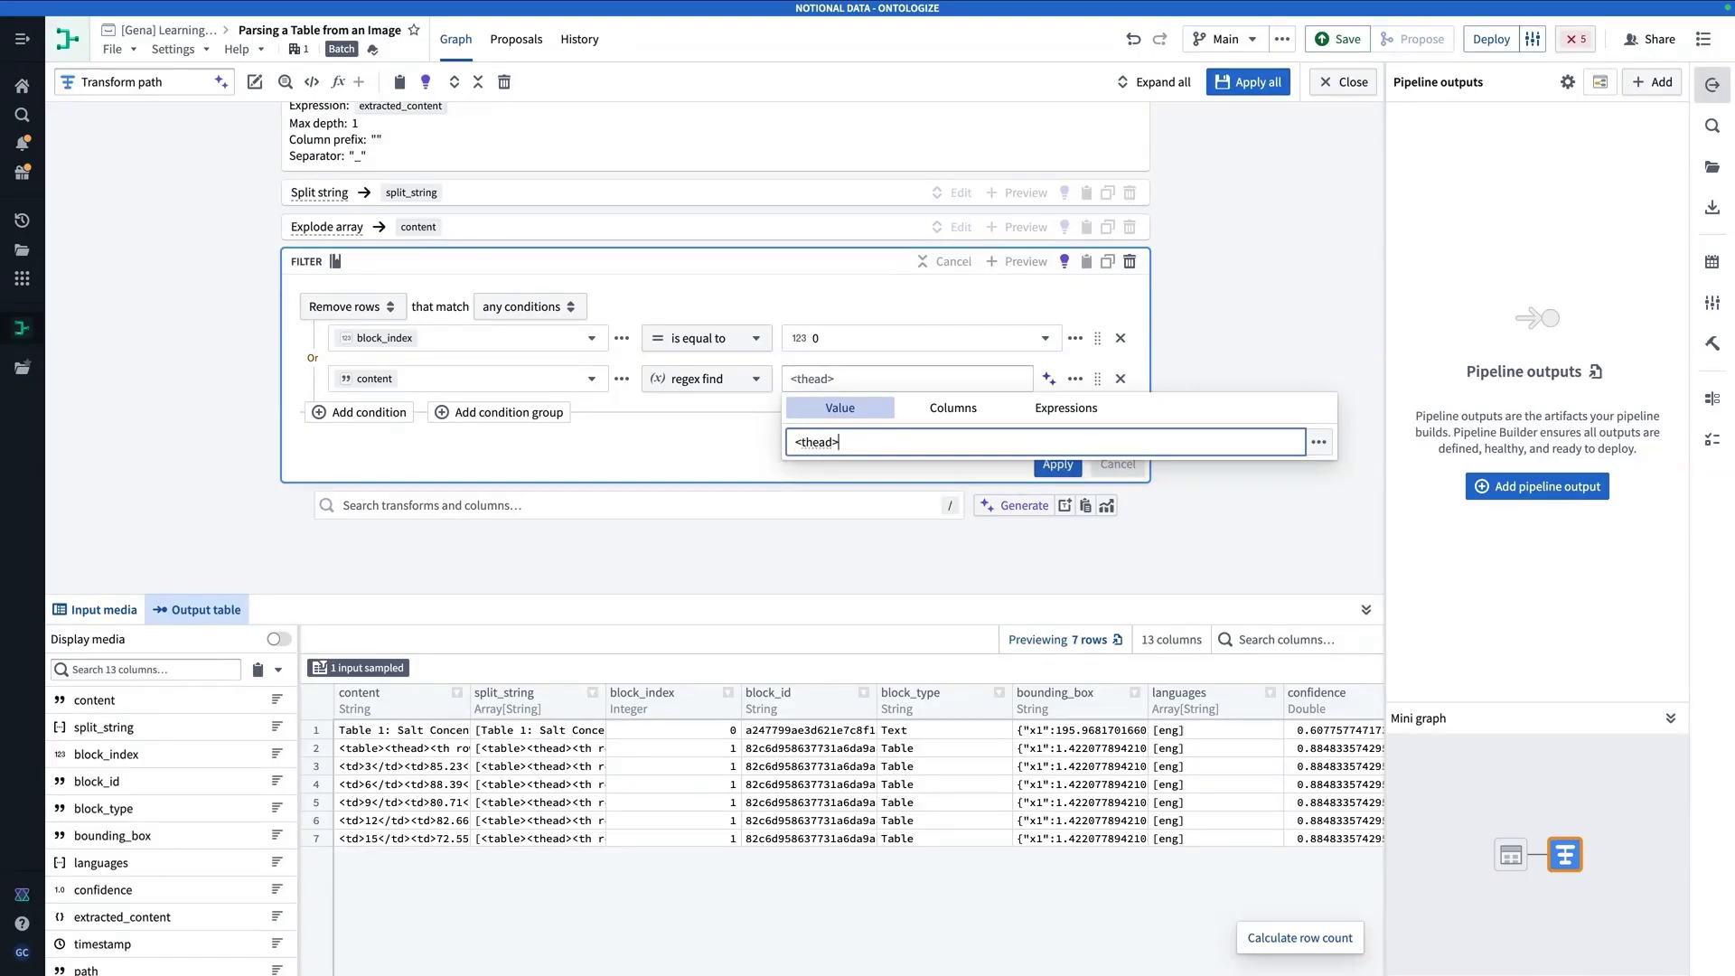
left_click(727, 457)
left_click(1057, 463)
Step: Widen the content column in the preview and check the rows left after filtering
left_click(490, 767)
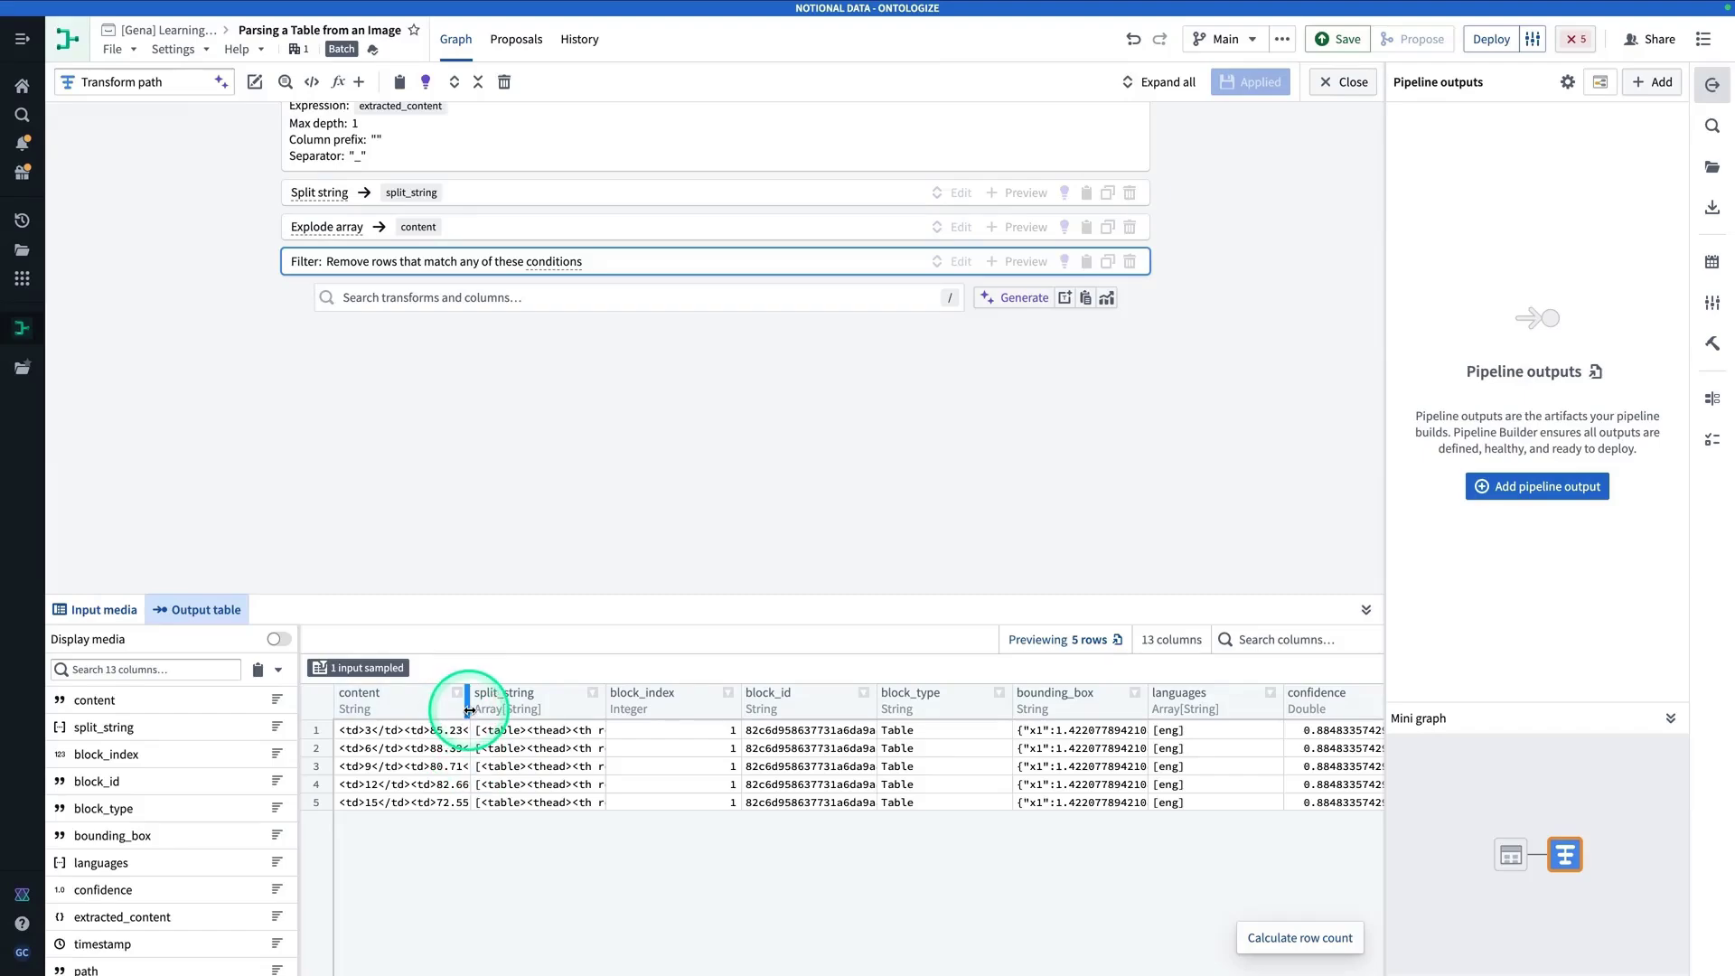
left_click_drag(472, 708, 832, 709)
left_click(635, 754)
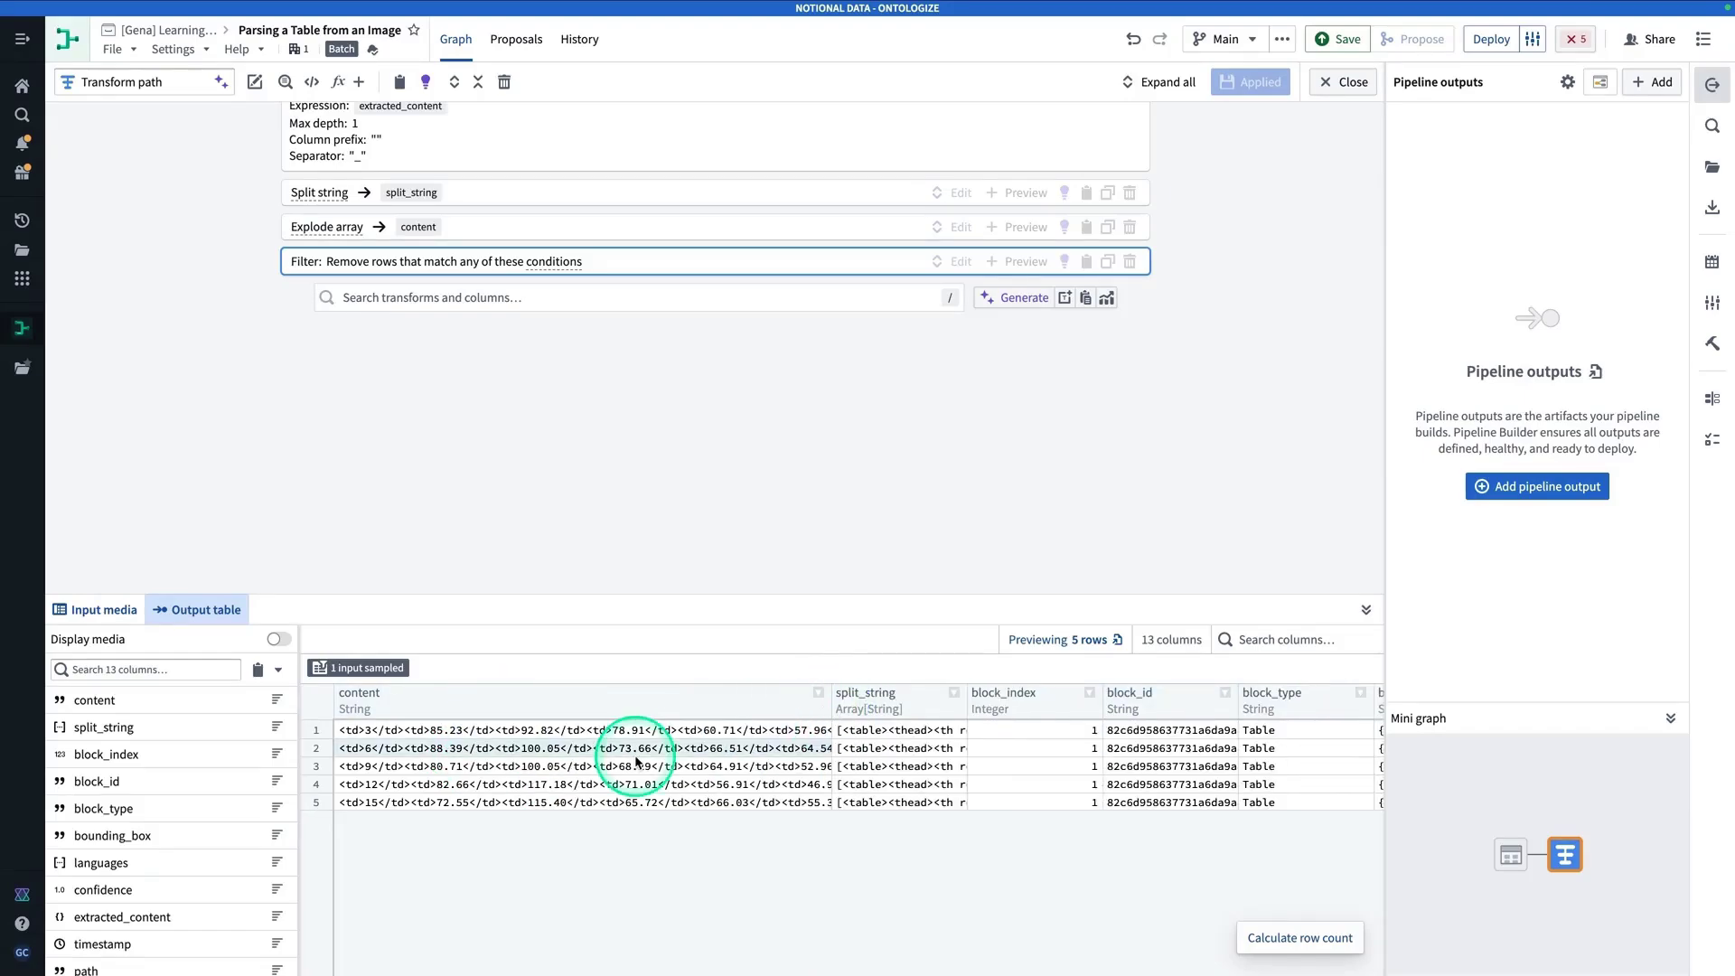
Step: Add a second Split string transform after the Filter with the content column as its expression
left_click(431, 298)
type("split string")
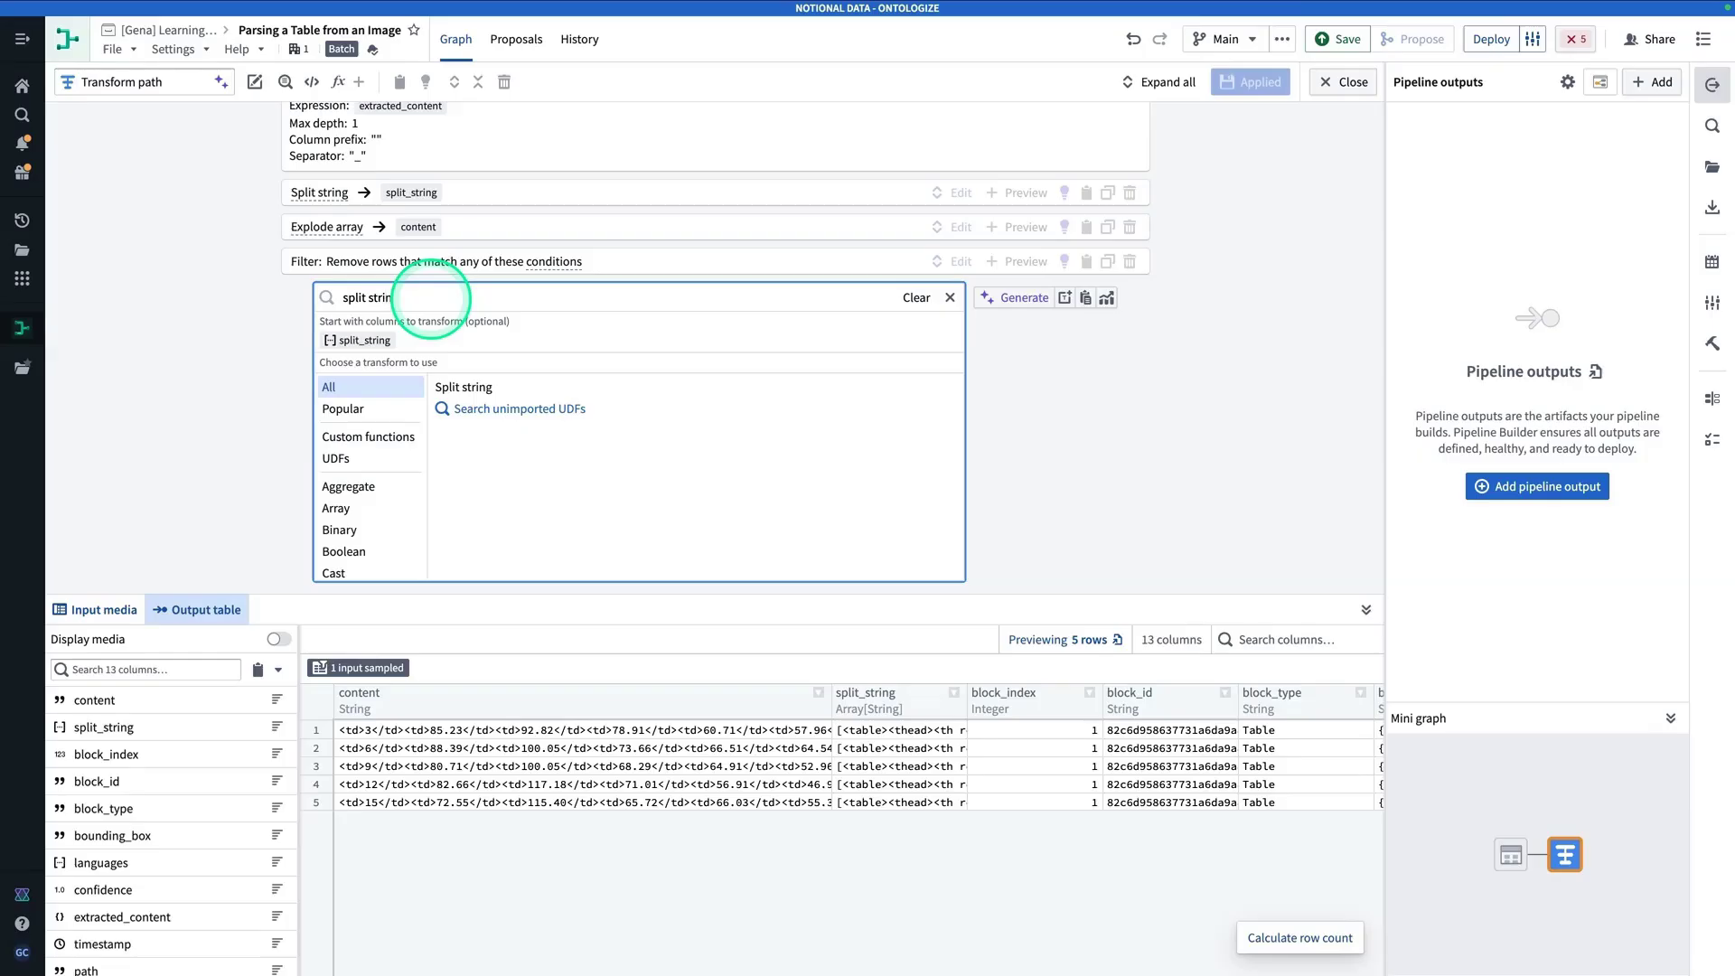
left_click(484, 390)
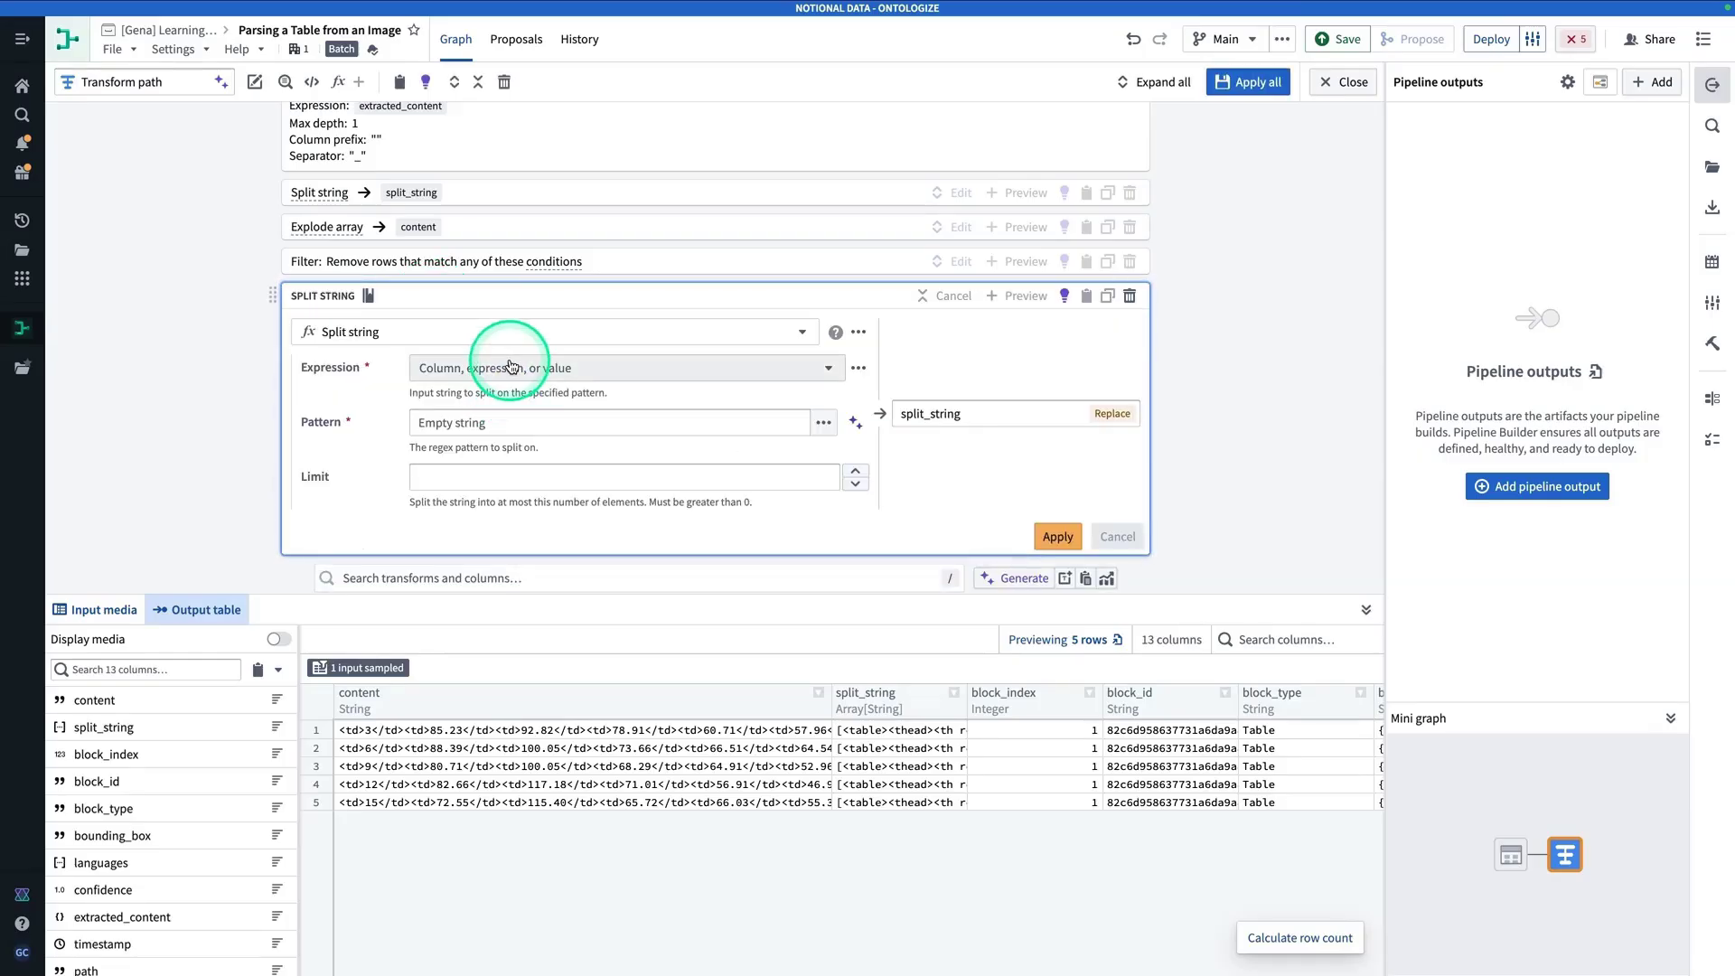
left_click(510, 366)
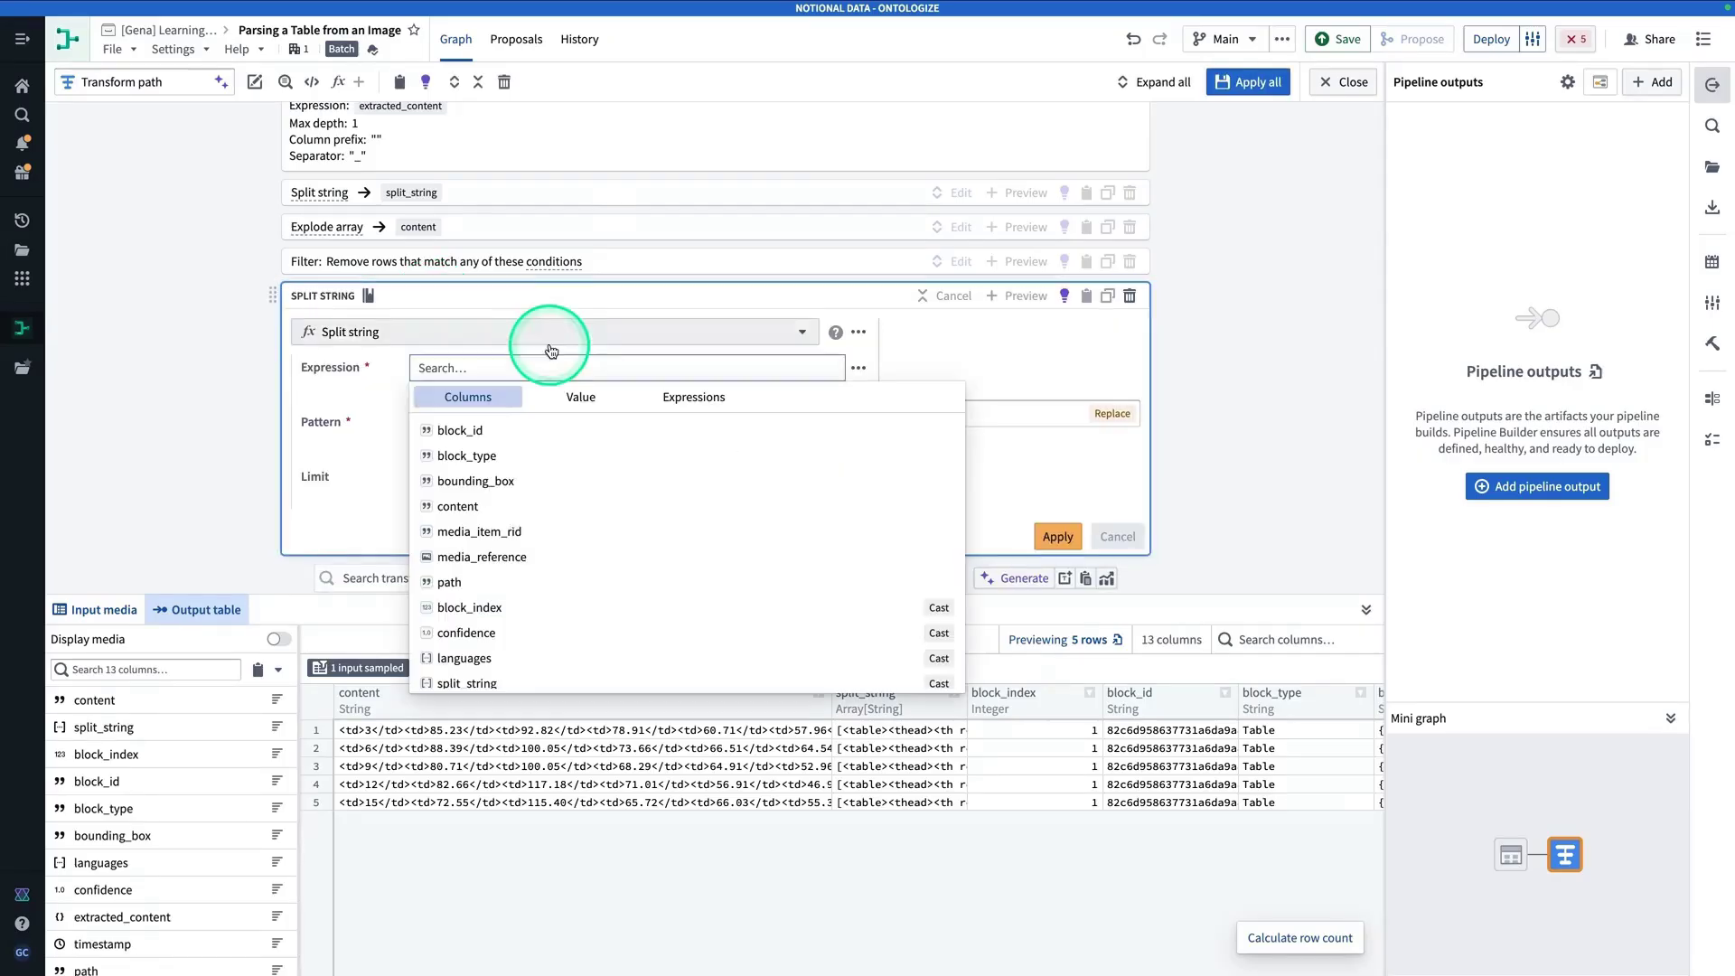
left_click(522, 506)
Step: Set the split pattern to </td><td> and apply the transform, keeping split_string as the output column
left_click(486, 421)
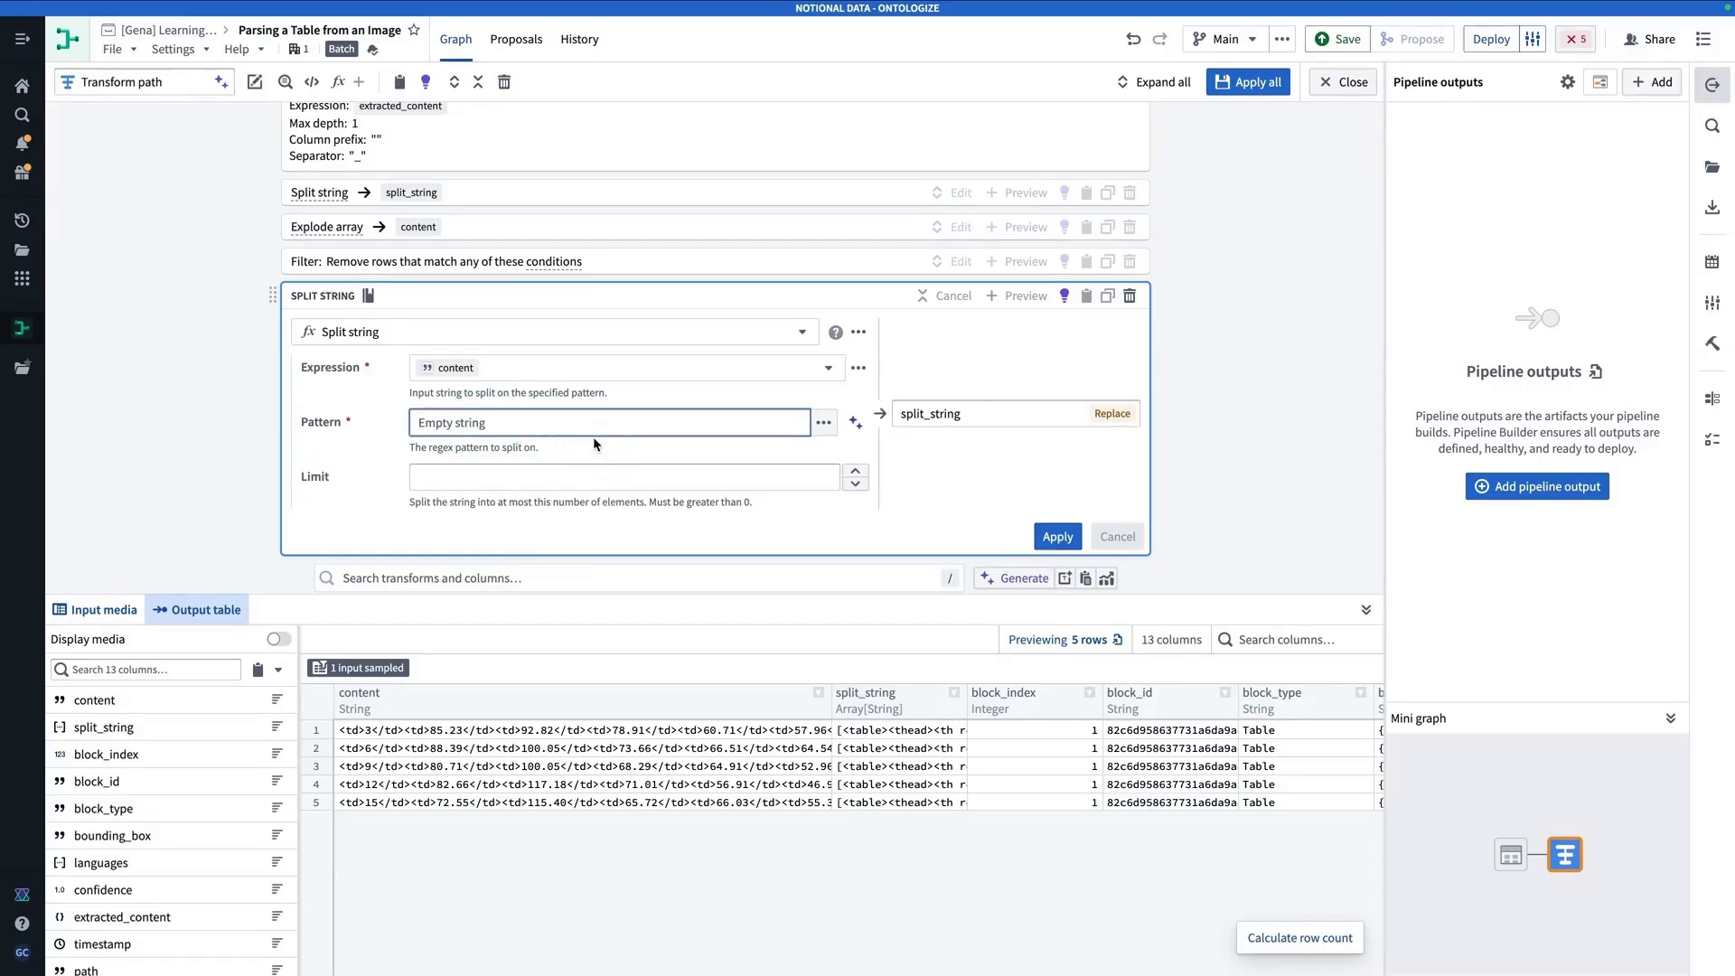
type("</td><td>")
left_click(1055, 535)
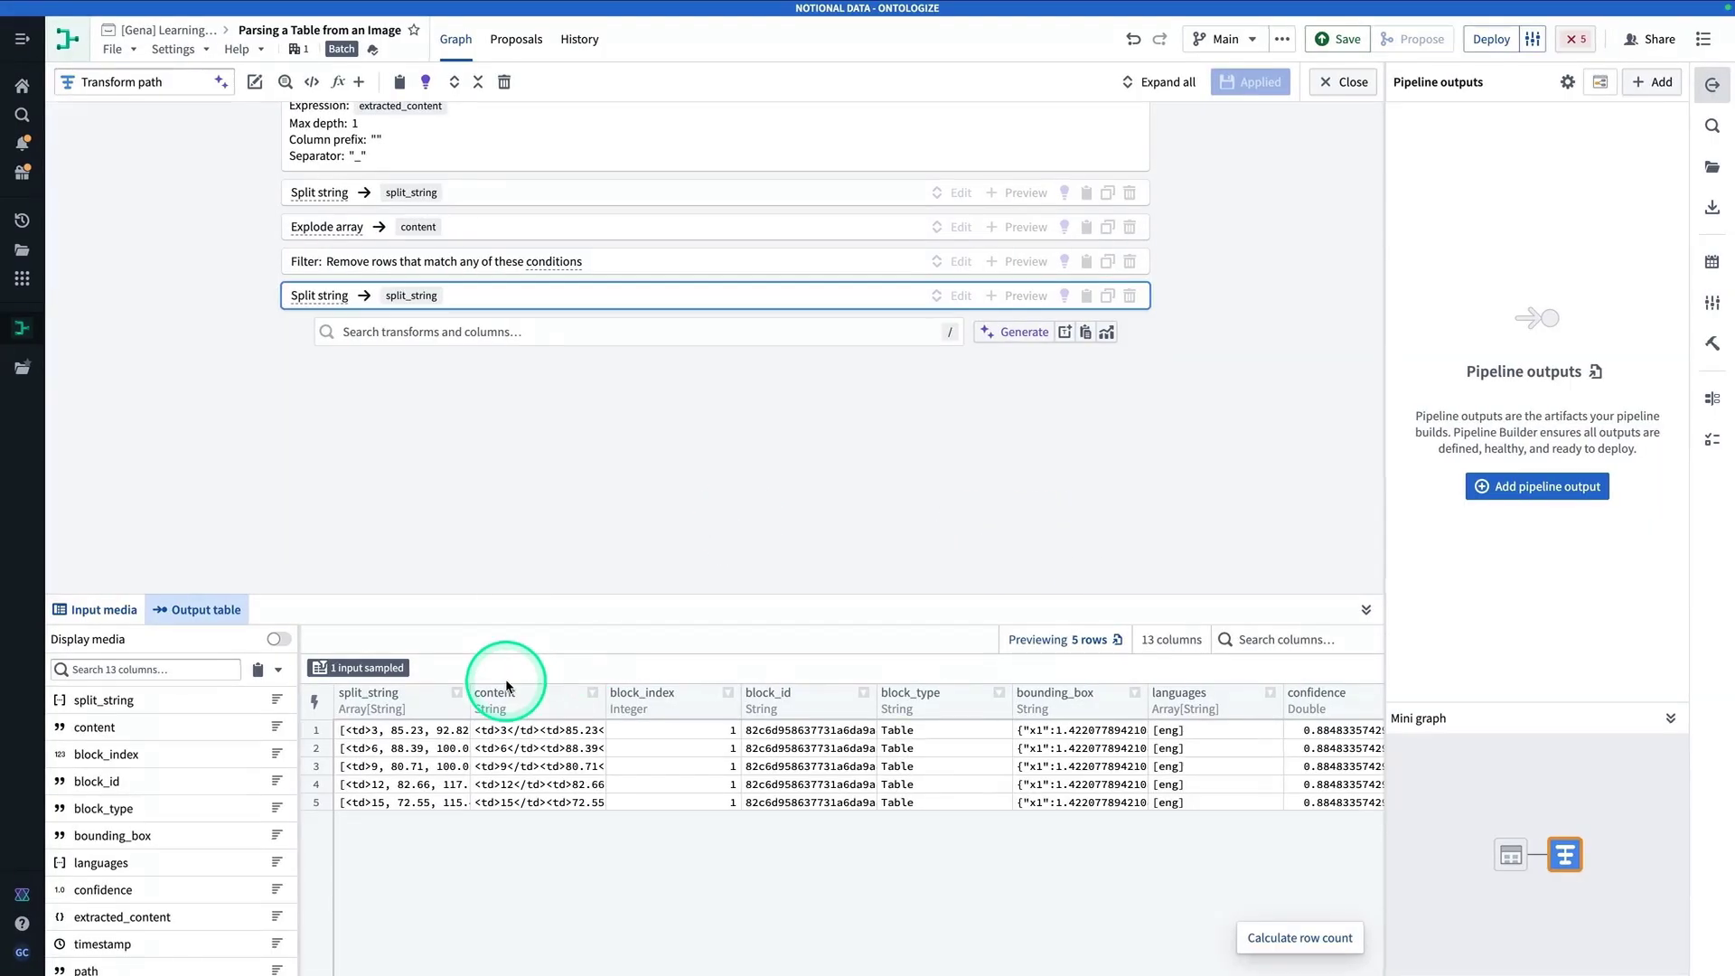
Step: Widen the split_string column in the preview and examine the split cell values for leftover tags
scroll(468, 336, "up", 1)
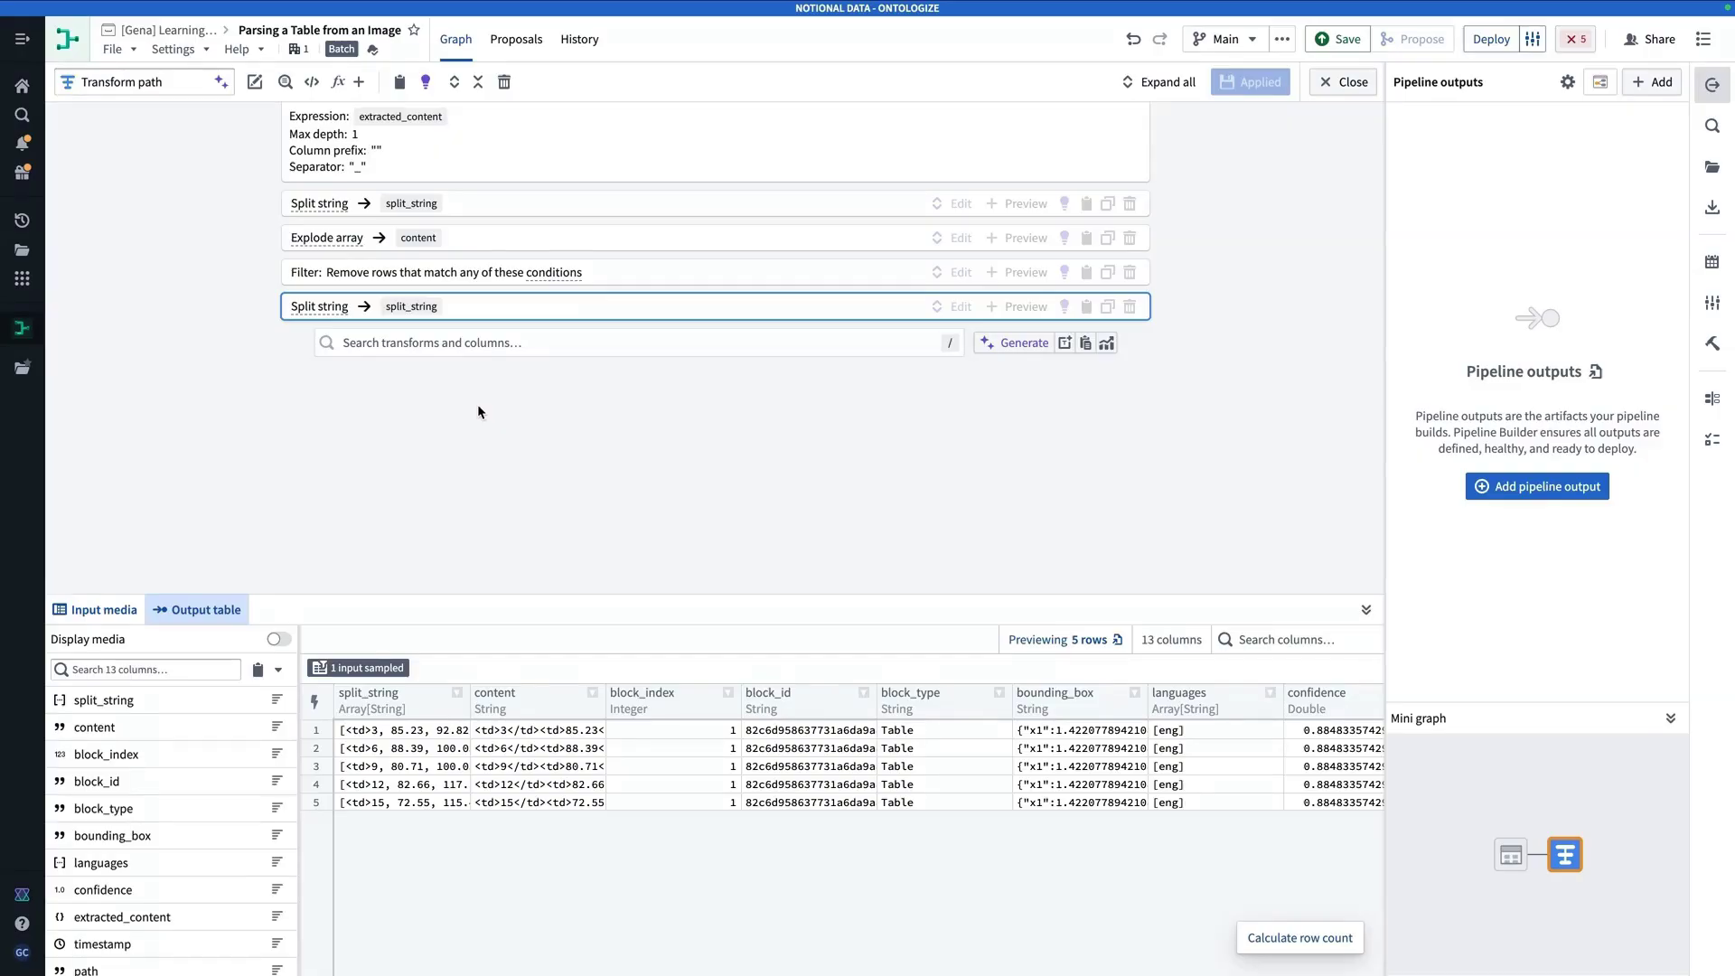
left_click_drag(471, 701, 525, 704)
left_click(402, 723)
Step: Add a Transform array element transform after the second Split string, with split_string as its array
left_click(425, 298)
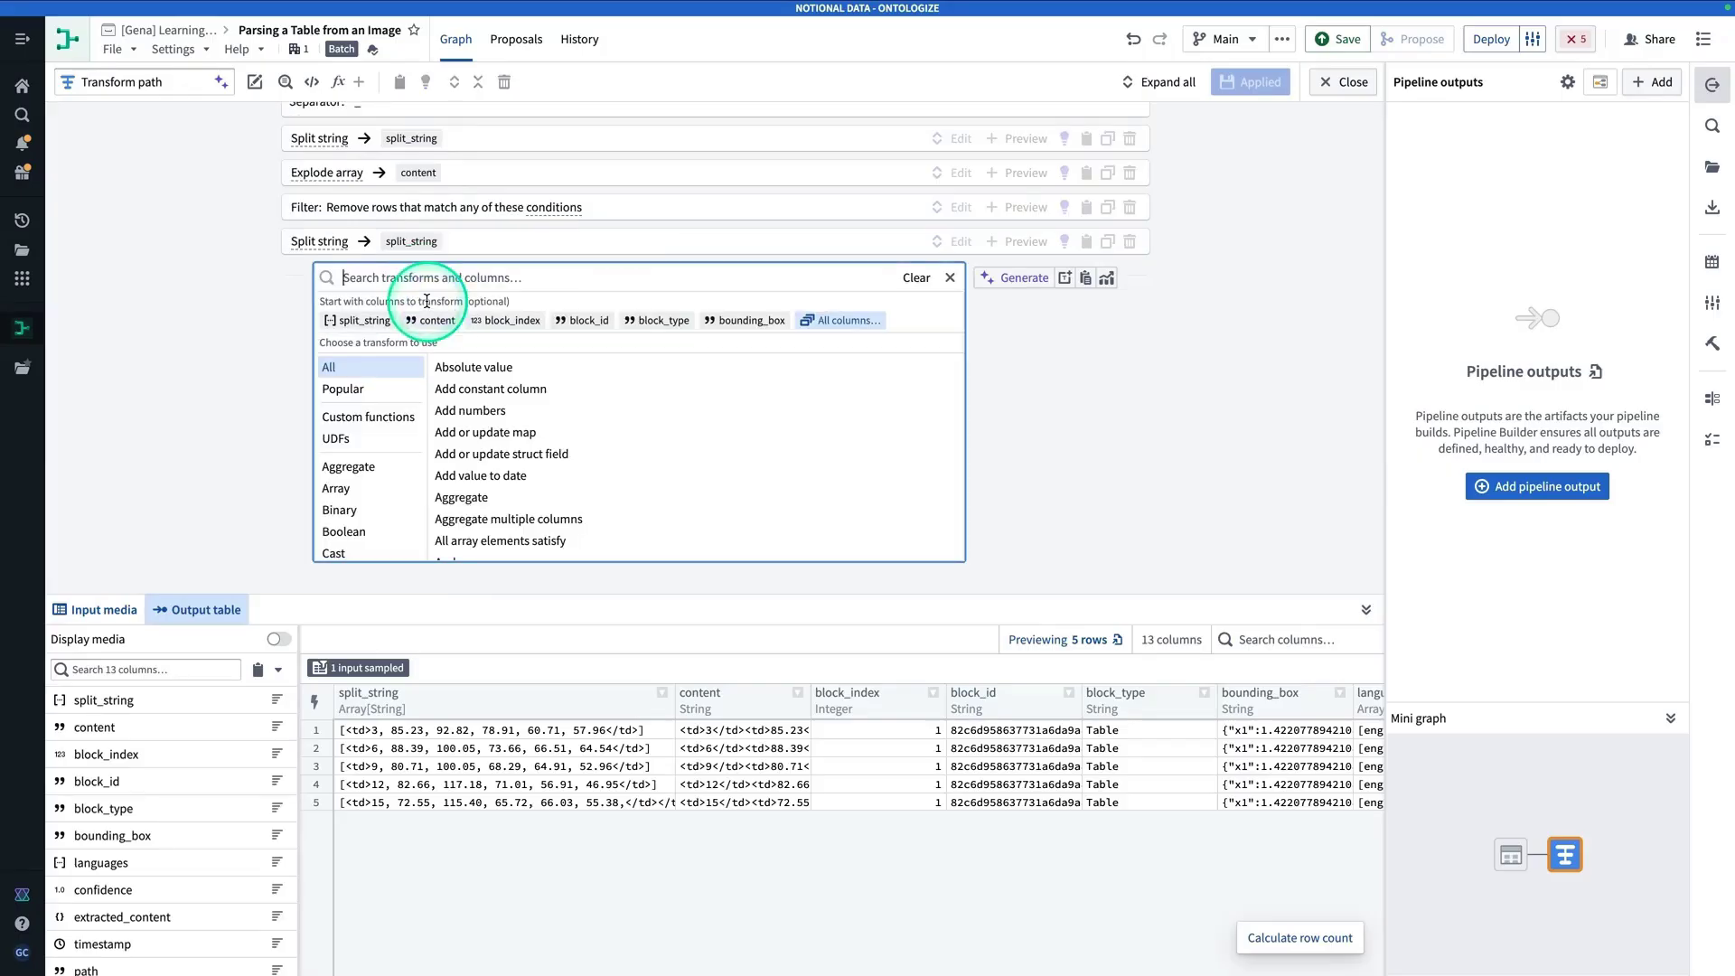
left_click(718, 313)
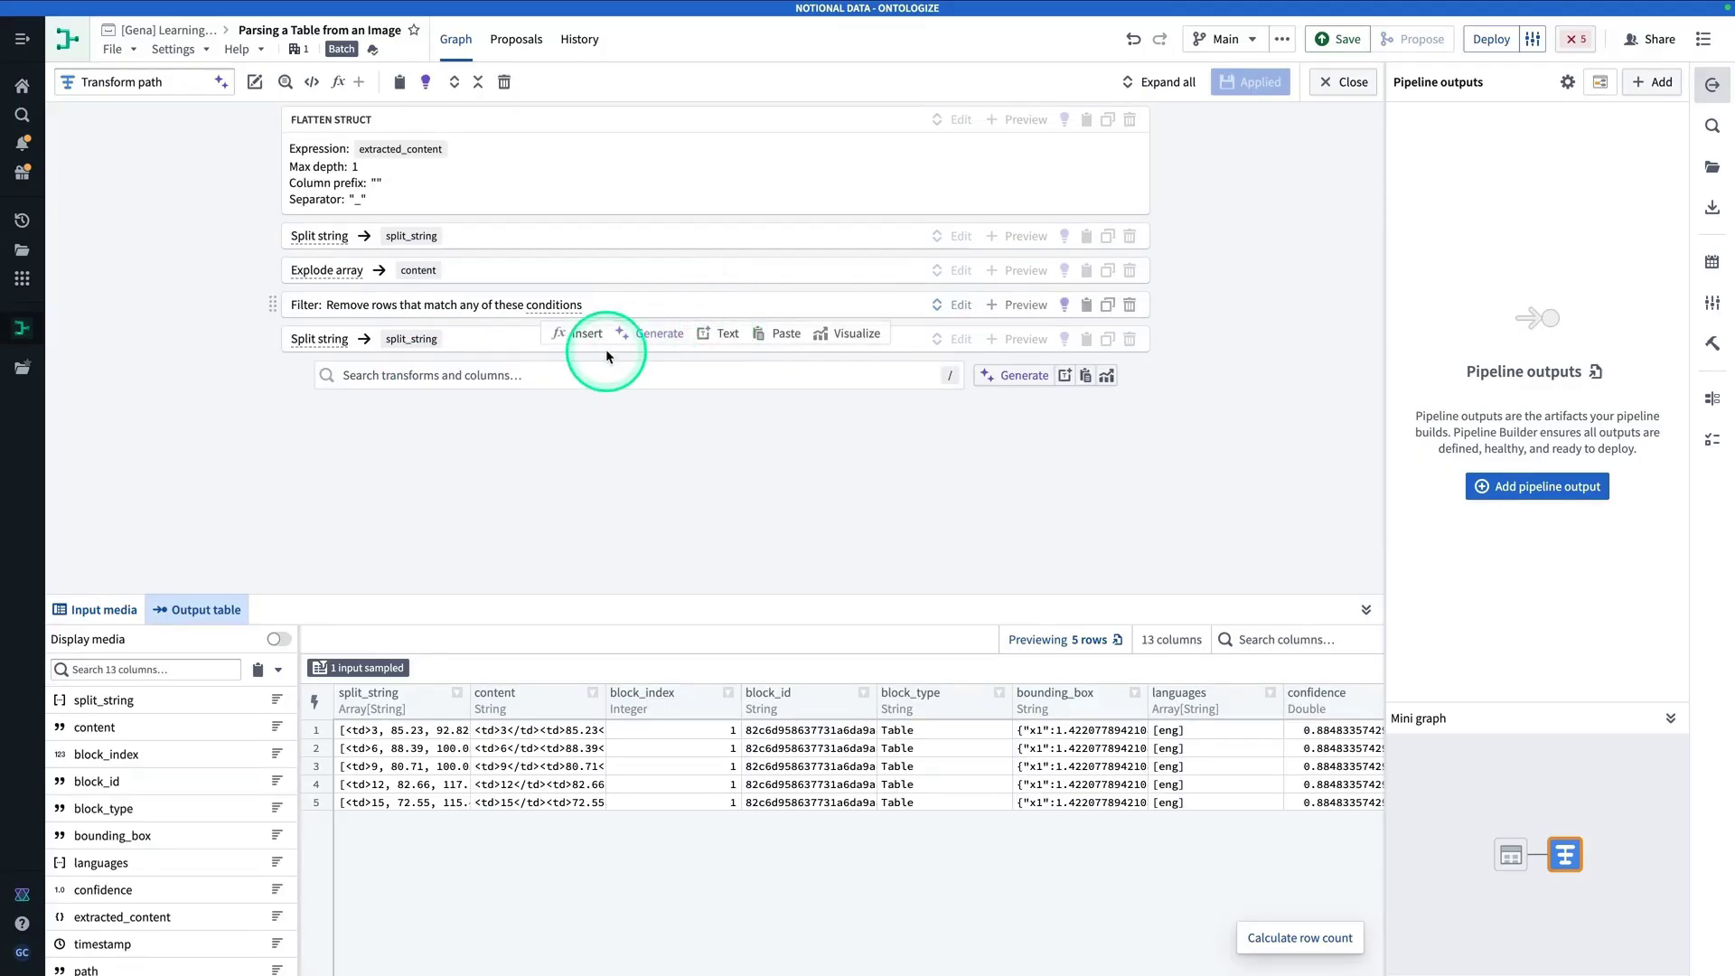
left_click(602, 374)
type("trans")
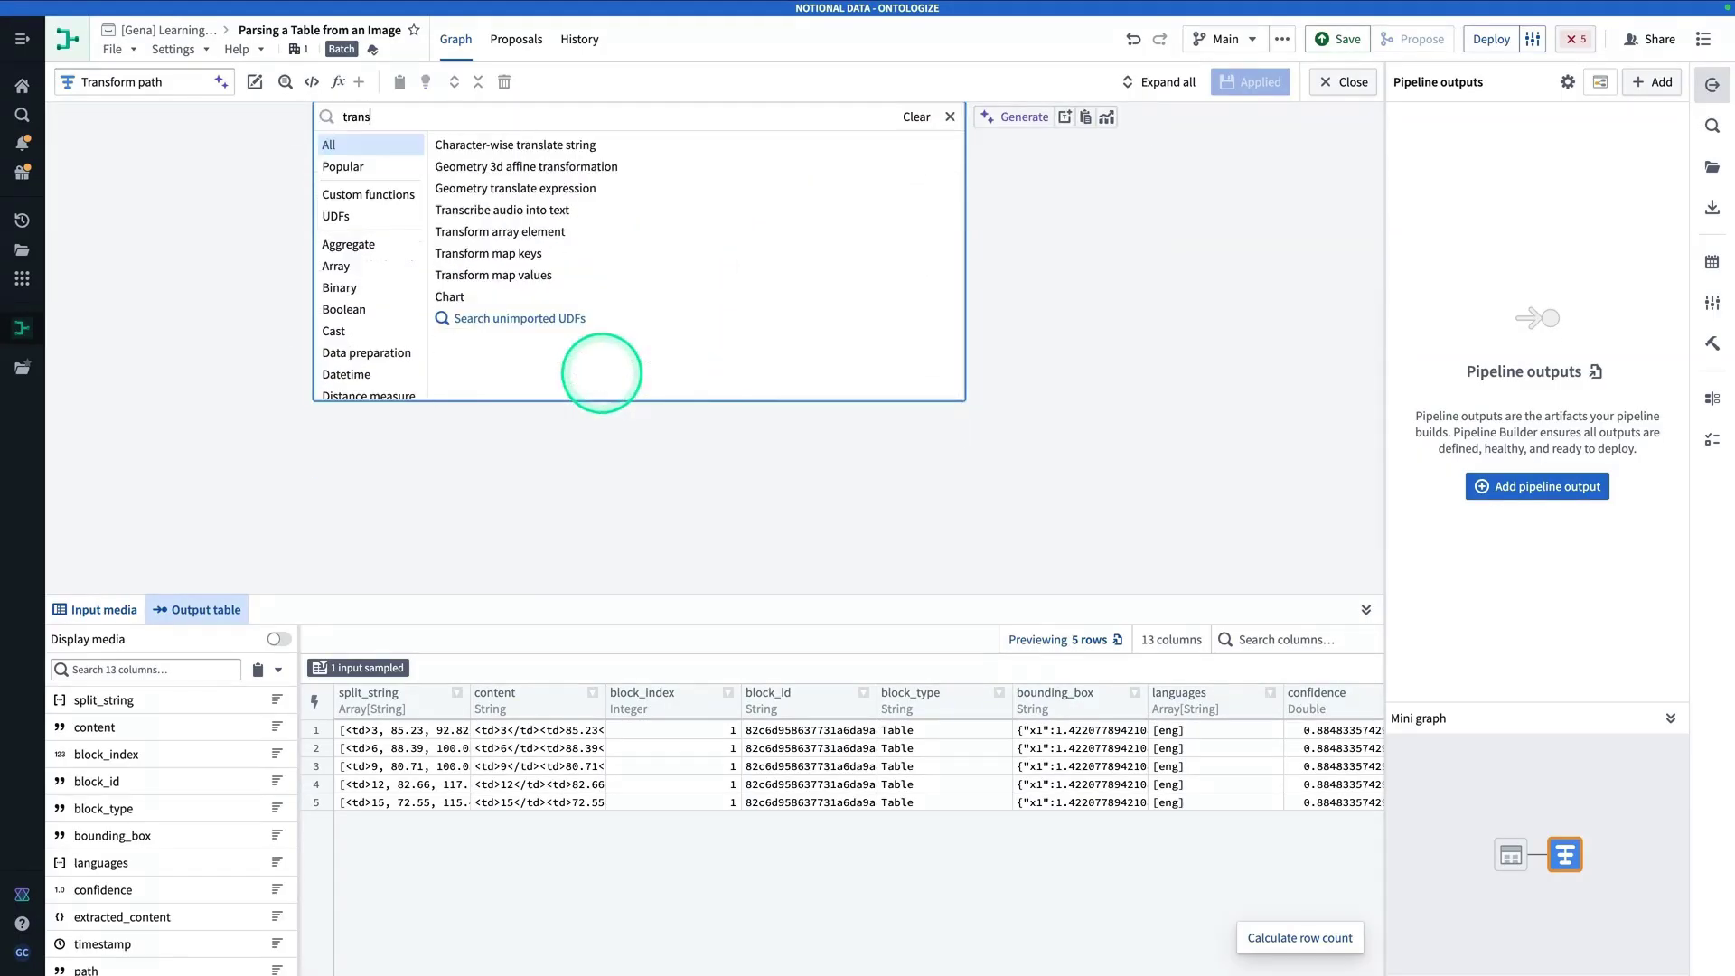
type("form arra")
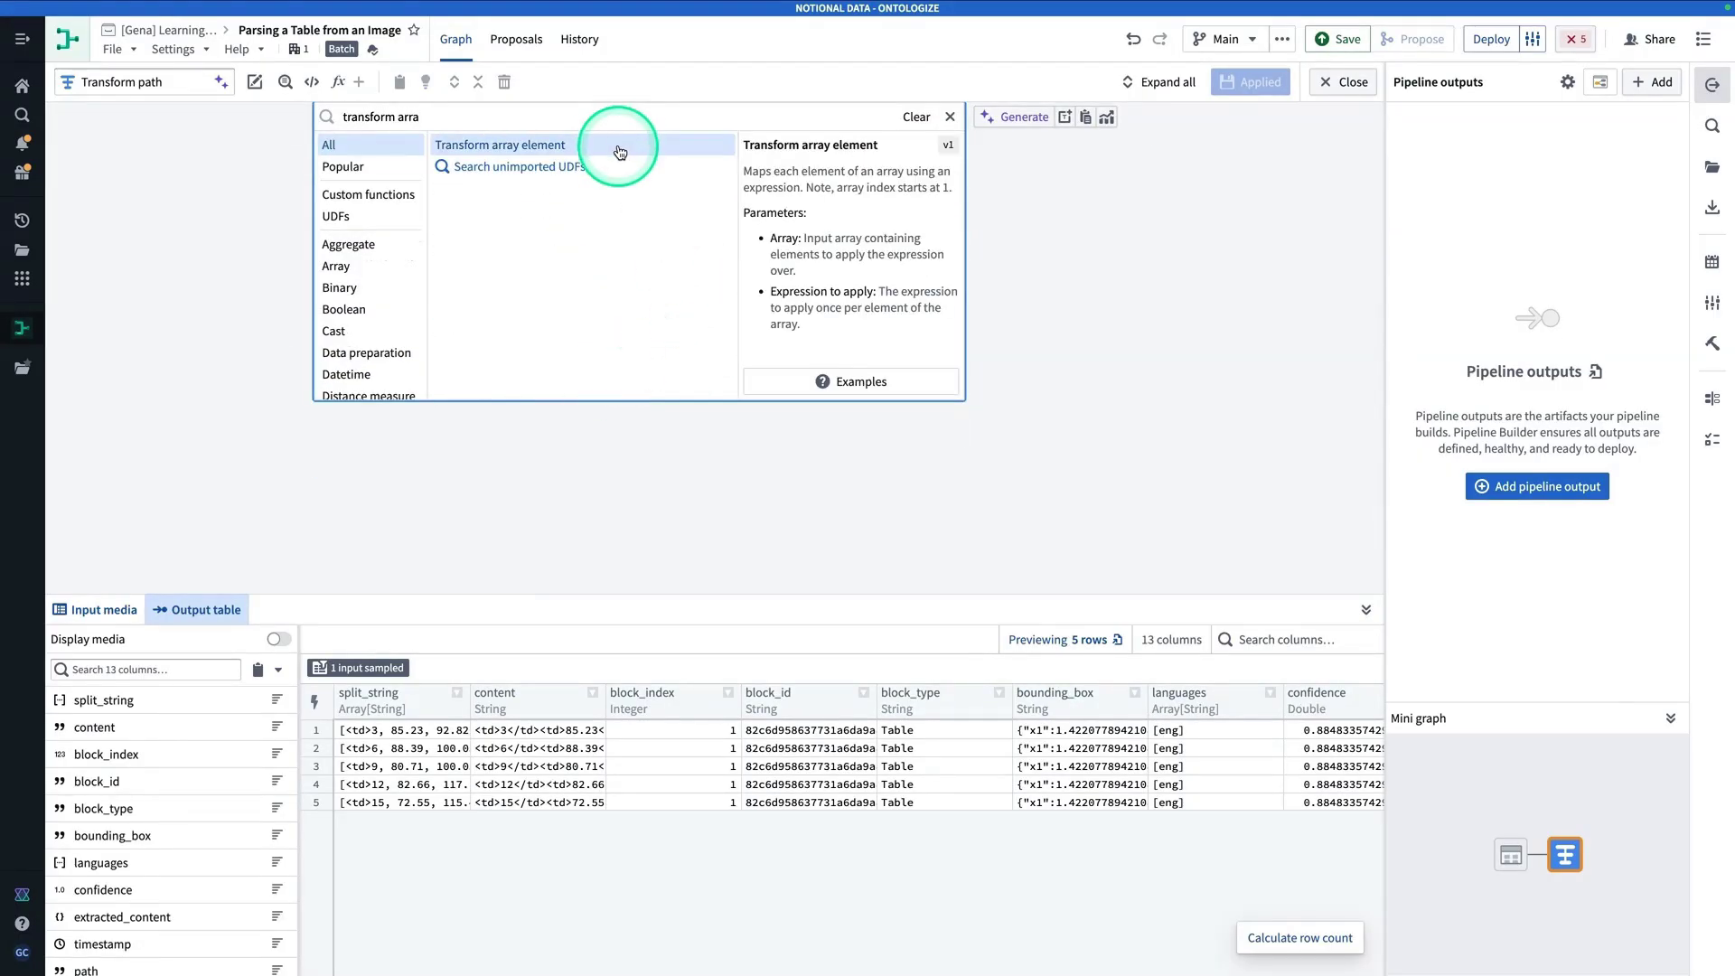
left_click(611, 146)
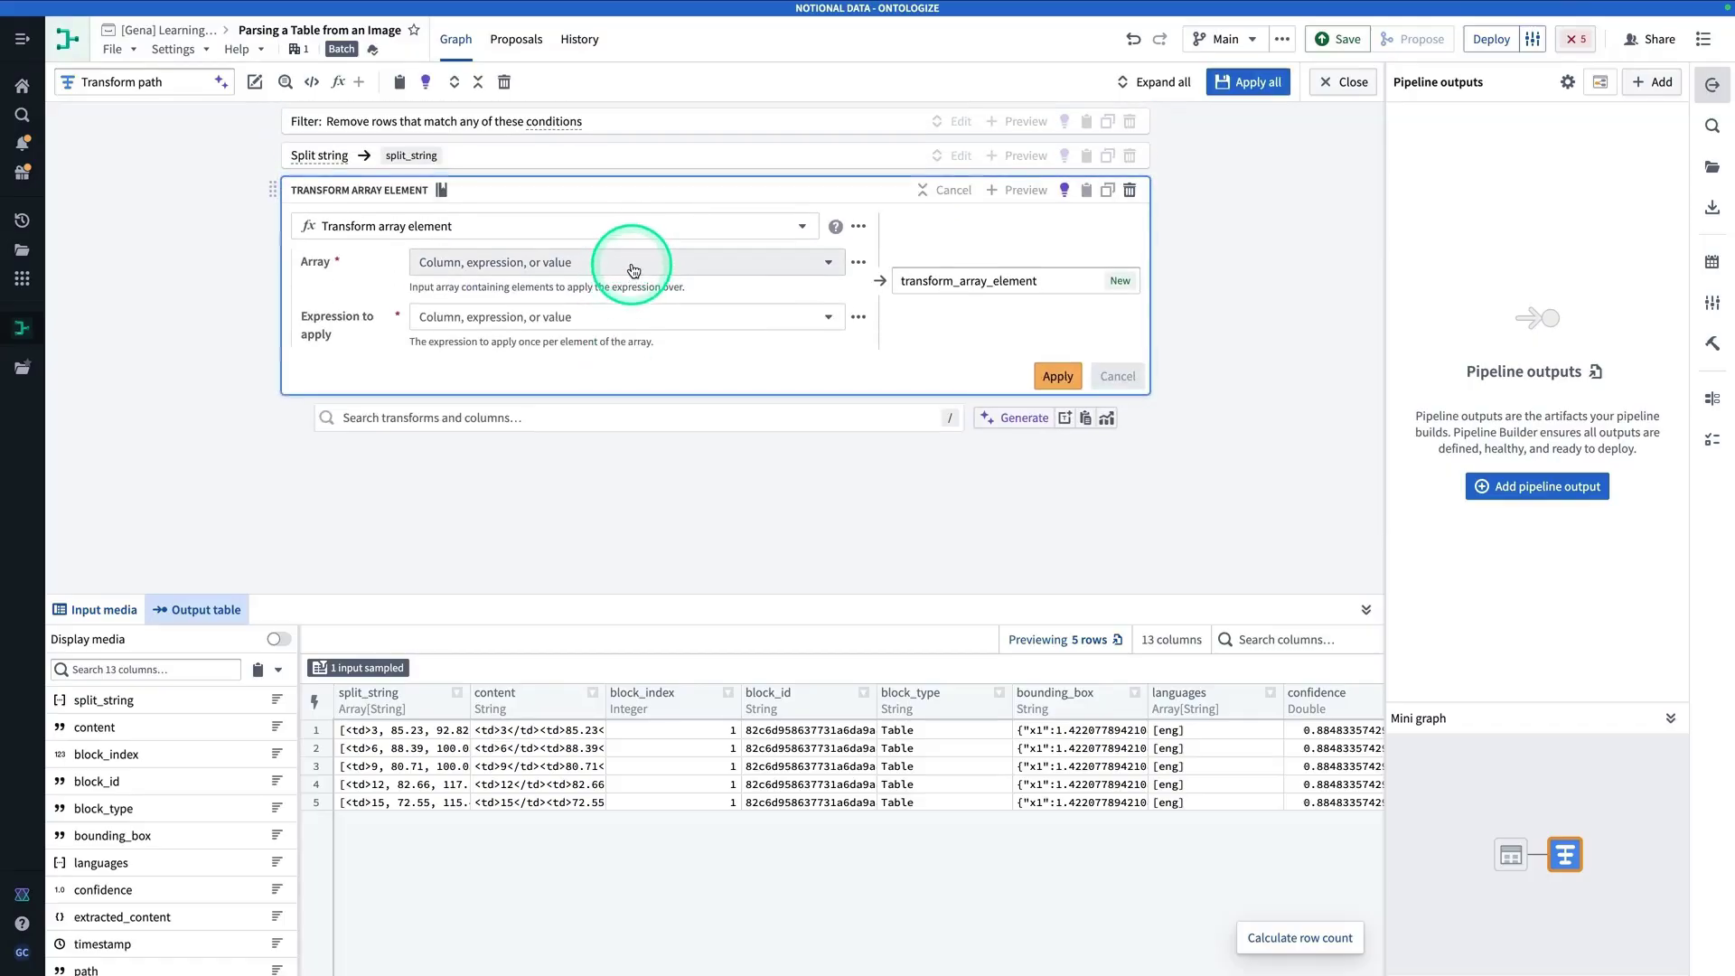
left_click(631, 263)
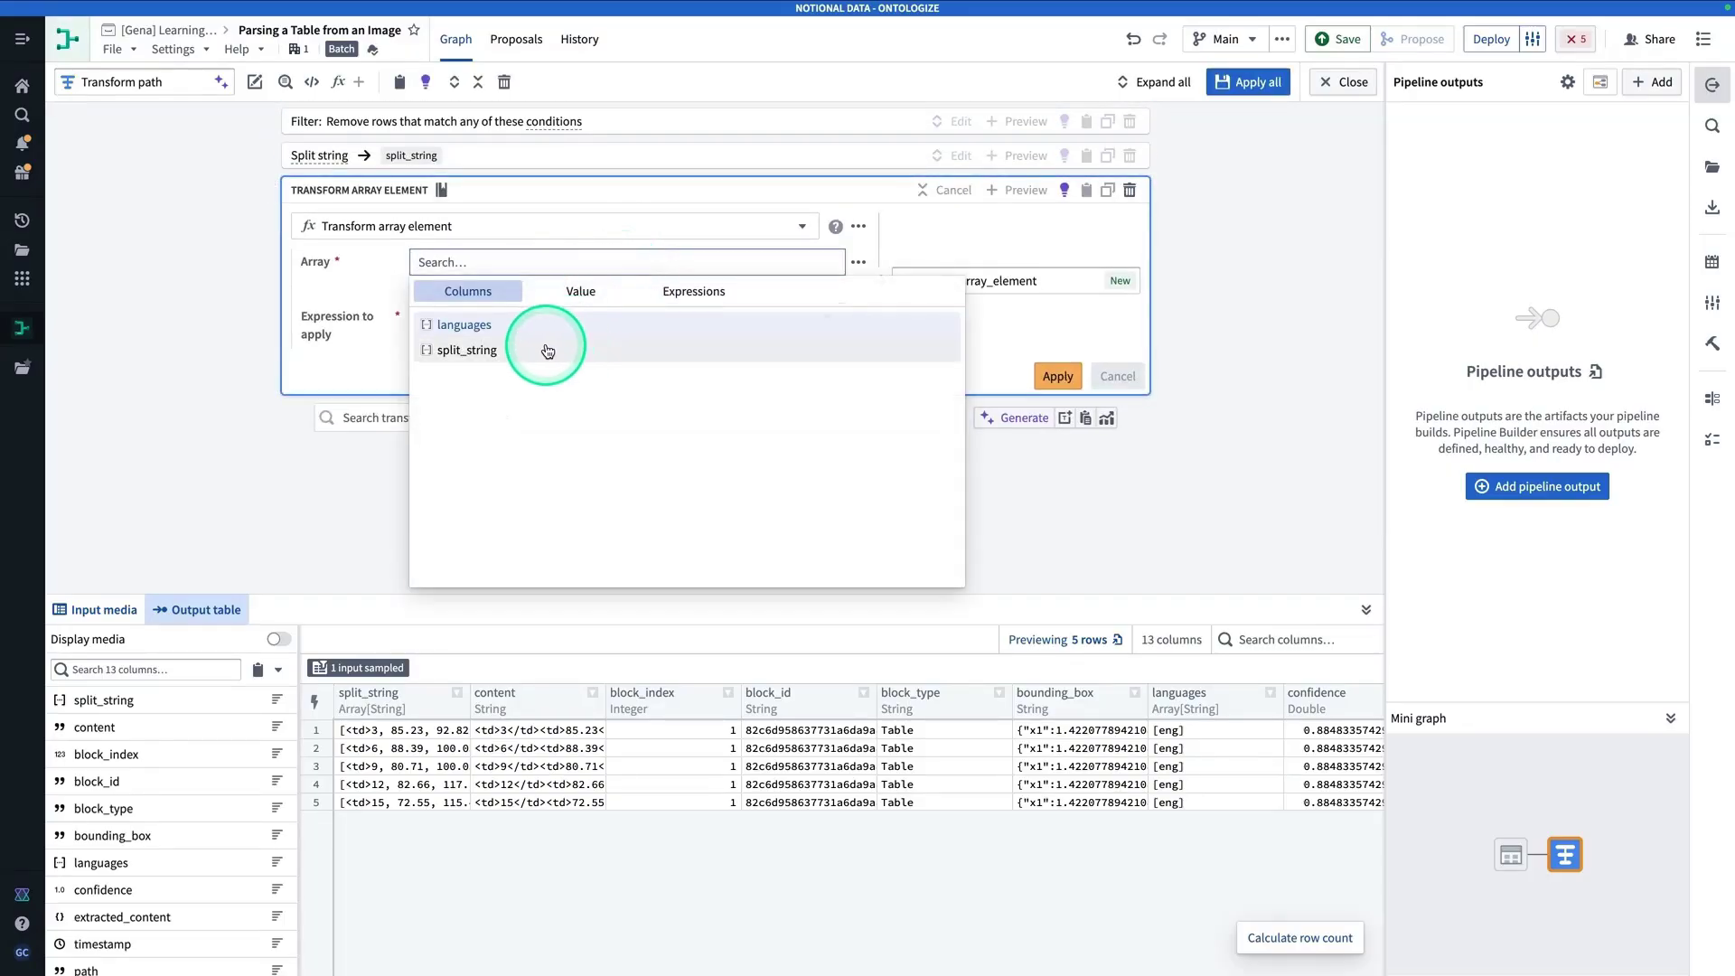
left_click(546, 350)
Step: Set the expression to apply to Regex replace, using element as its input expression
left_click(524, 316)
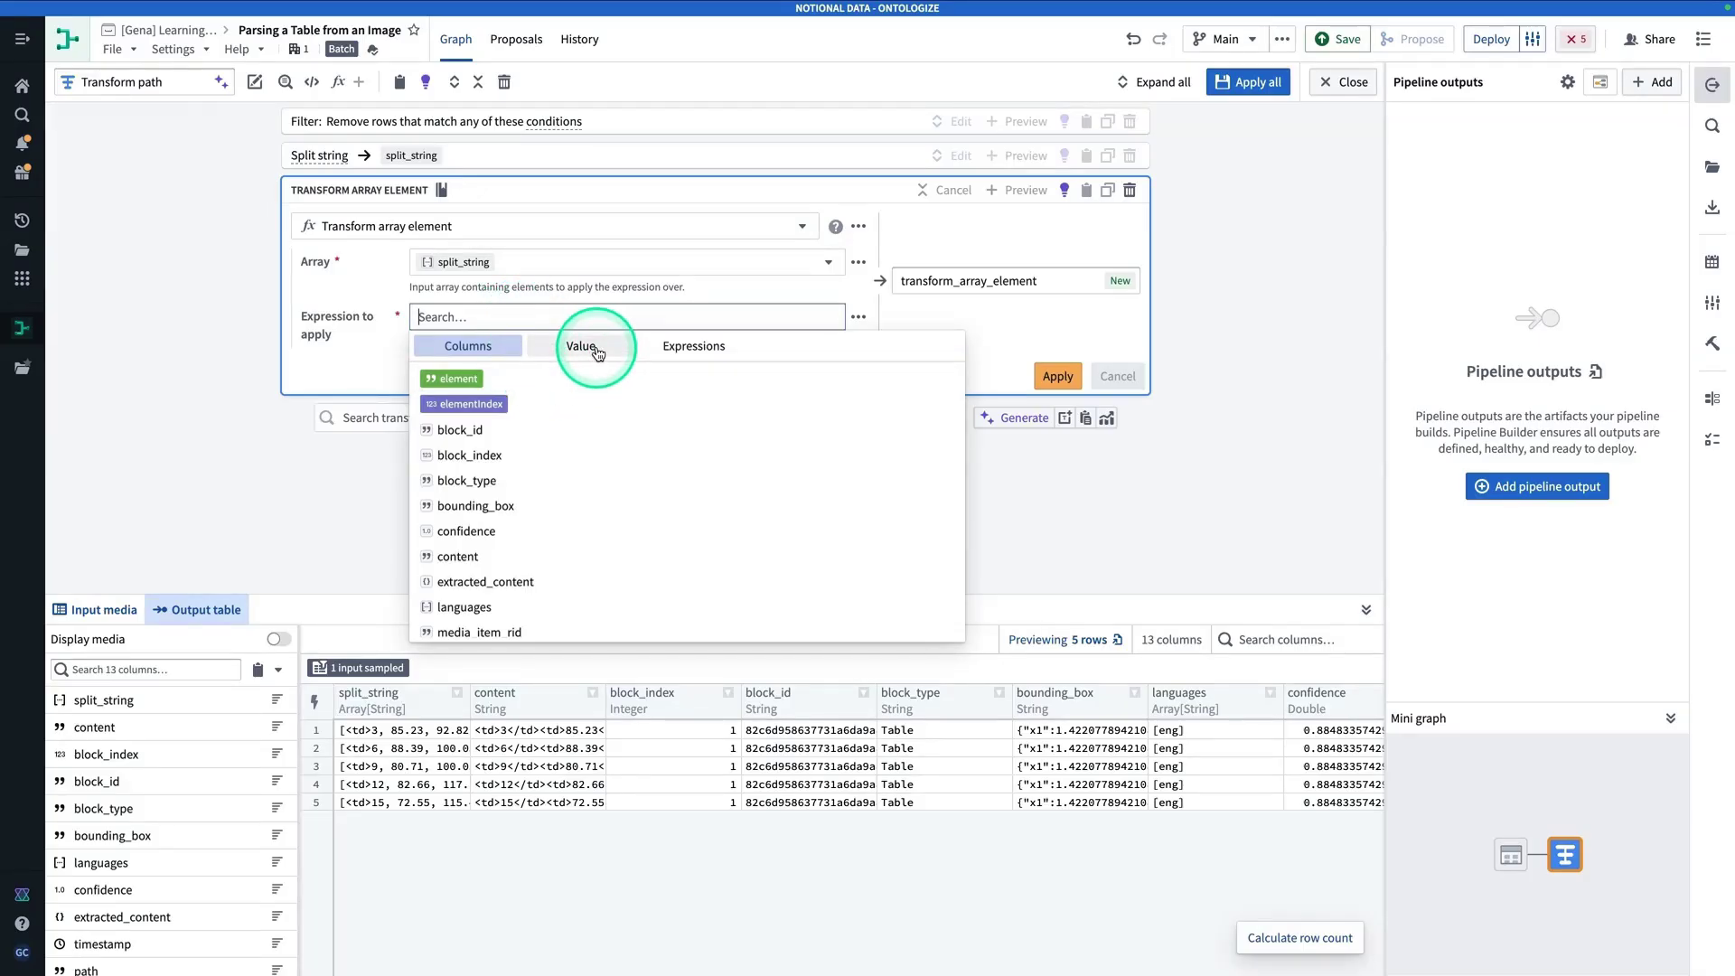
left_click(595, 348)
left_click(588, 386)
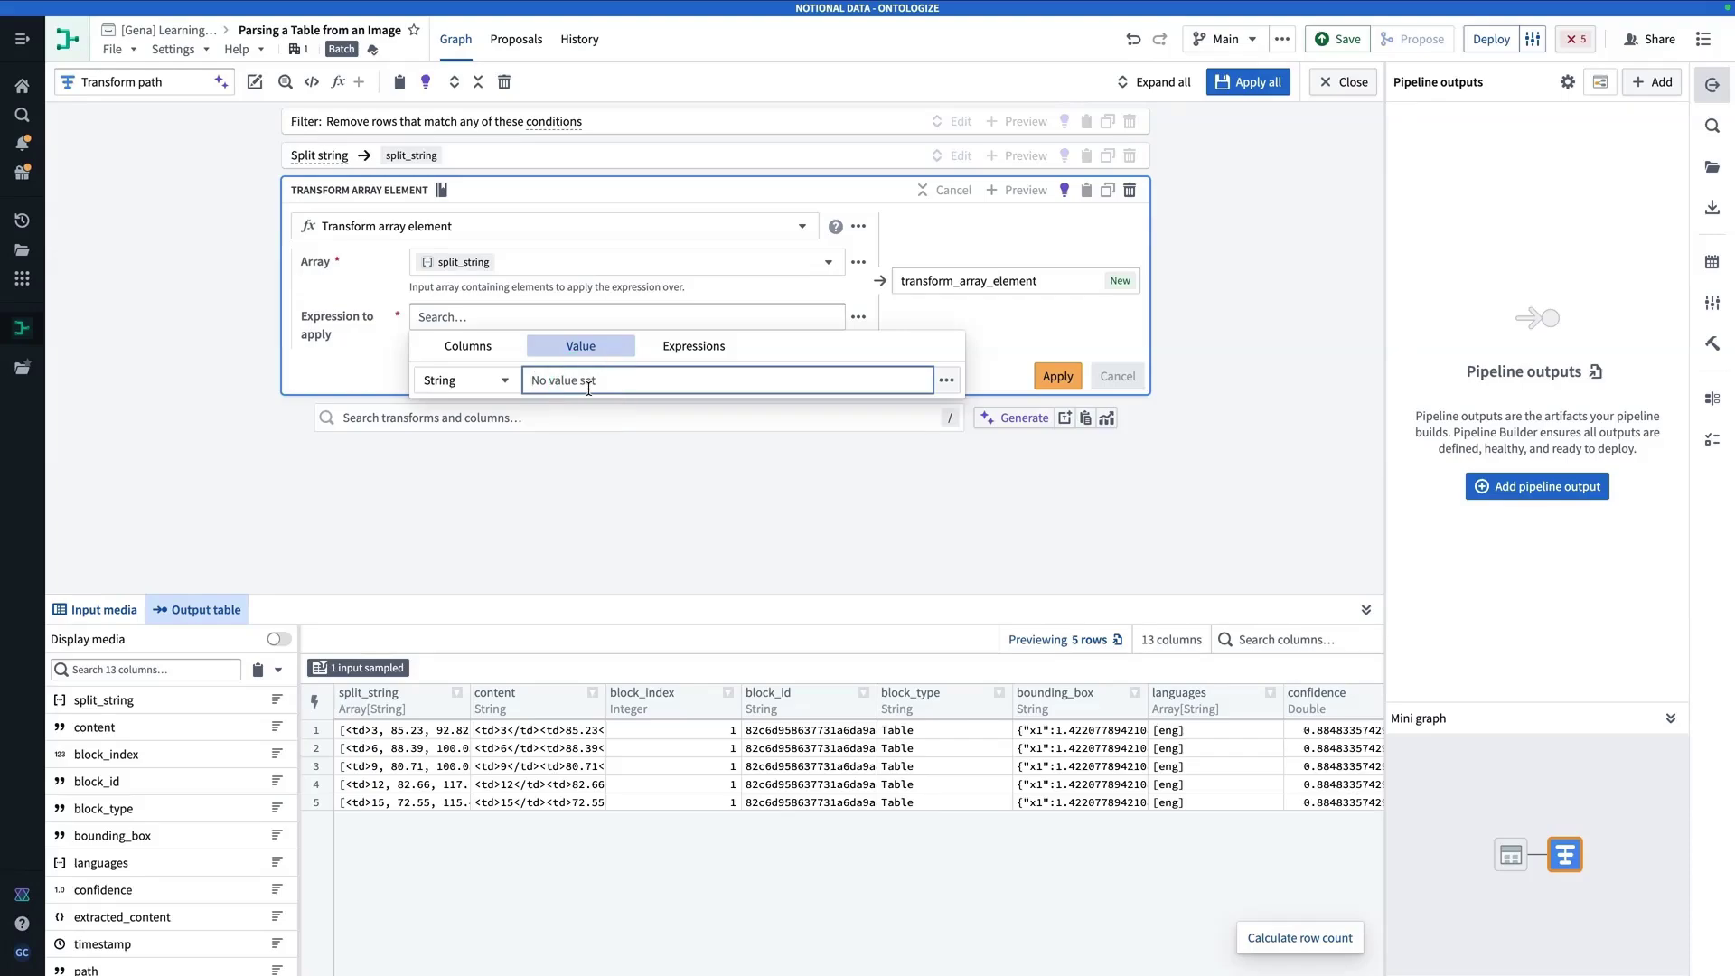
left_click(654, 339)
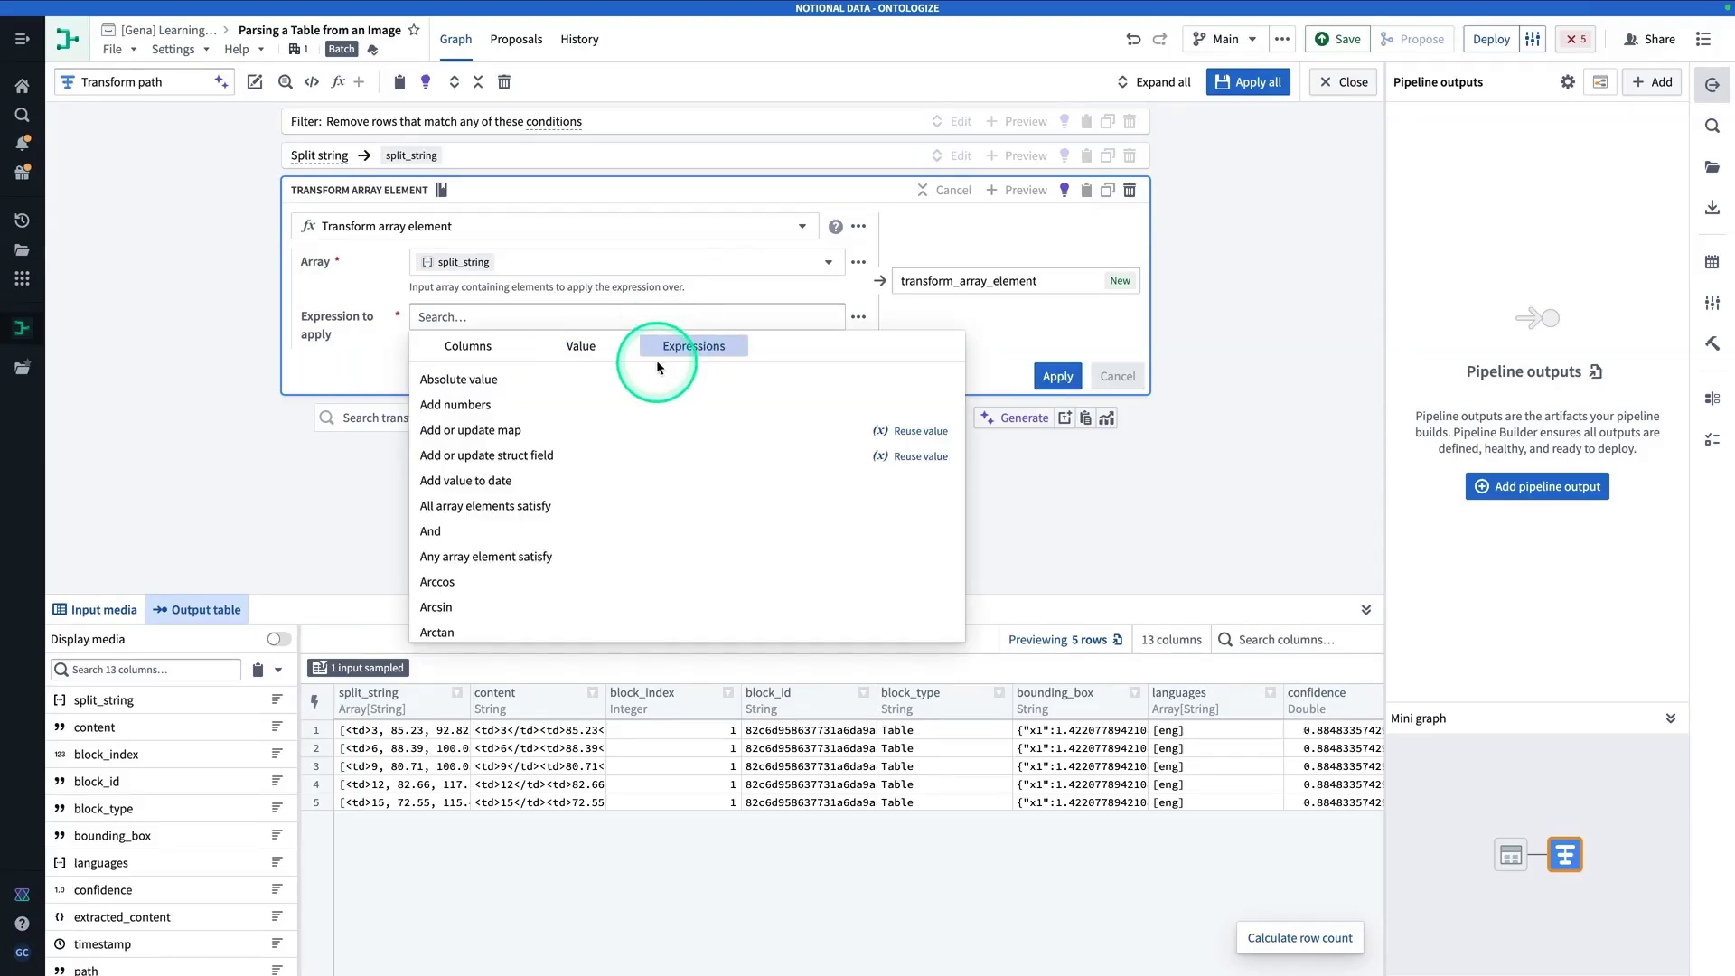
left_click(552, 316)
type("regex")
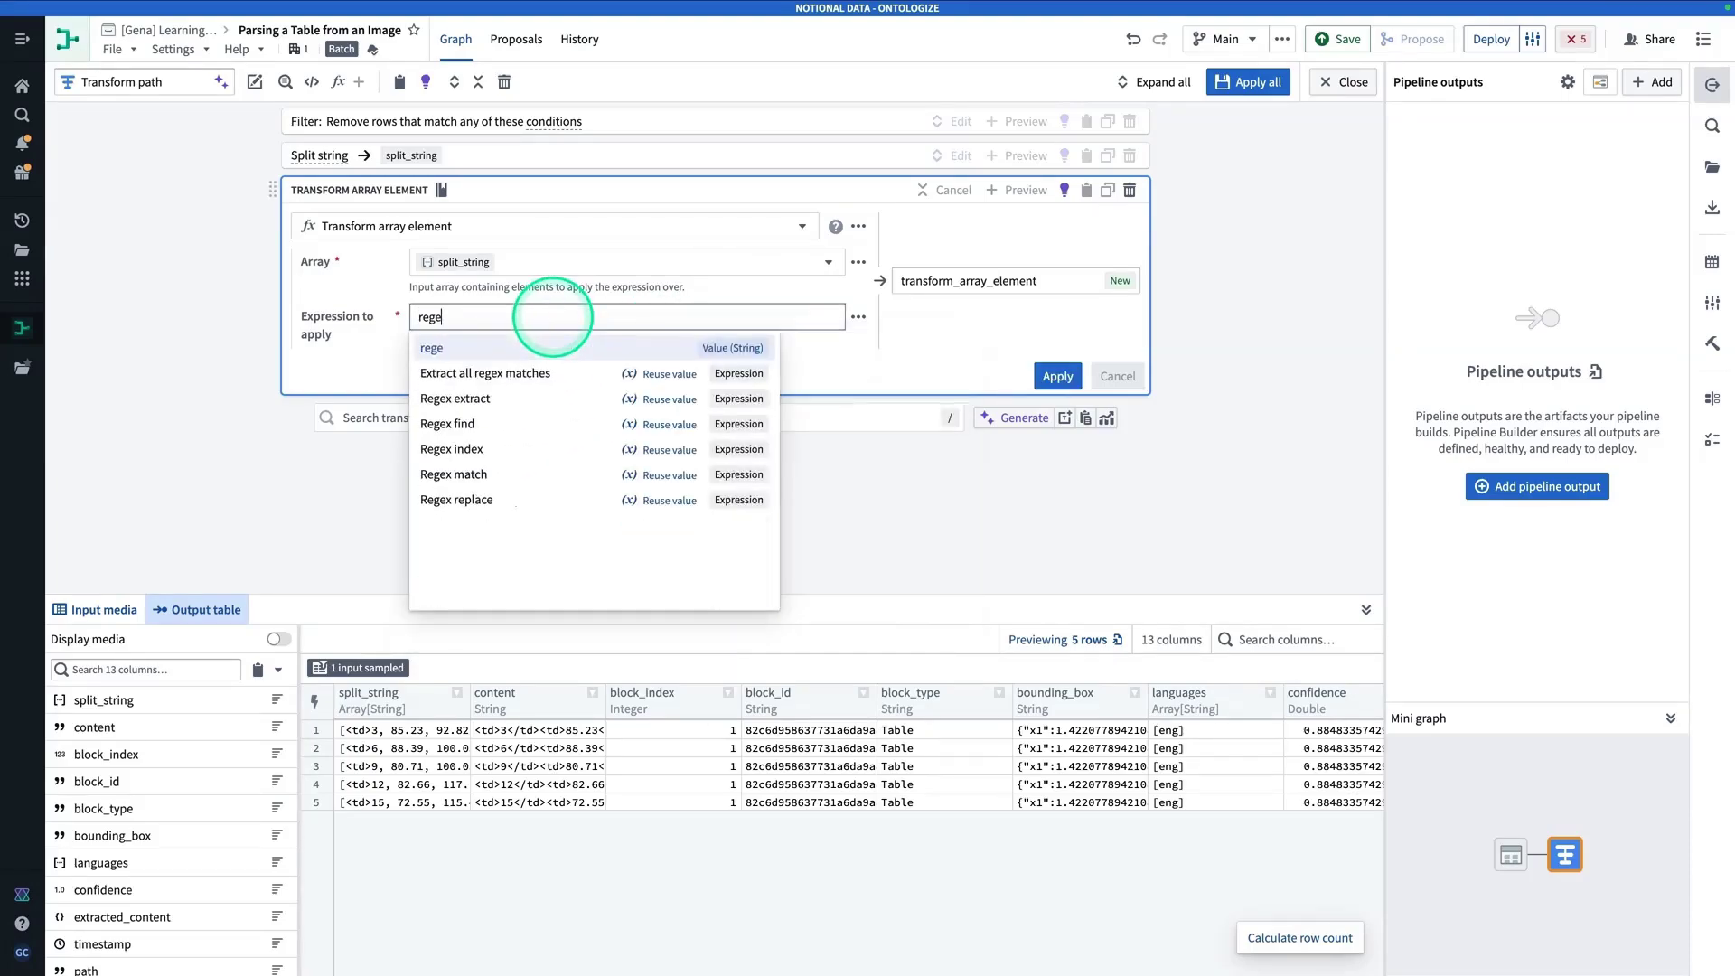
left_click(568, 500)
left_click(579, 377)
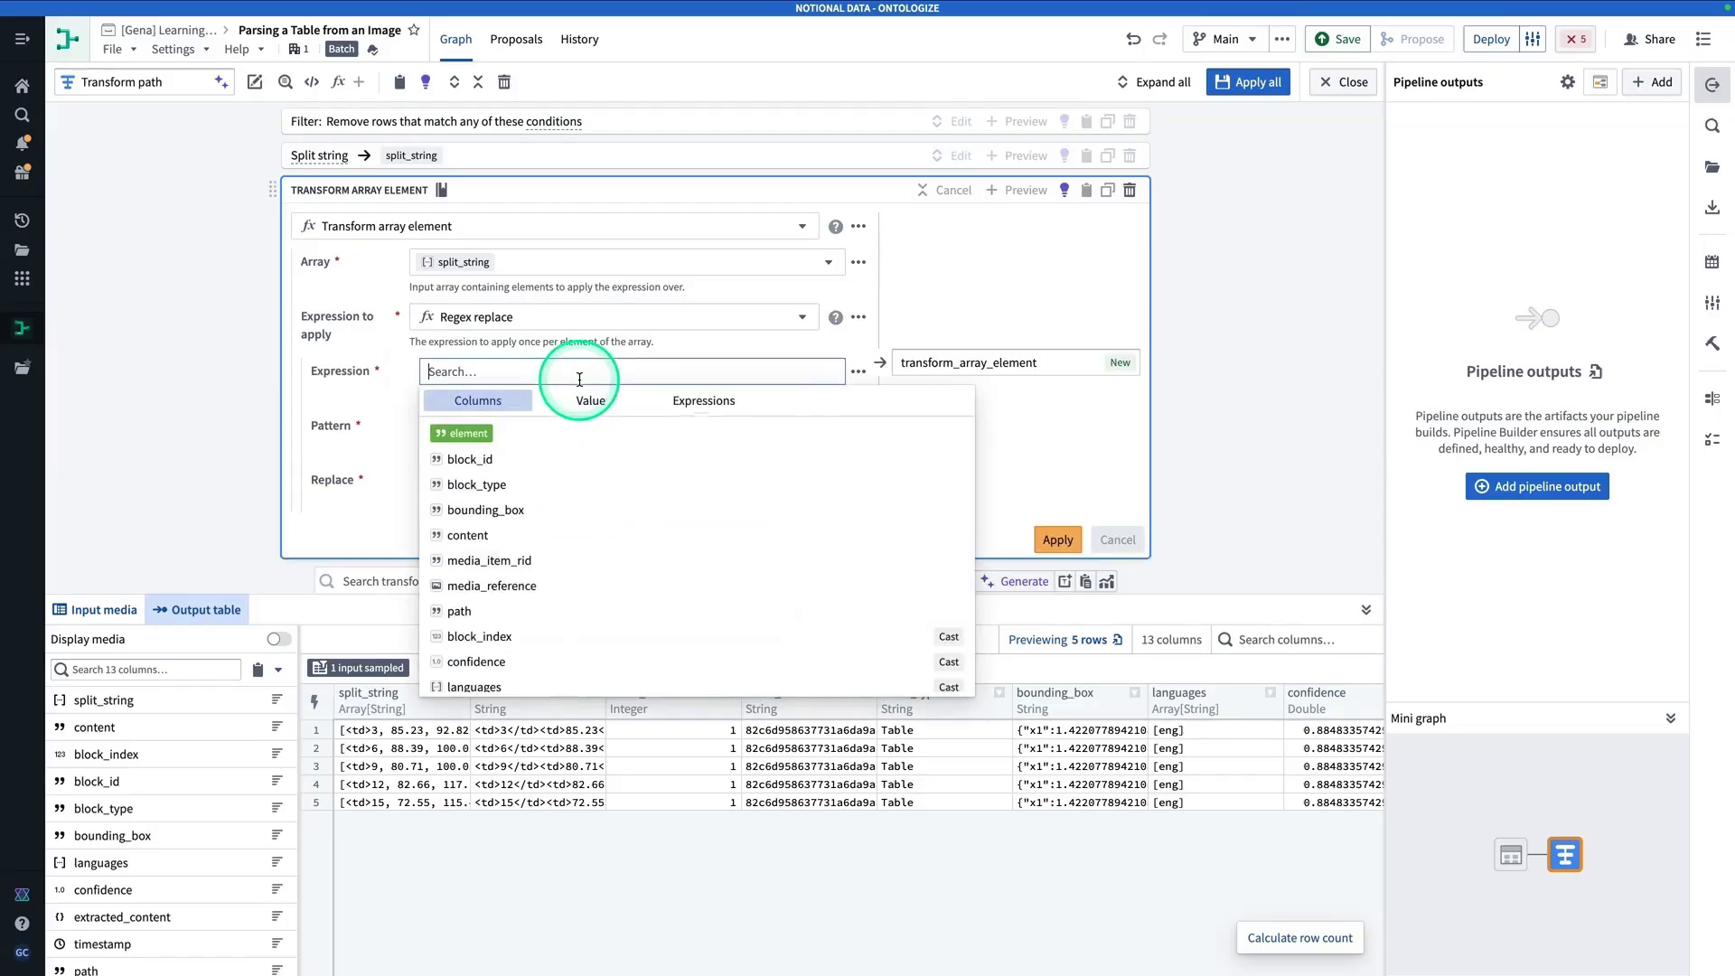
left_click(489, 437)
left_click(488, 437)
Step: Set the Regex replace pattern to <td> and its replacement to an empty string
left_click(590, 454)
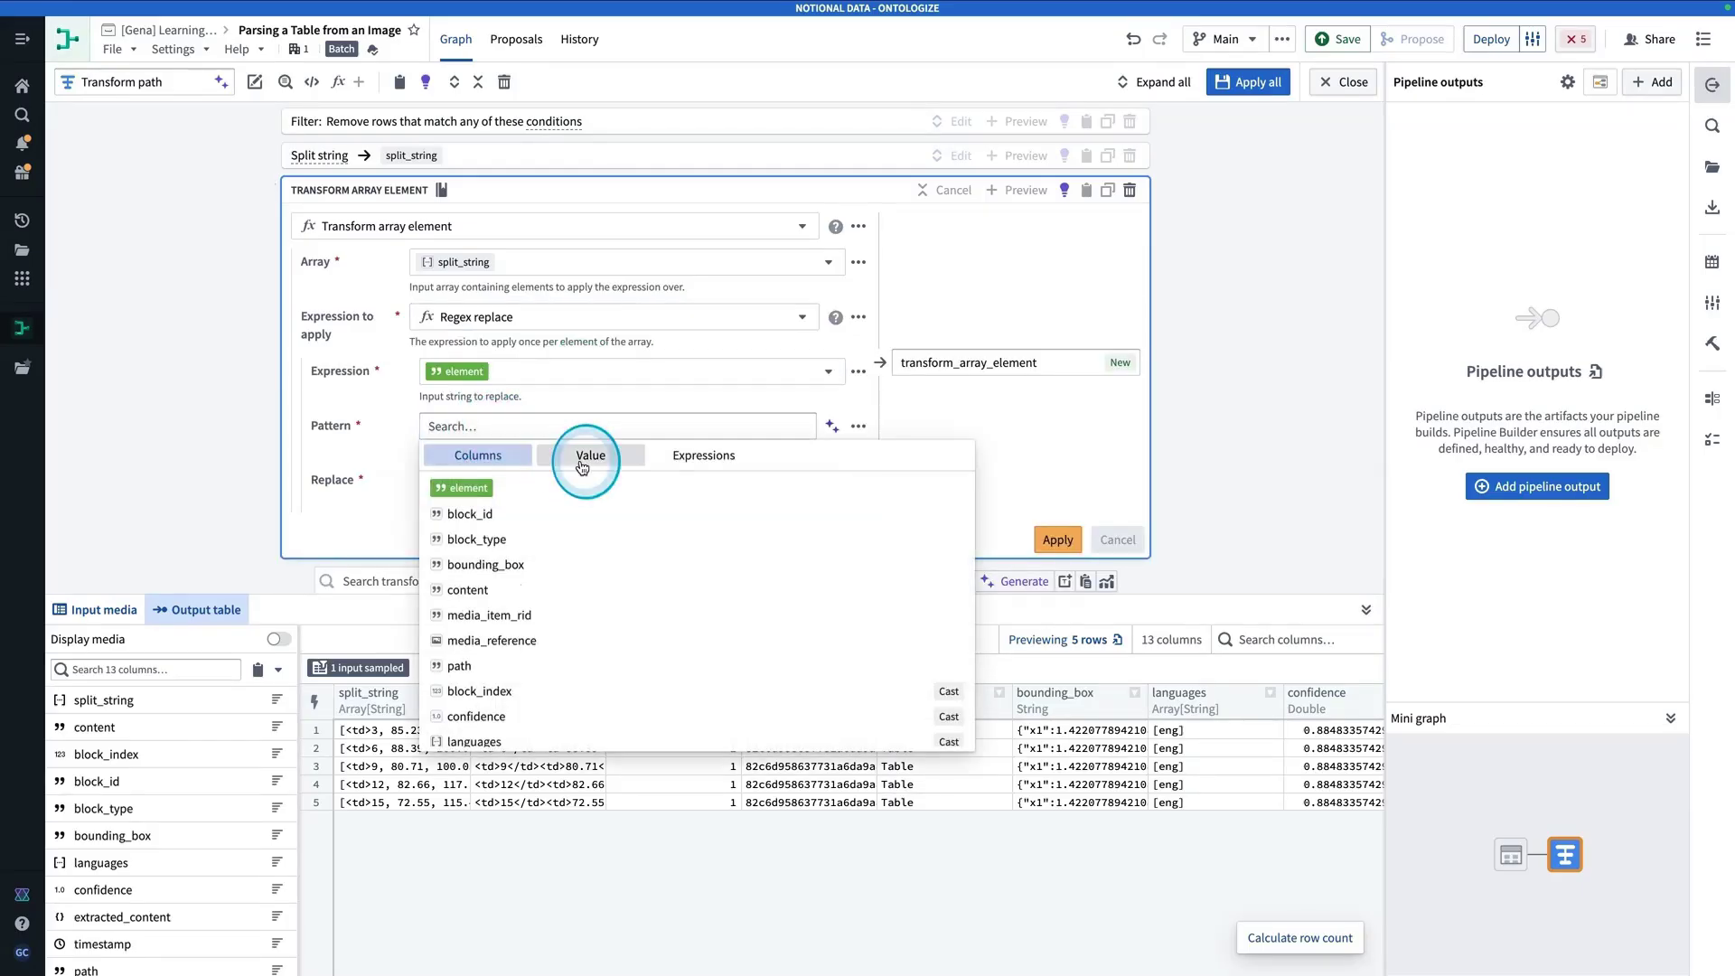
left_click(575, 496)
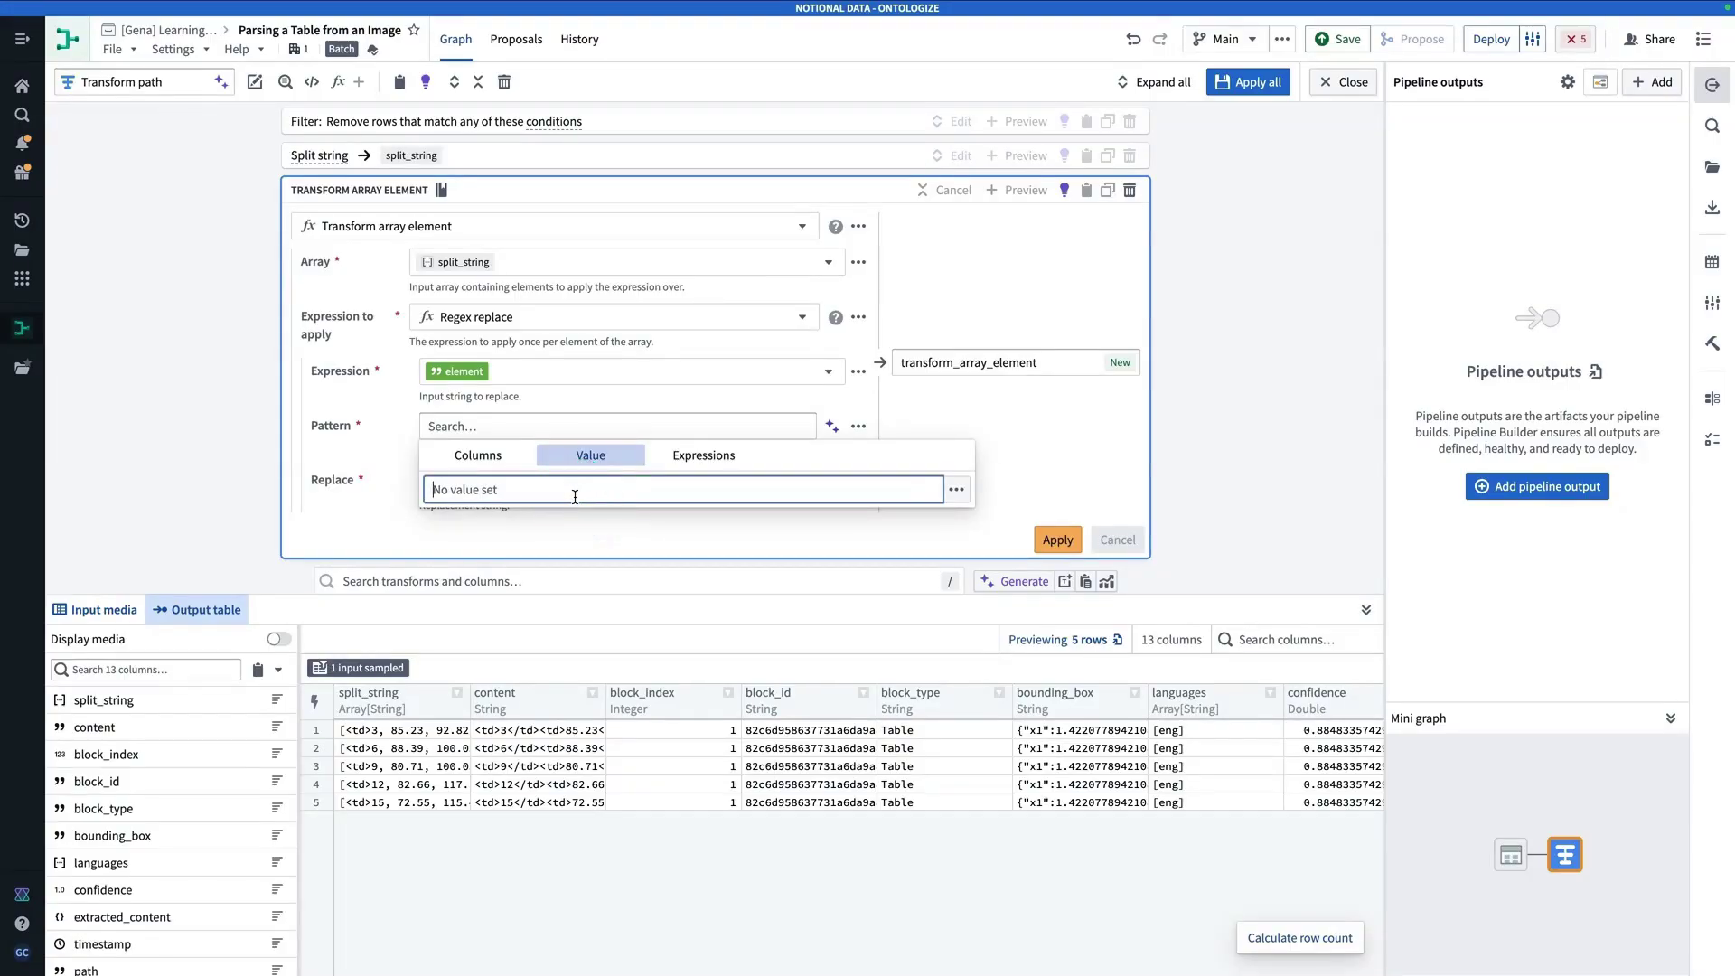
type("<td>")
left_click(1006, 463)
left_click(647, 472)
left_click(615, 511)
left_click(562, 542)
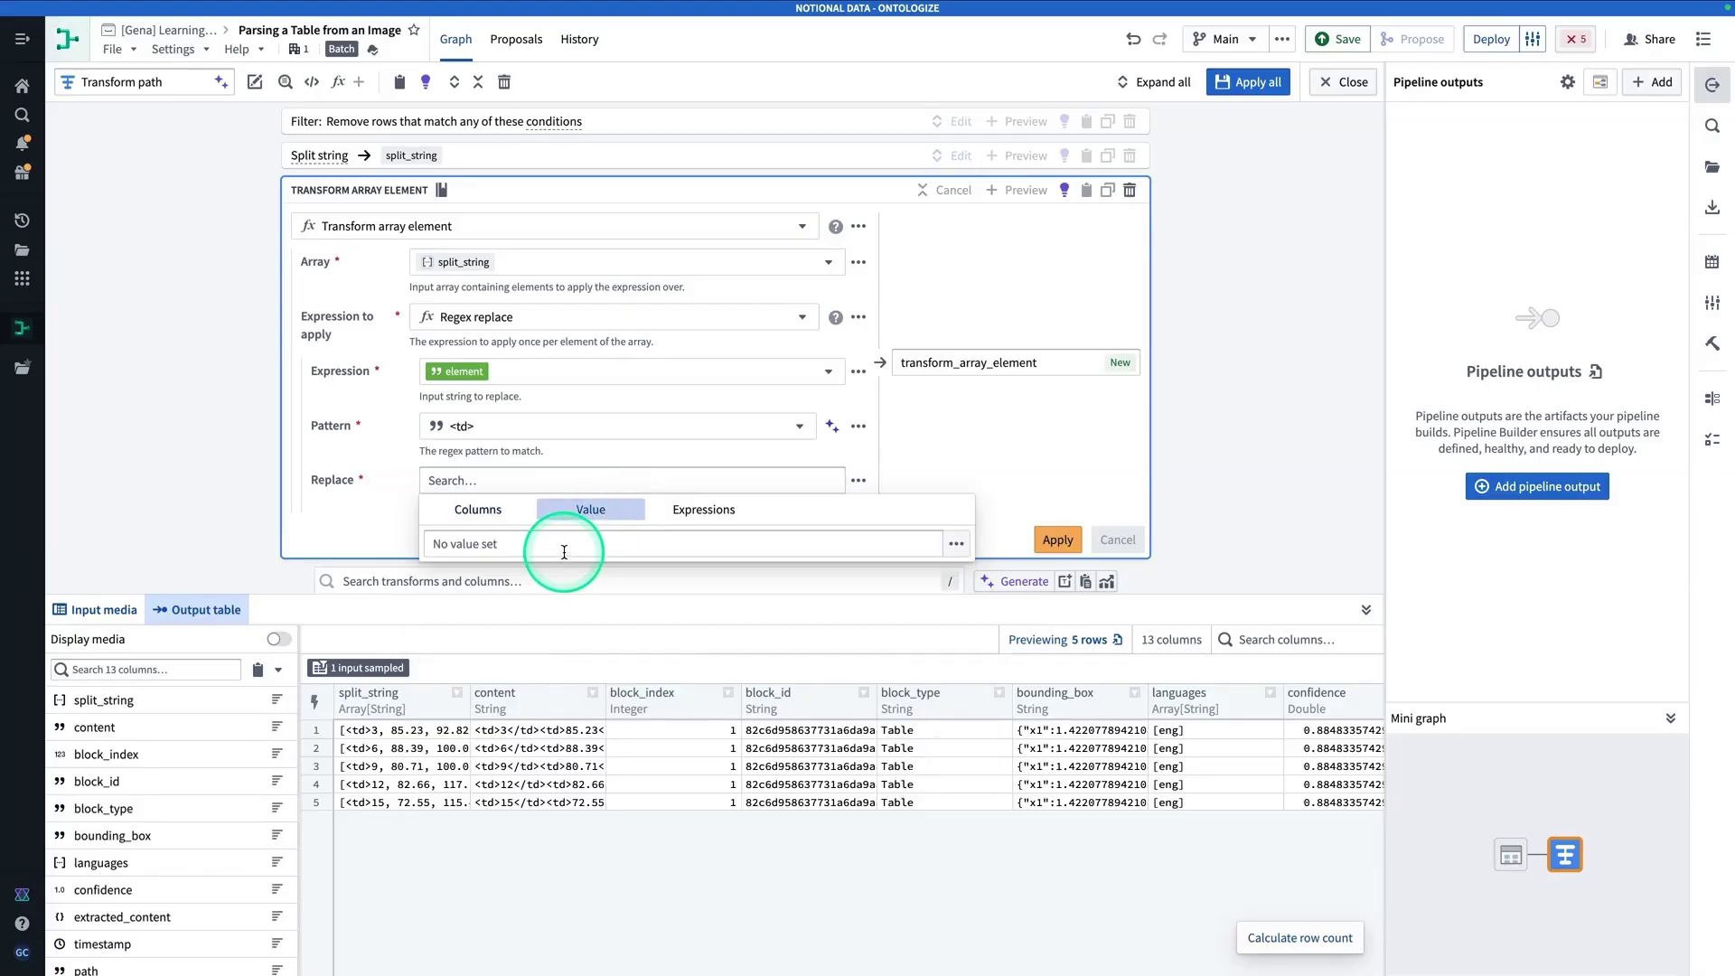
left_click(999, 457)
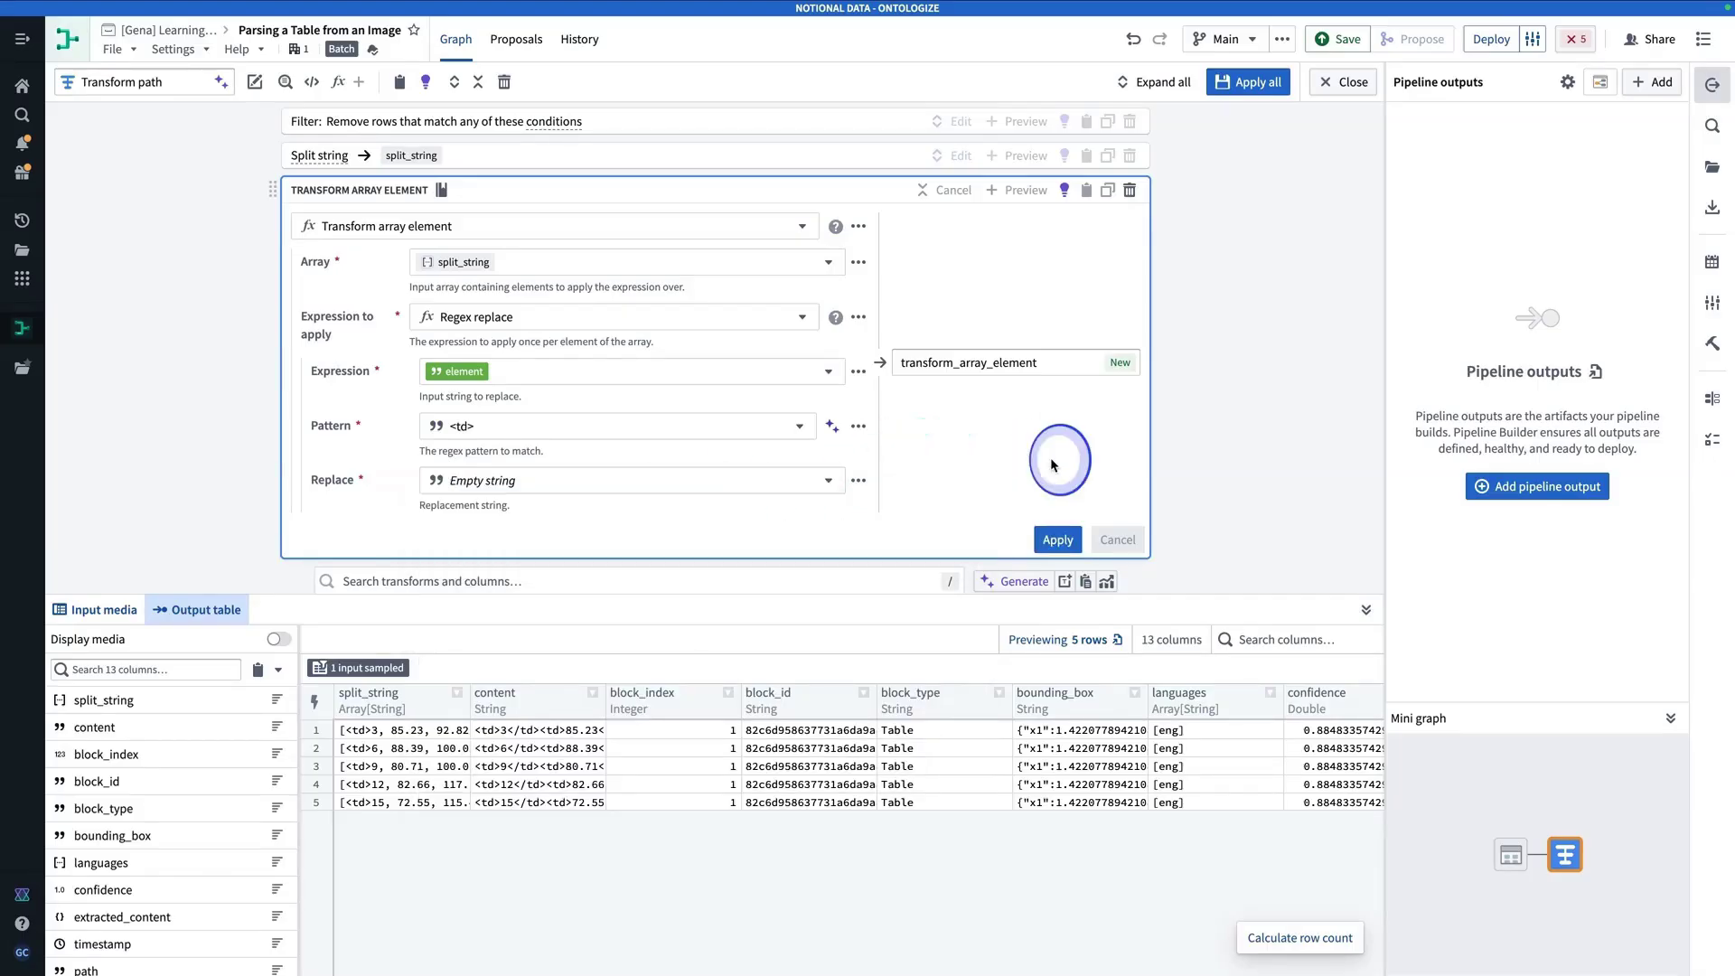
Step: Apply the transform with transform_array_element as the output column, and widen that column in the preview to check its values
left_click(1046, 365)
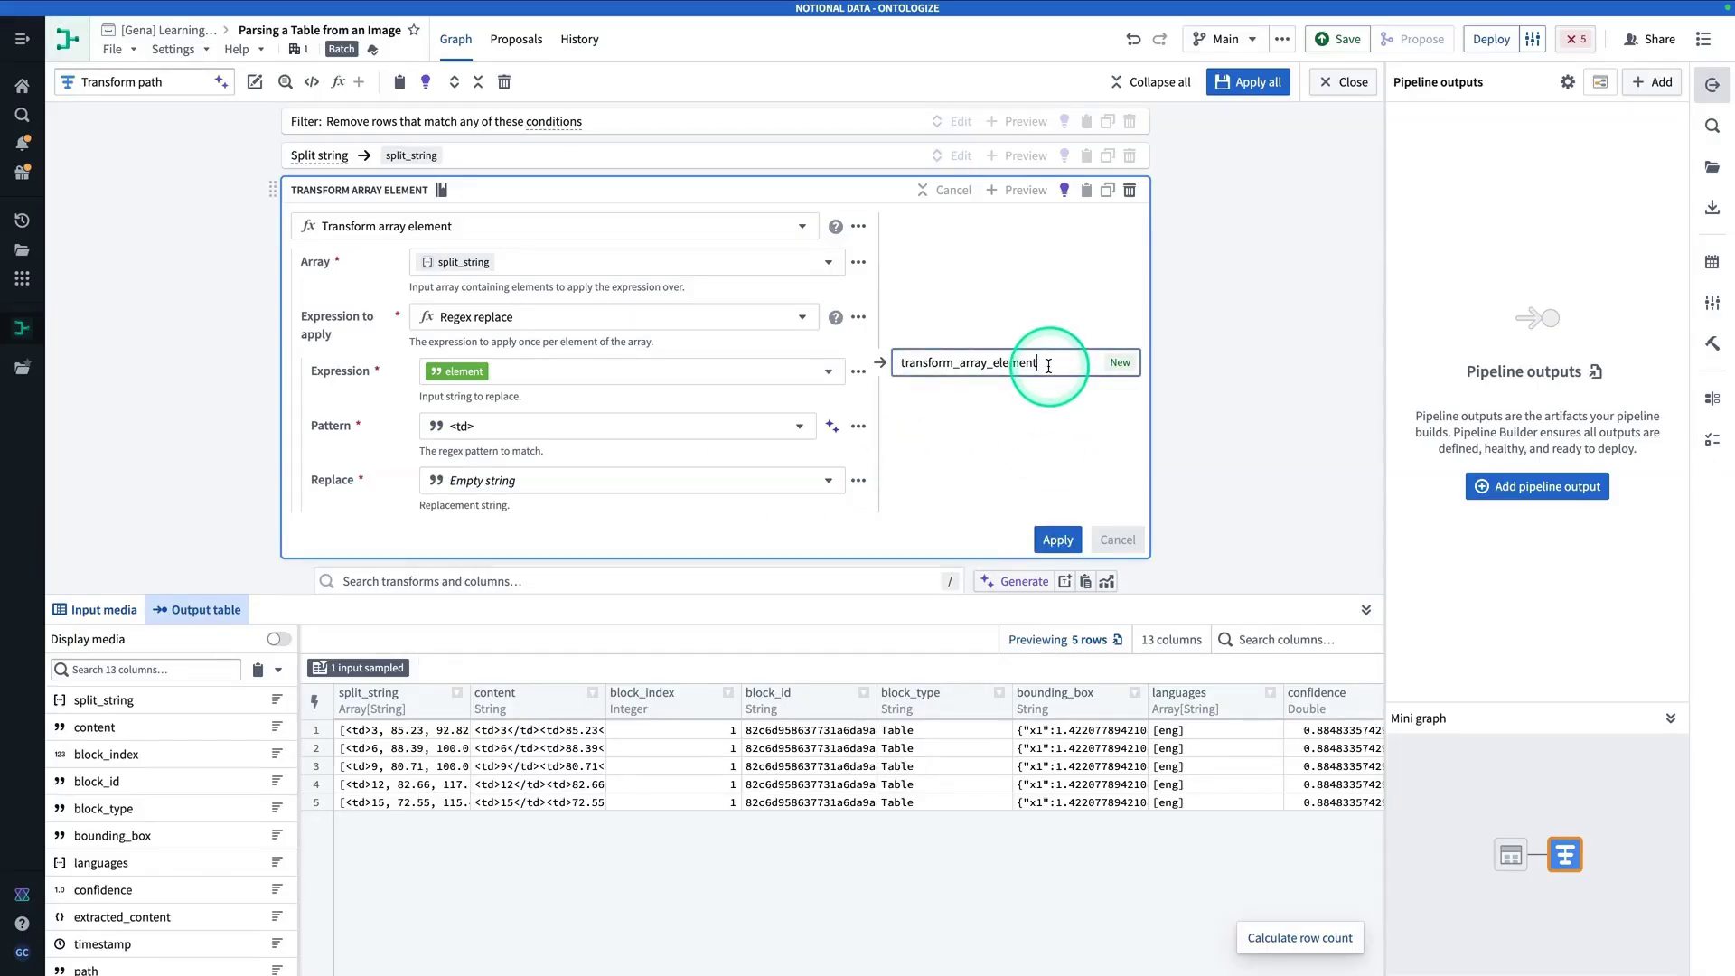
left_click(1050, 436)
left_click(1057, 541)
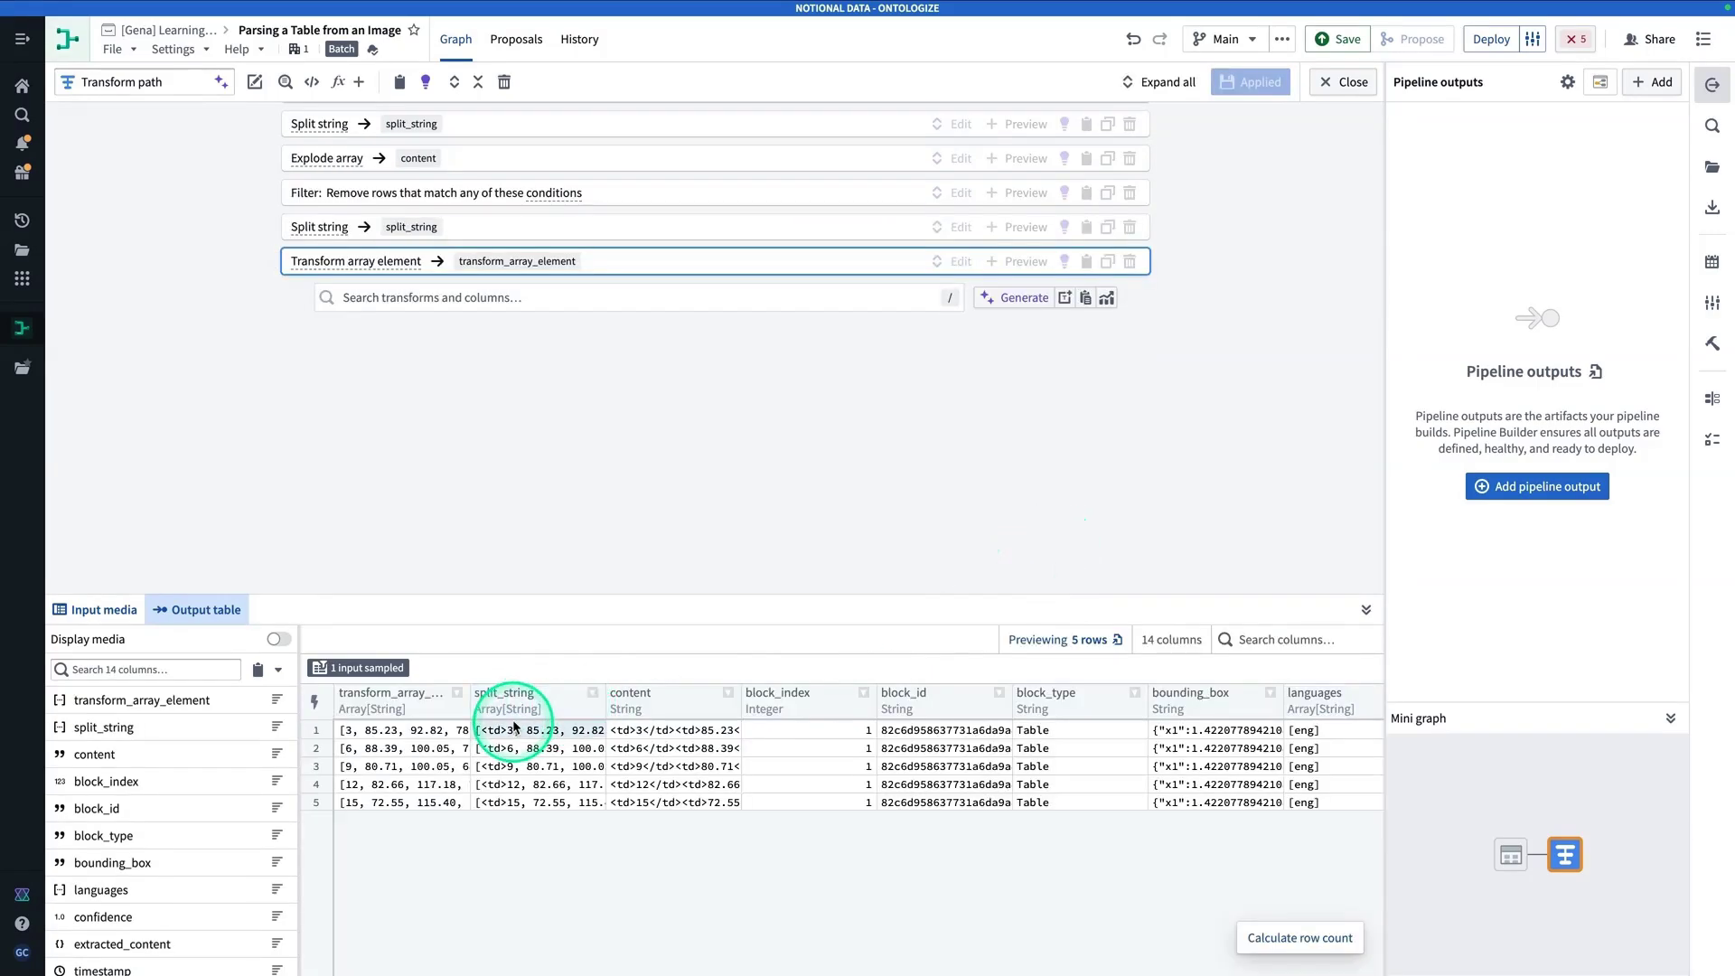
left_click_drag(468, 705, 855, 712)
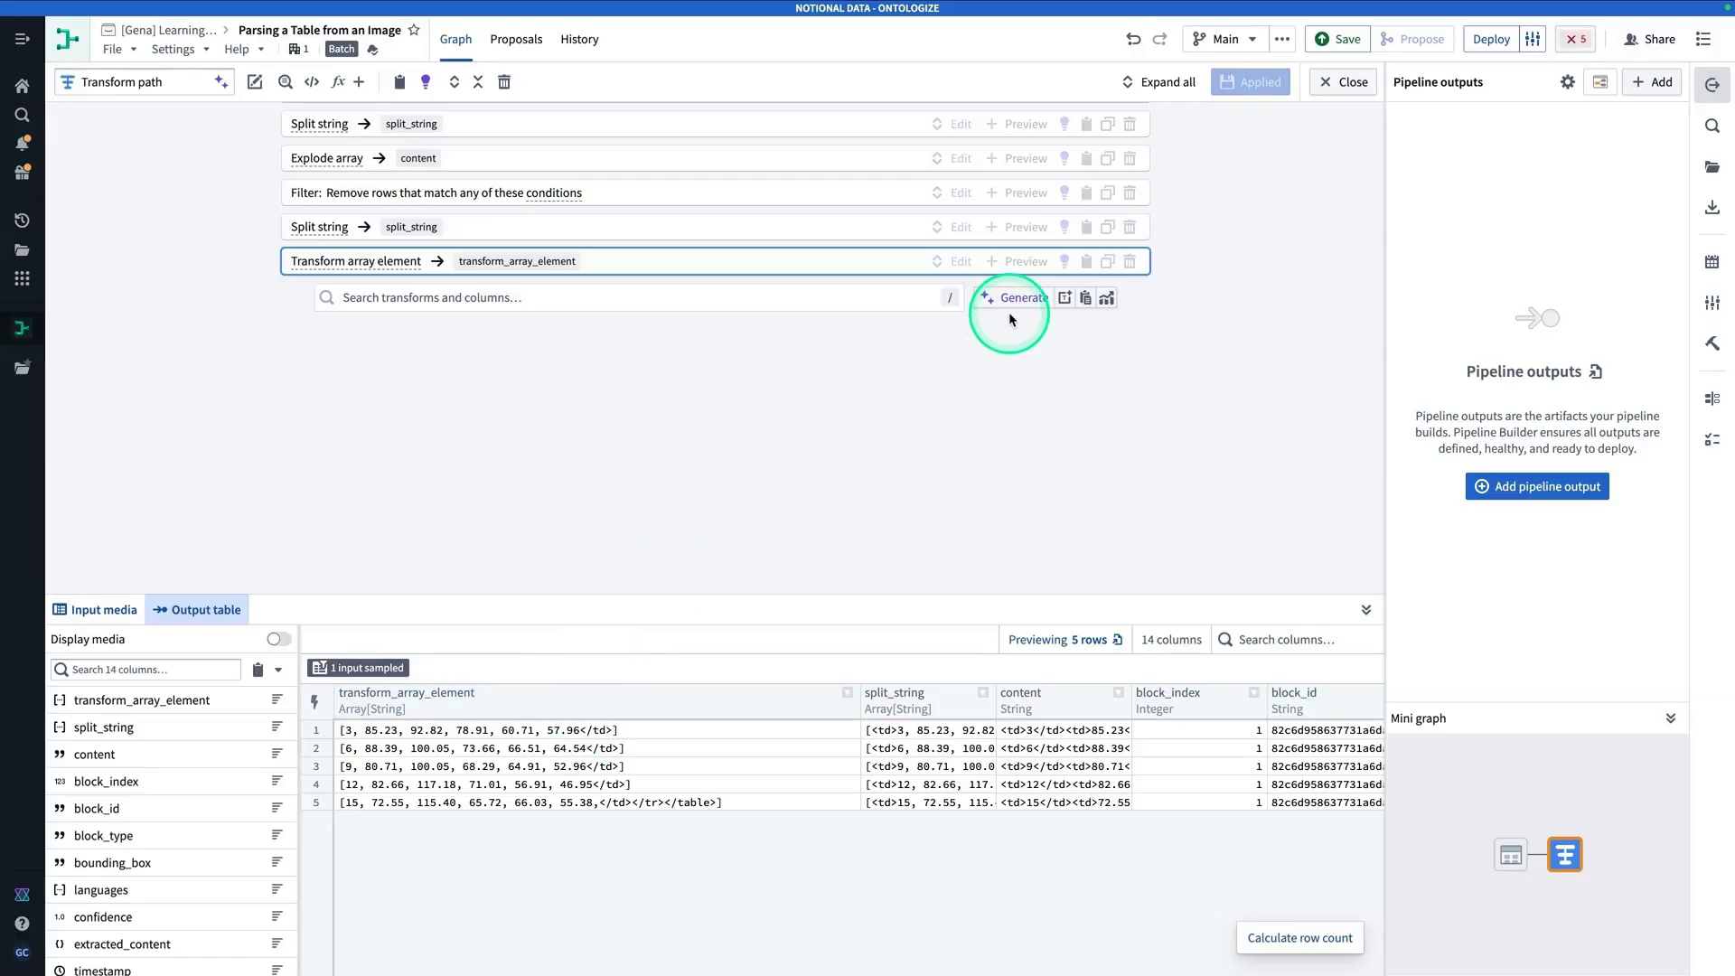
Step: Duplicate the Transform array element step and apply the copy with the pattern </td>.*$ and an empty string as replacement
left_click(1108, 263)
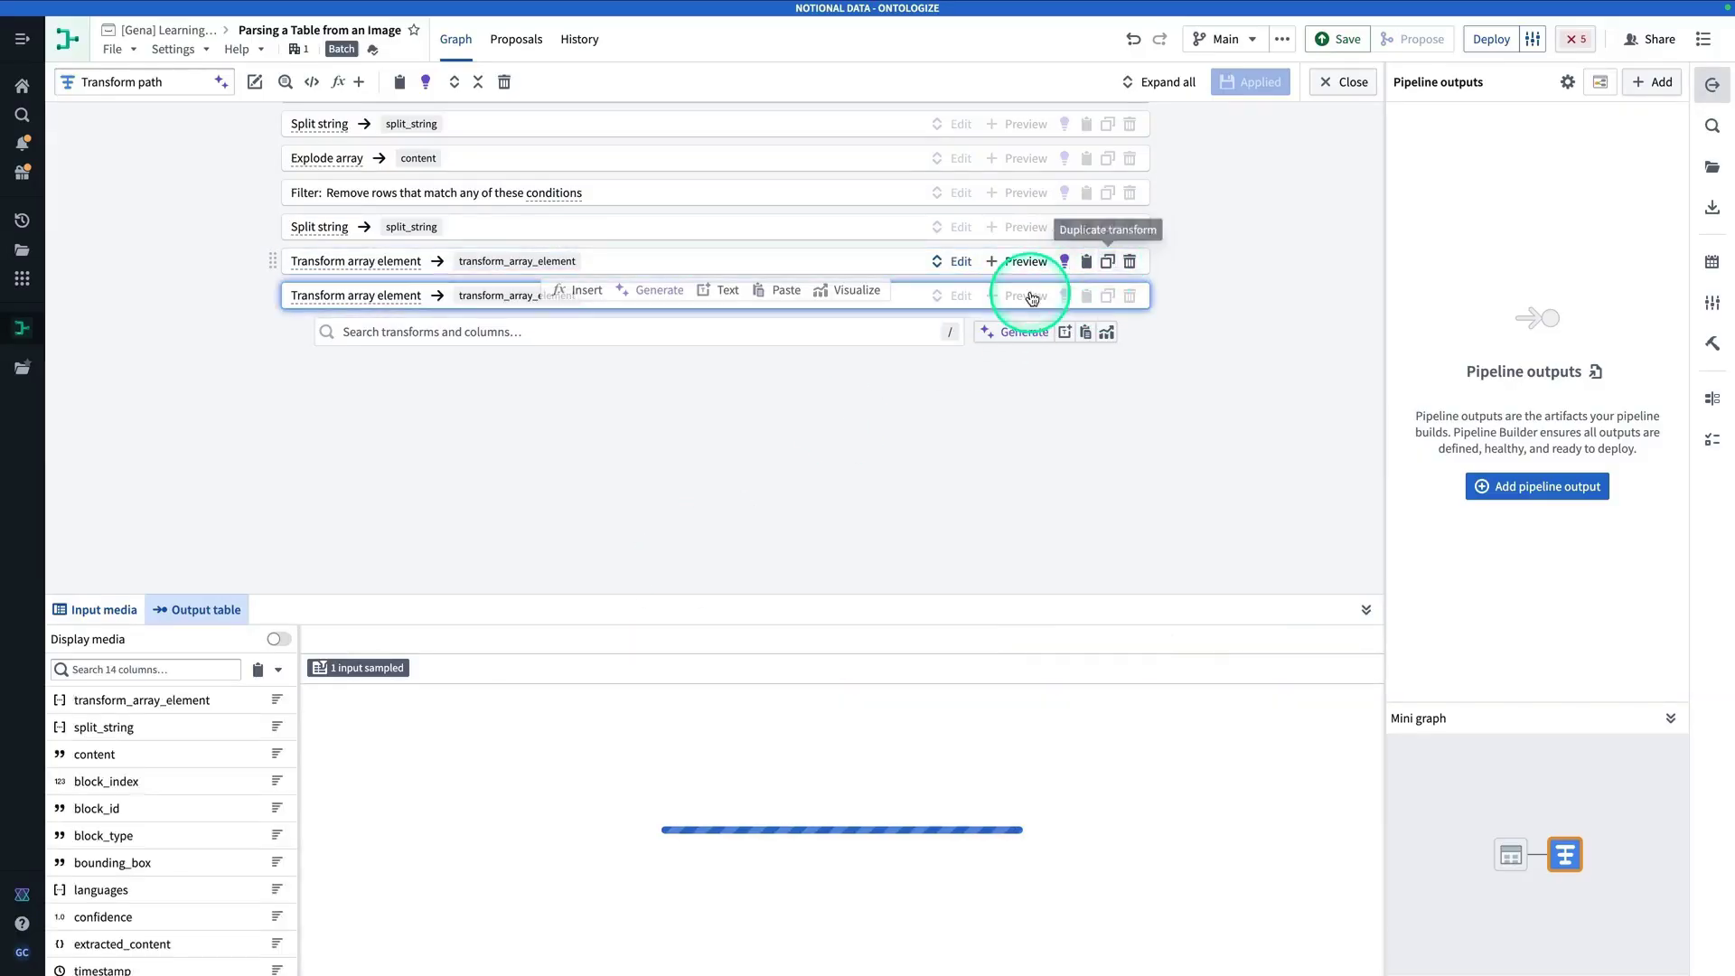
left_click(957, 298)
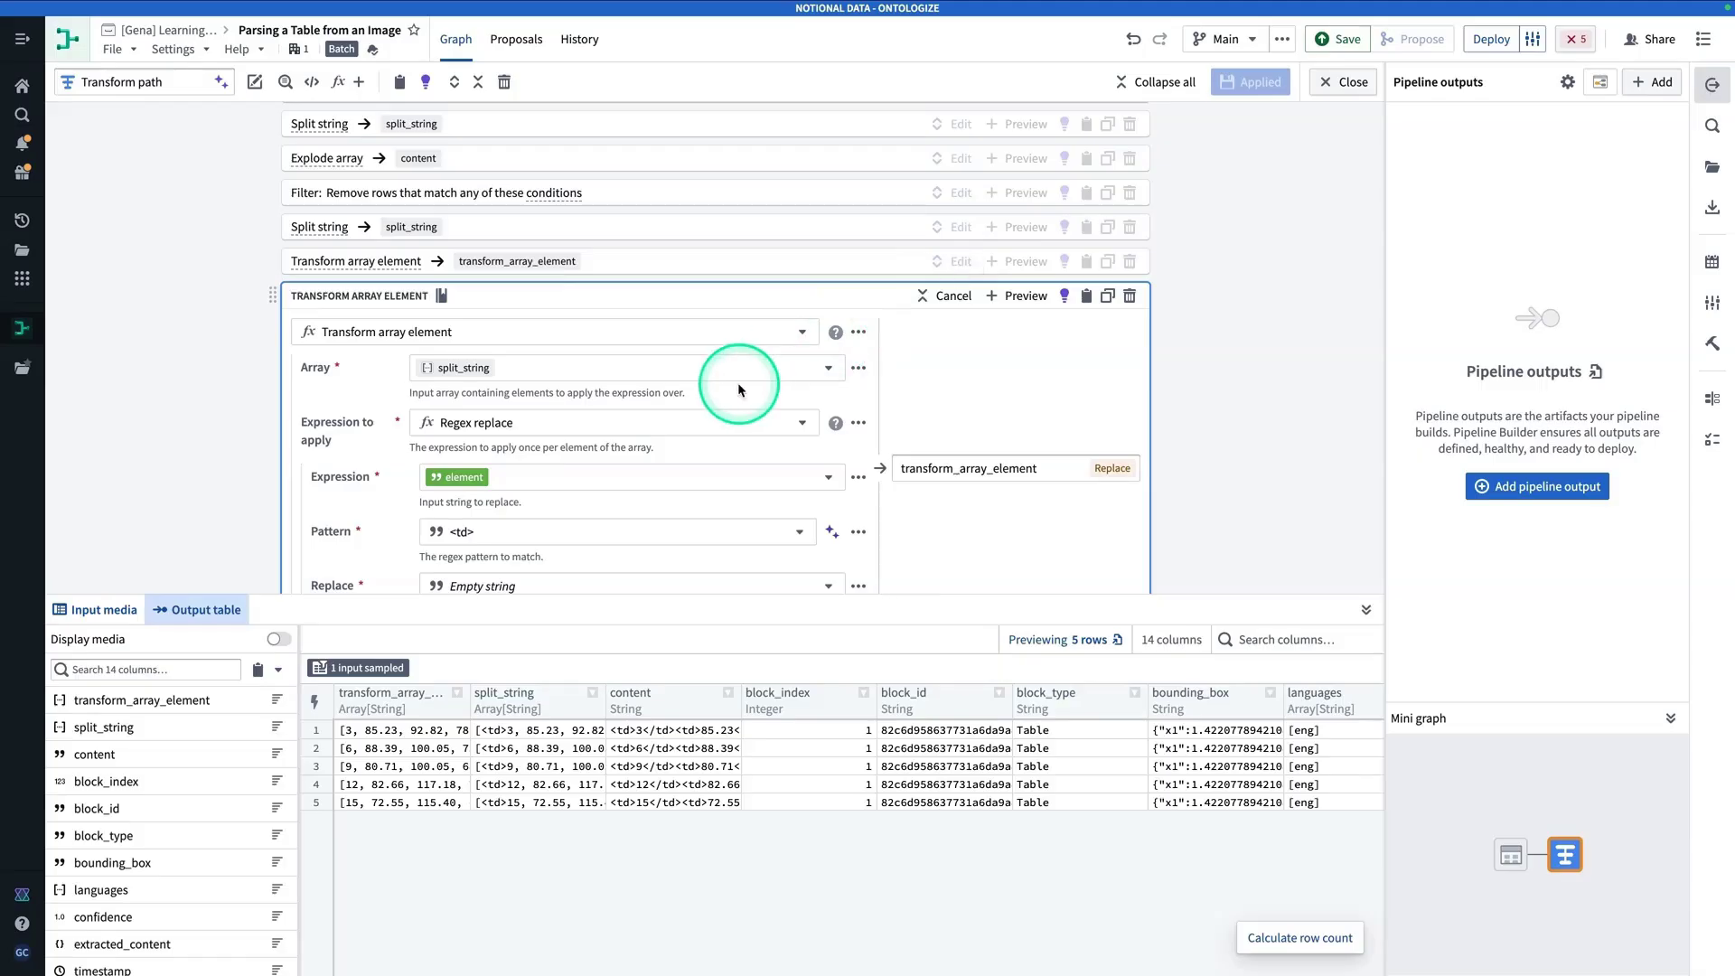
left_click(516, 430)
left_click(500, 502)
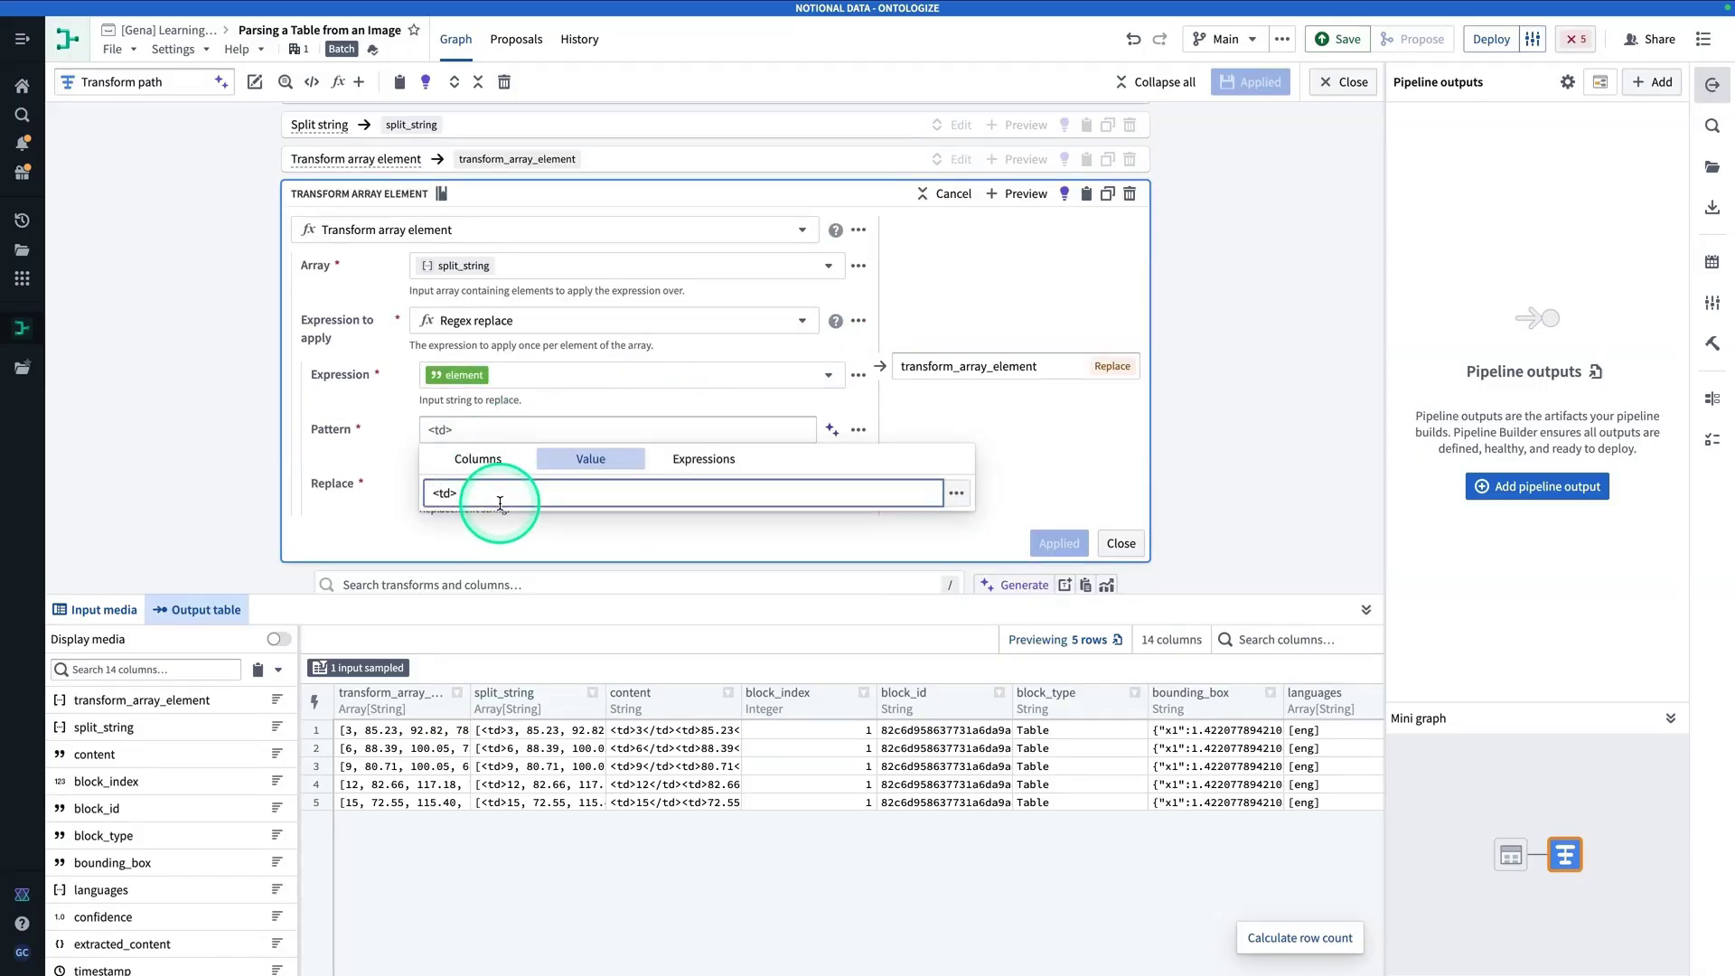
key("Left")
key("Left")
key("Left")
type("/")
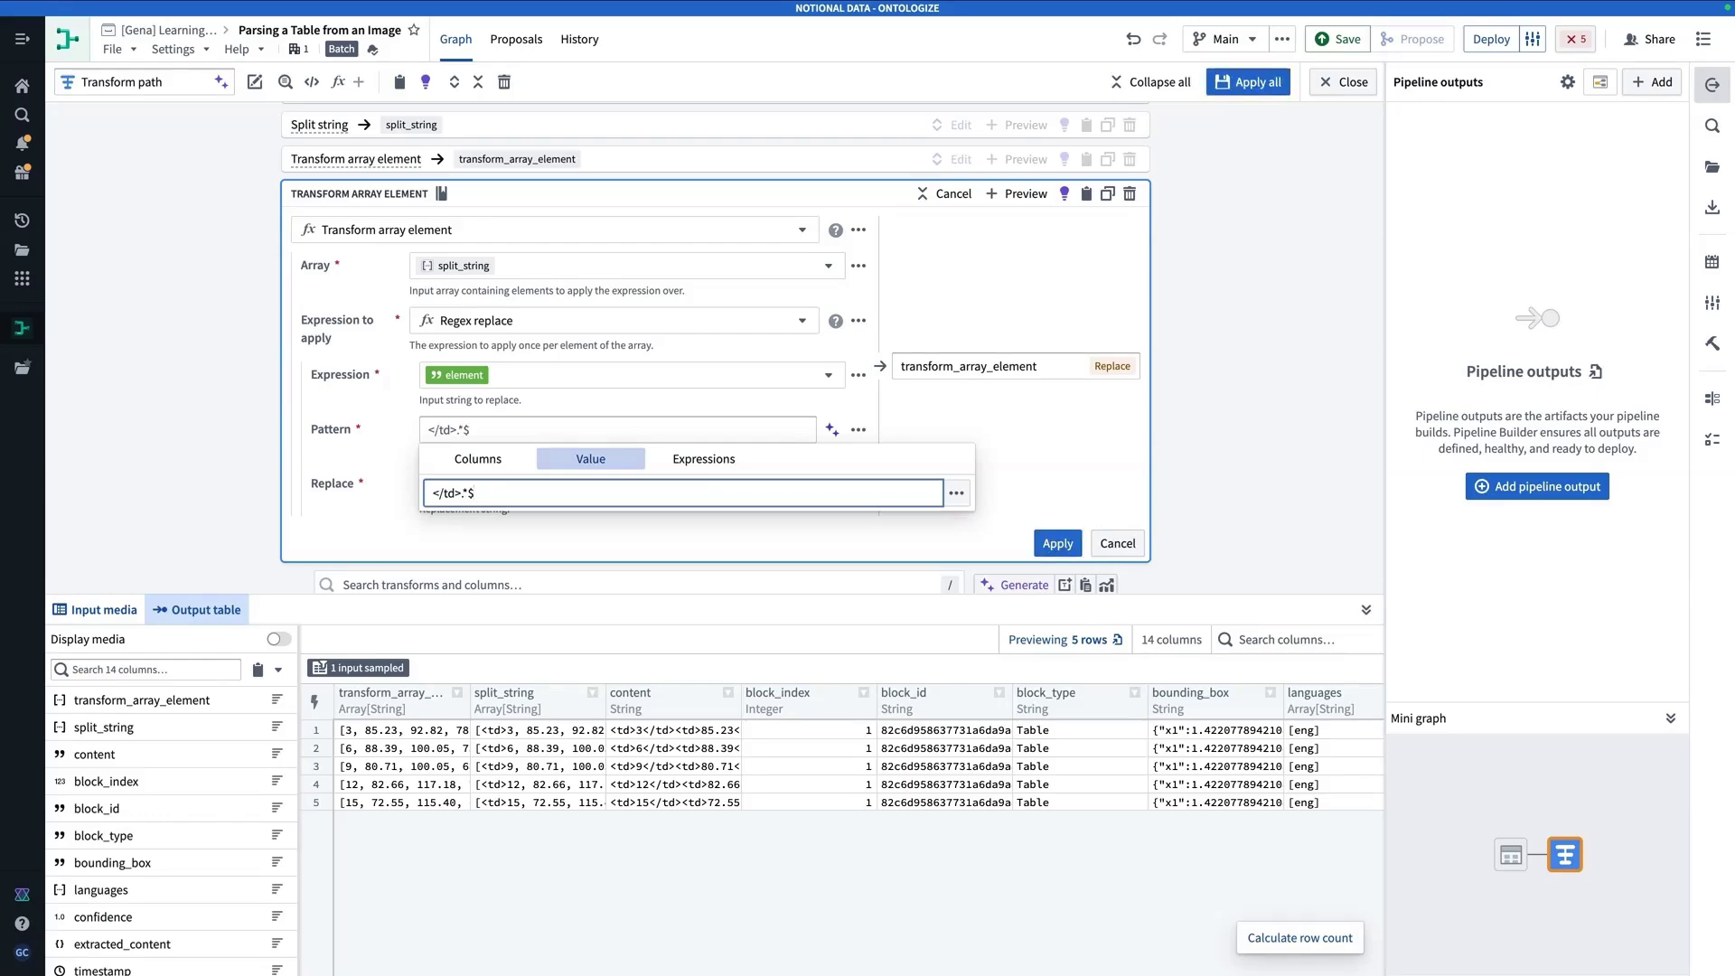
left_click(977, 425)
left_click(731, 479)
left_click(641, 545)
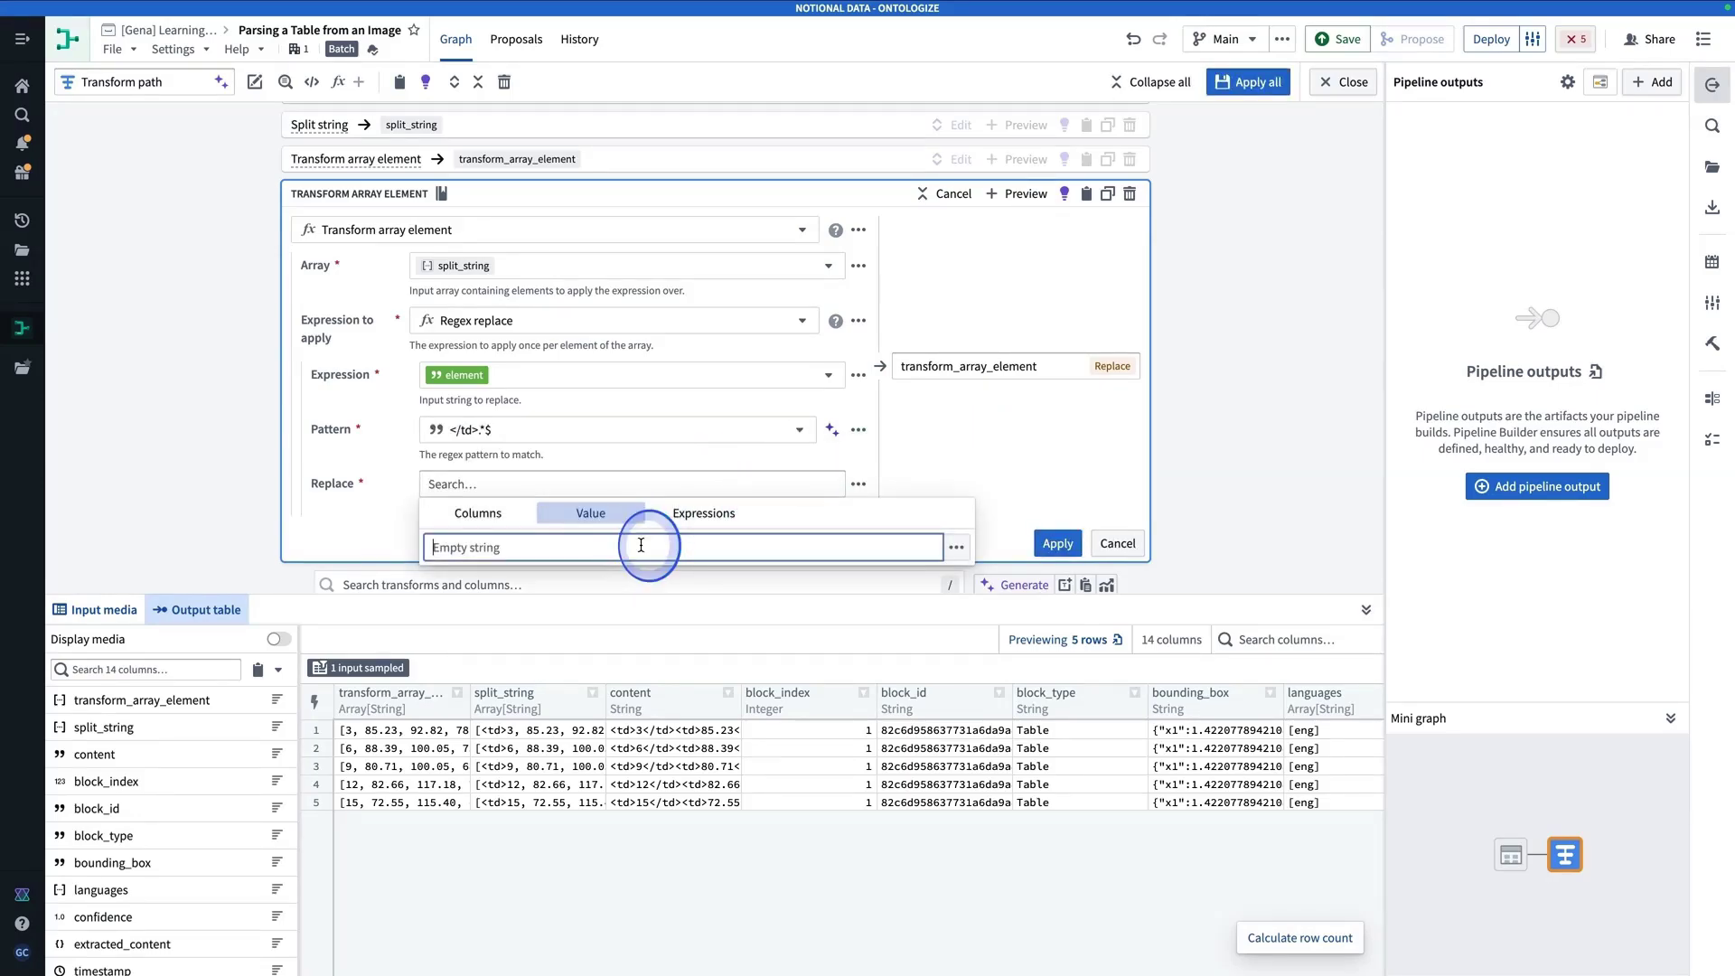
left_click(711, 340)
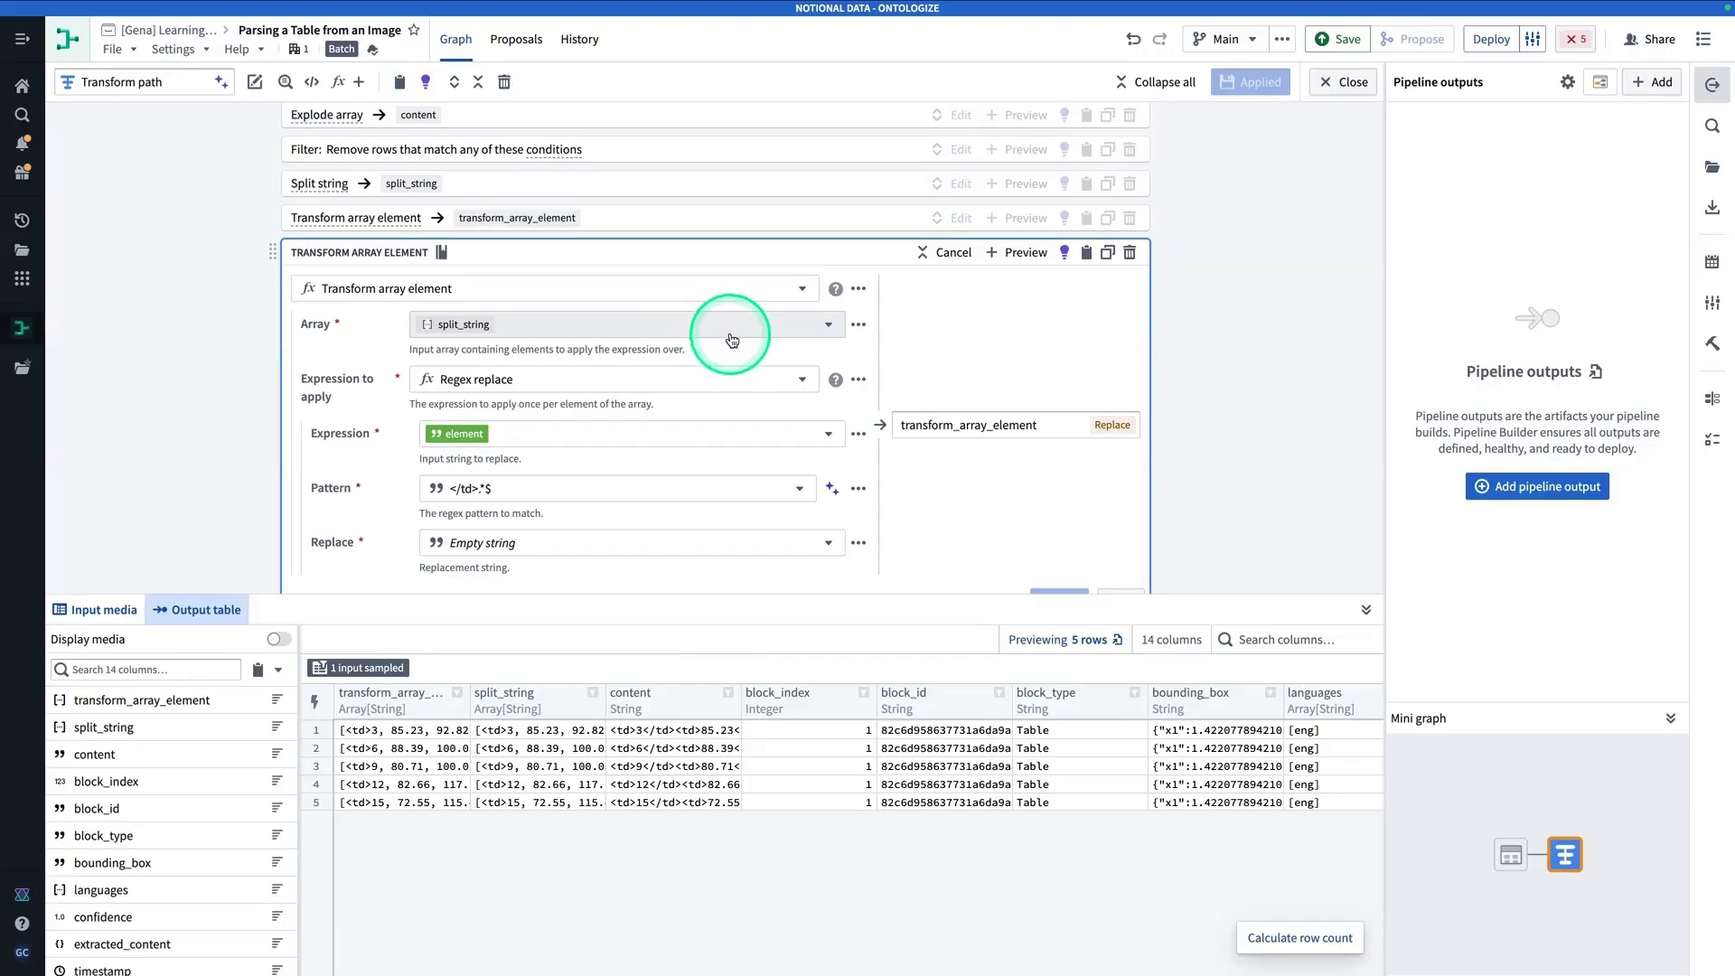
Step: Set the duplicated transform's array to transform_array_element, apply it, and widen the resulting column in the preview to check the cleaned values
left_click(628, 305)
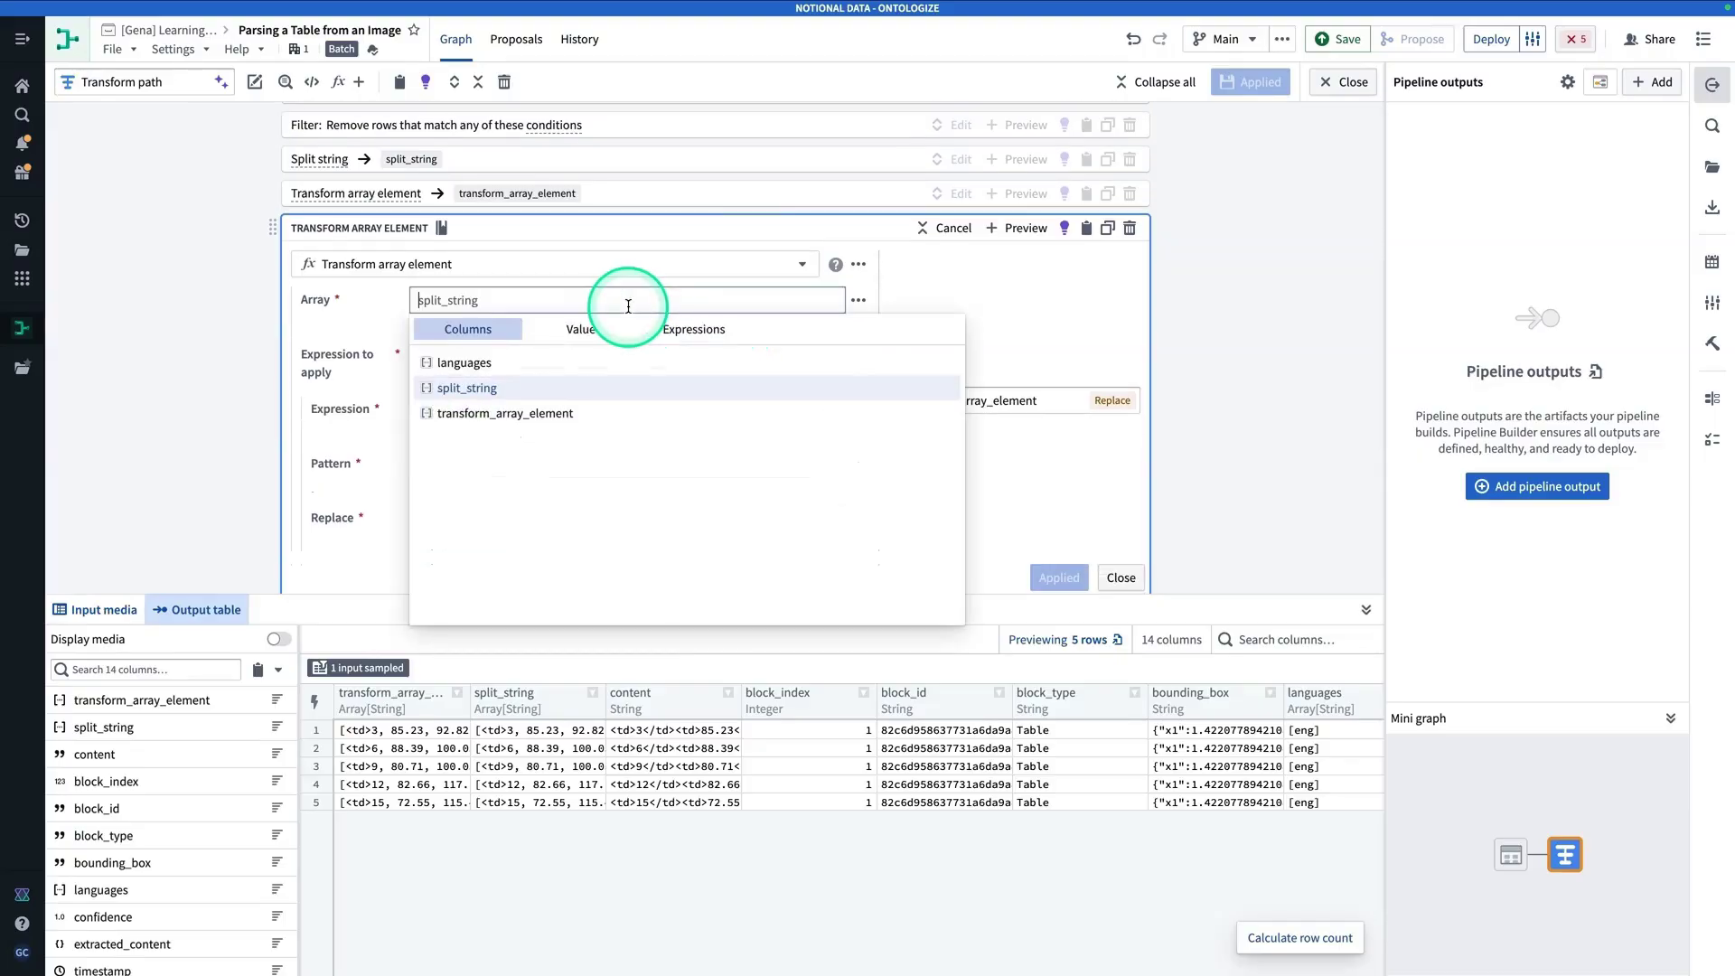
left_click(589, 413)
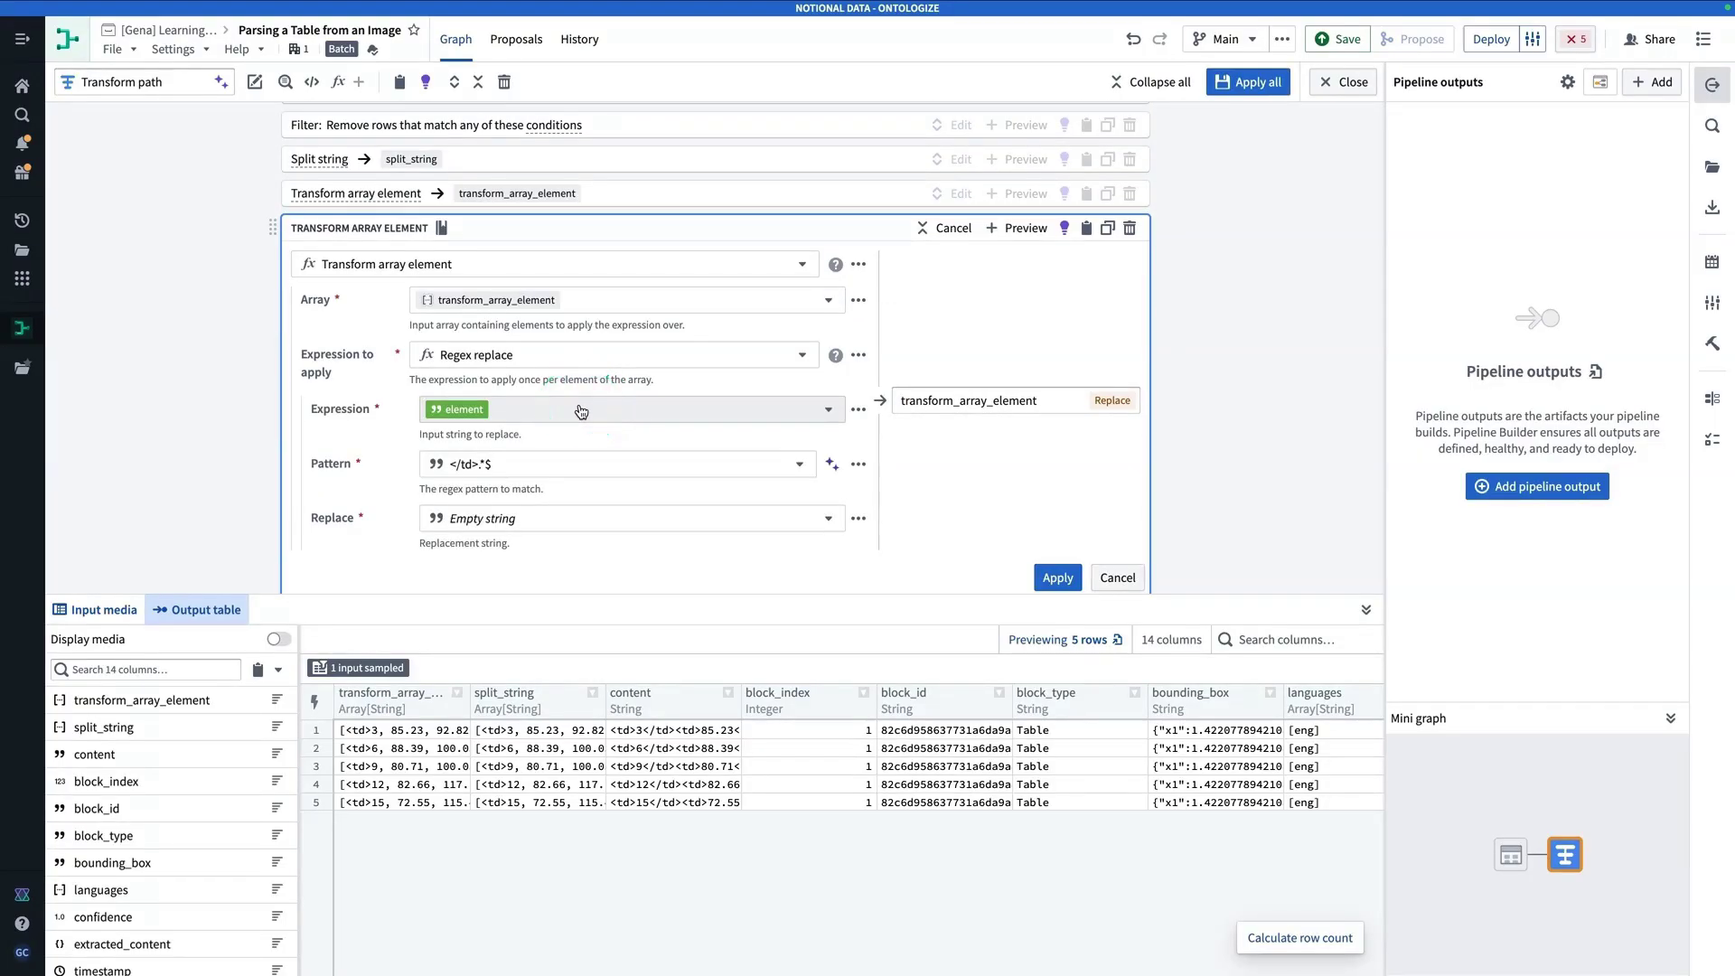
left_click(1265, 562)
left_click(1057, 568)
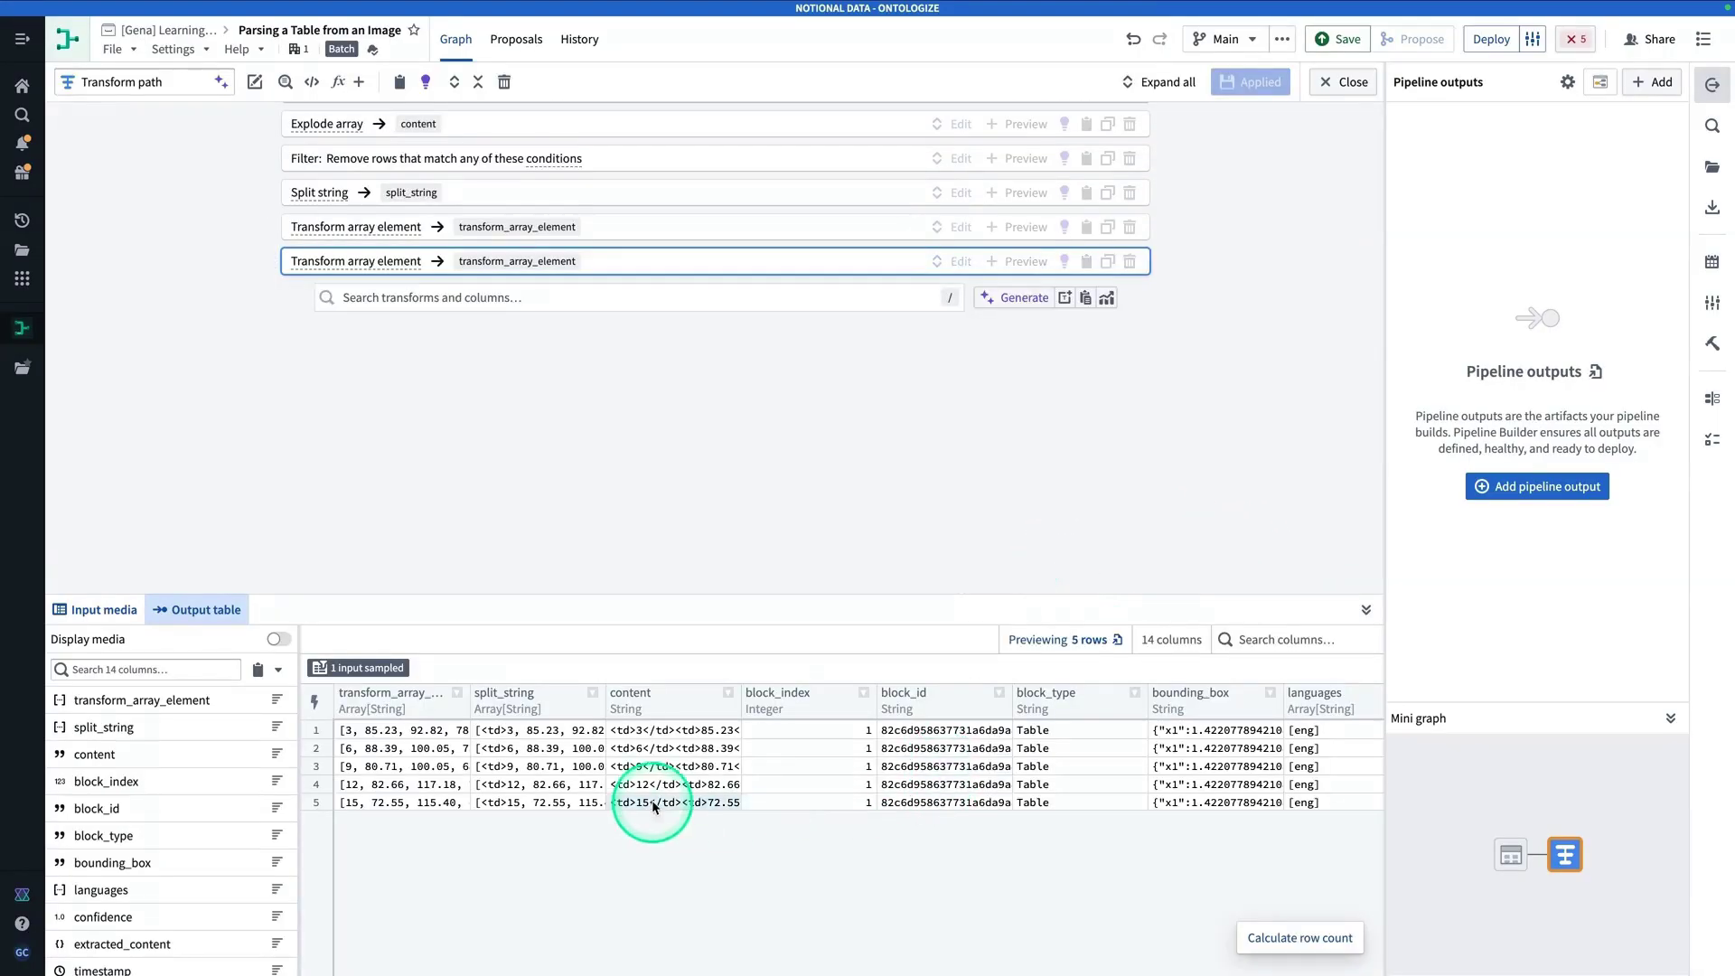
left_click_drag(467, 709, 1118, 708)
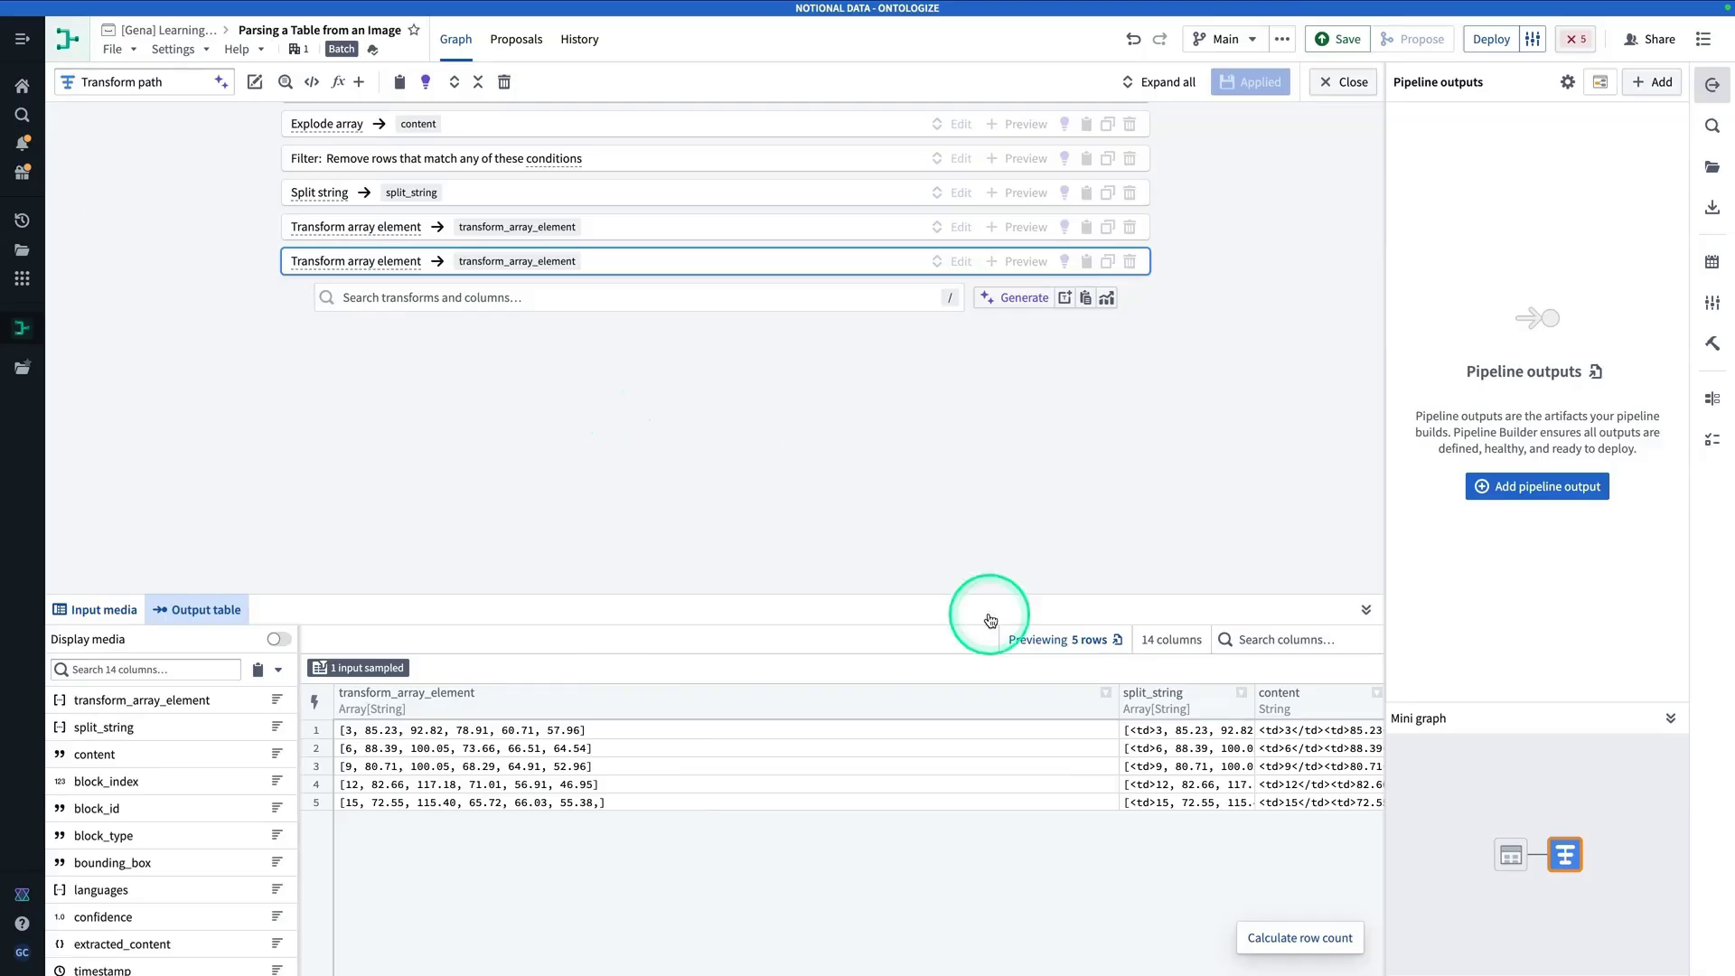
Step: Add an Array elements to columns transform at the end of the path, with transform_array_element as its array
scroll(686, 488, "up", 2)
left_click(556, 437)
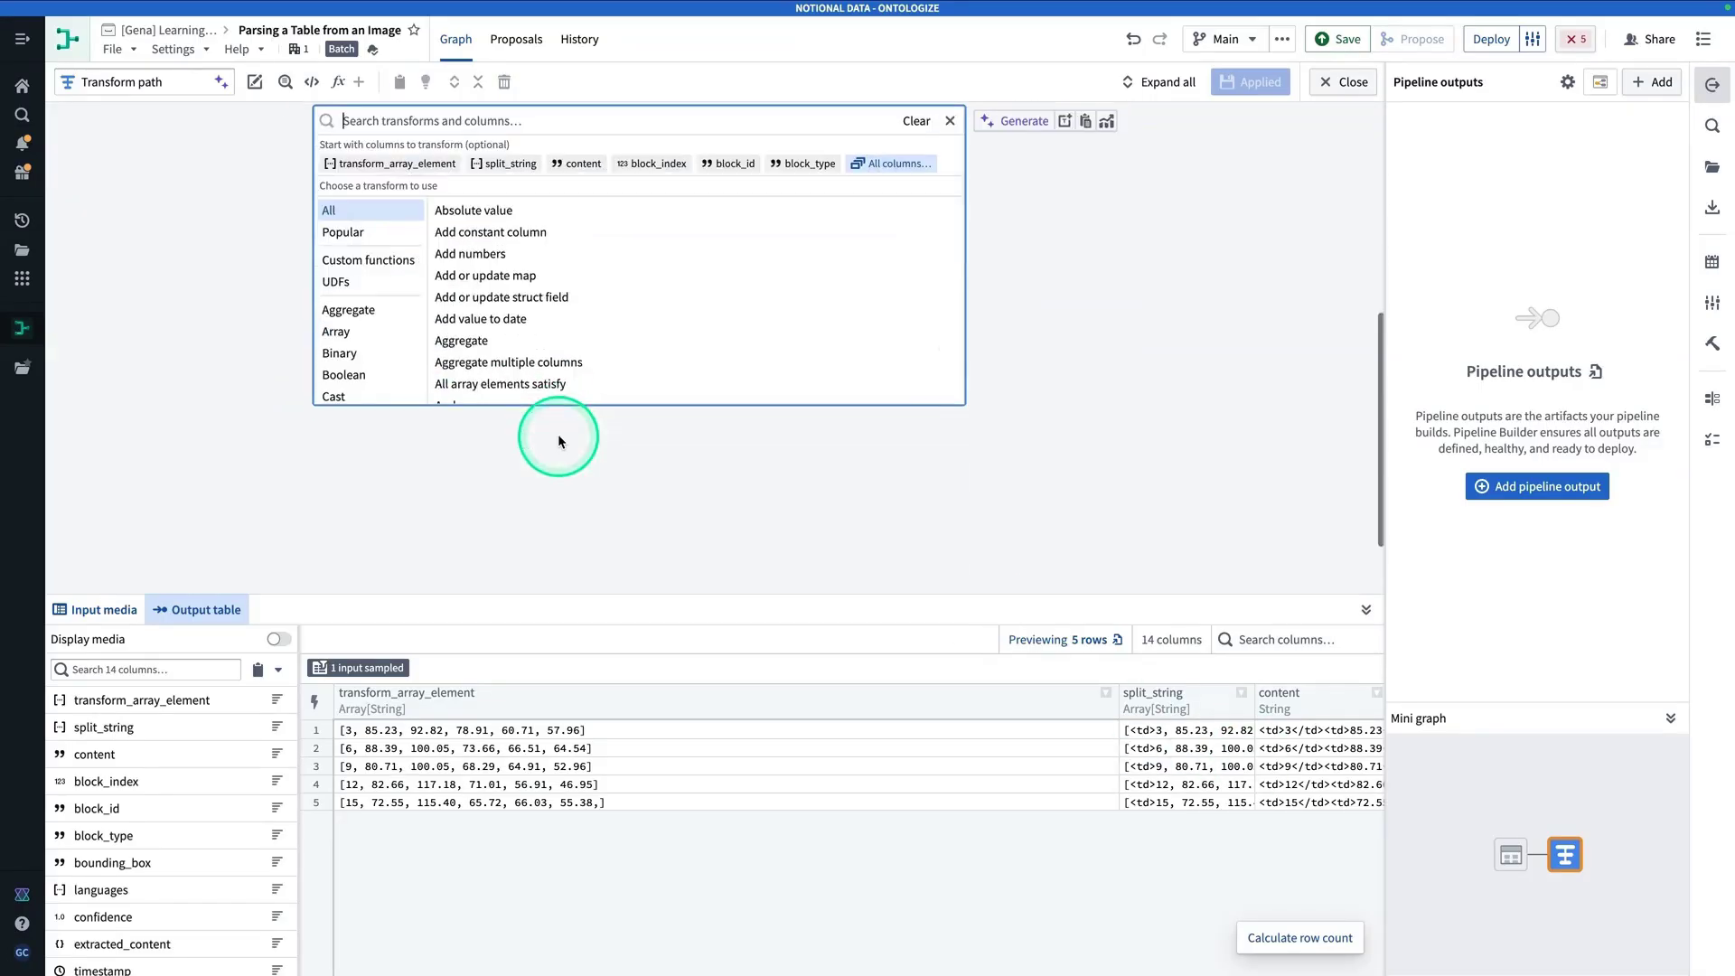
type("array ele")
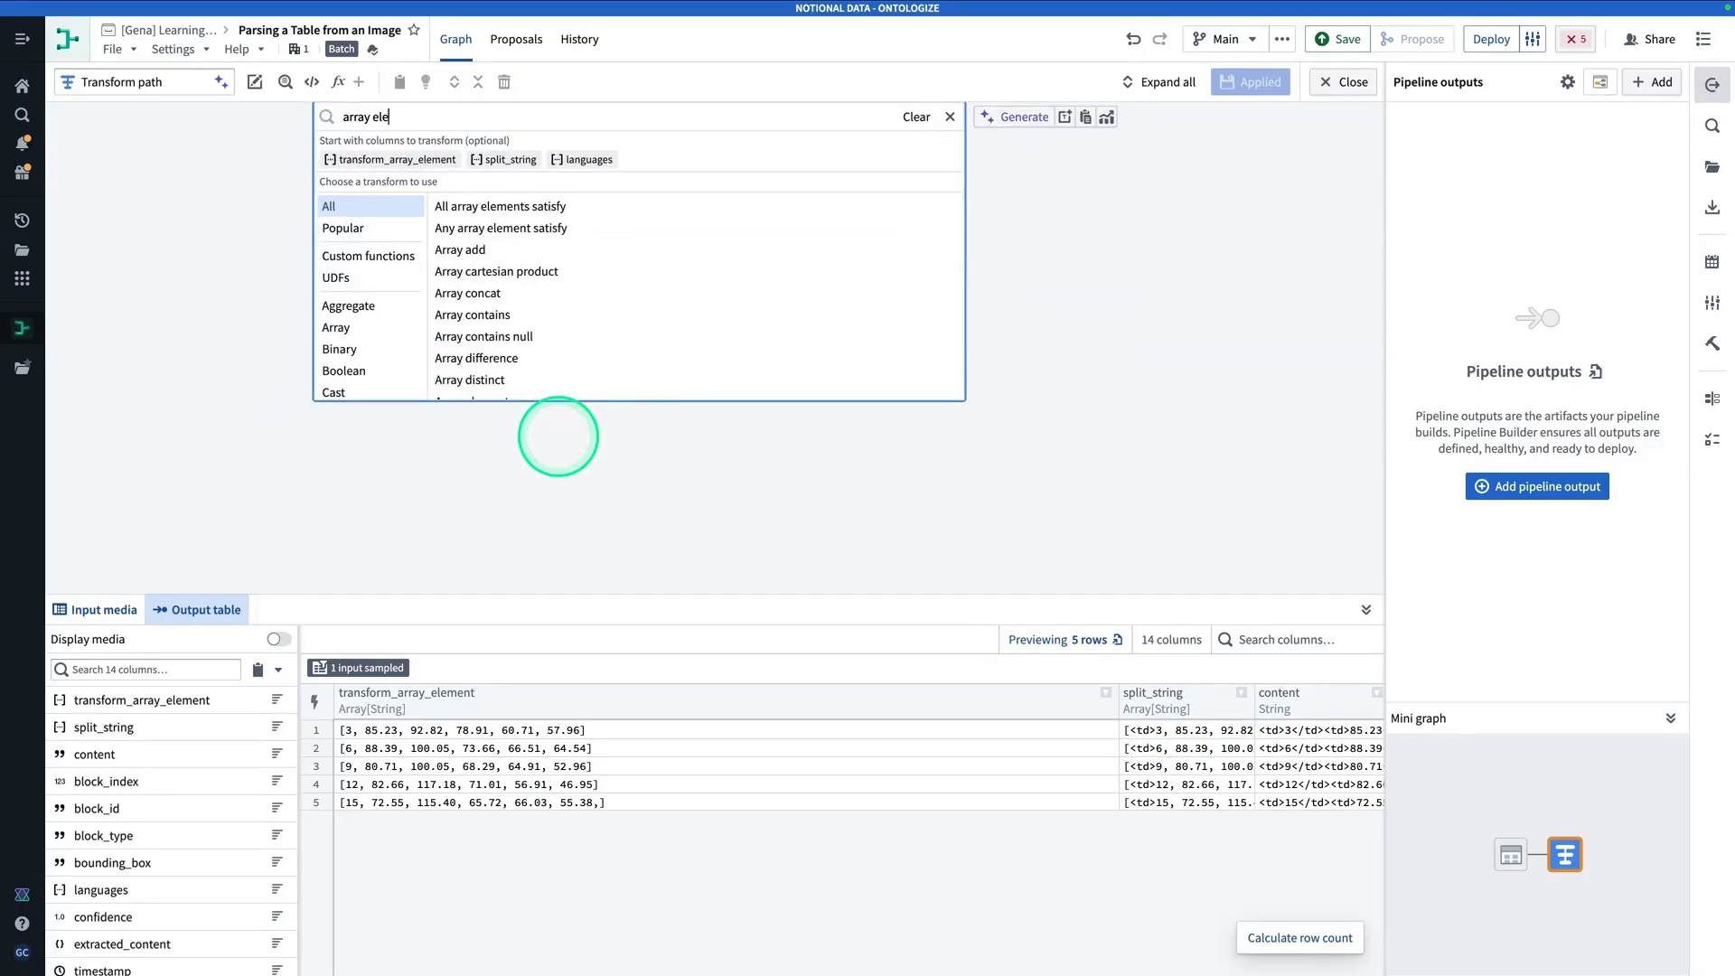
type("ments to")
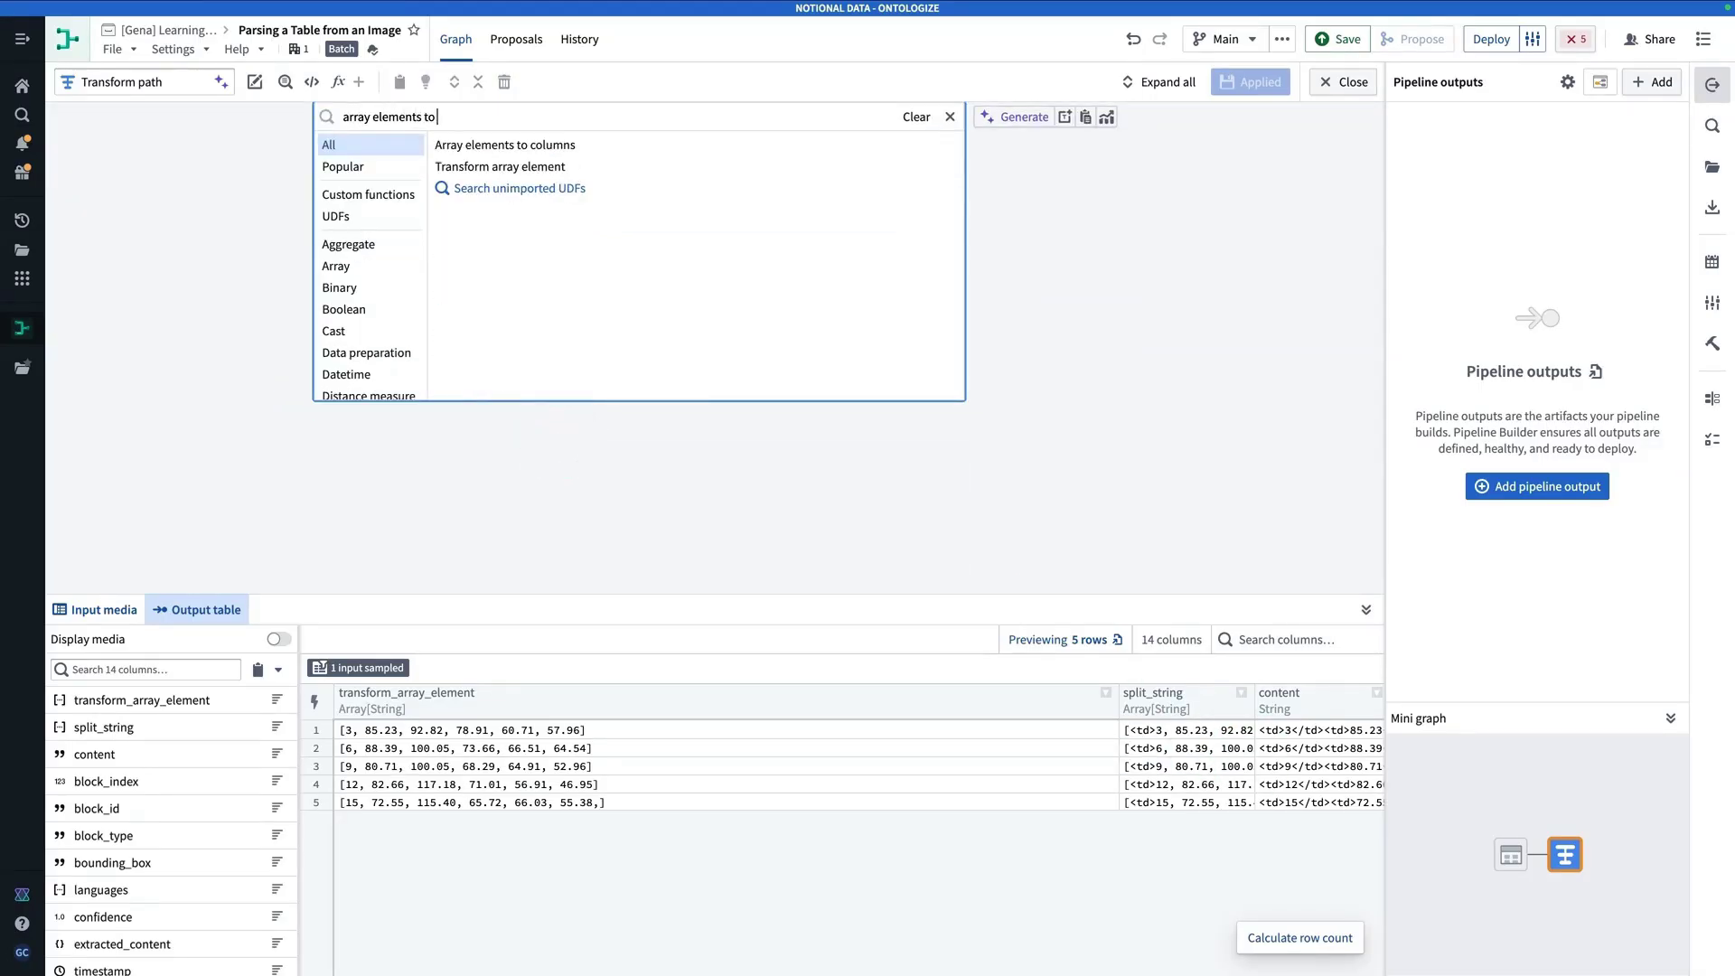
left_click(685, 145)
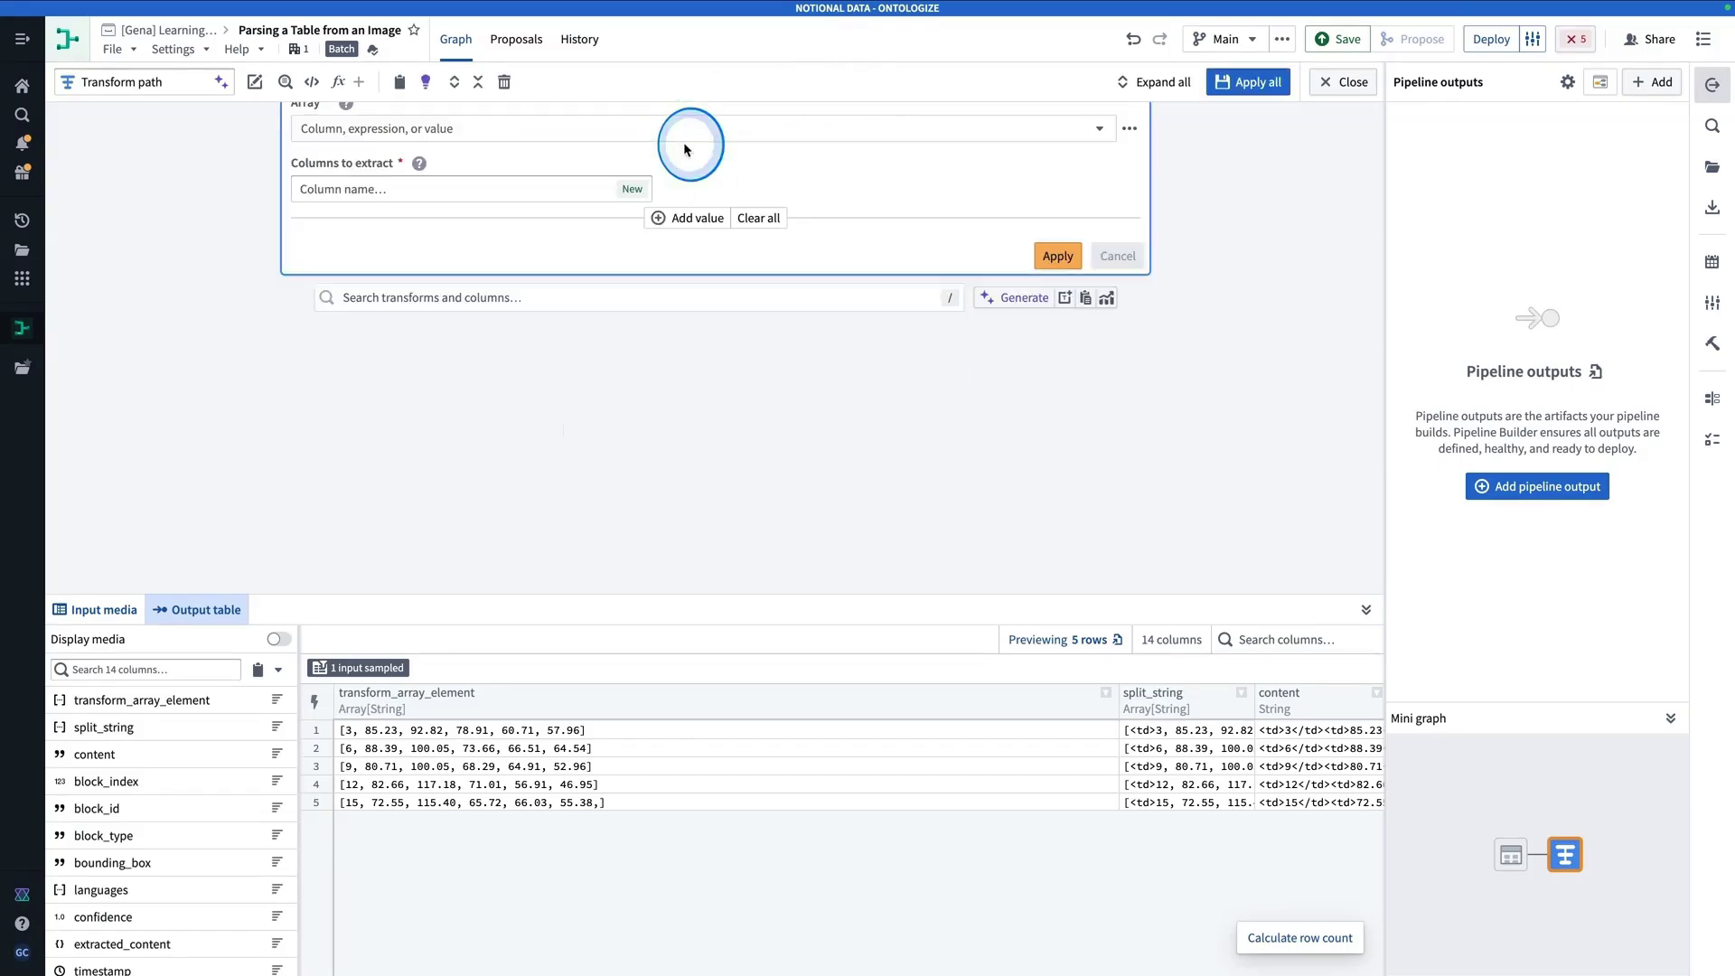
left_click(655, 230)
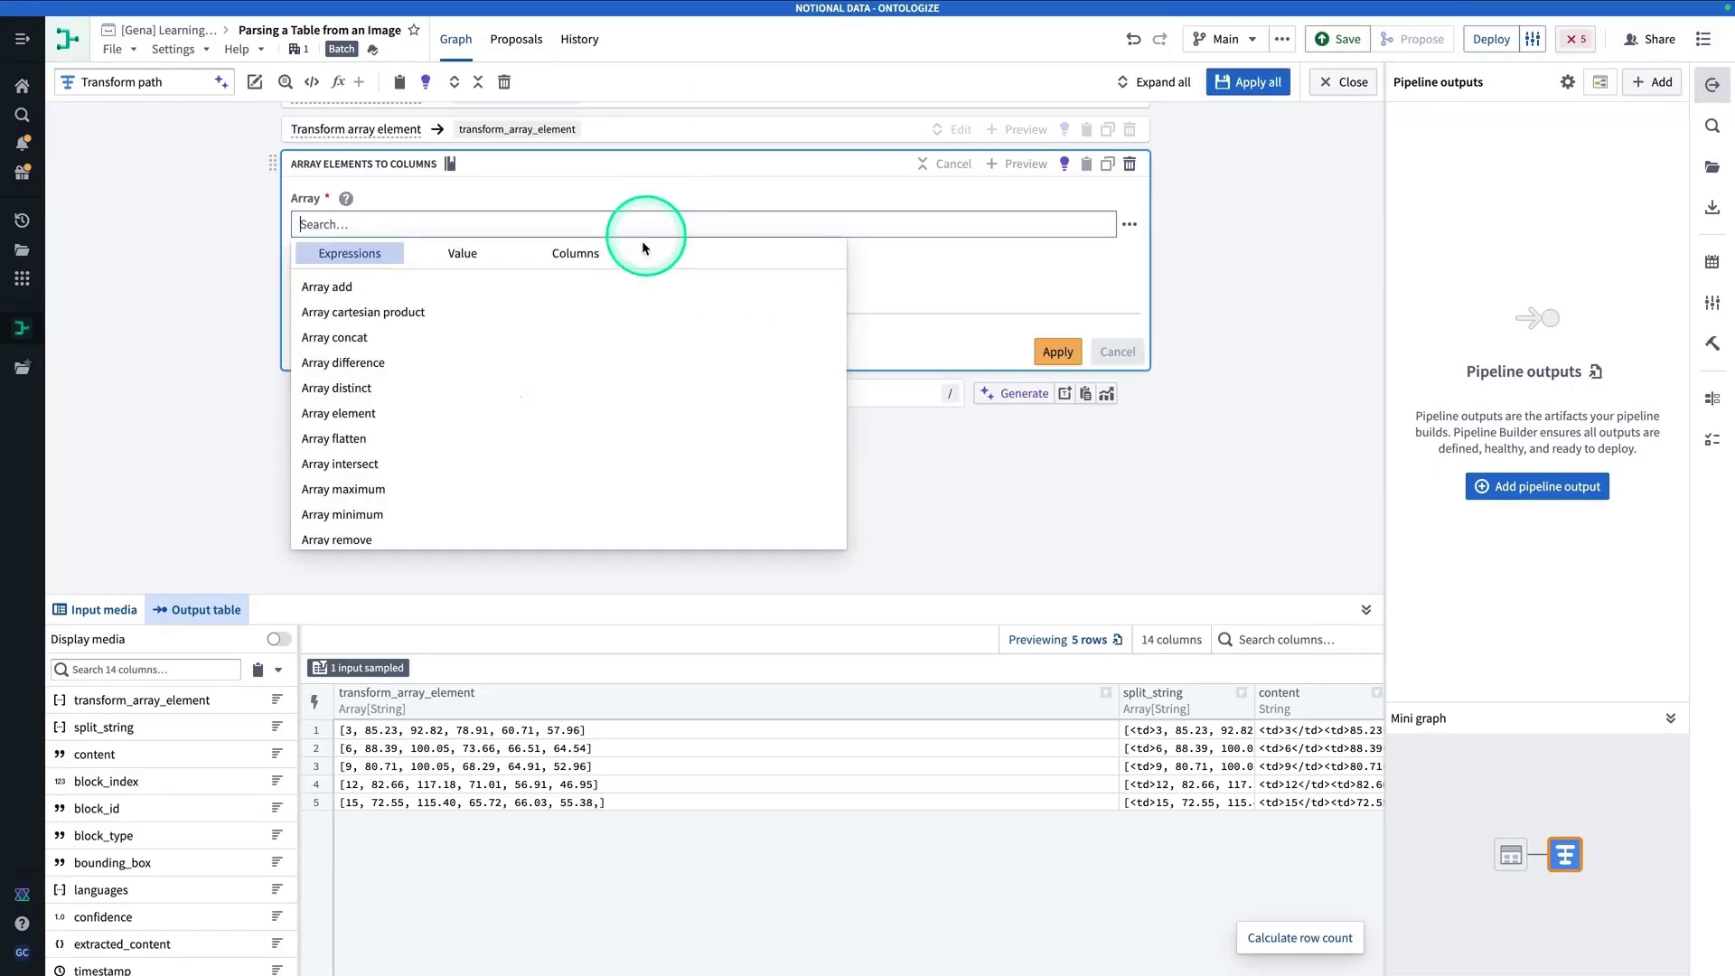
left_click(578, 254)
left_click(522, 335)
Step: Set the transform's array to transform_array_element and name the first column to extract salt_concentration
left_click(538, 284)
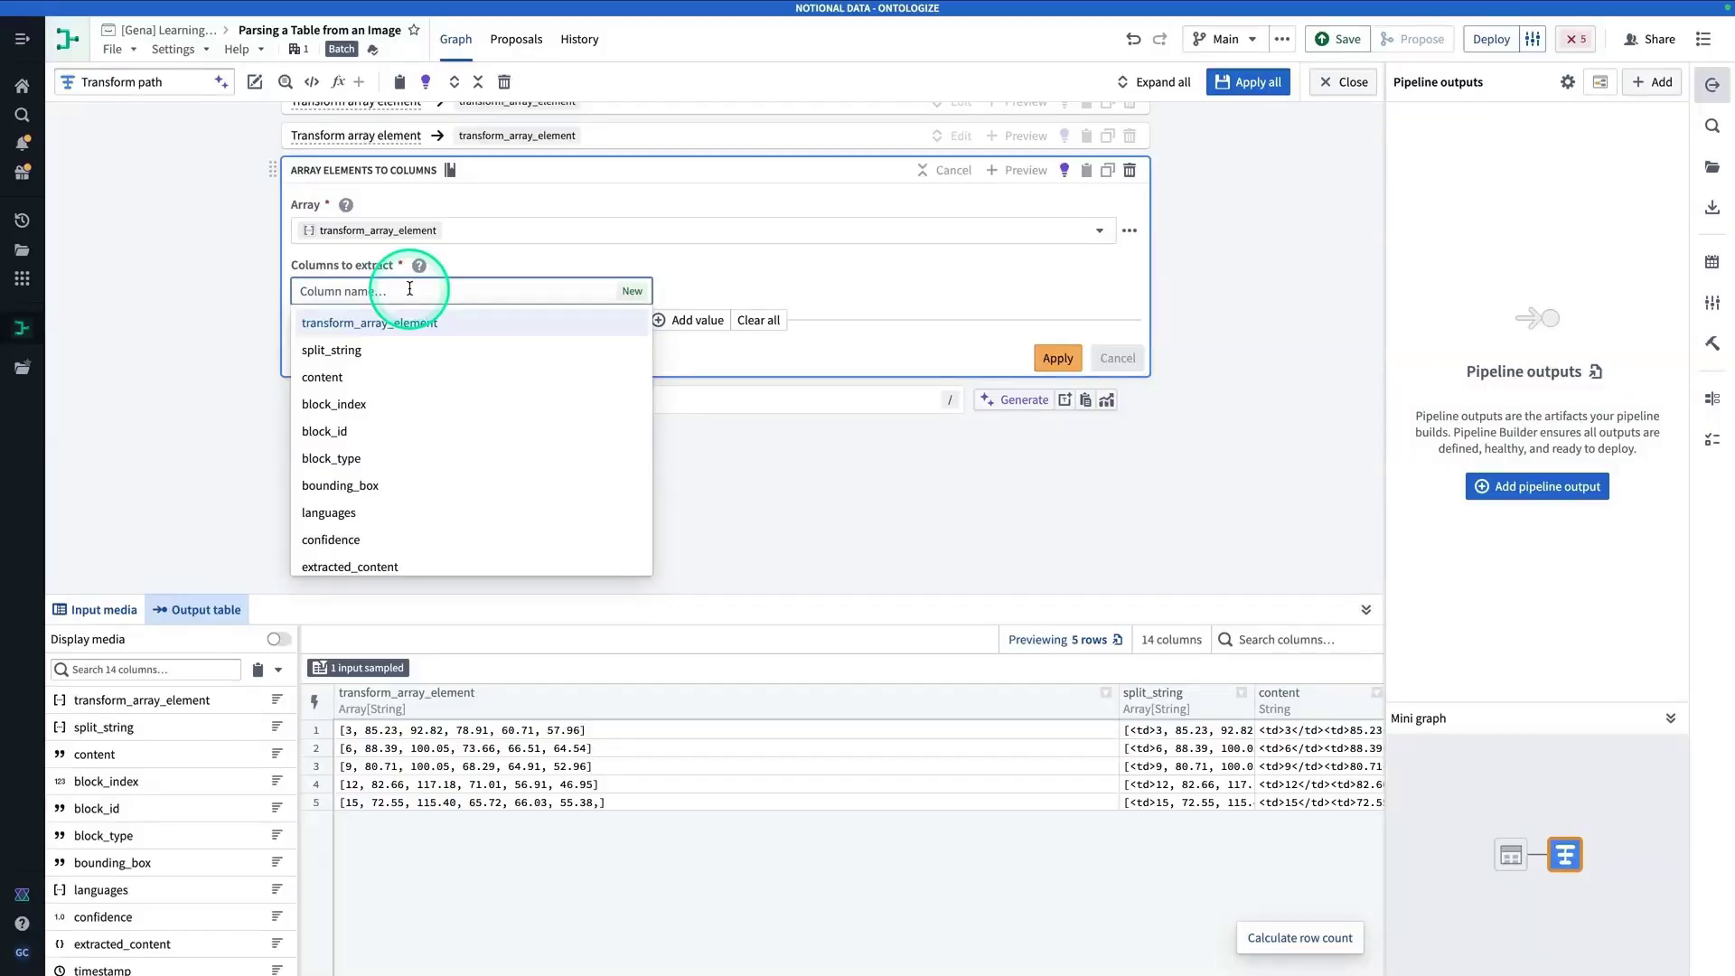
type("sal")
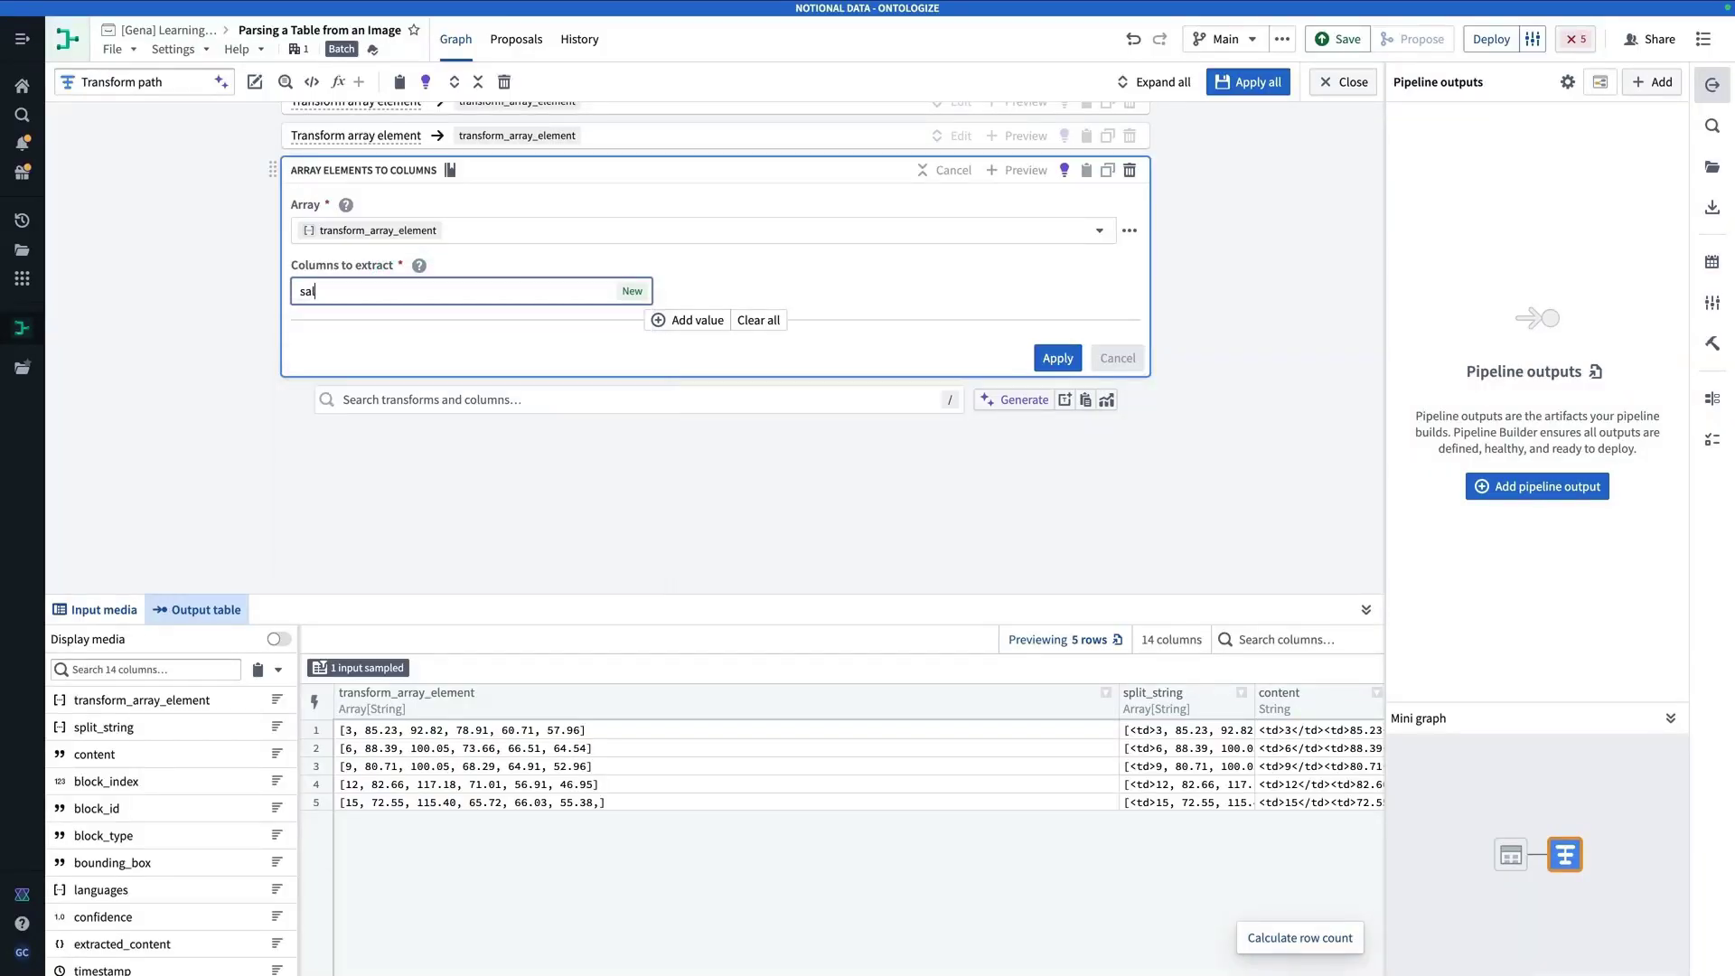
type("t)c")
key("BackSpace")
type("_concentra")
Step: Add five more entries to the columns to extract and name the second one transmittance_trial_1
left_click(689, 319)
left_click(694, 352)
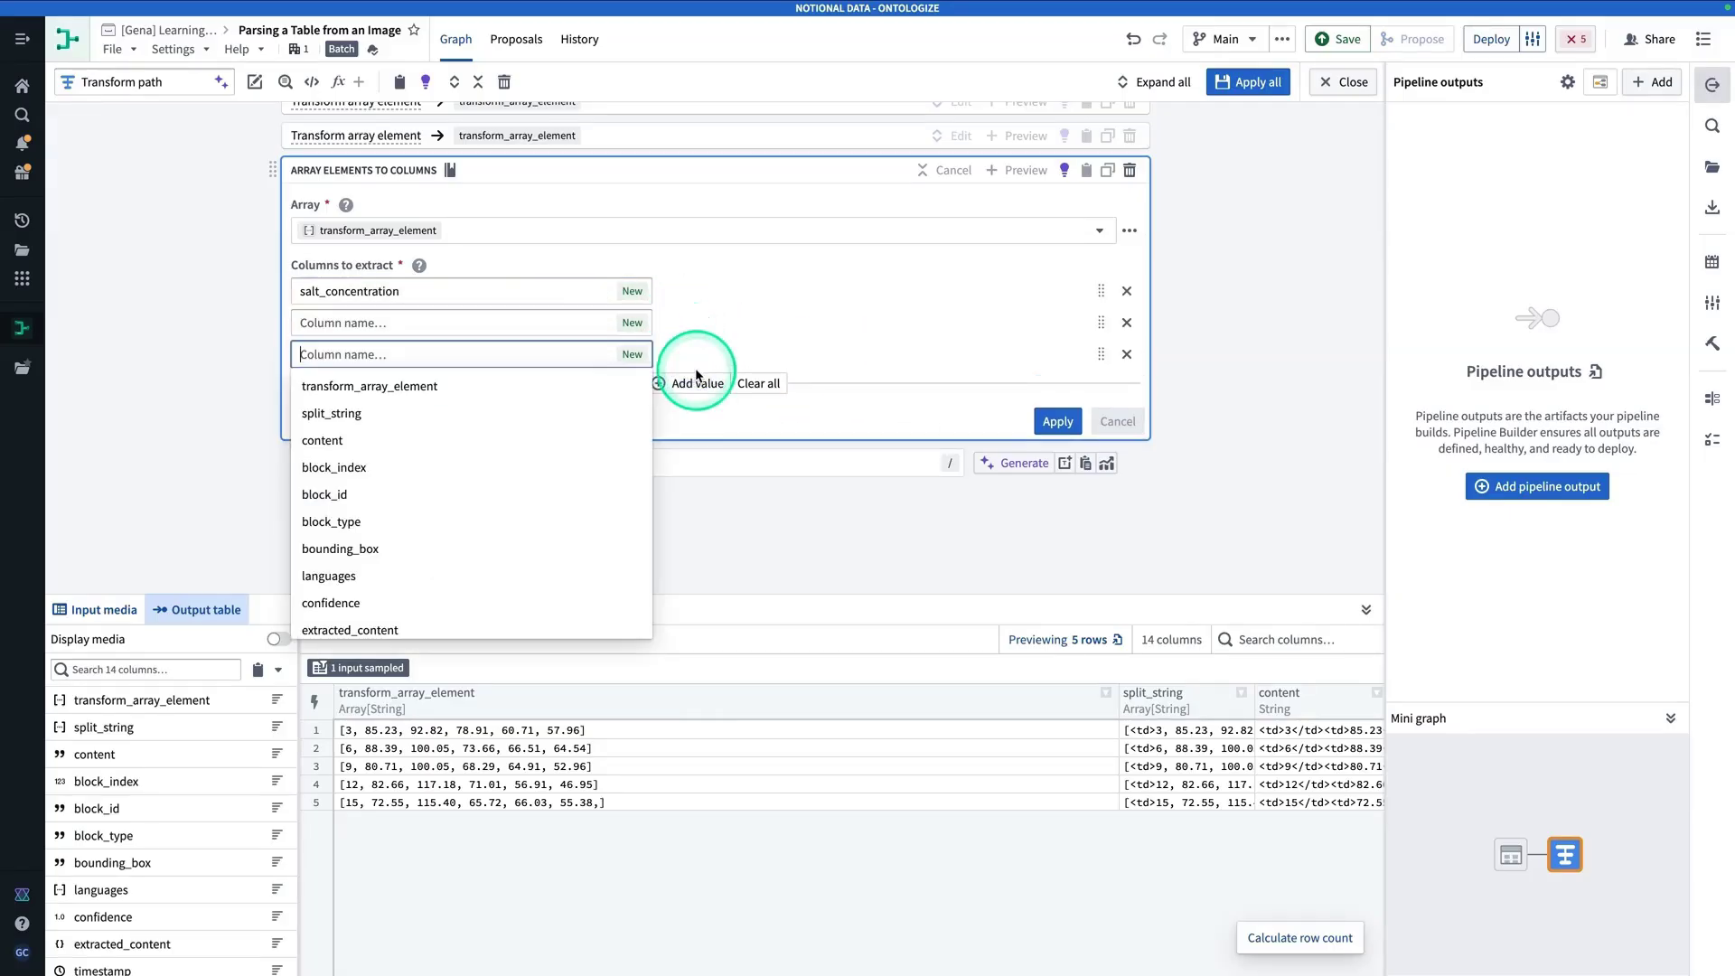
left_click(695, 381)
left_click(702, 414)
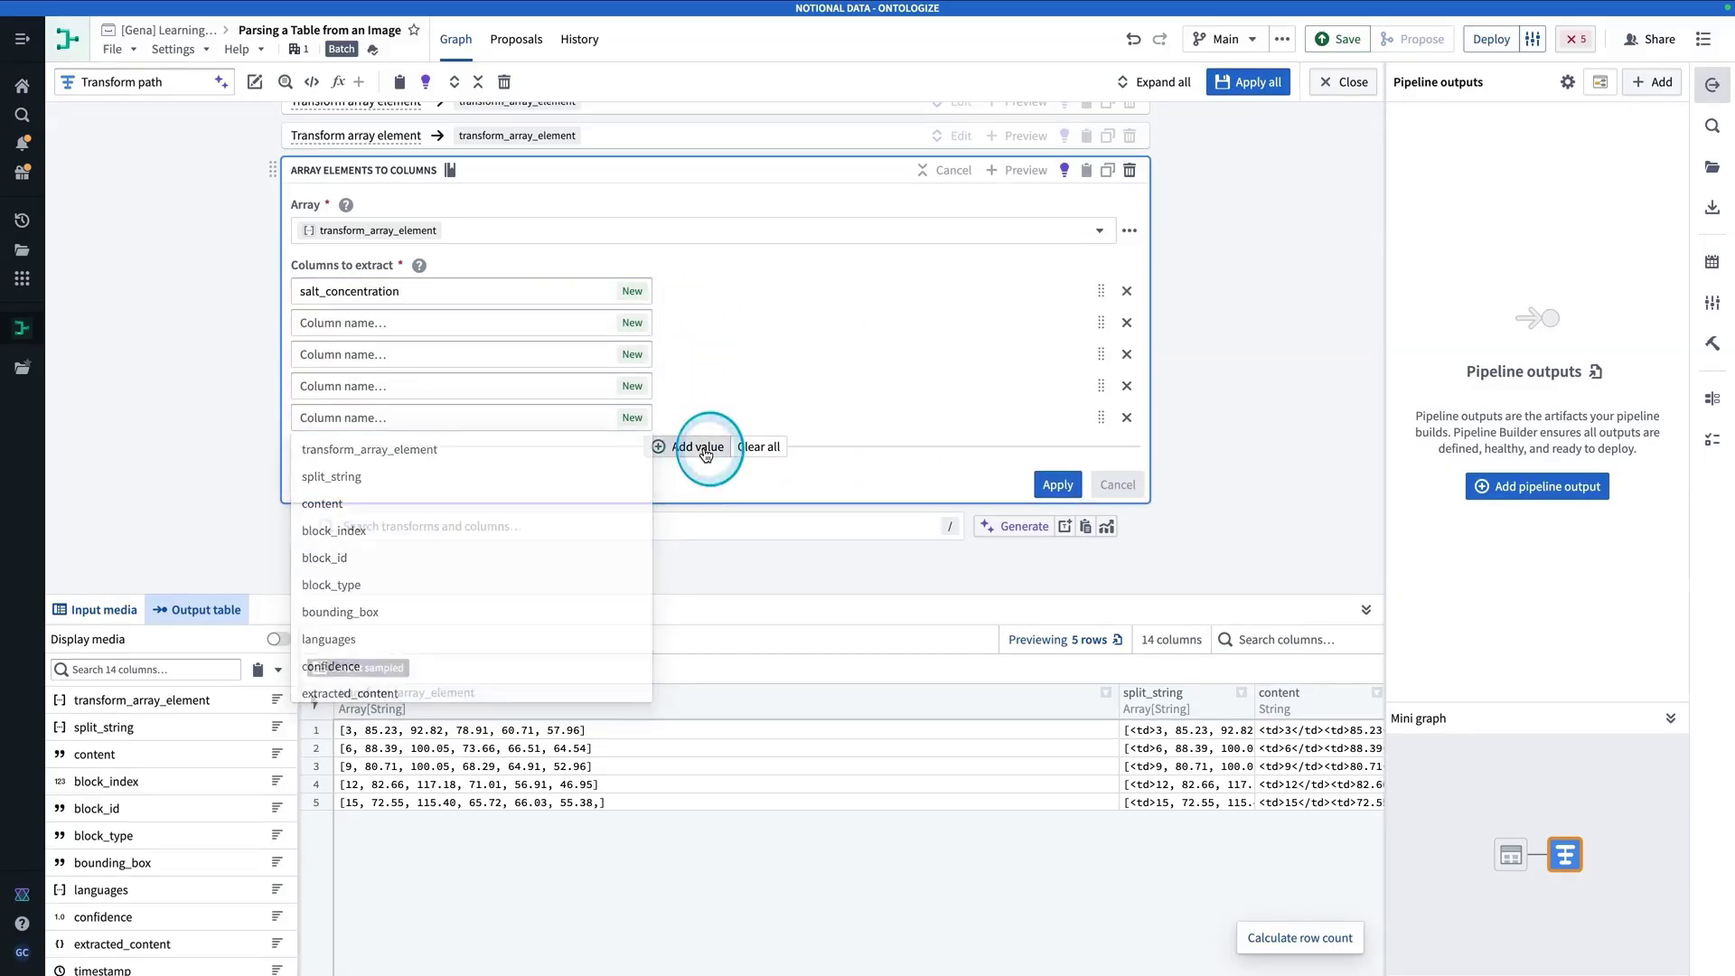
left_click(706, 454)
left_click(517, 325)
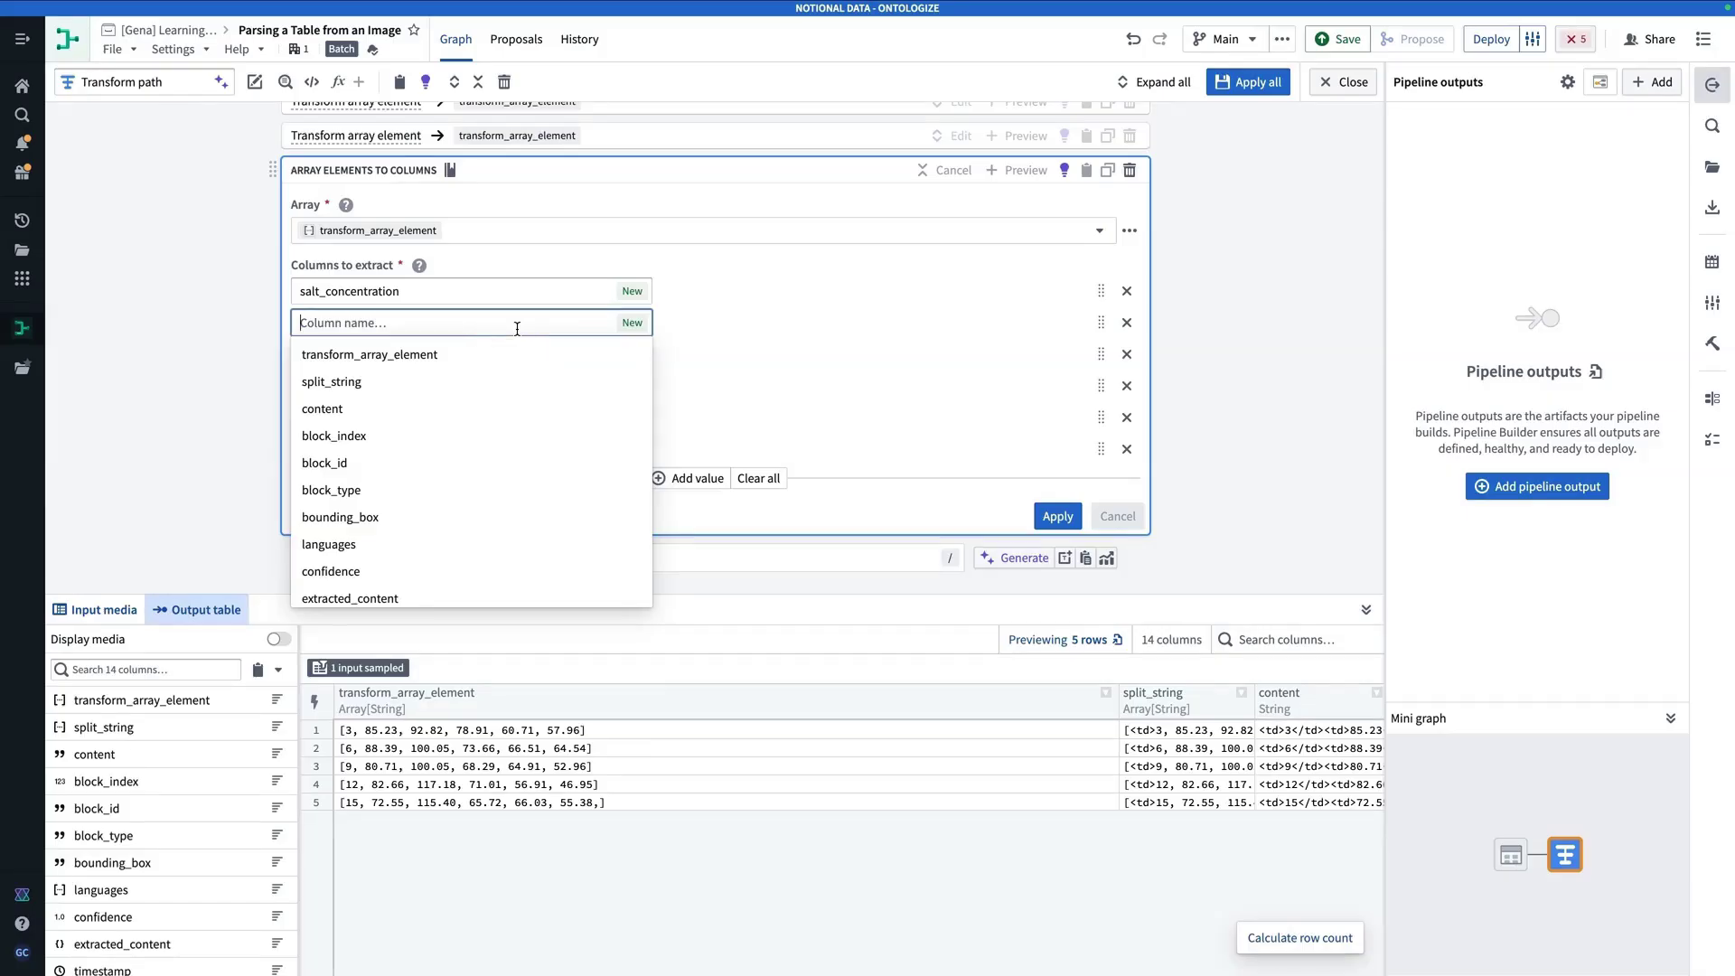
type("transmittance")
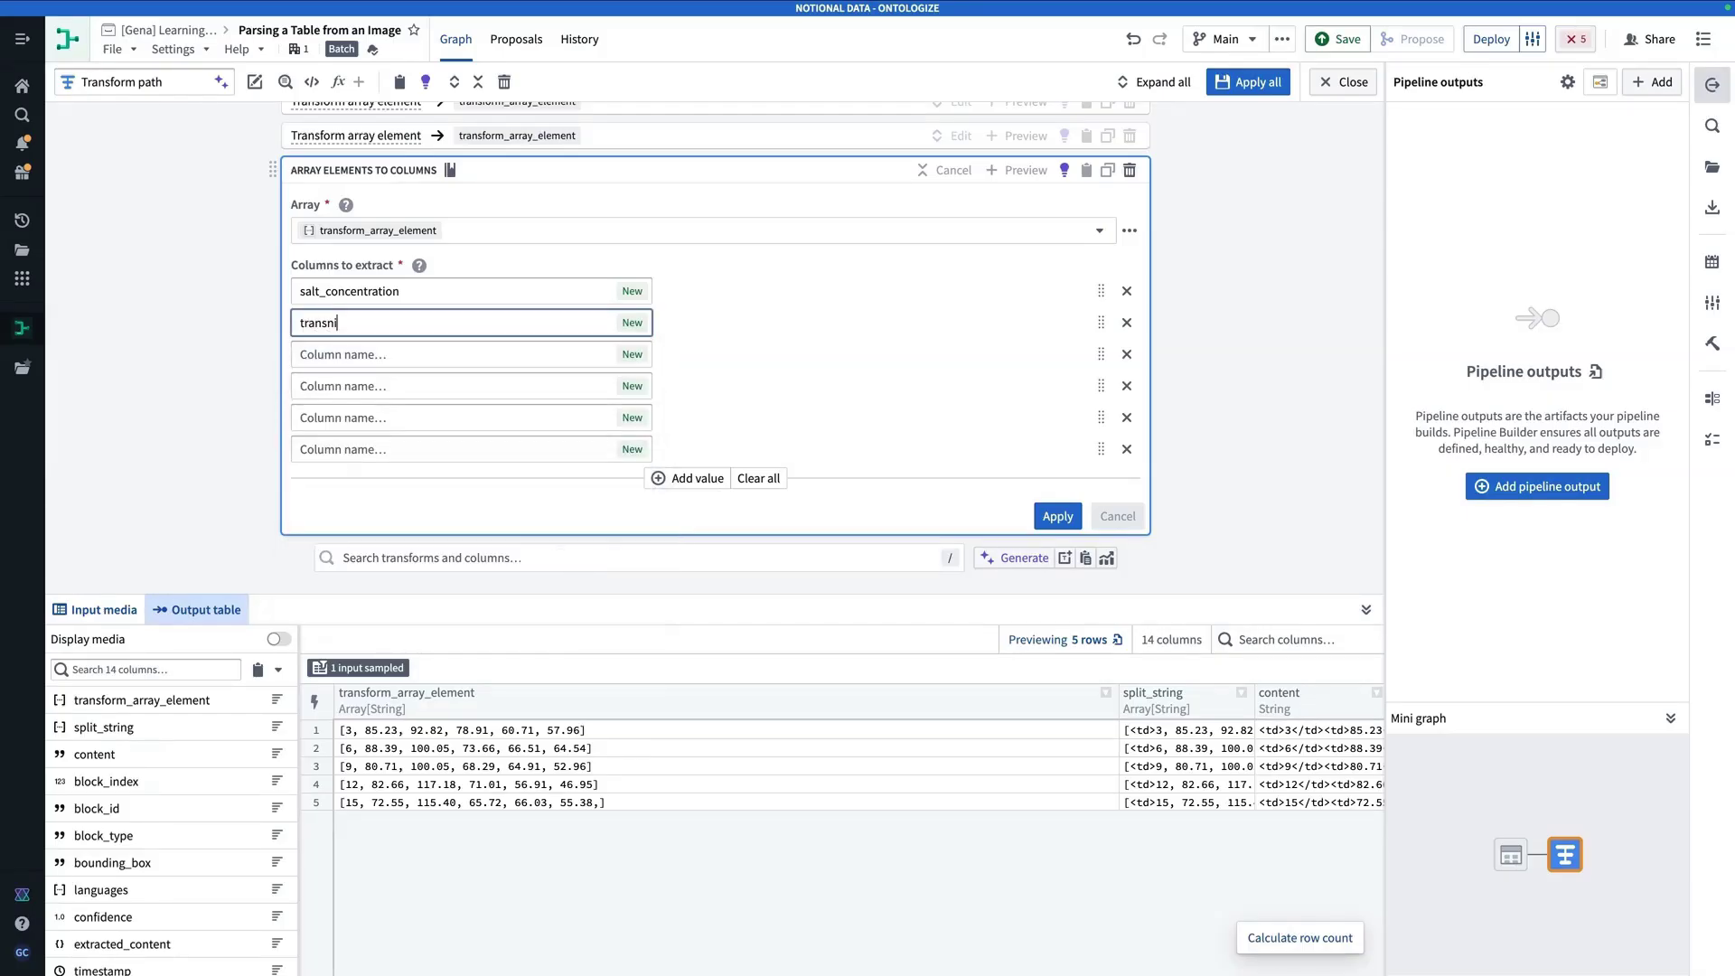
type("_trial_1")
Step: Copy the name transmittance_trial_1 into the third and fourth column entries, changing them to transmittance_trial_2 and transmittance_trial_3
left_click_drag(480, 317, 371, 345)
key("ctrl+c")
left_click(414, 354)
key("ctrl+v")
key("BackSpace")
type("2")
left_click(412, 386)
key("ctrl+v")
key("BackSpace")
type("3")
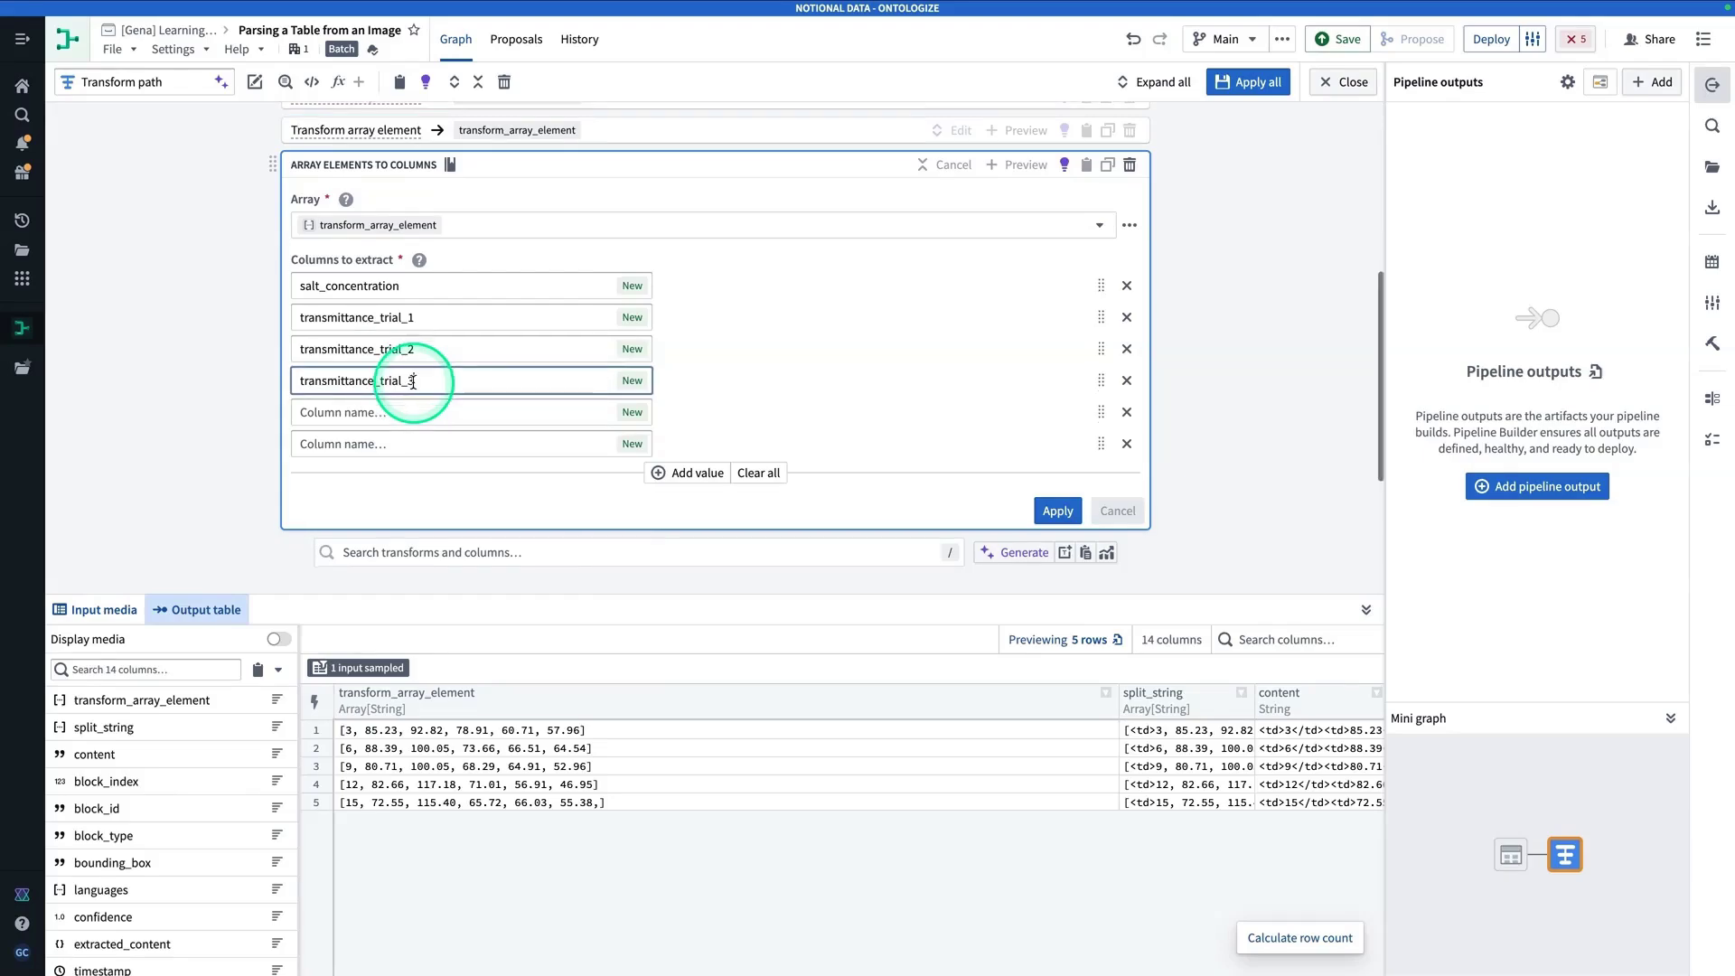
Step: Name the last two columns to extract transmittance_trial_4 and transmittance_trial_5, reusing the copied name
left_click(377, 477)
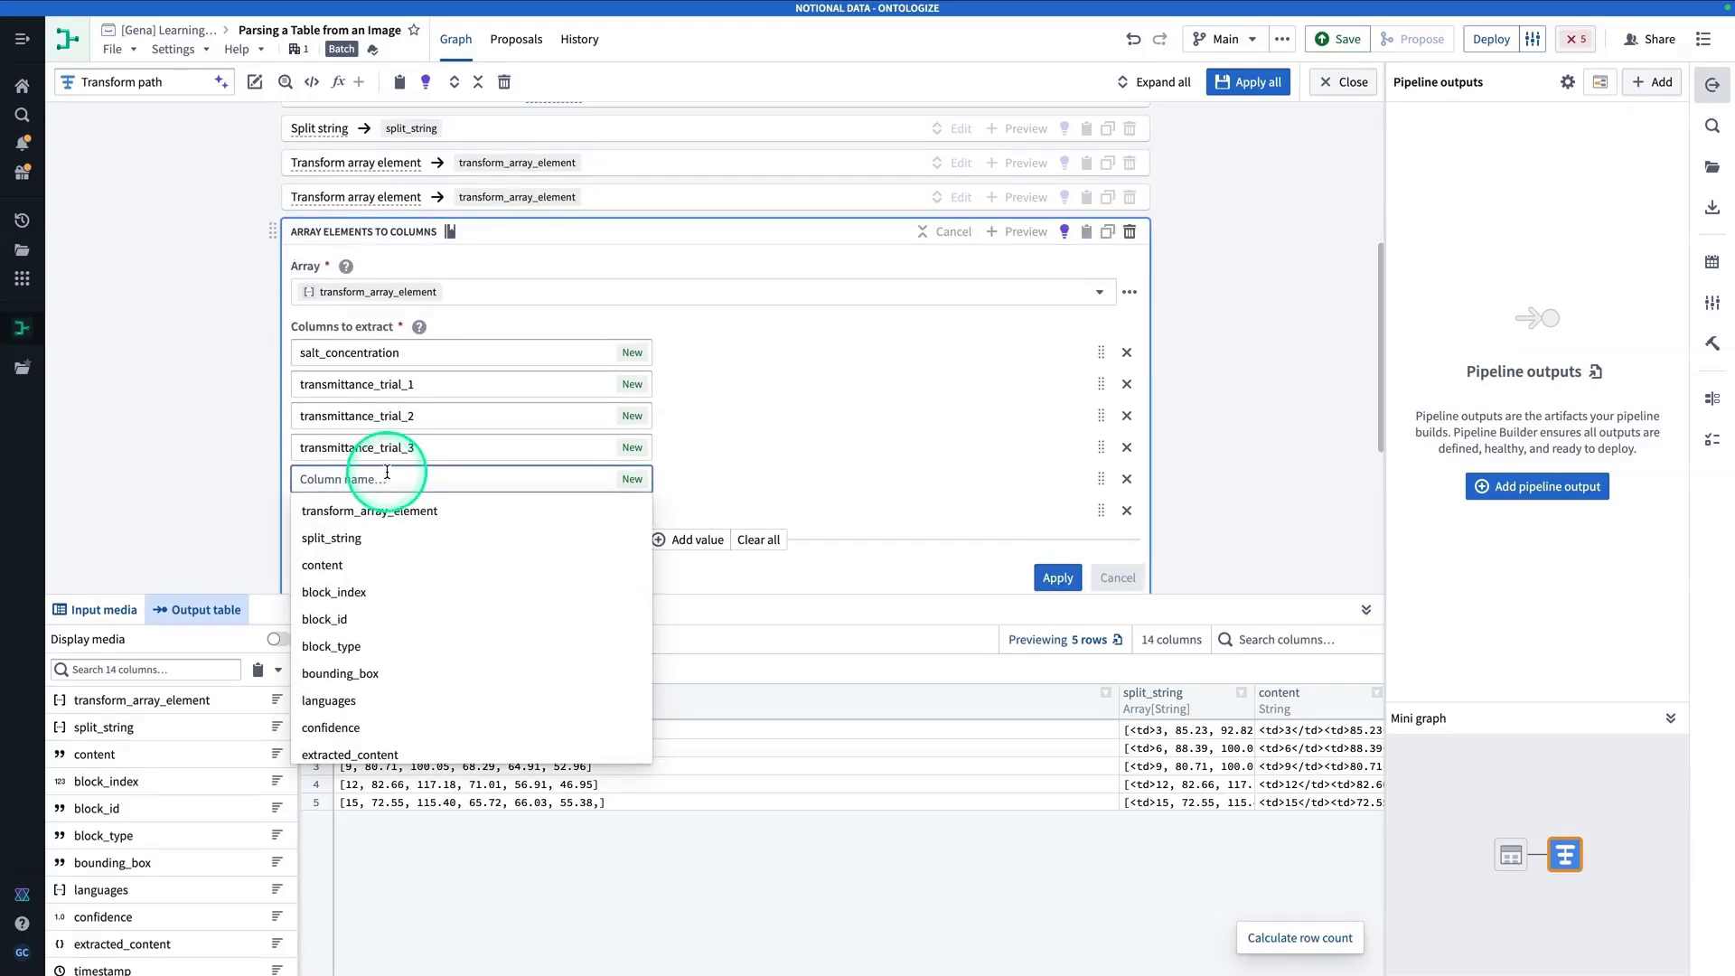
key("ctrl+v")
key("BackSpace")
type("4")
scroll(411, 478, "down", 1)
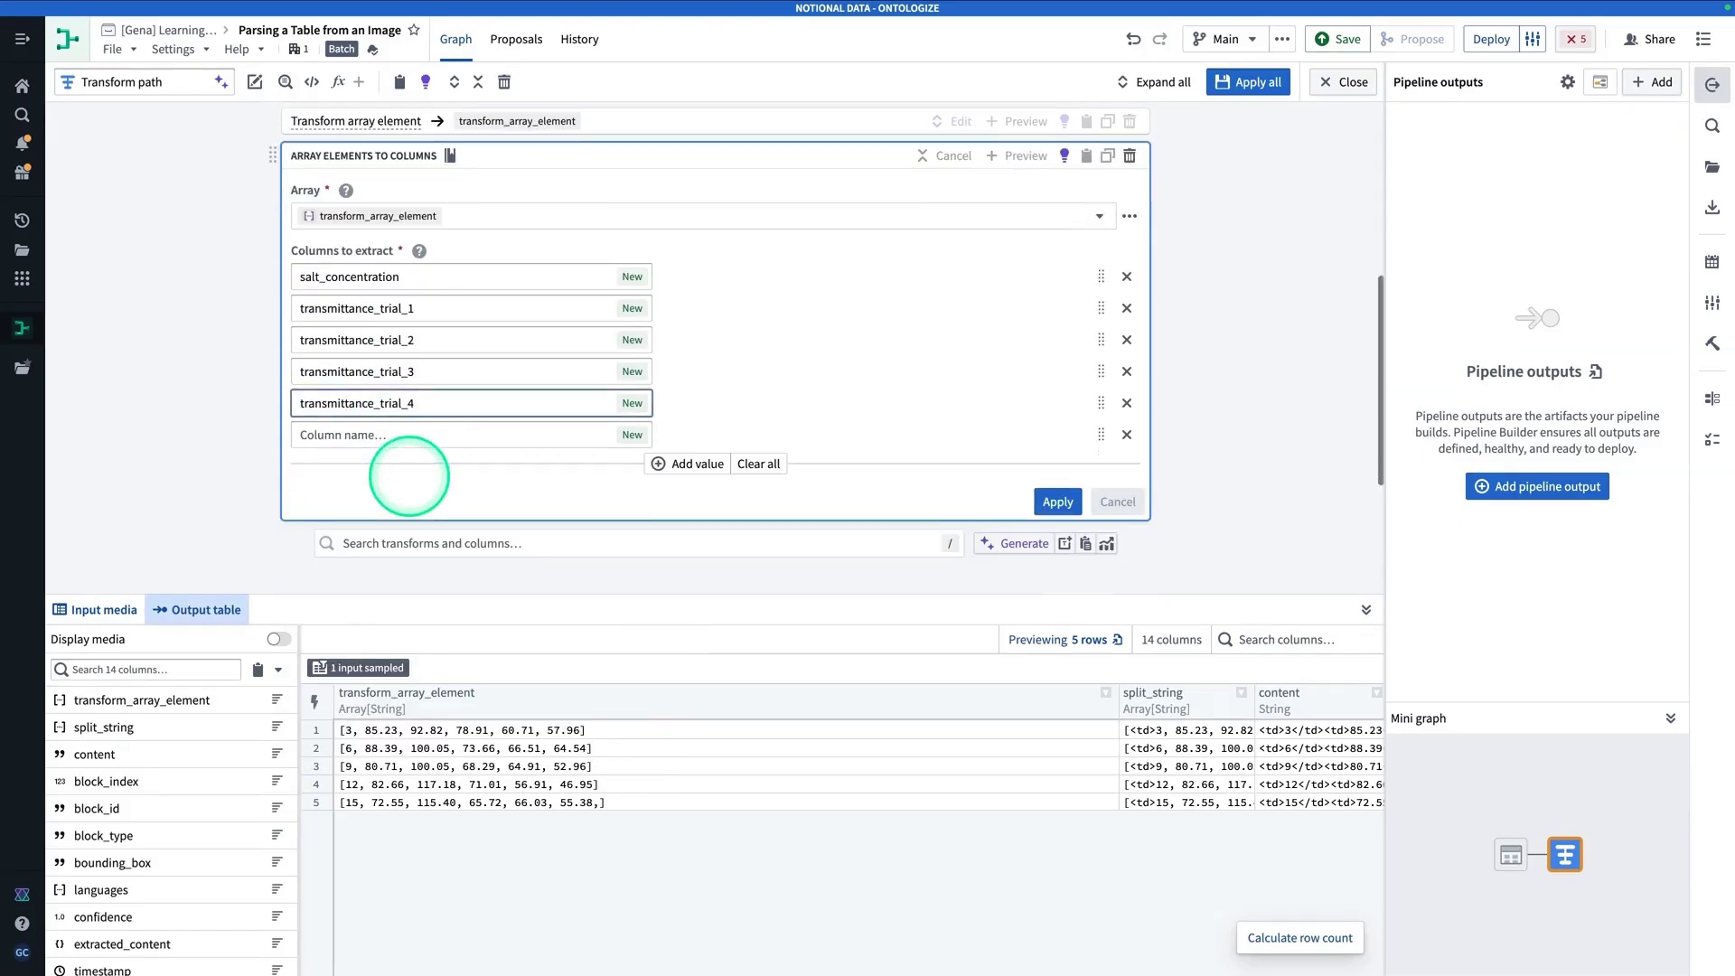
left_click(409, 432)
key("ctrl+v")
key("BackSpace")
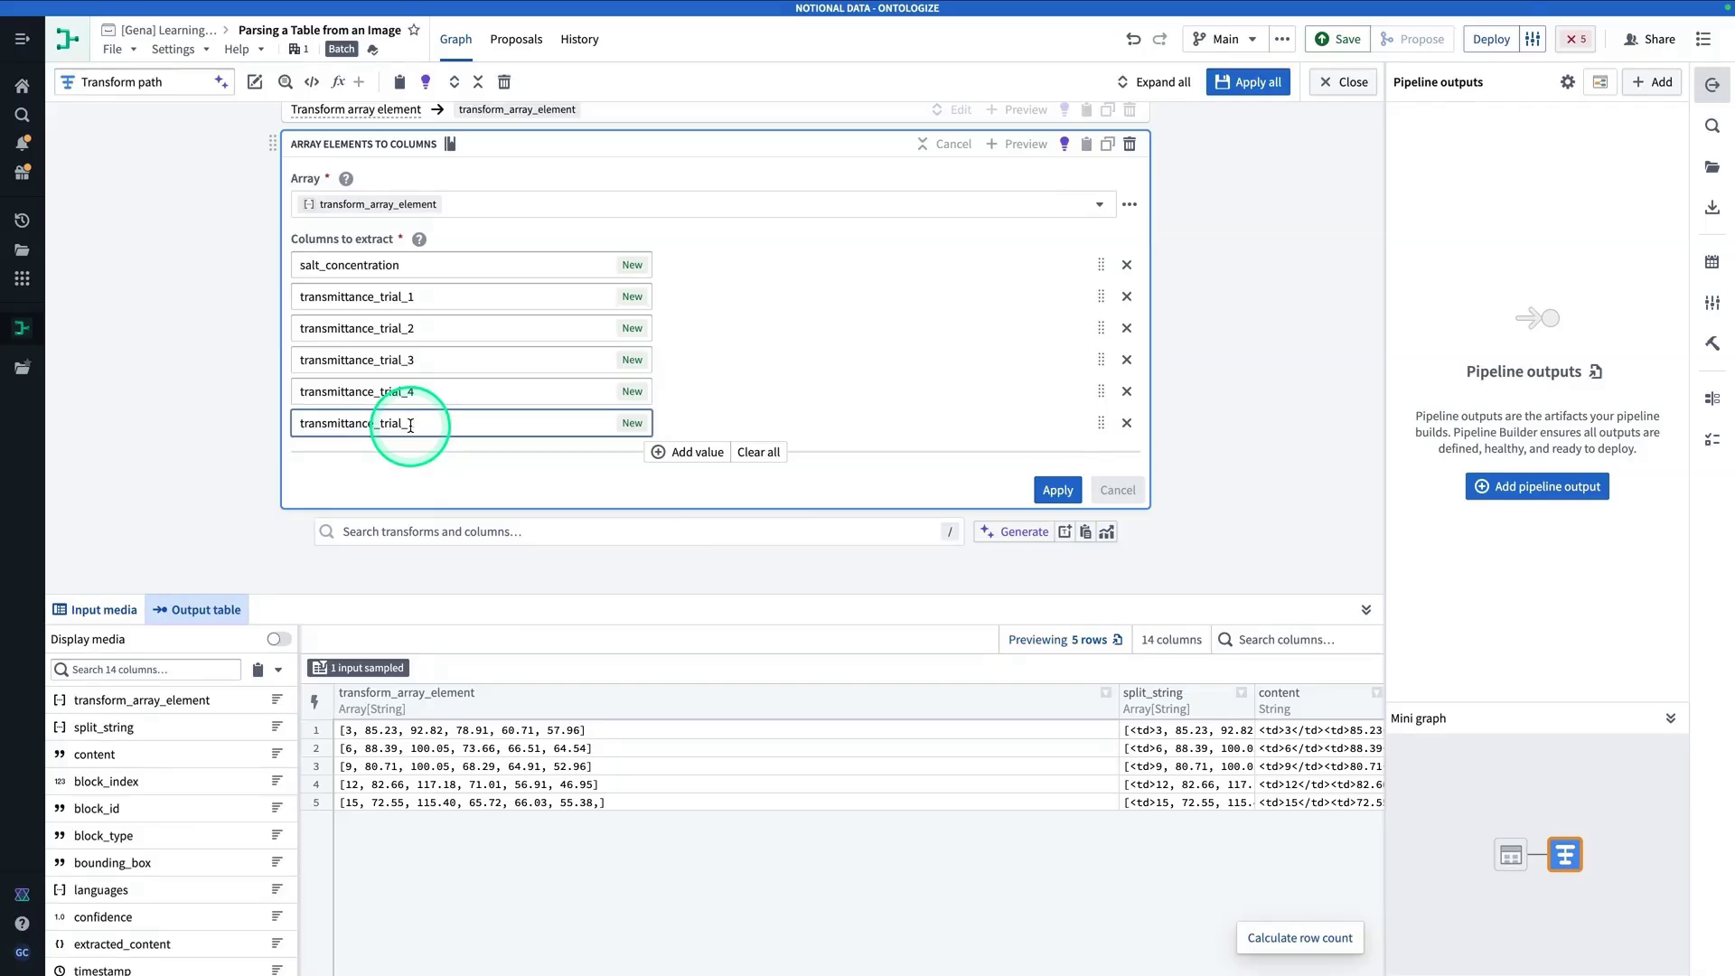
type("5")
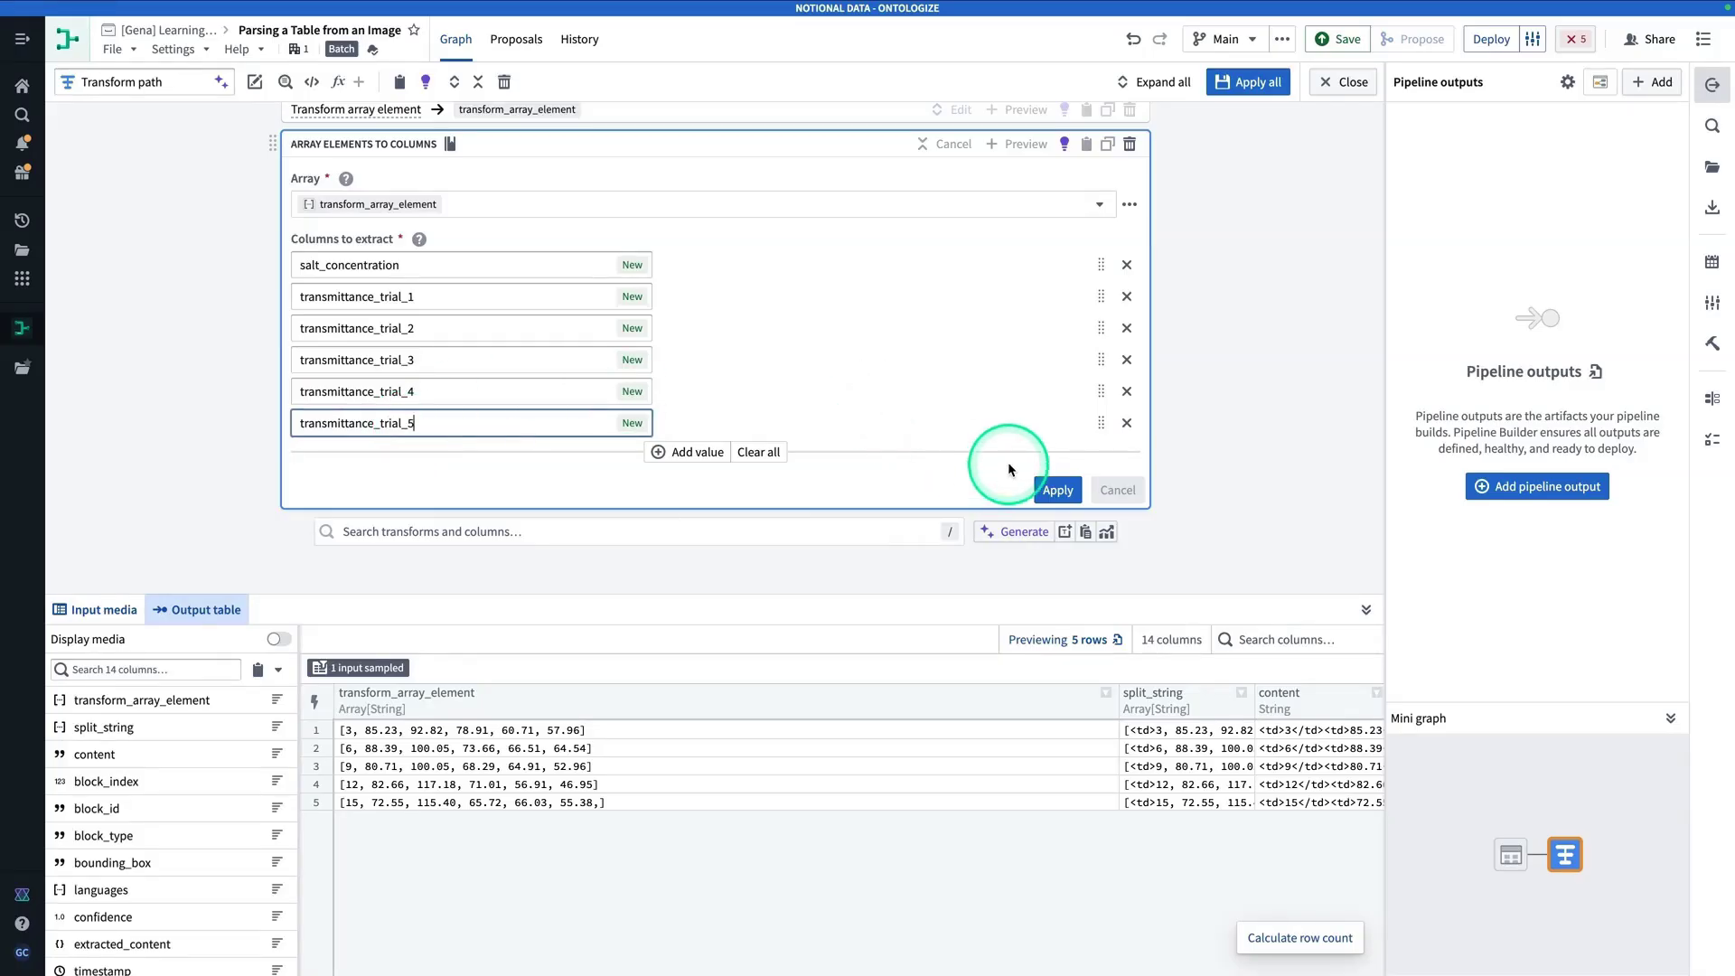
Step: Apply the Array elements to columns transform and look through the extracted and remaining columns in the output preview
left_click(1055, 490)
scroll(998, 739, "left", 3)
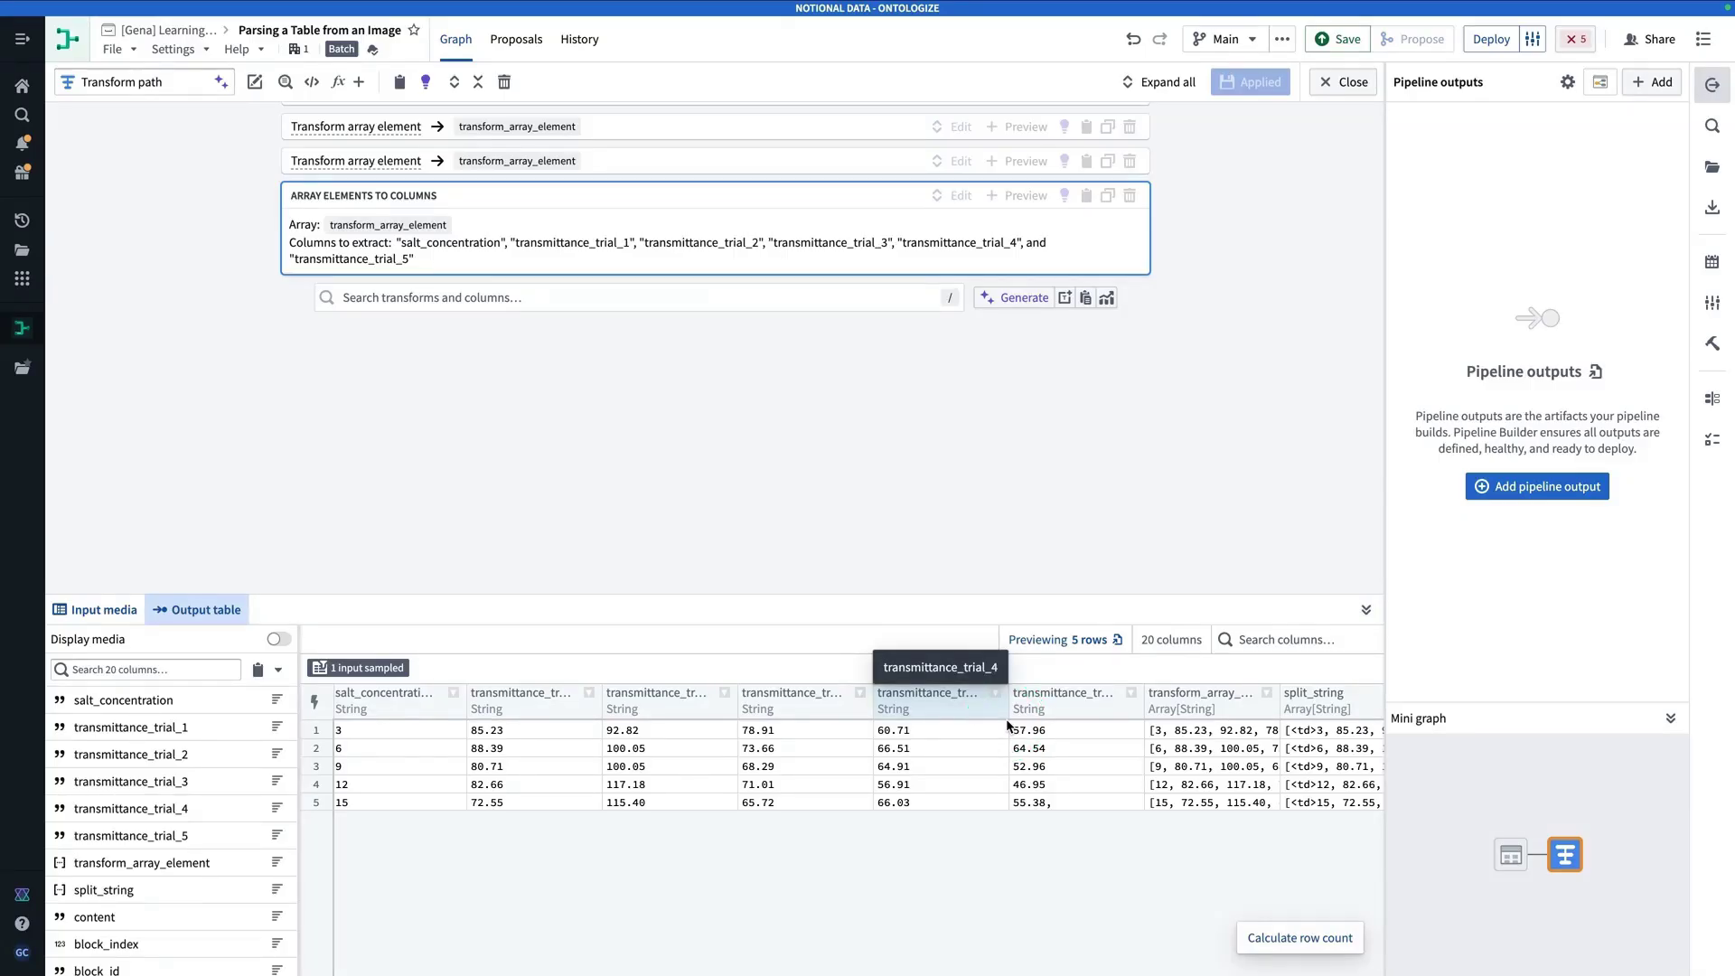
scroll(1025, 759, "right", 10)
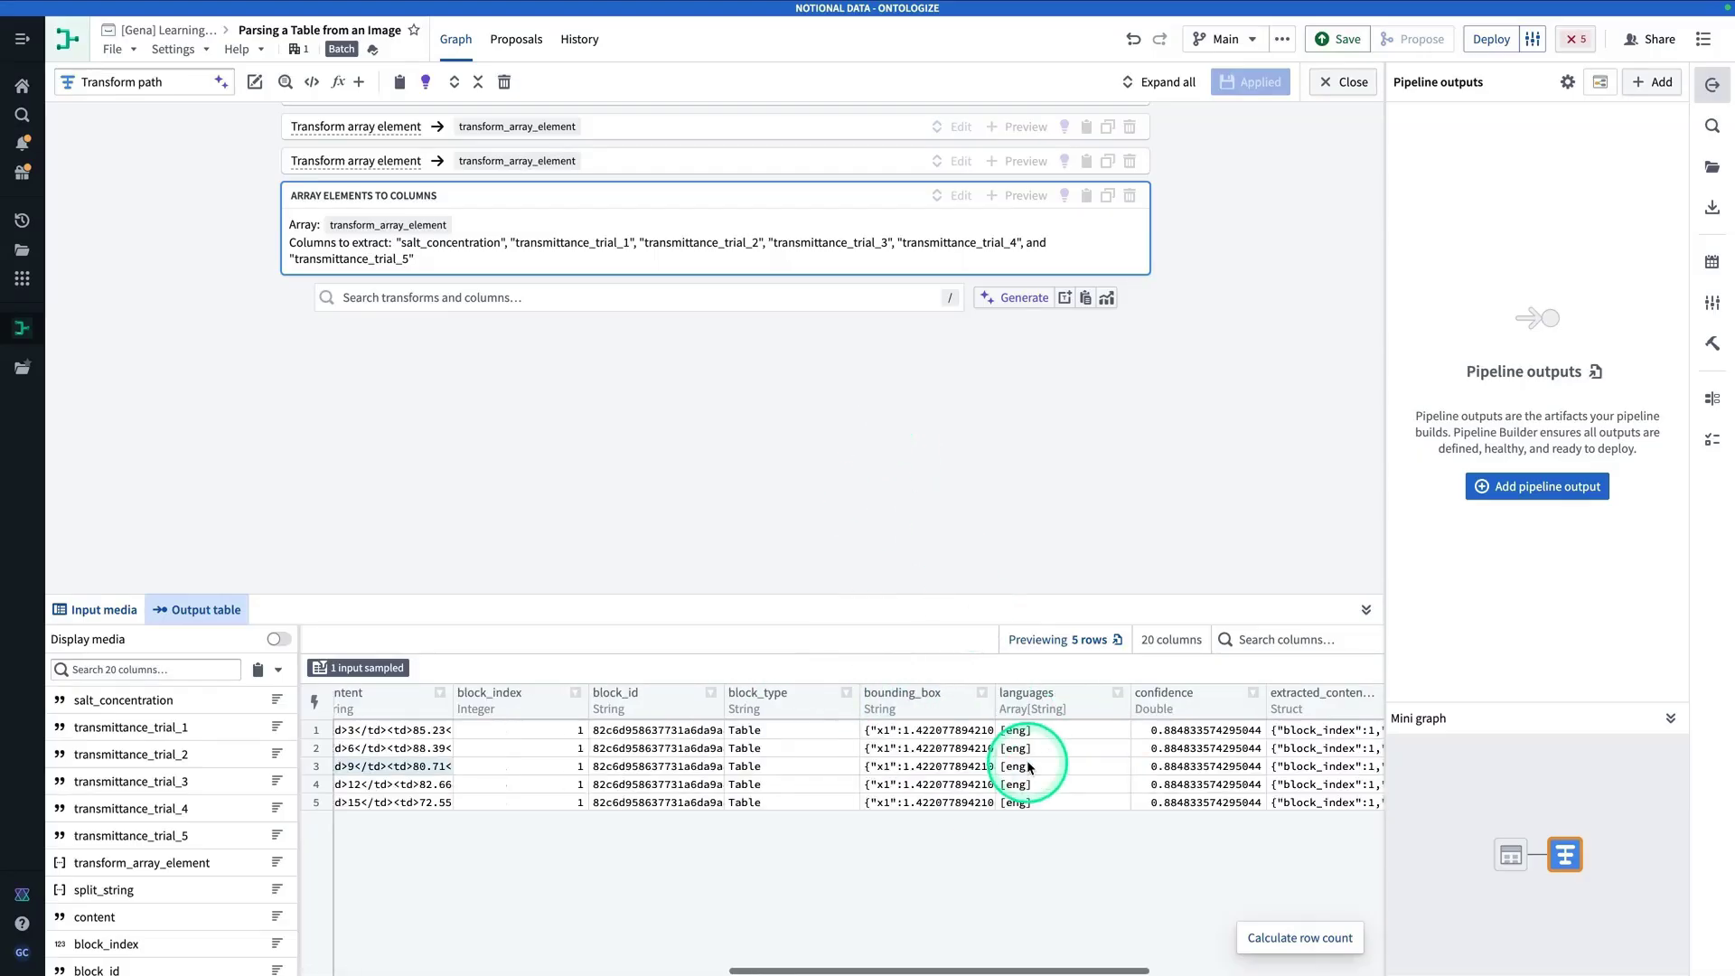
scroll(1032, 761, "left", 8)
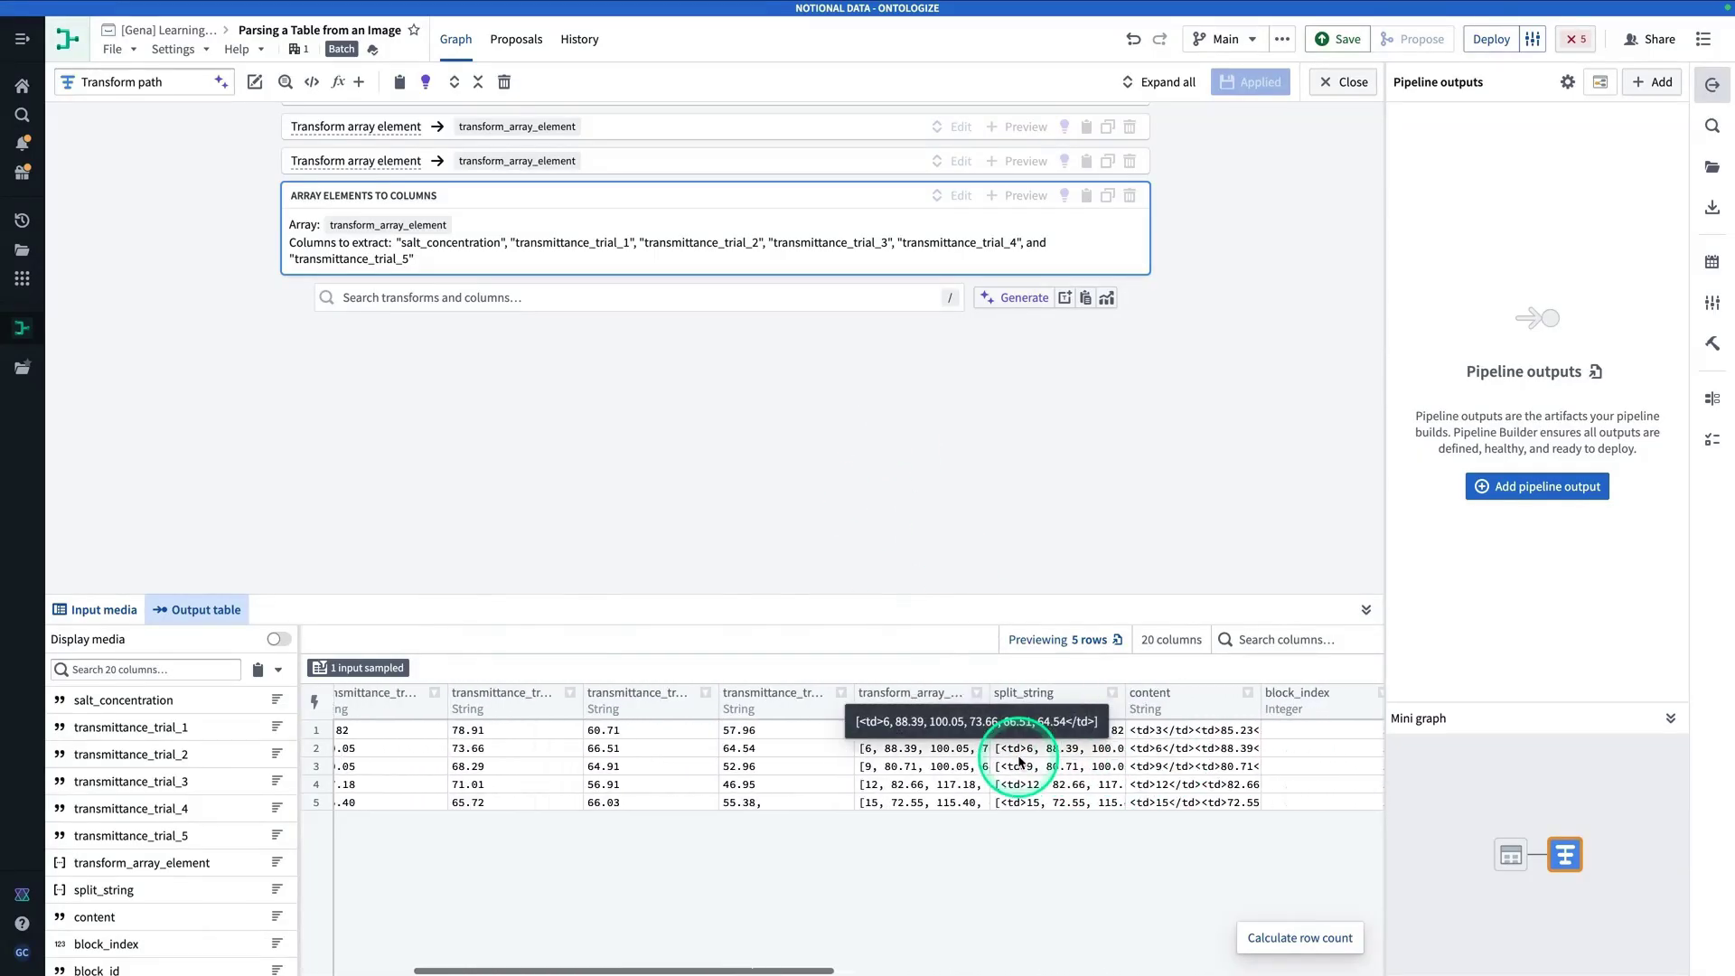
left_click(805, 310)
scroll(677, 804, "left", 3)
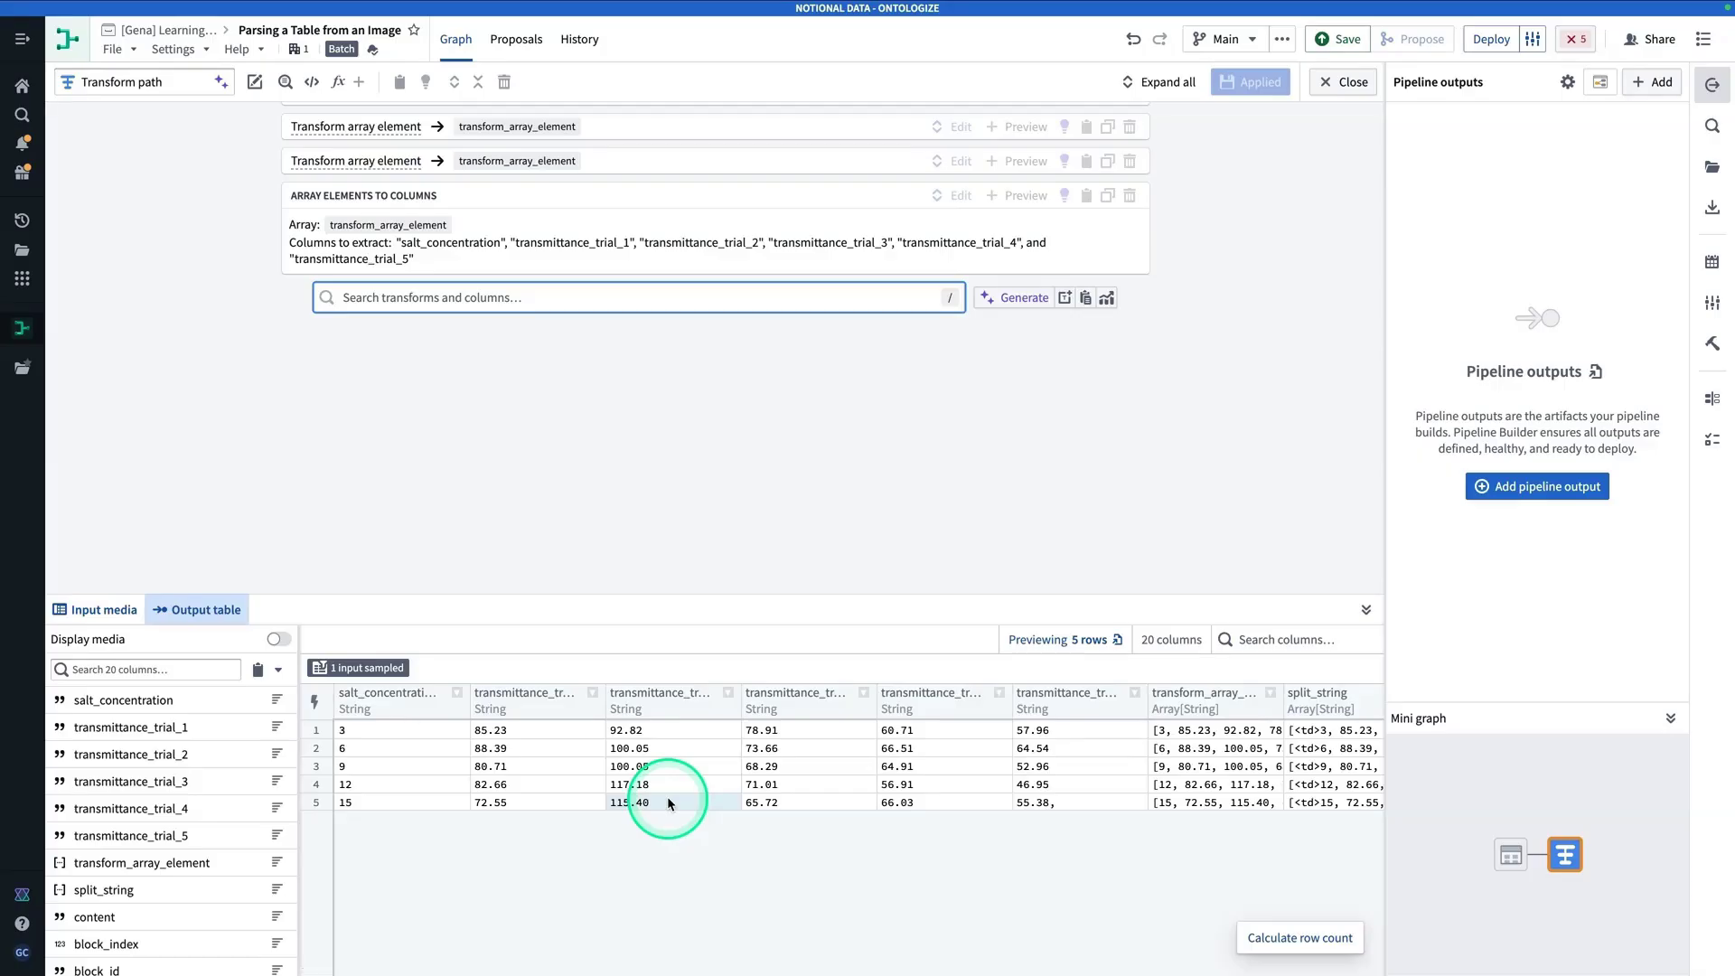
Step: Add a Select columns transform at the end of the path and open its list of available columns
left_click(448, 297)
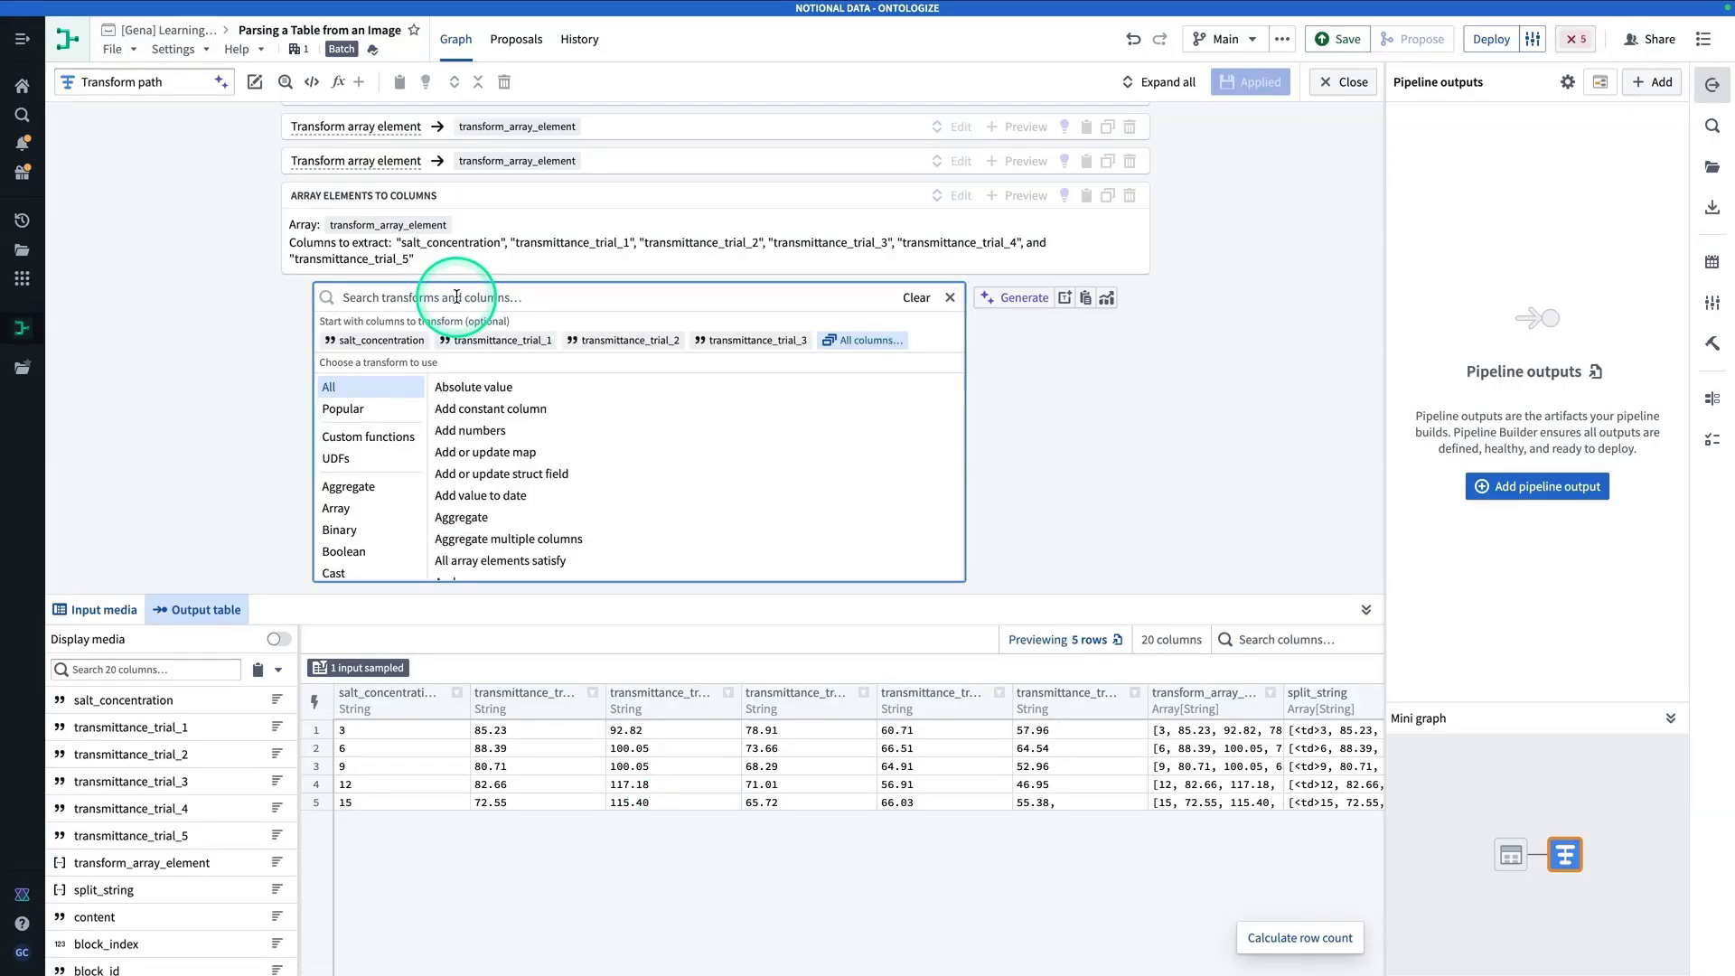
type("select")
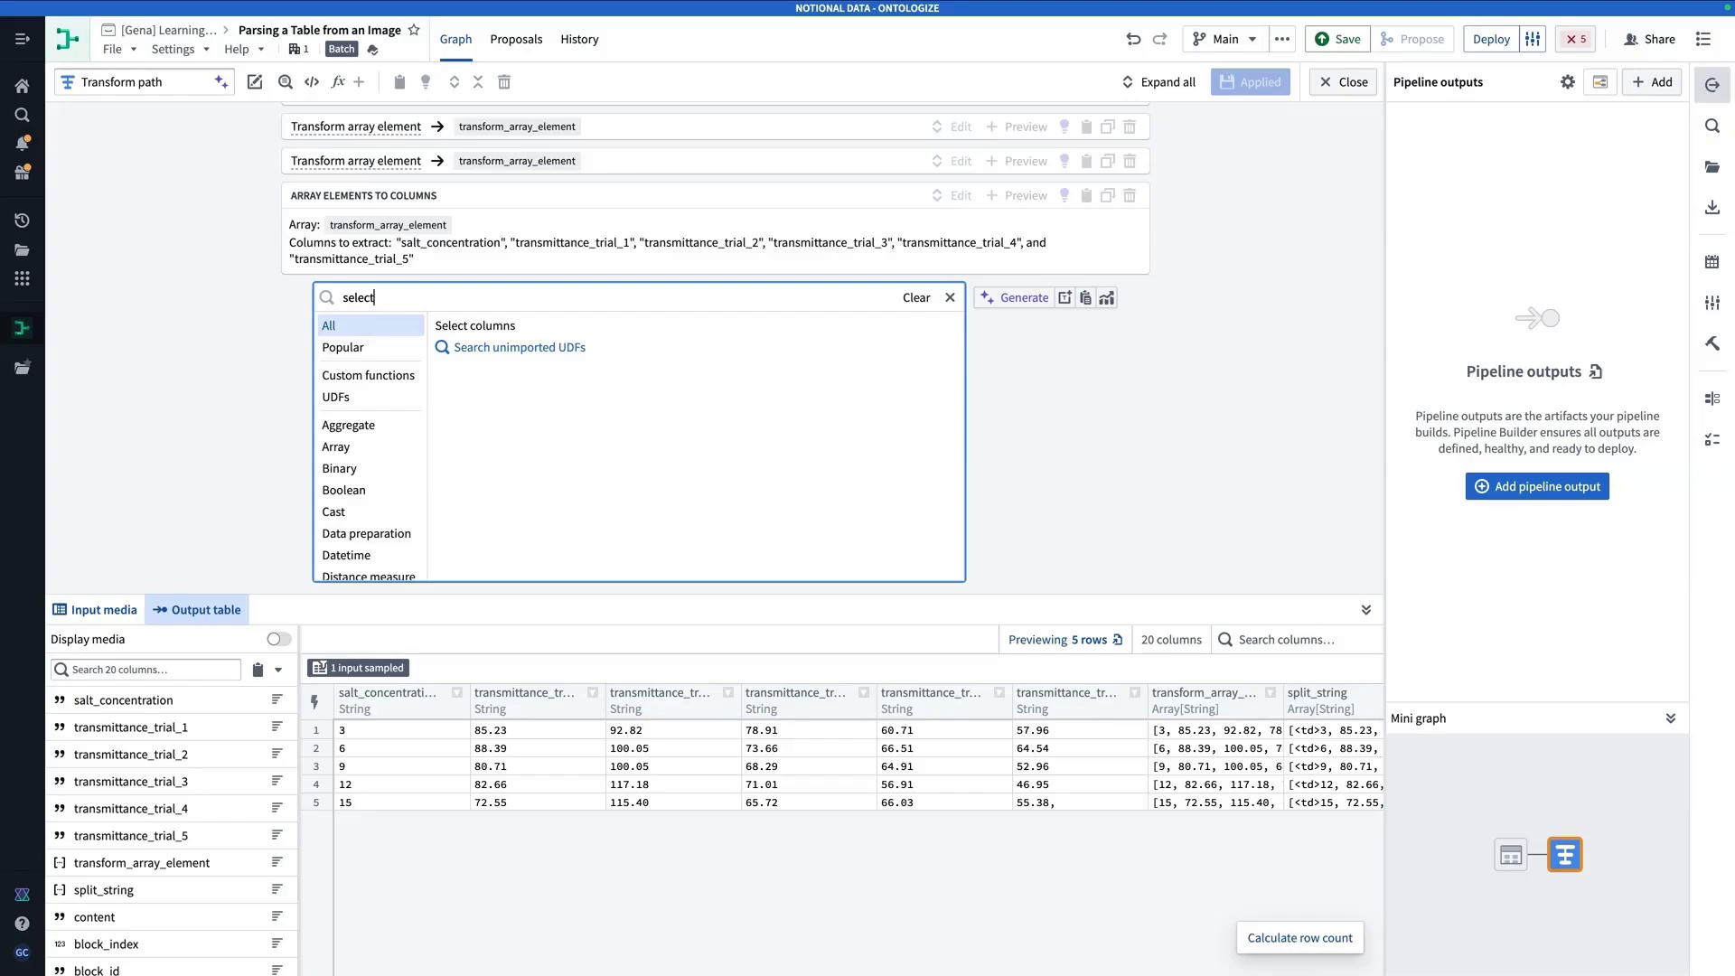
left_click(505, 325)
left_click(446, 353)
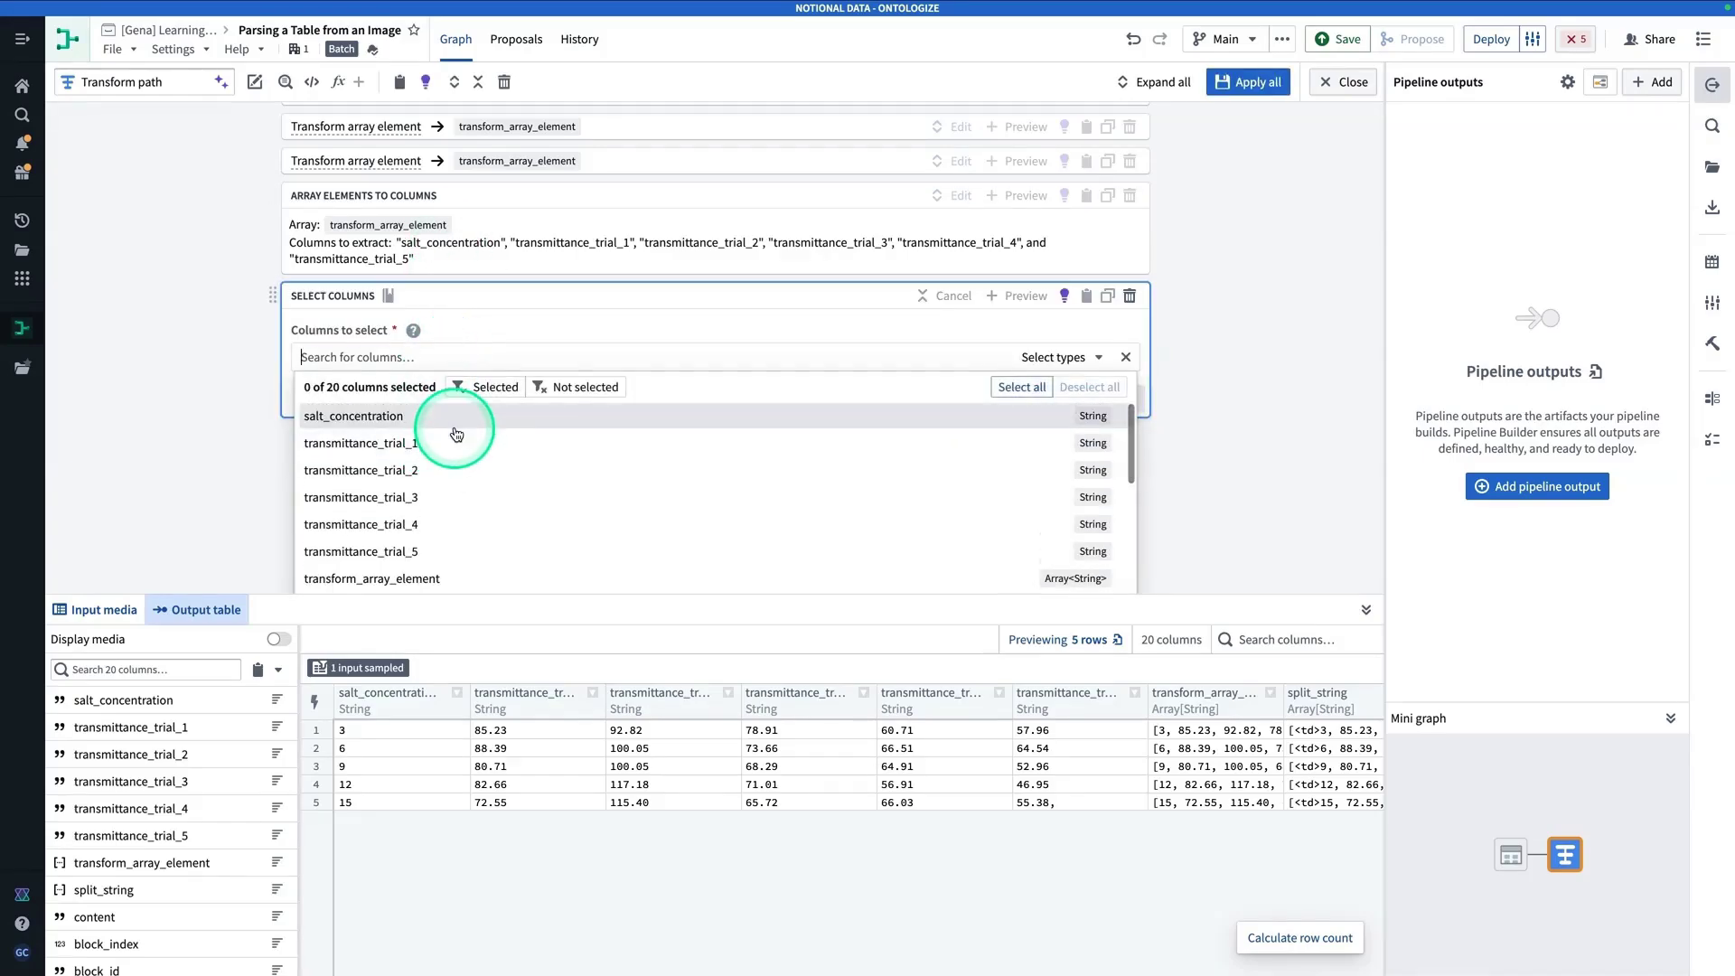
Step: Select salt_concentration and the five columns transmittance_trial_1 to transmittance_trial_5 as the columns to keep, and apply the transform
left_click(455, 425)
left_click(456, 442)
left_click(454, 470)
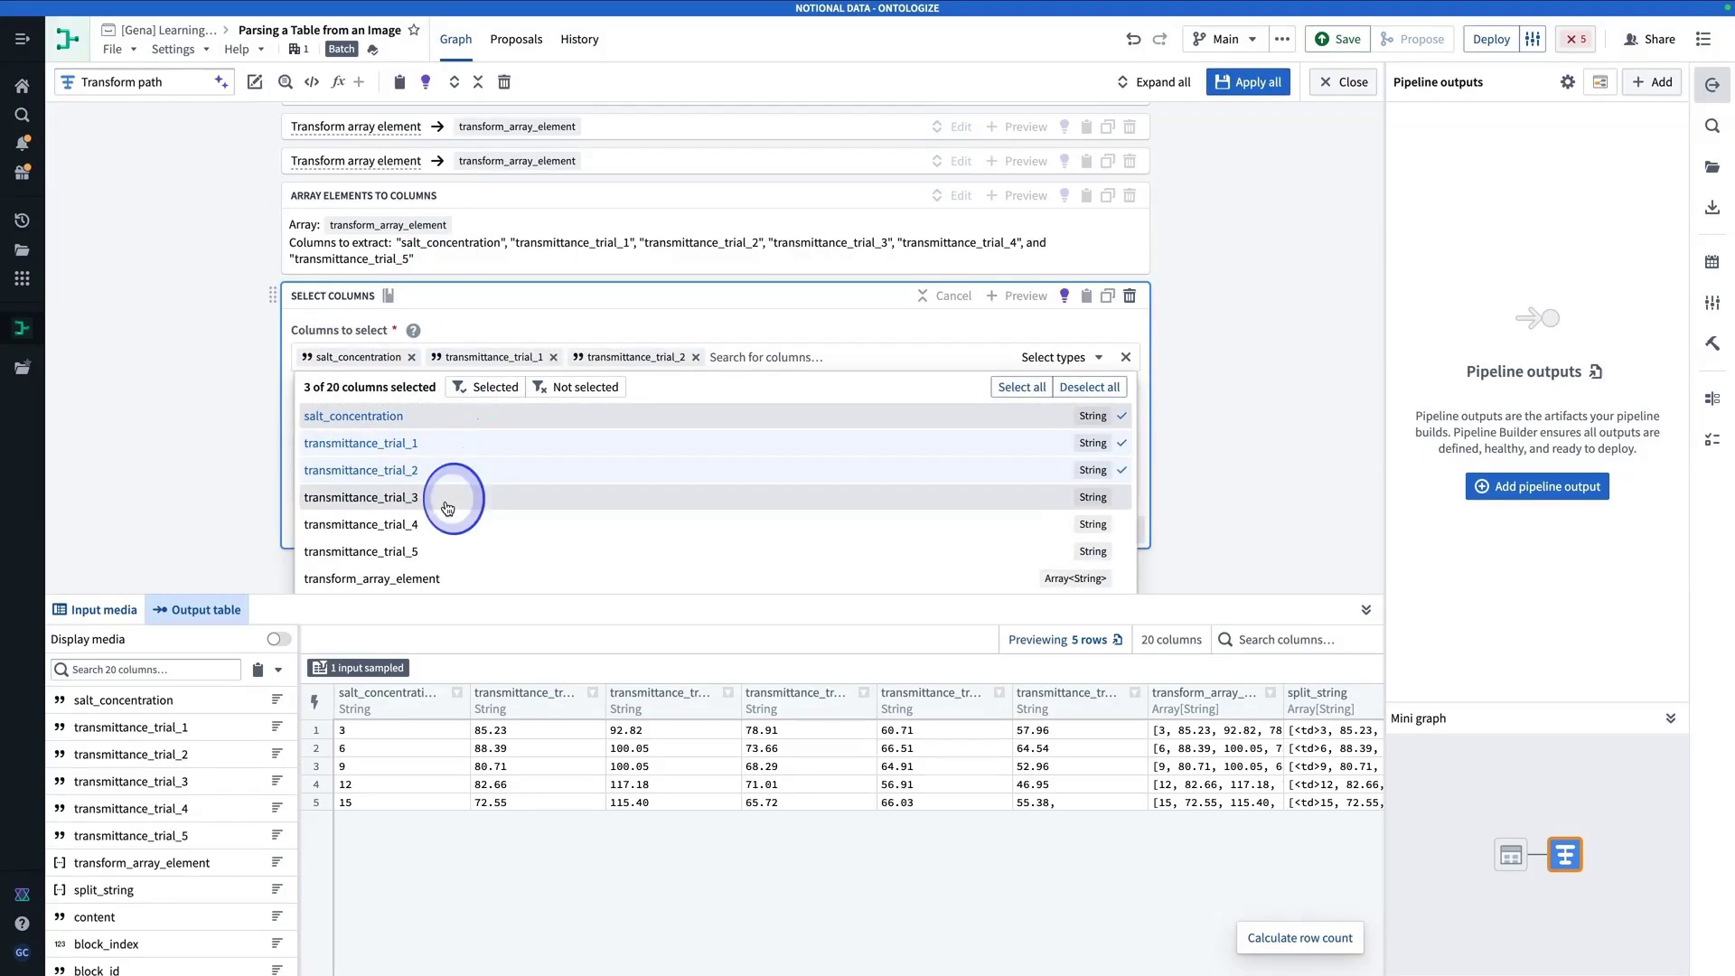
left_click(453, 497)
left_click(457, 540)
left_click(458, 551)
left_click(457, 573)
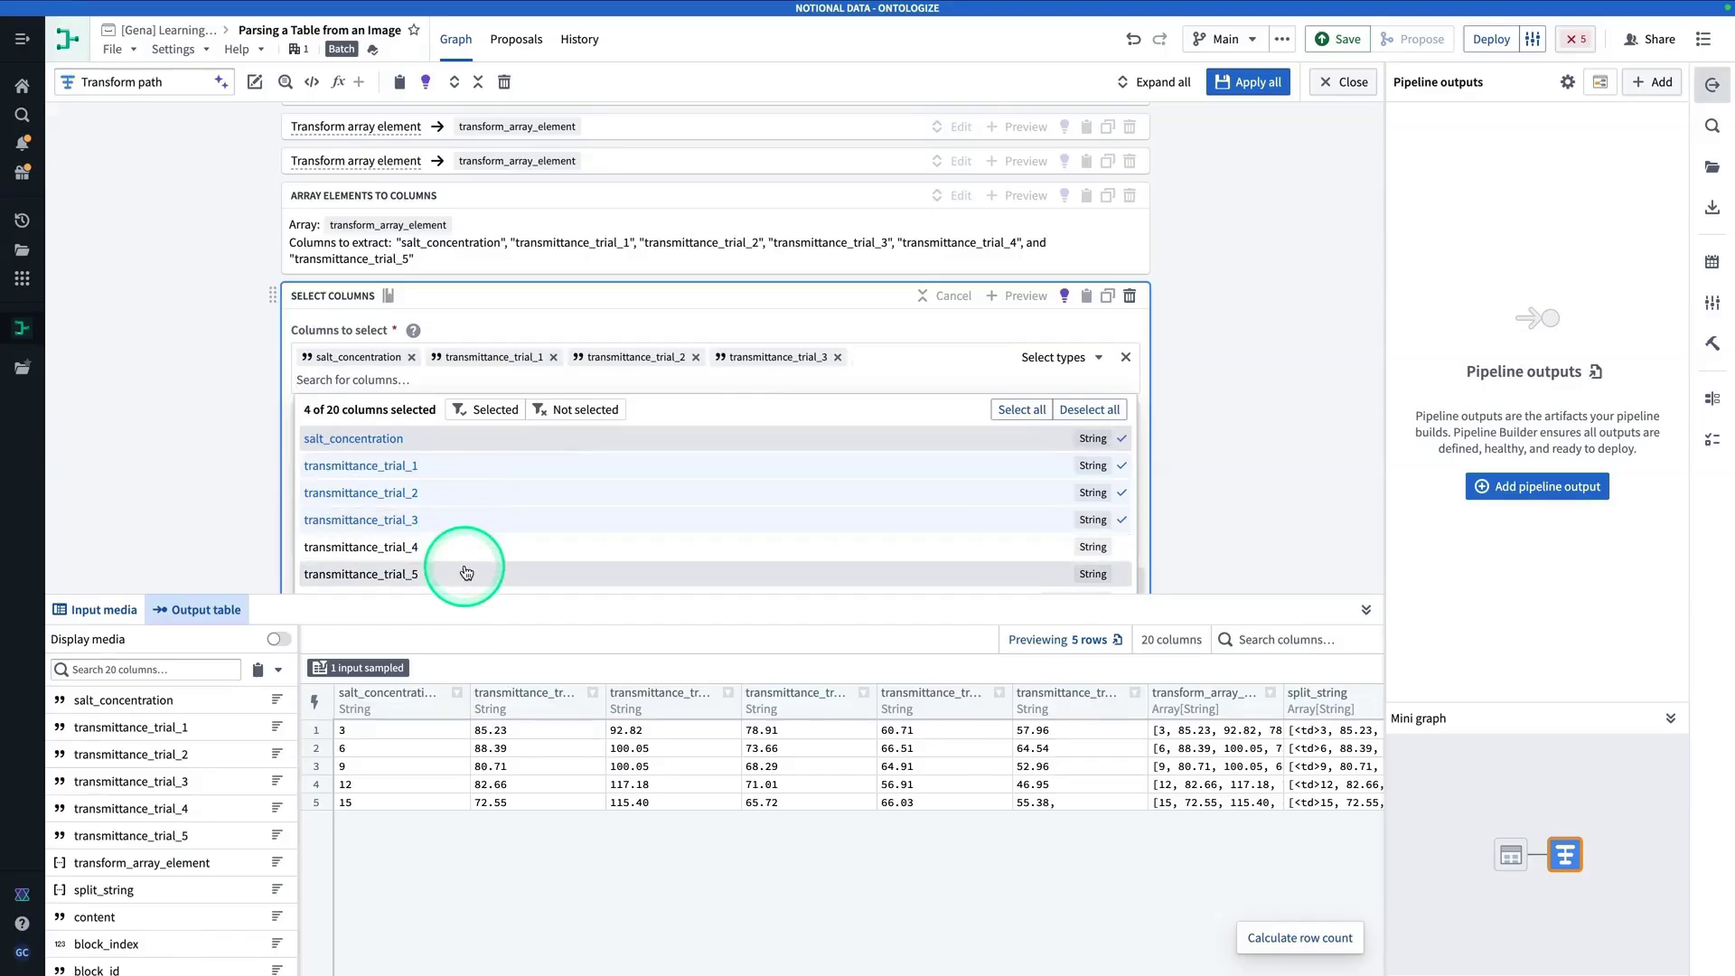
left_click(479, 554)
left_click(1051, 419)
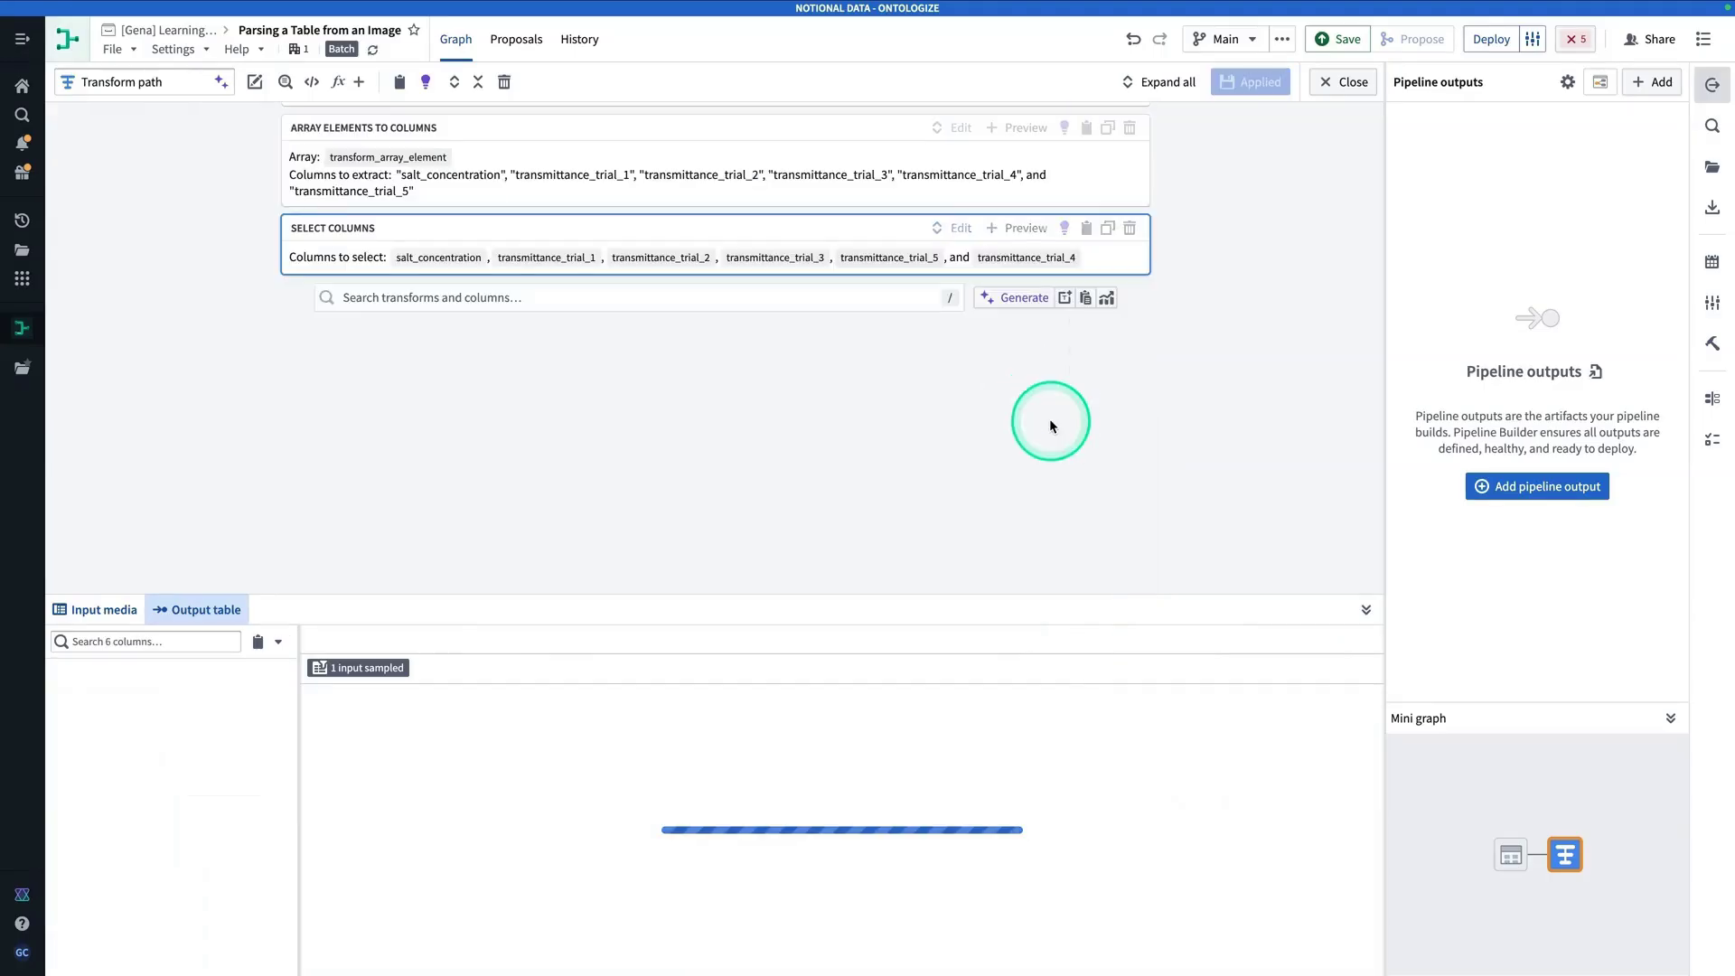
left_click(872, 804)
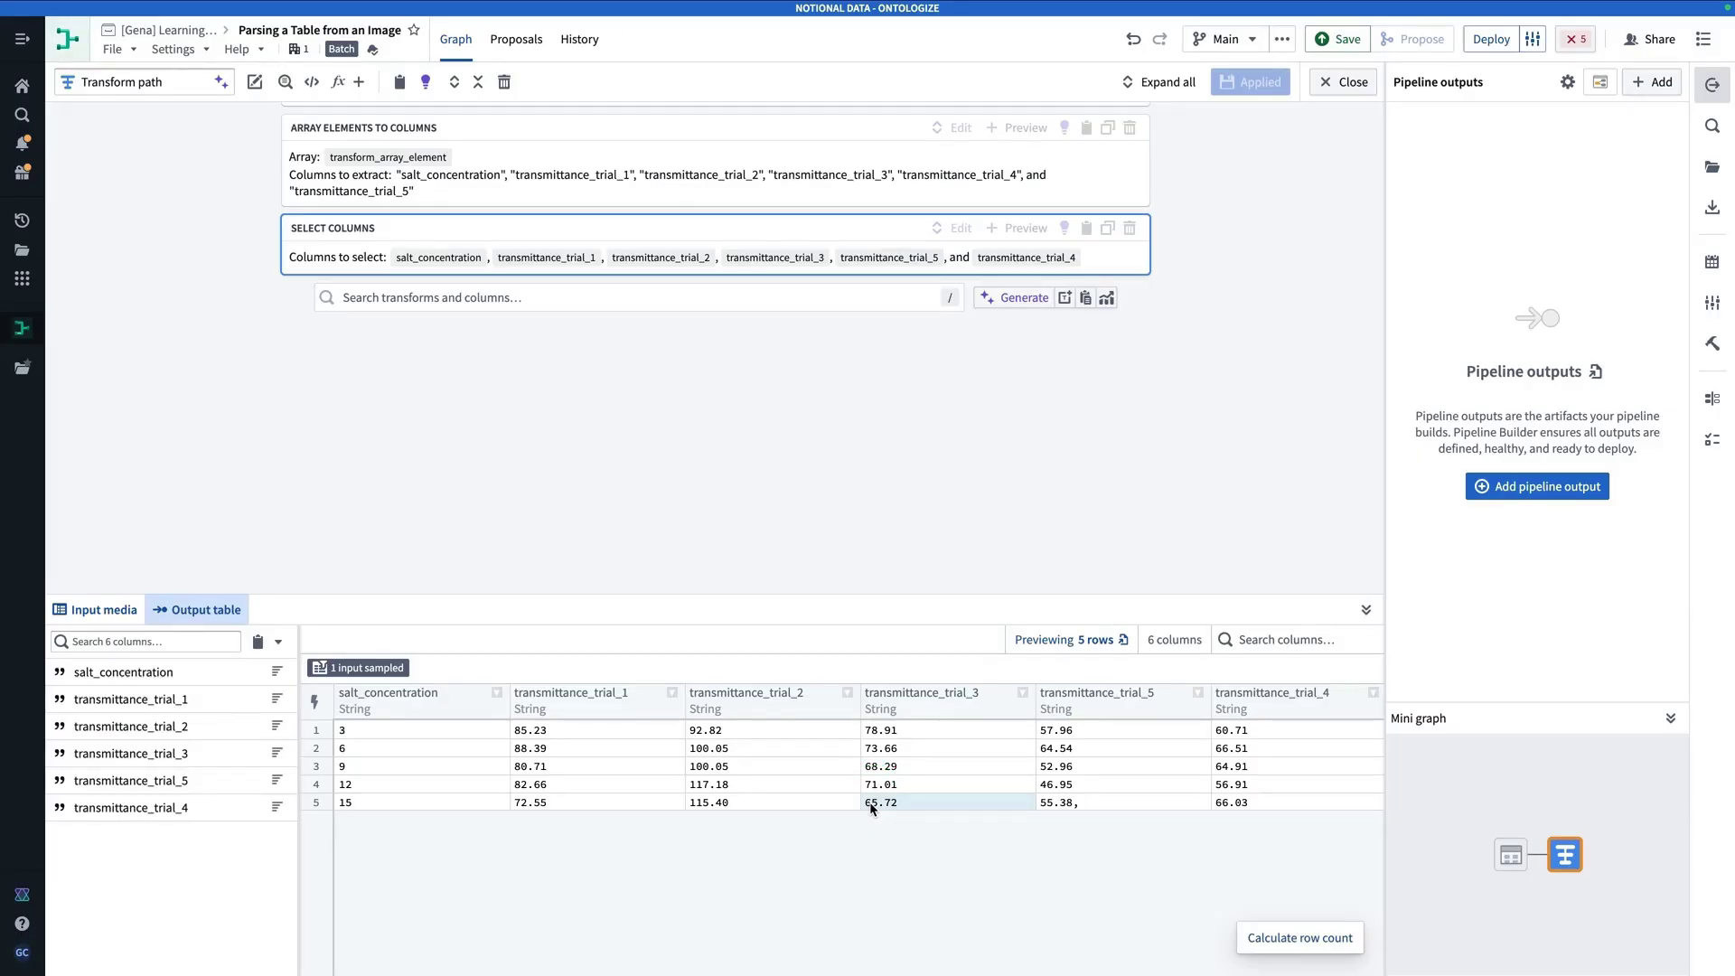
Step: Add an Apply to multiple columns transform after the Select columns step
left_click(650, 282)
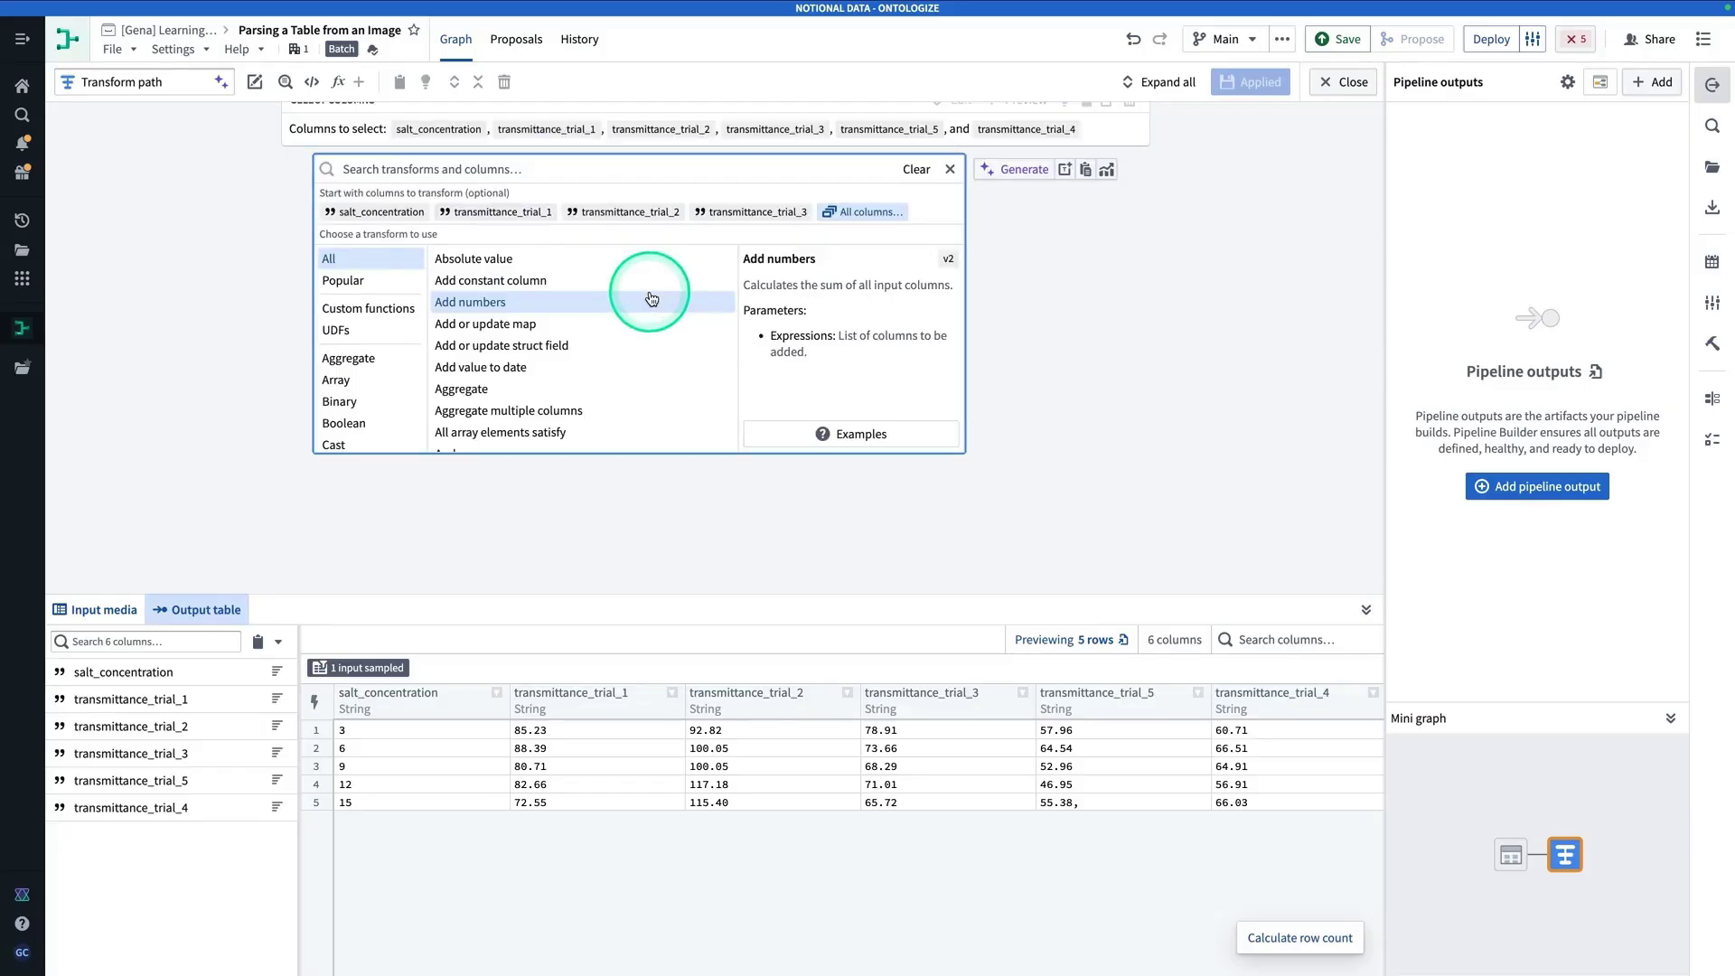
type("apply to")
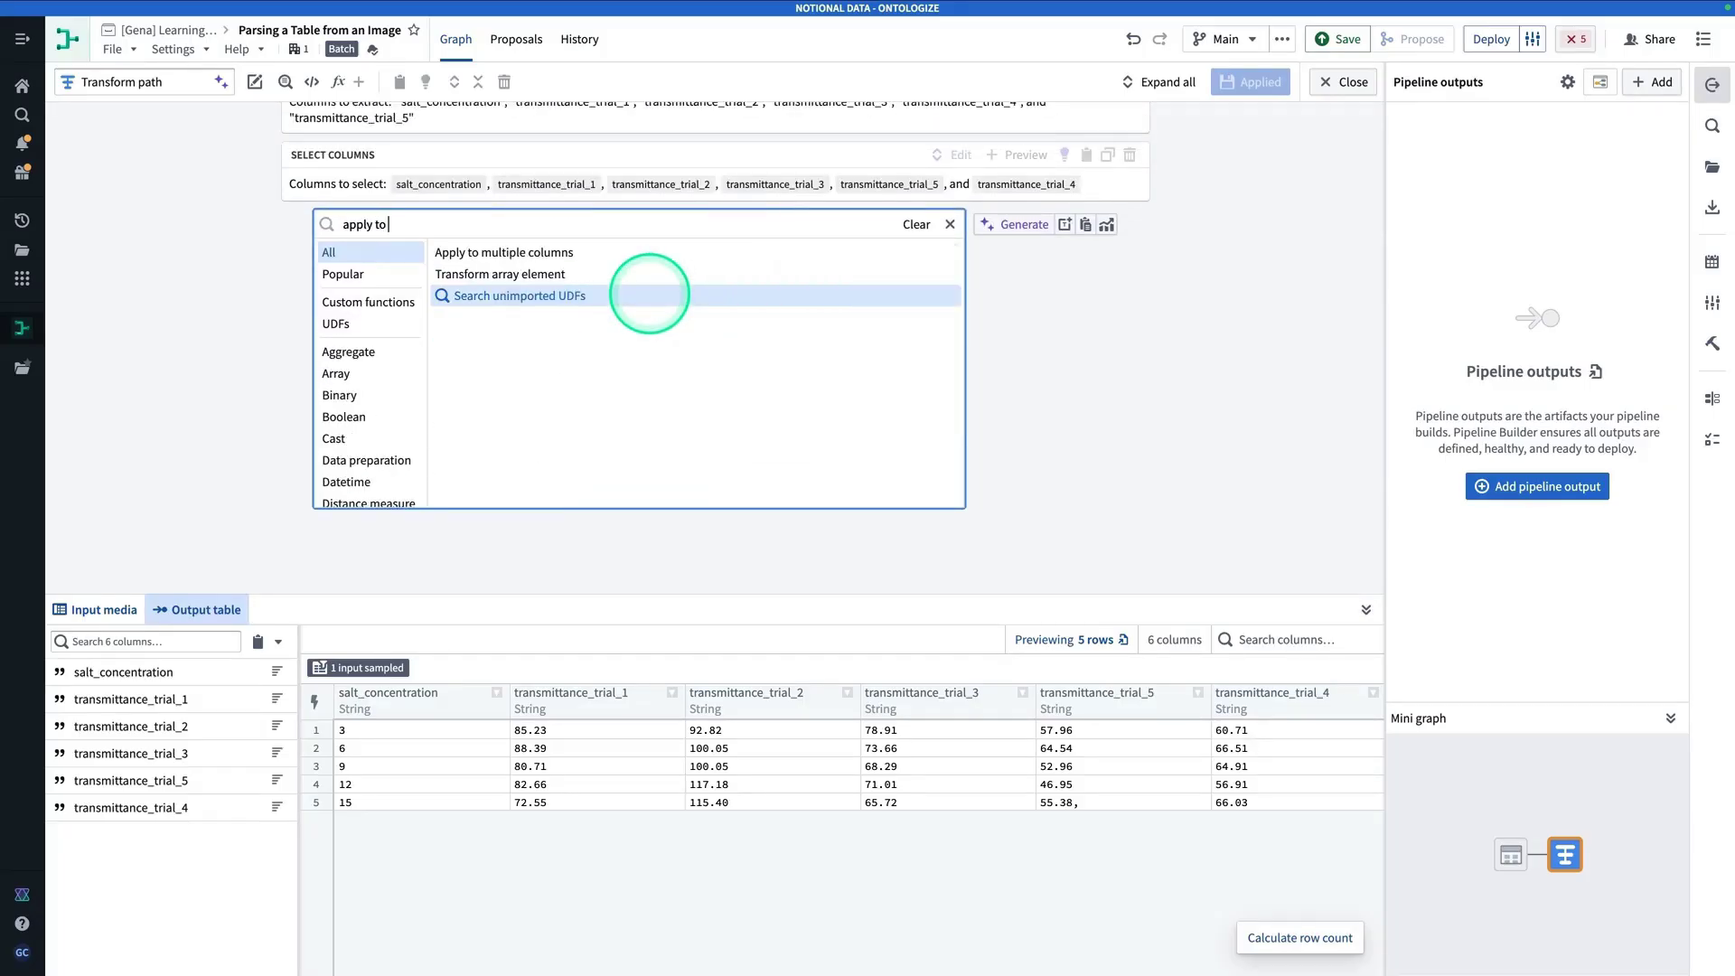
left_click(646, 261)
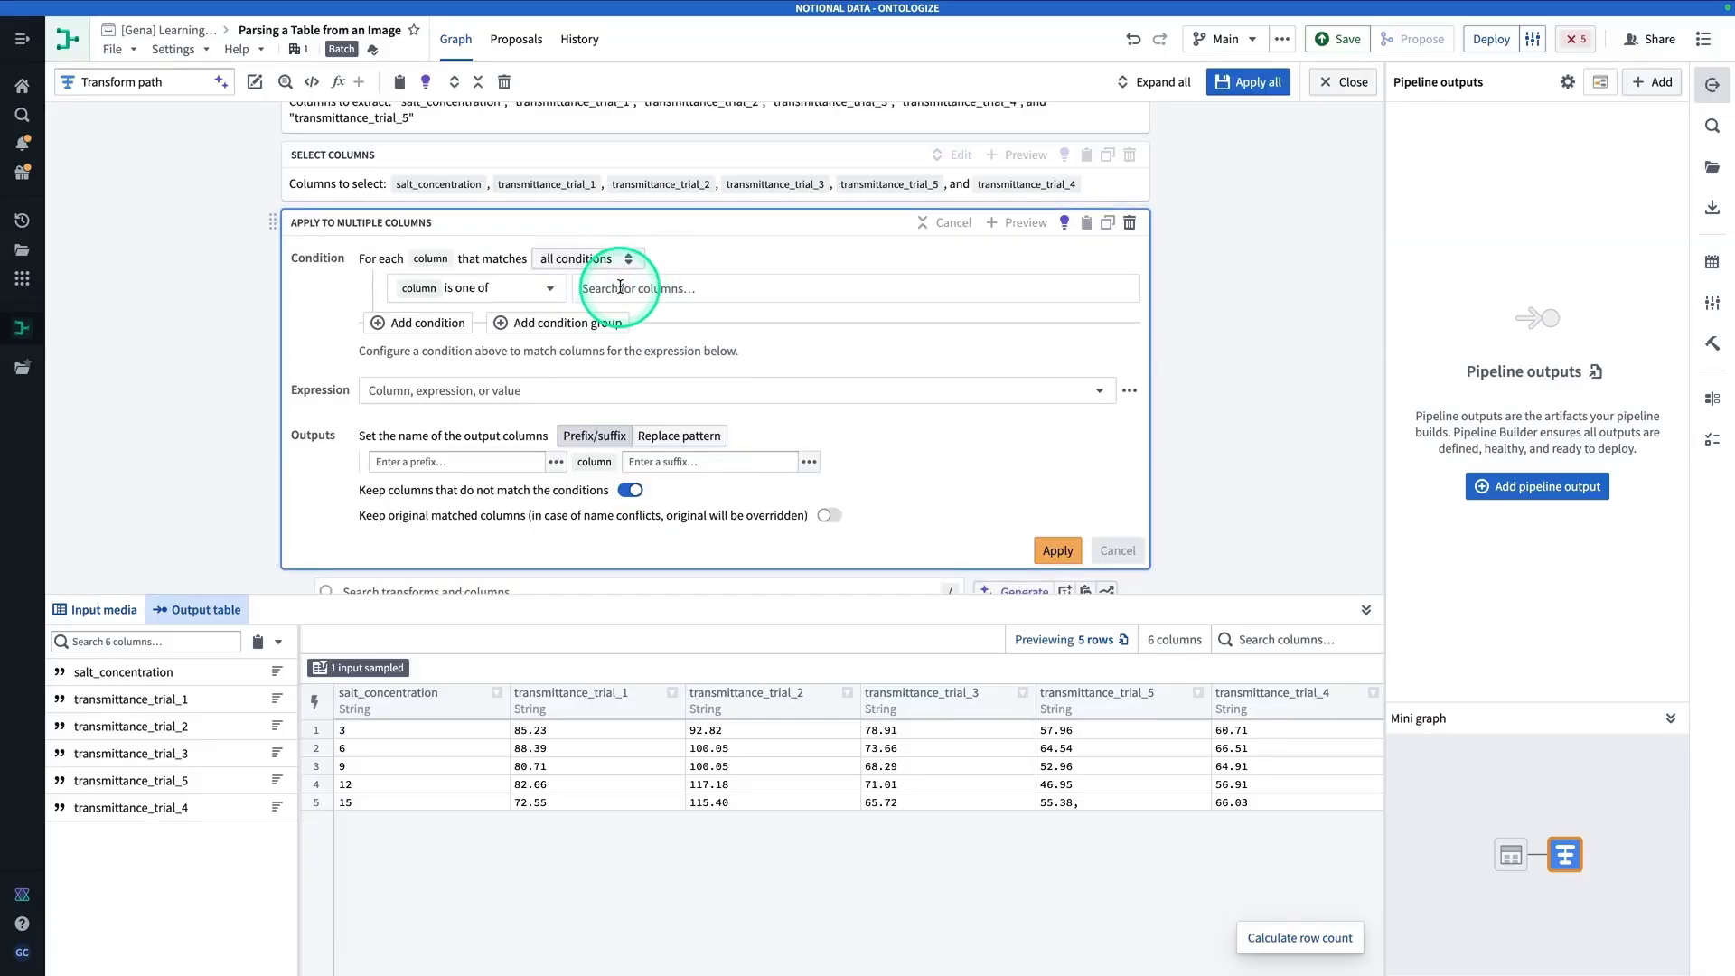
Step: Set the transform's condition to match the columns transmittance_trial_1 through transmittance_trial_5
left_click(623, 288)
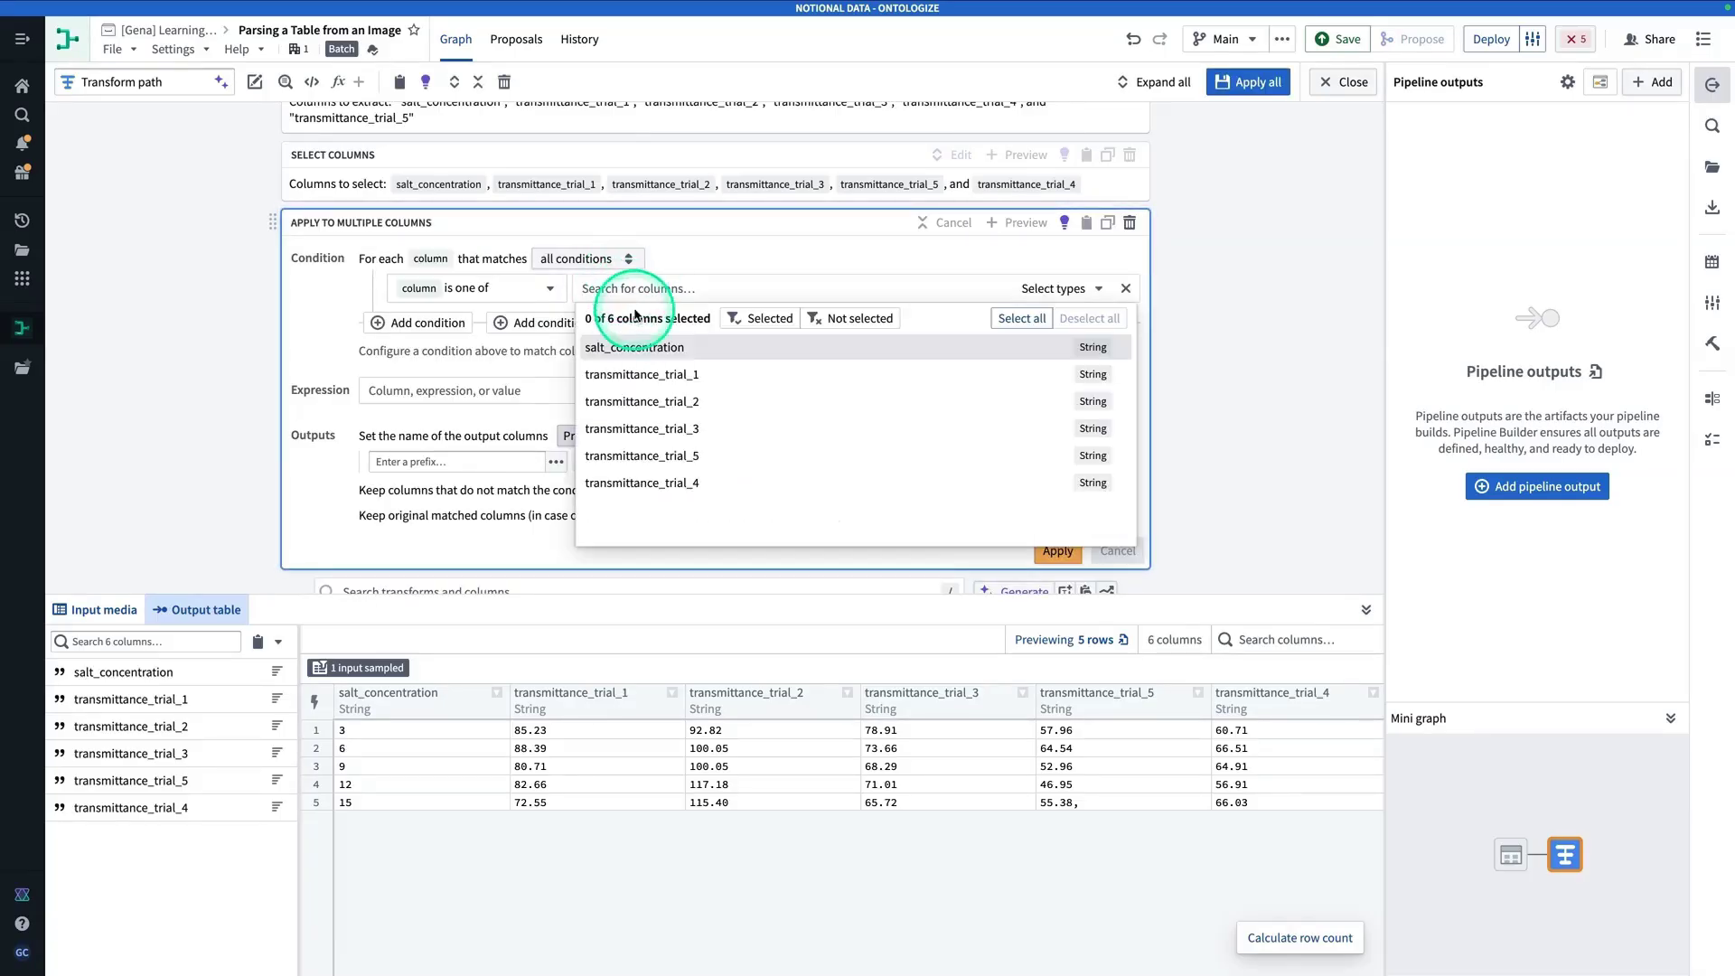
left_click(672, 379)
left_click(632, 401)
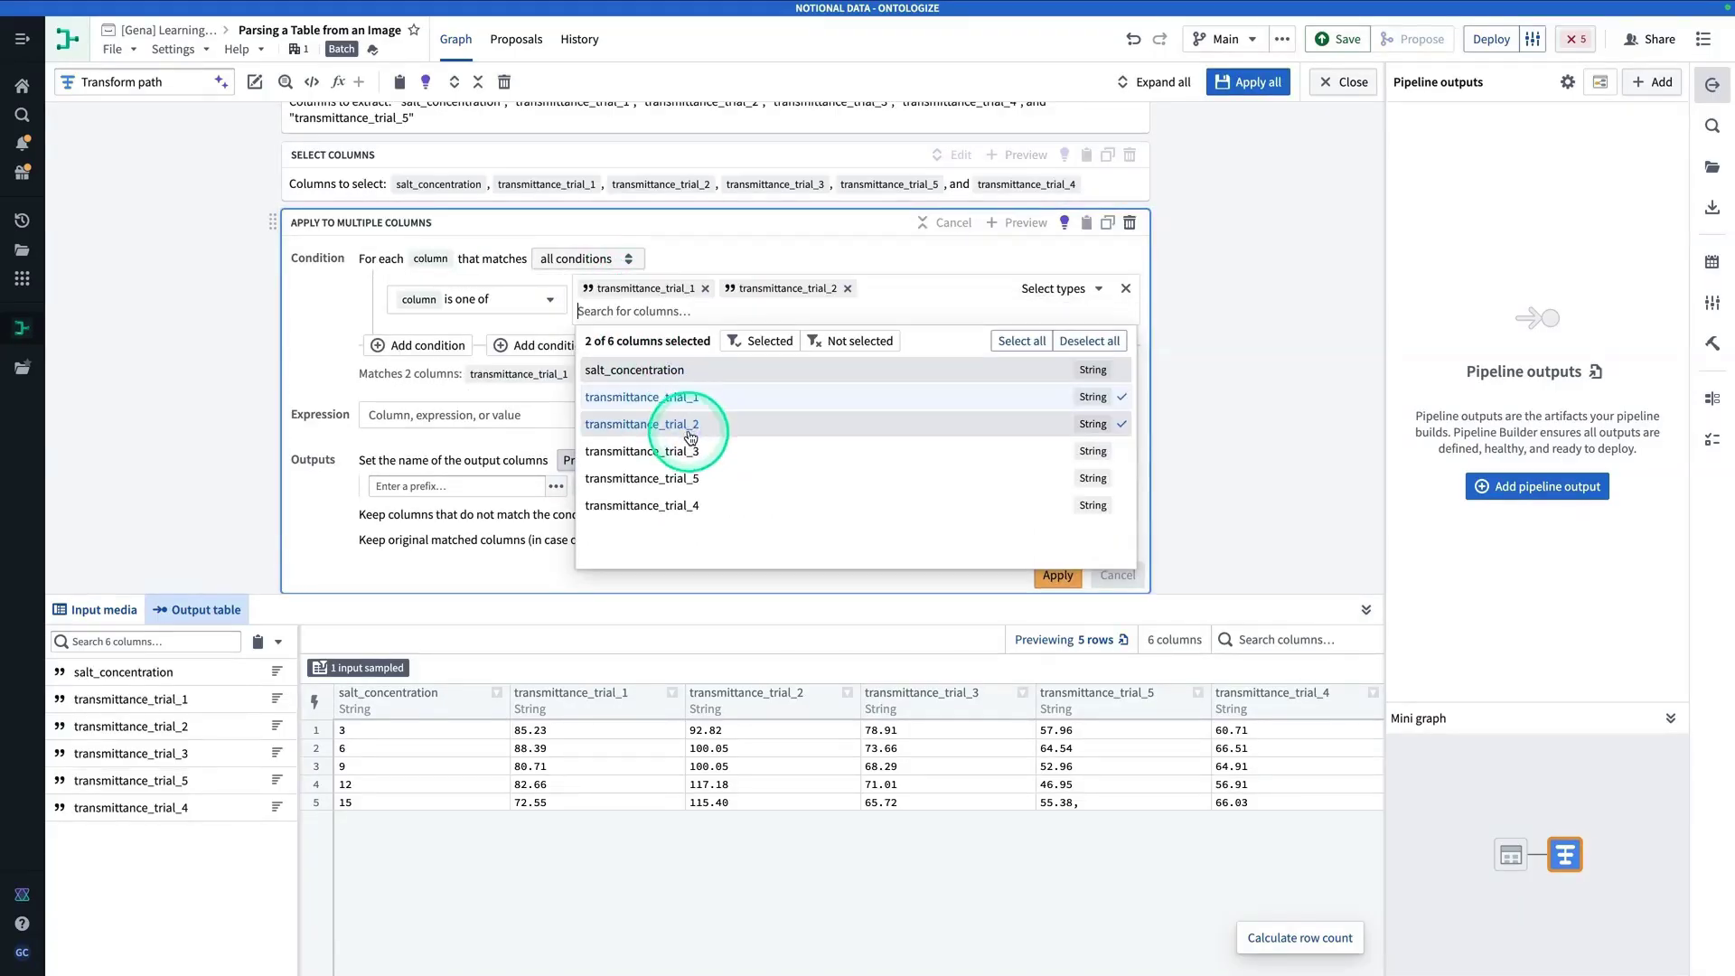
left_click(708, 451)
left_click(712, 488)
left_click(709, 506)
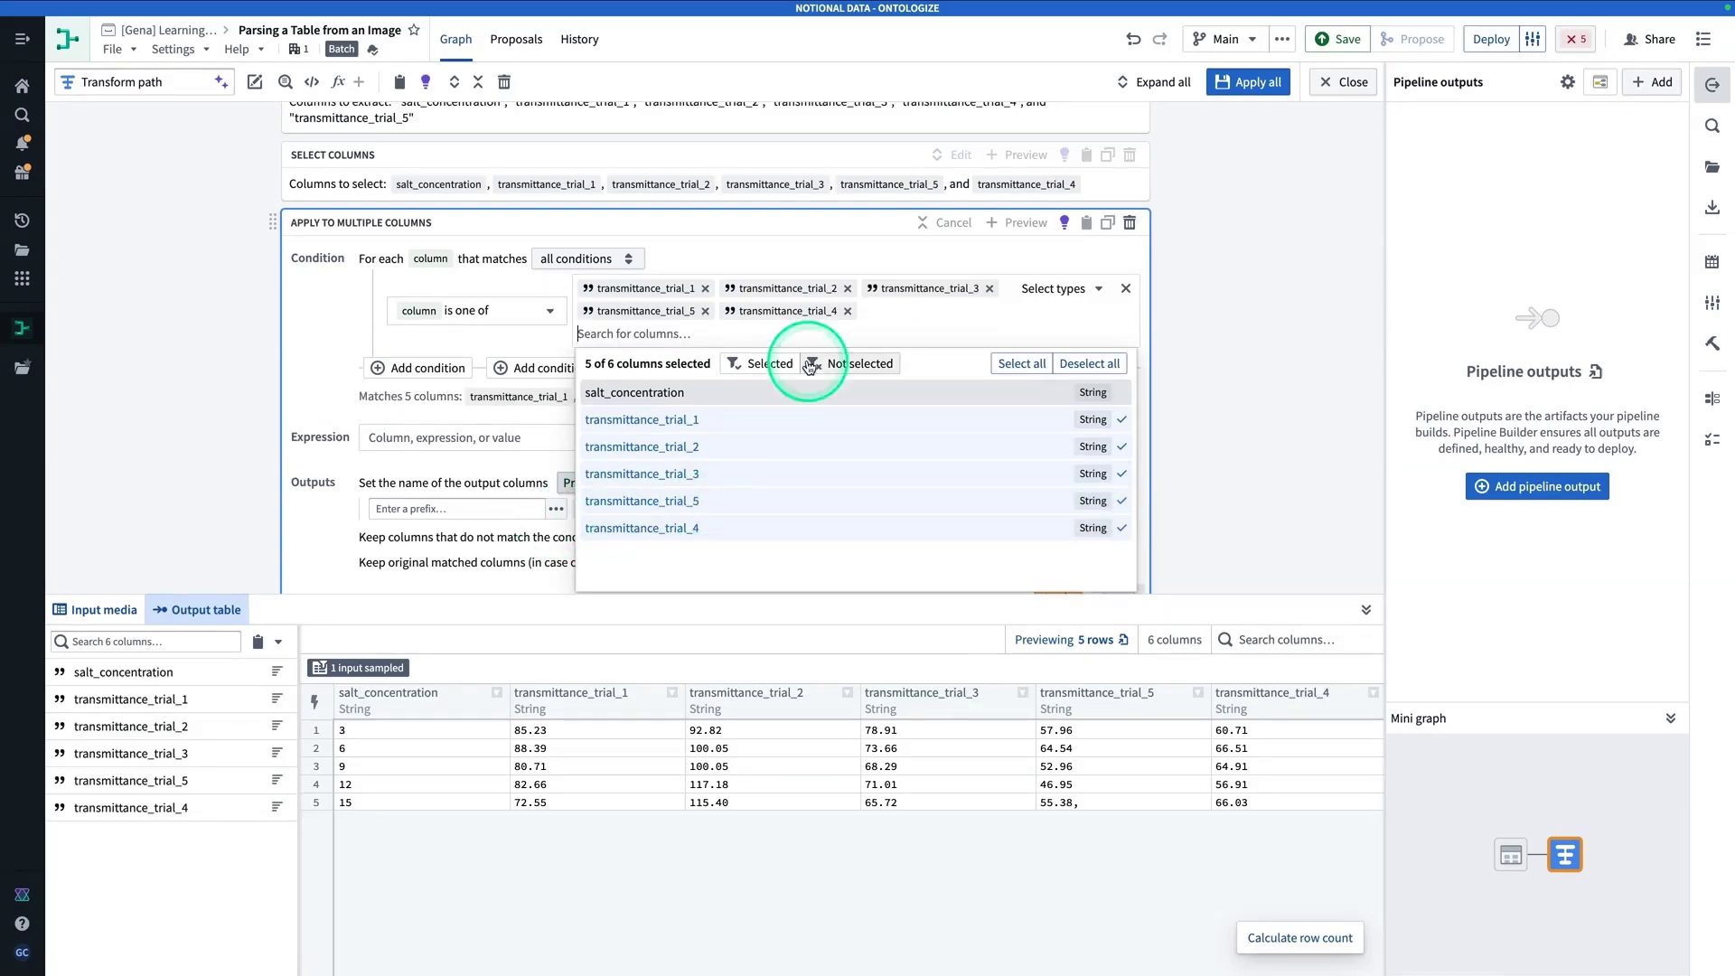
scroll(1212, 253, "up", 2)
left_click(1152, 333)
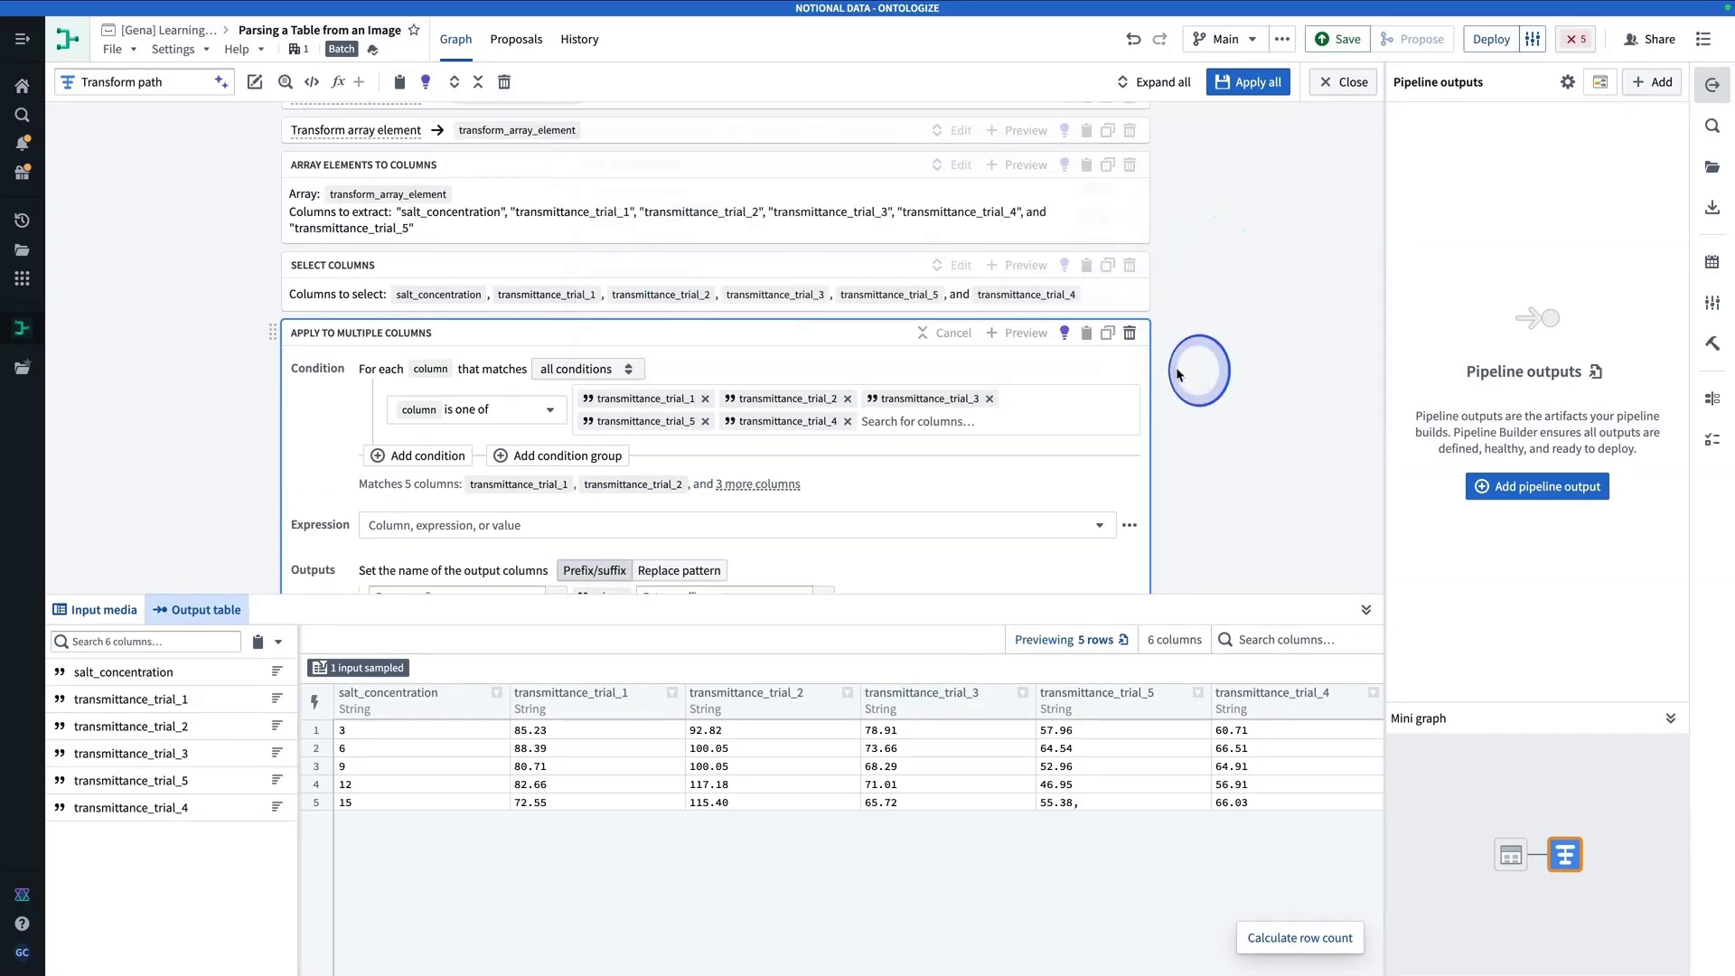
Step: Reopen the Select columns transform for editing and reorder its list so transmittance_trial_4 comes before transmittance_trial_5
left_click(957, 267)
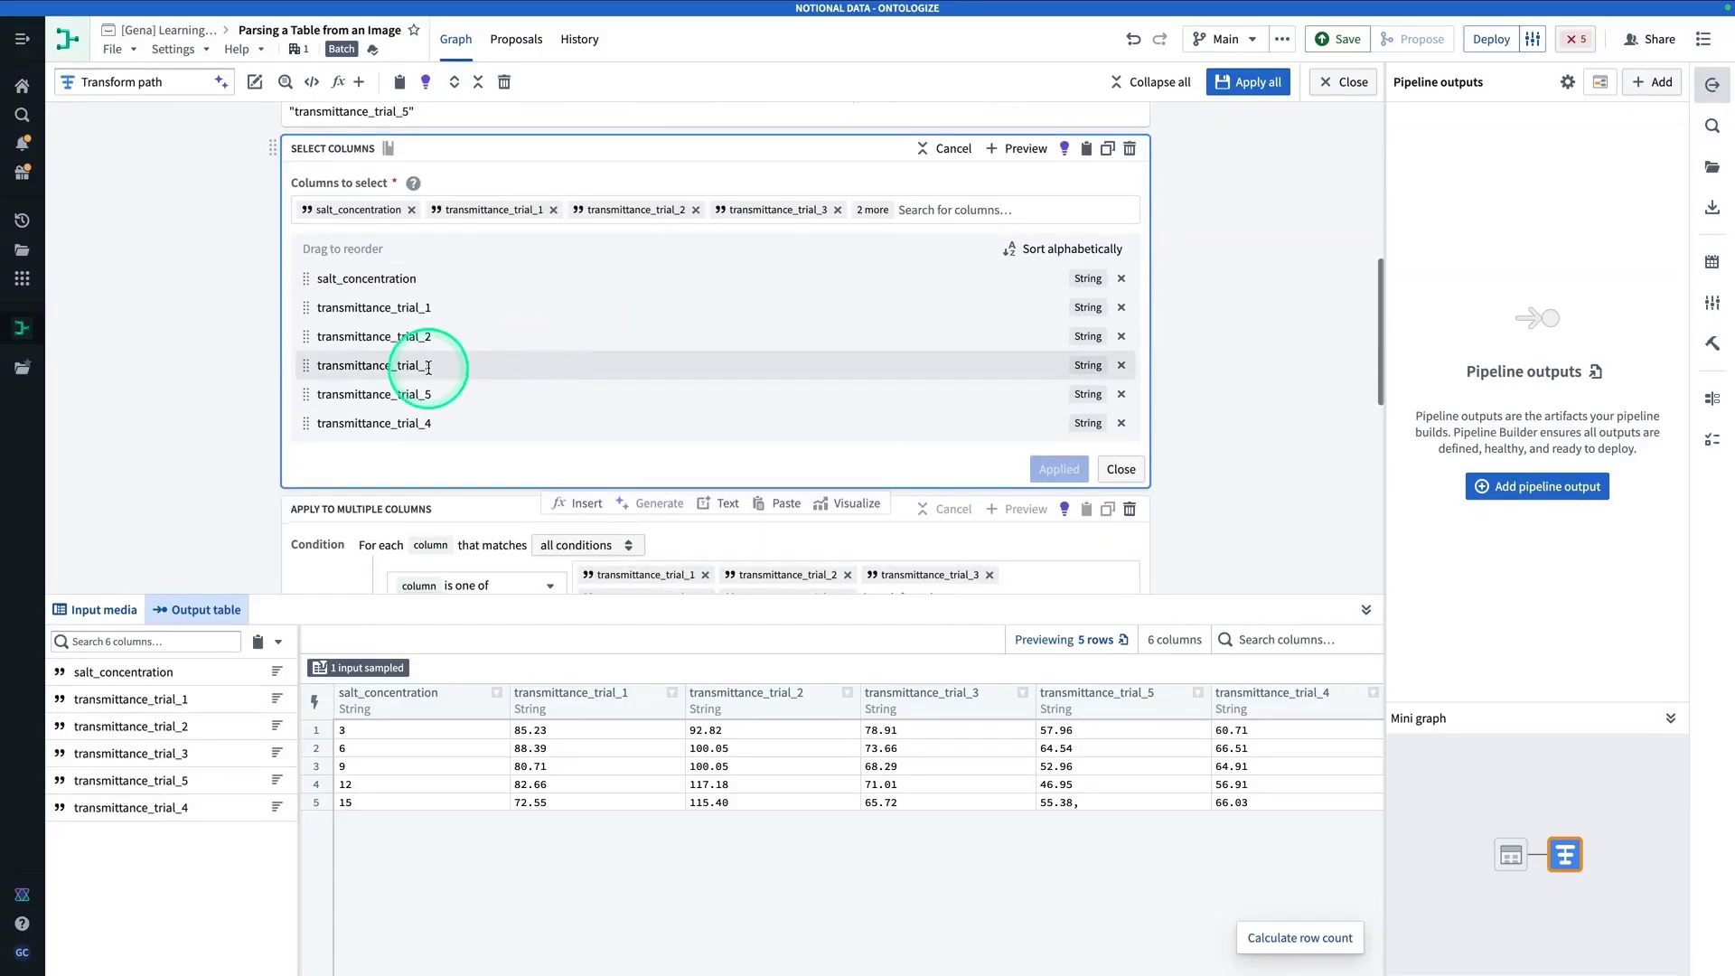
scroll(313, 386, "up", 2)
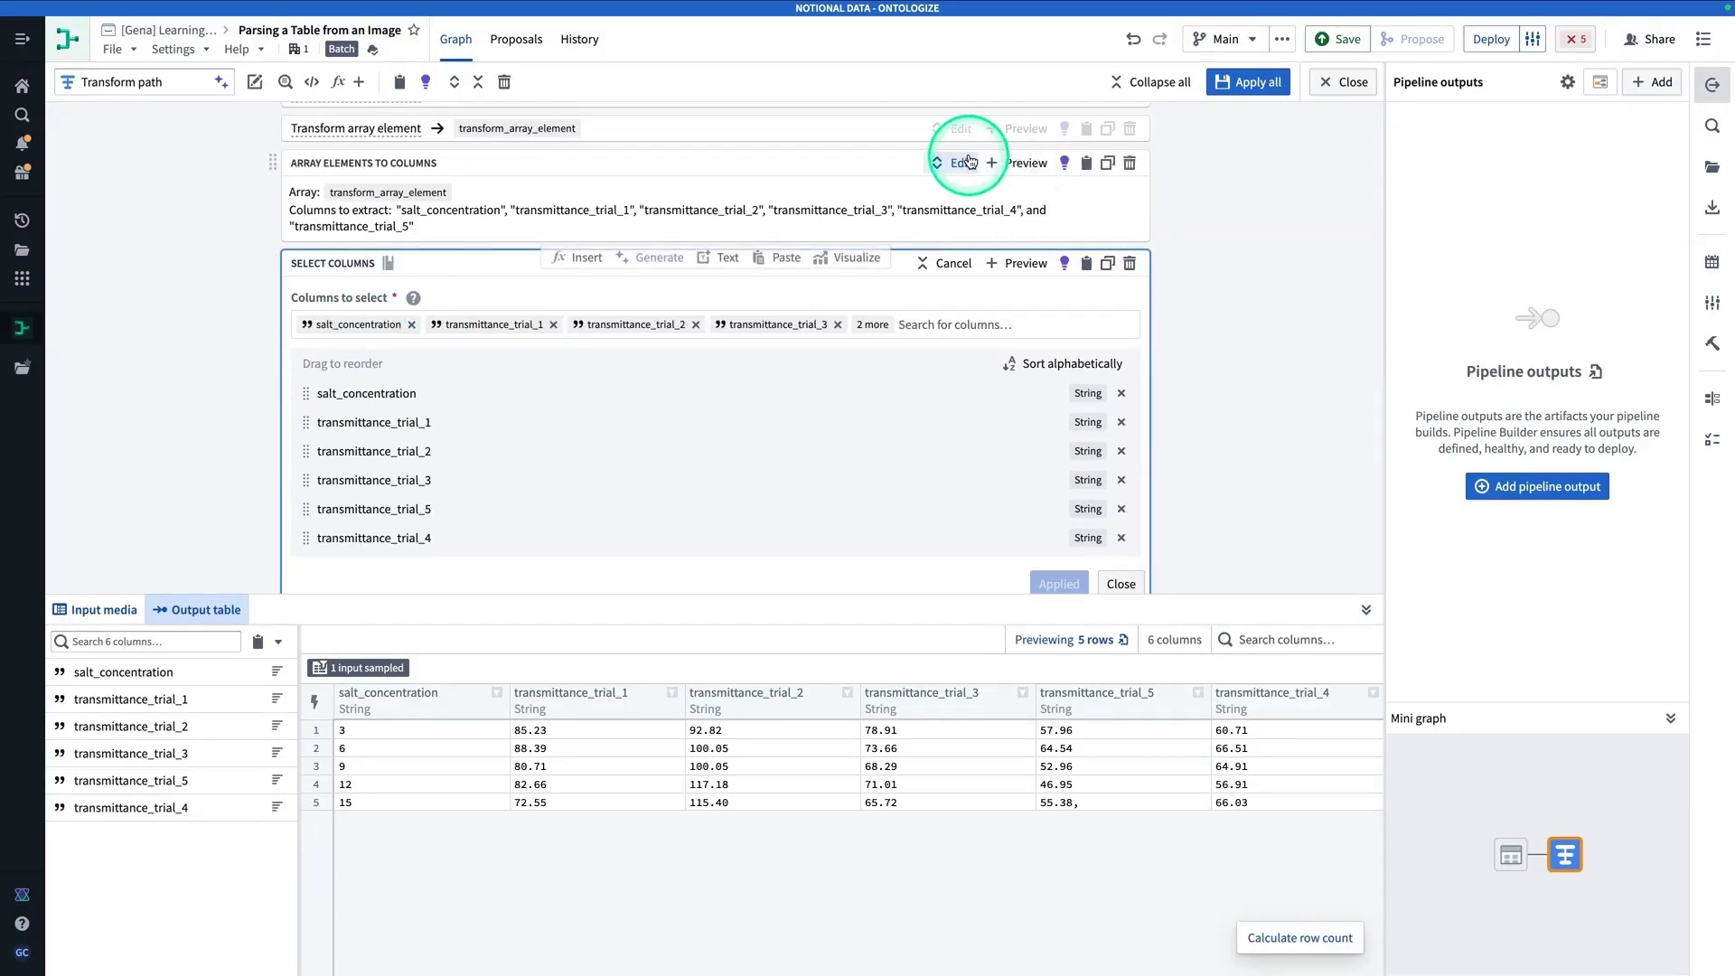
left_click(958, 160)
scroll(1058, 202, "down", 5)
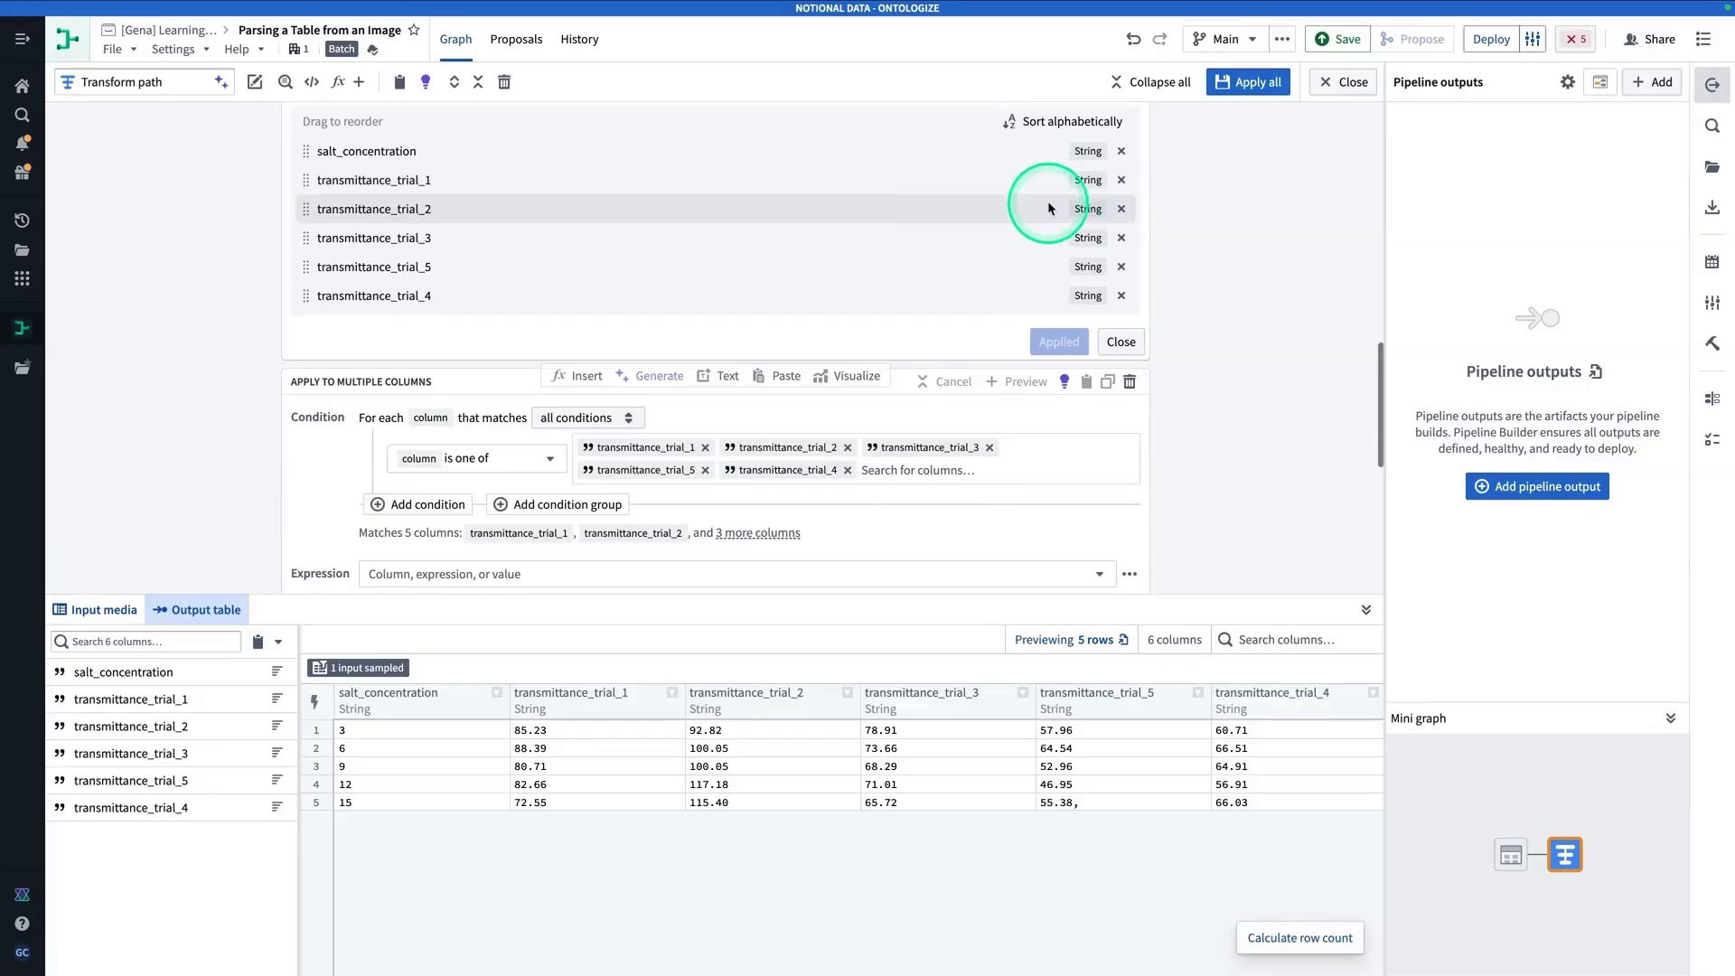
left_click_drag(321, 299, 316, 265)
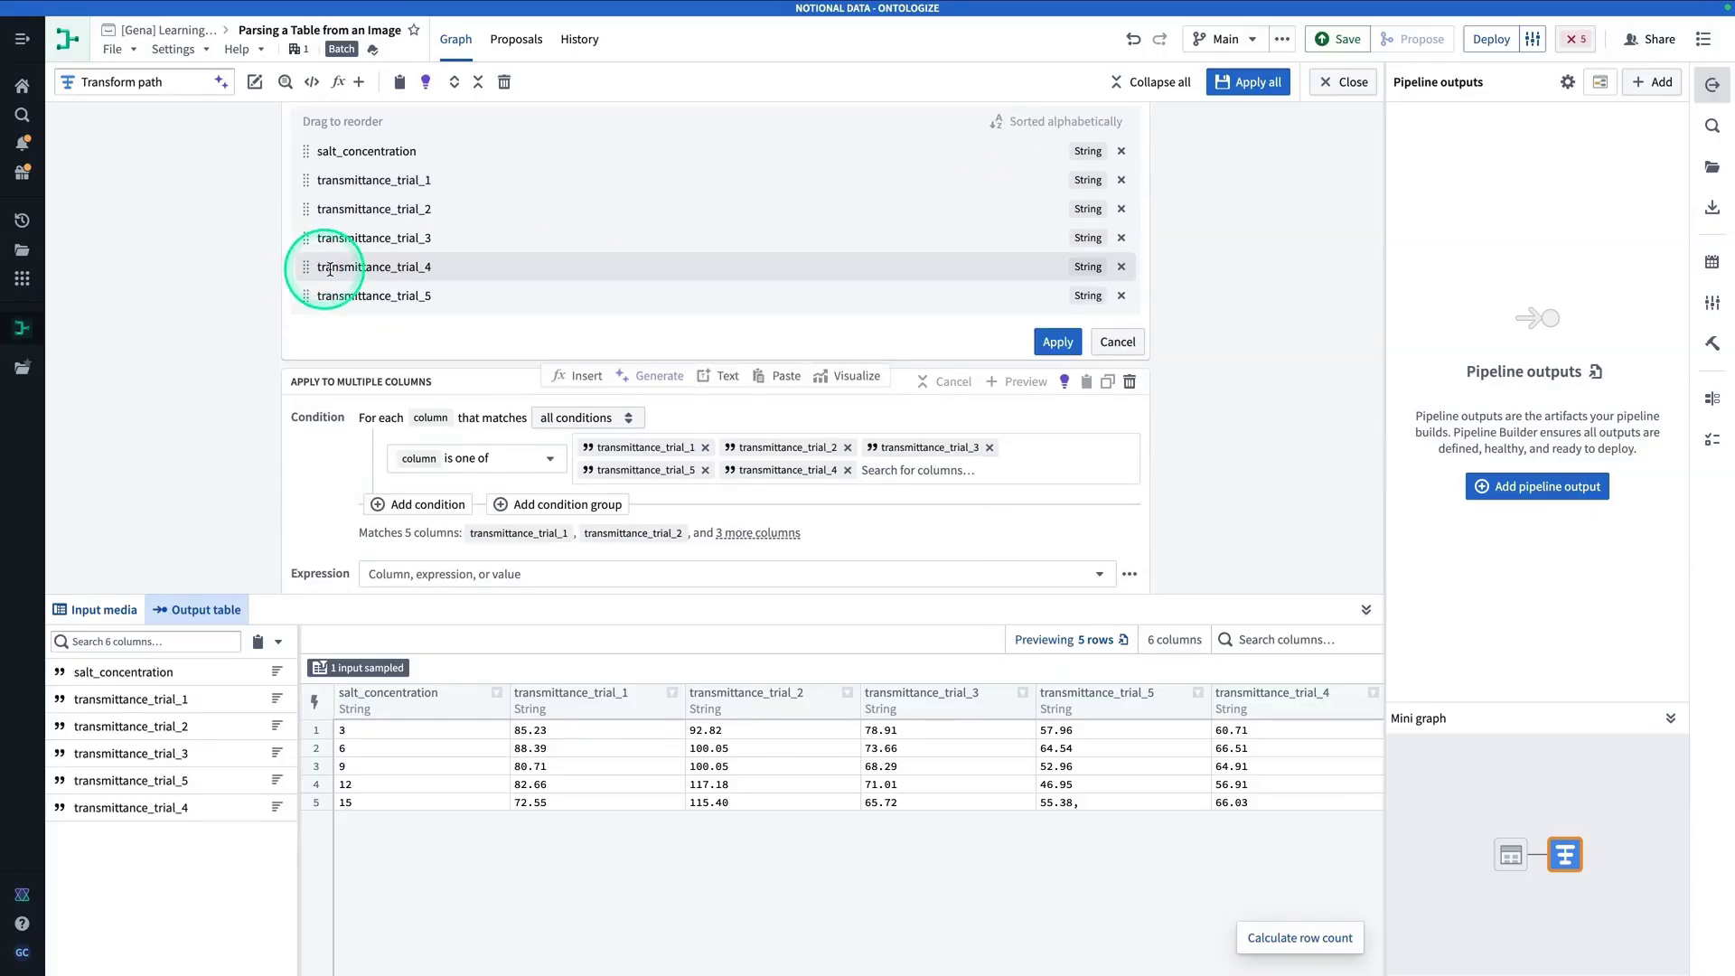
scroll(594, 359, "down", 2)
scroll(595, 359, "down", 1)
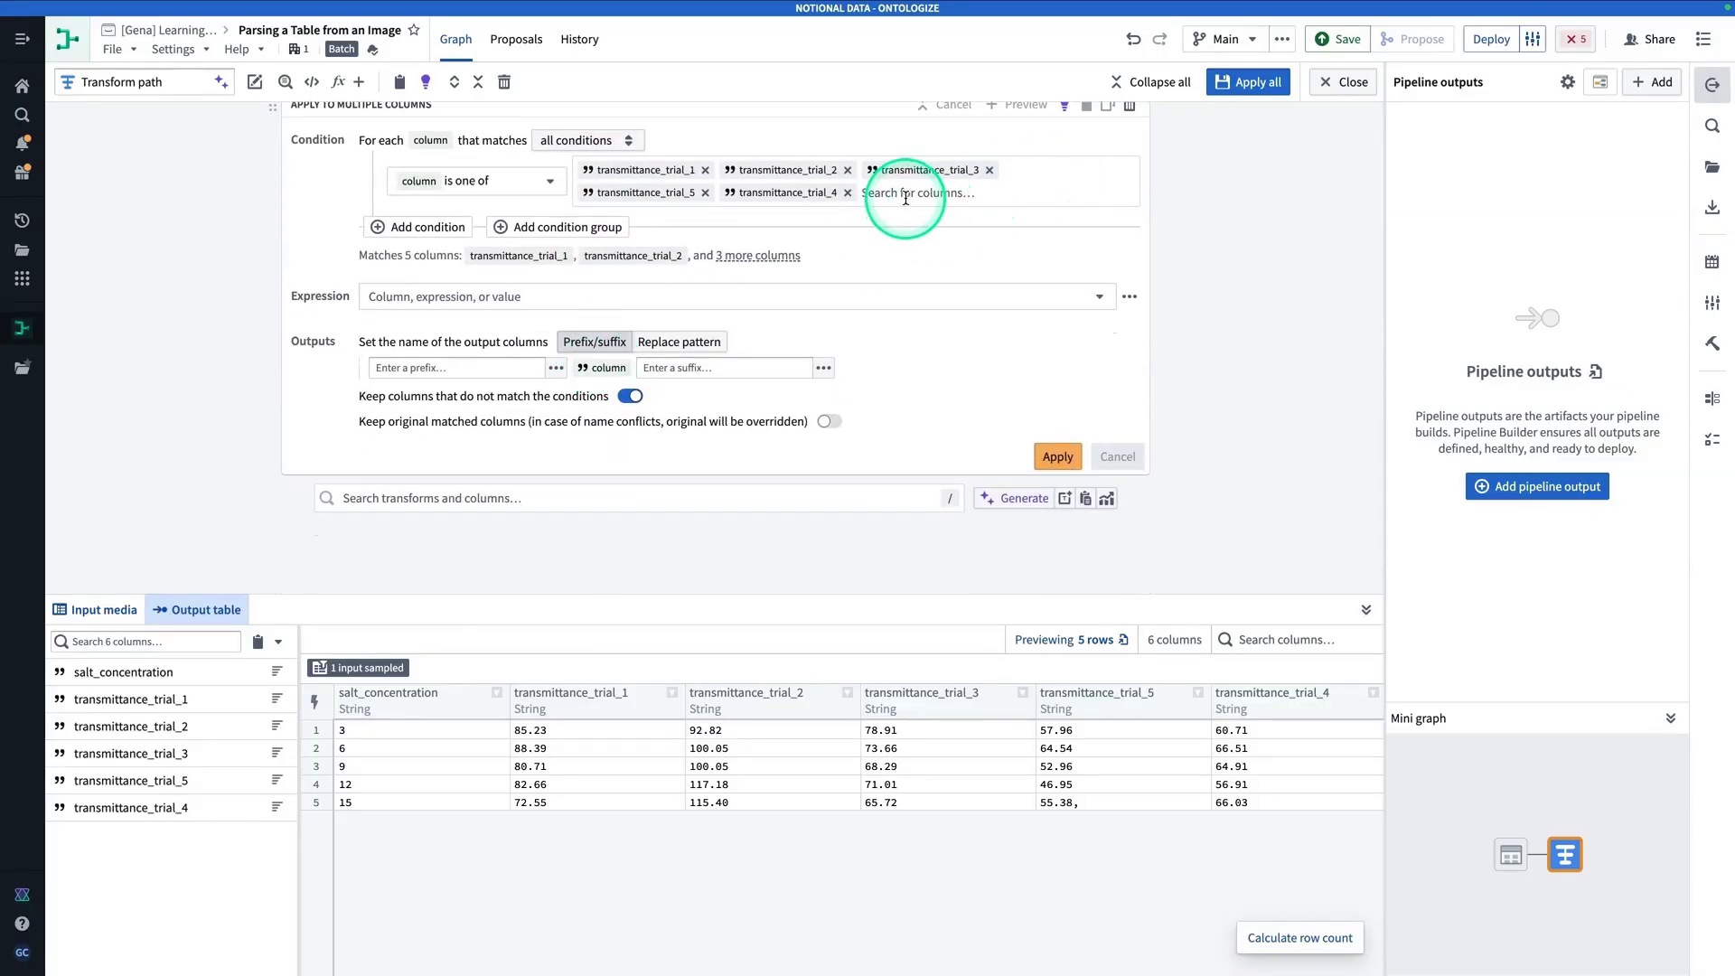
scroll(613, 246, "up", 1)
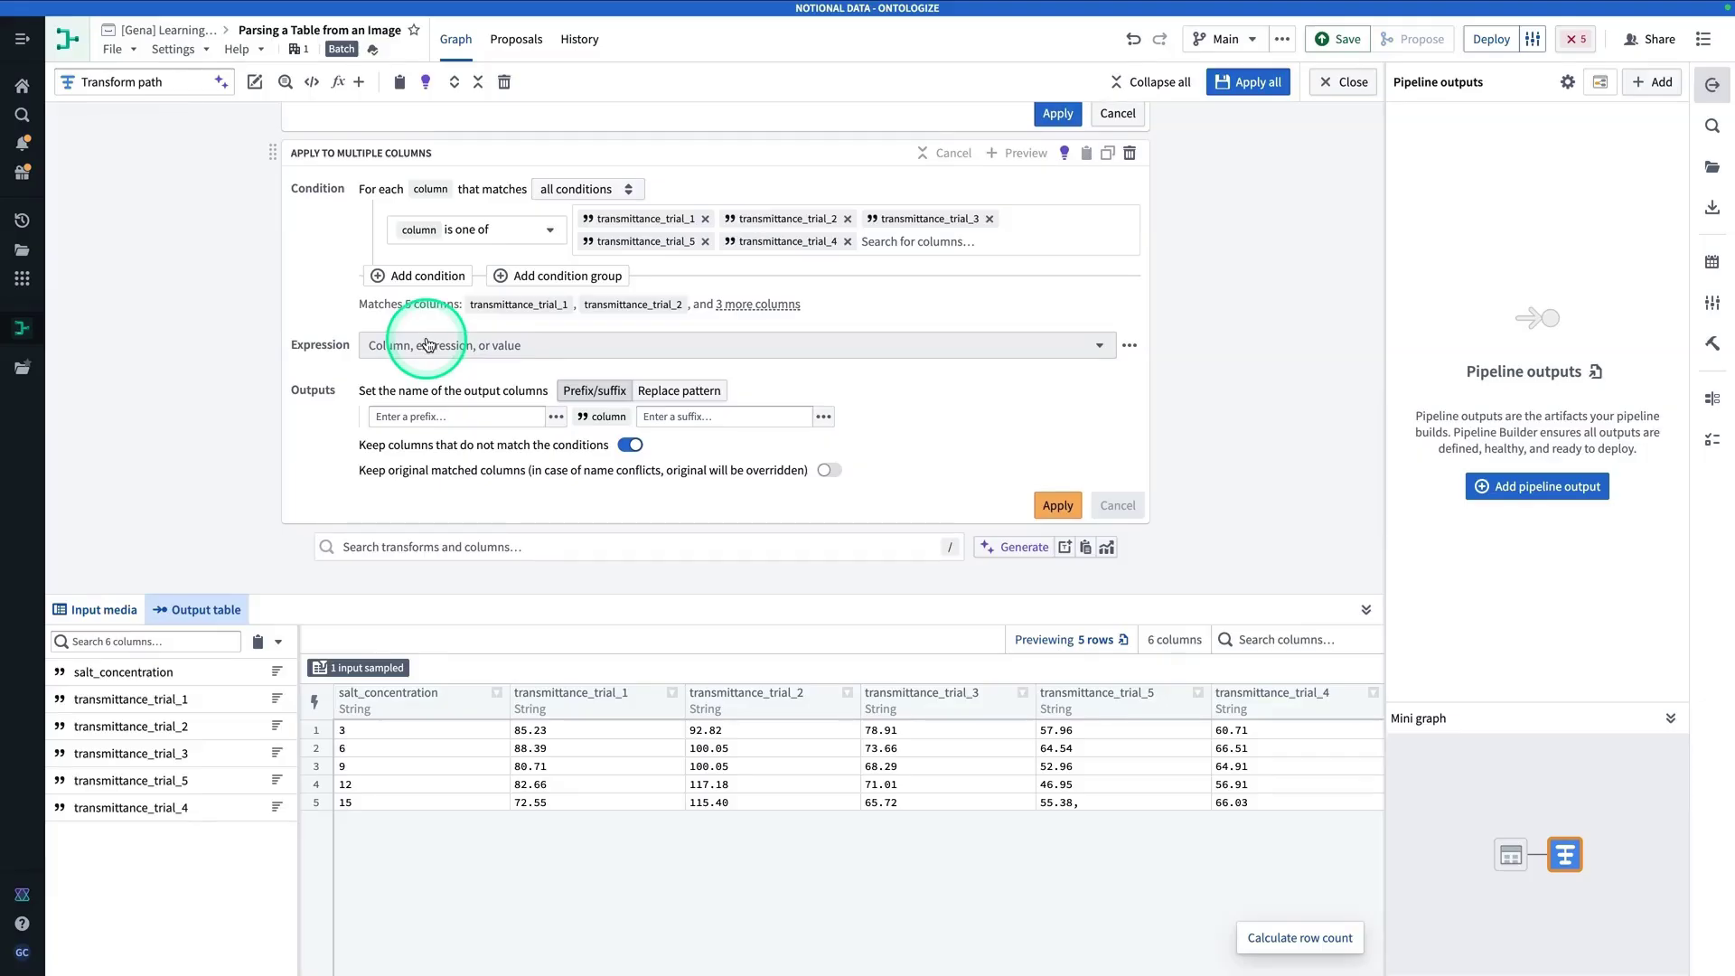
Step: Set the expression of the Apply to multiple columns transform to Cast
left_click(428, 344)
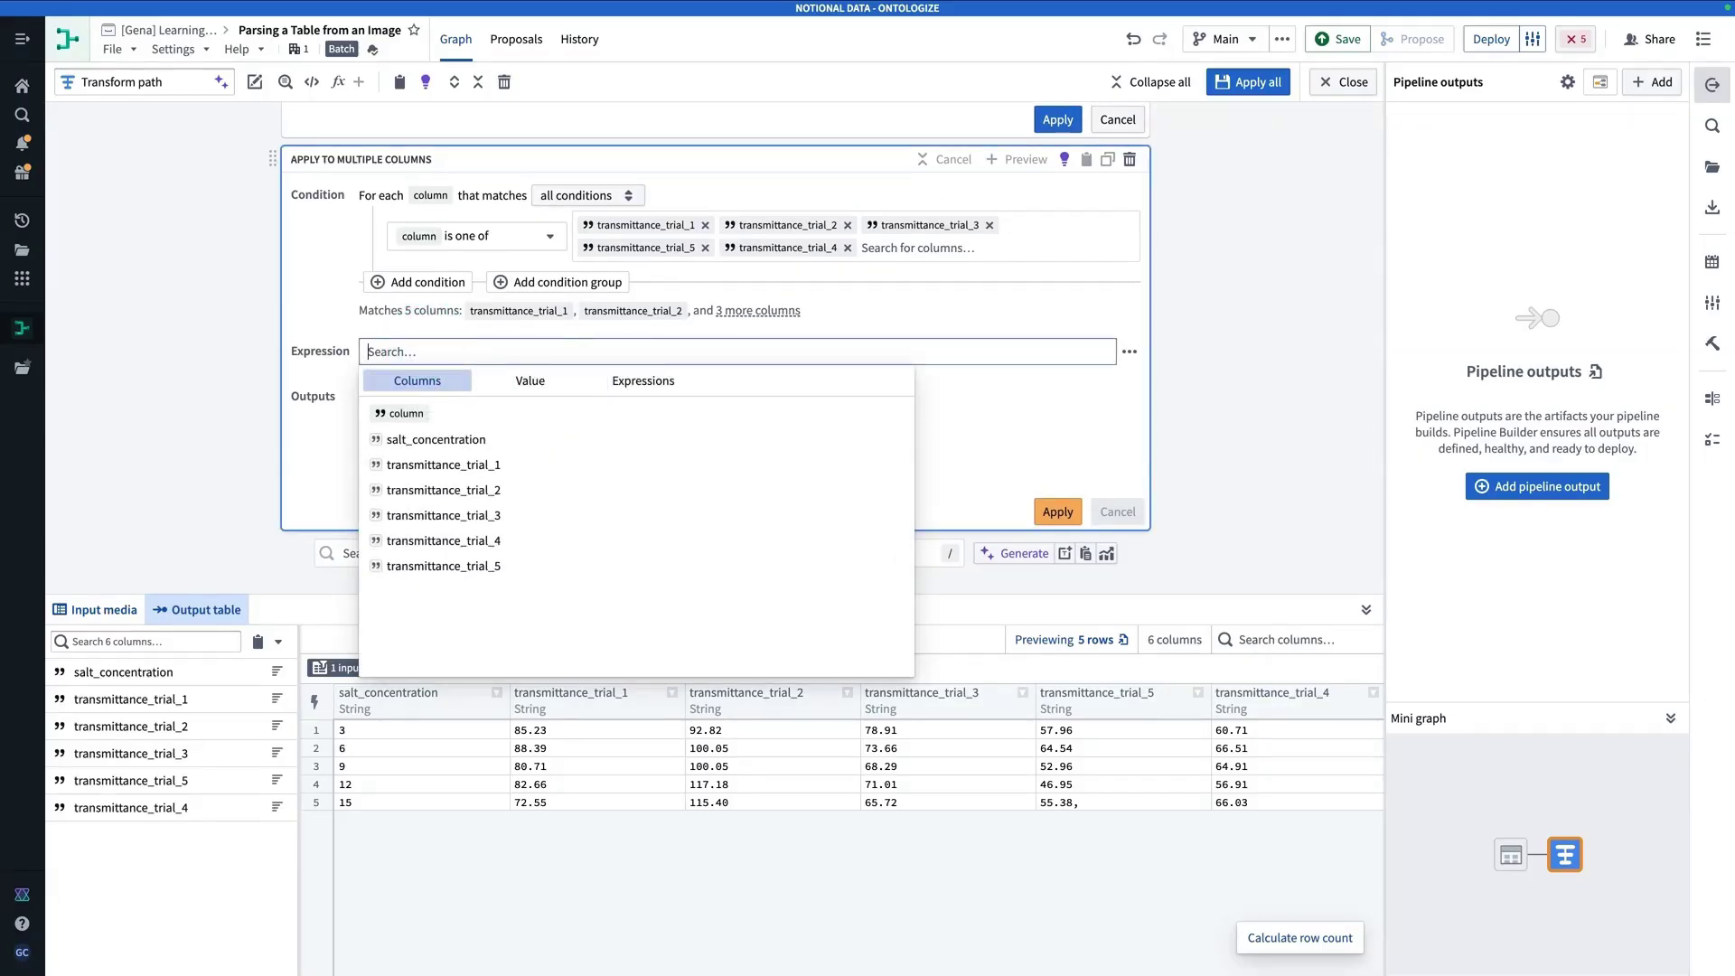
type("cast")
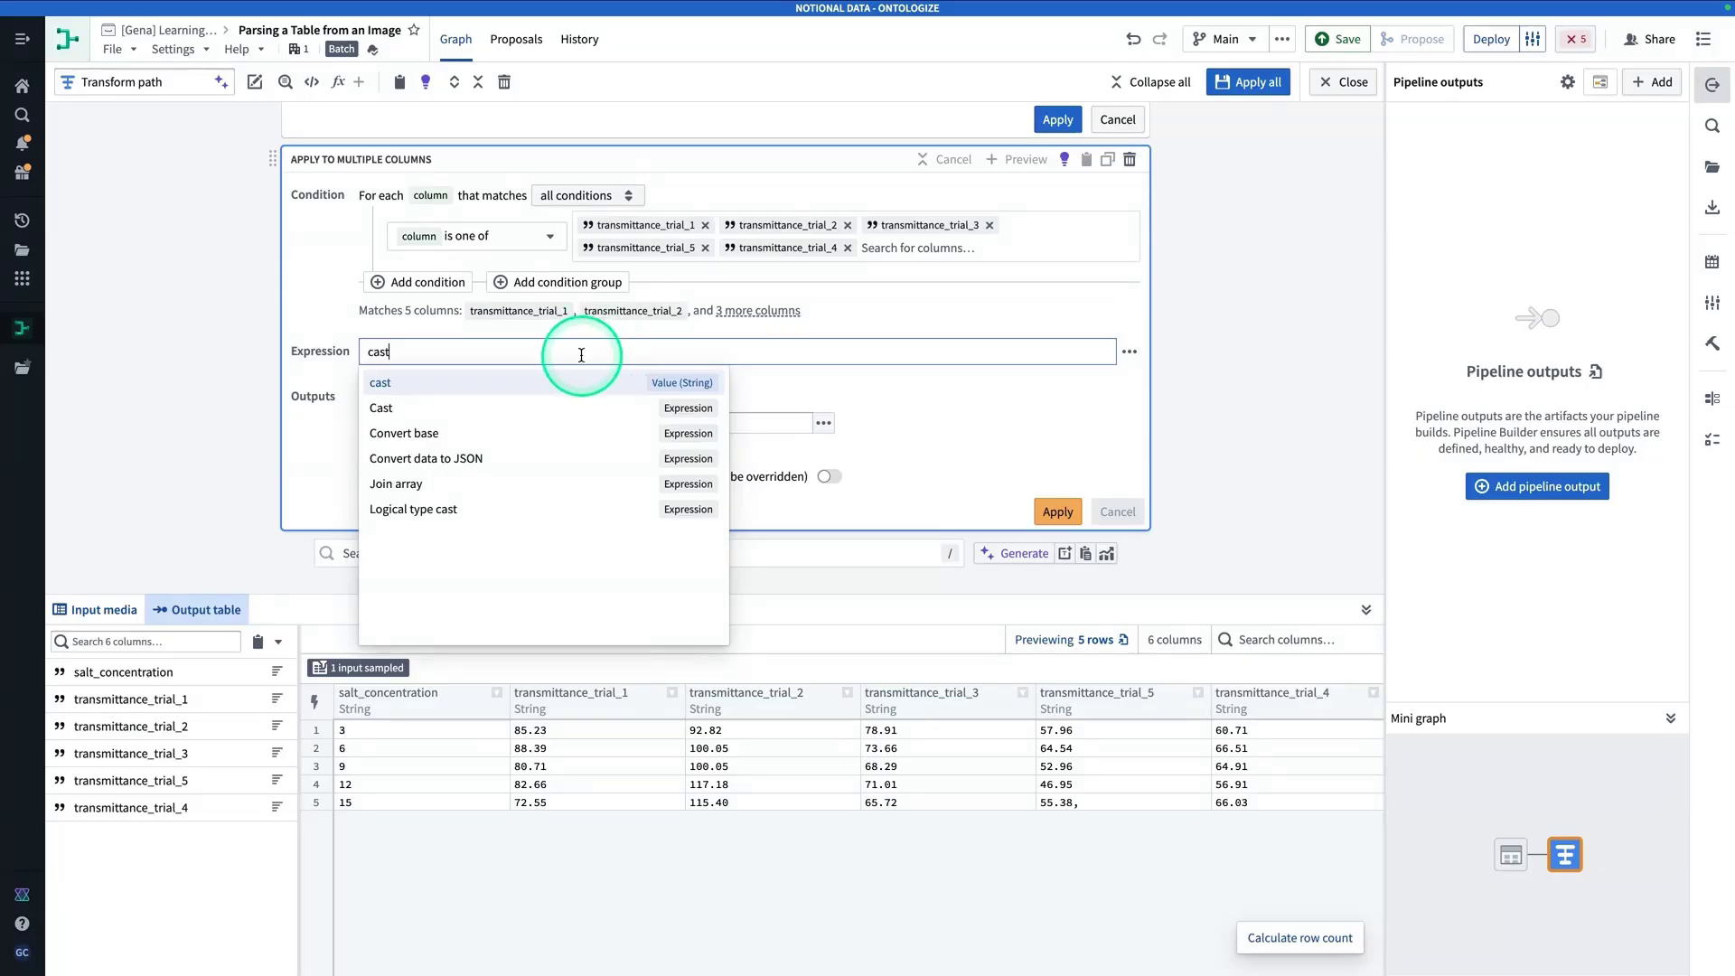
left_click(562, 408)
scroll(571, 398, "down", 1)
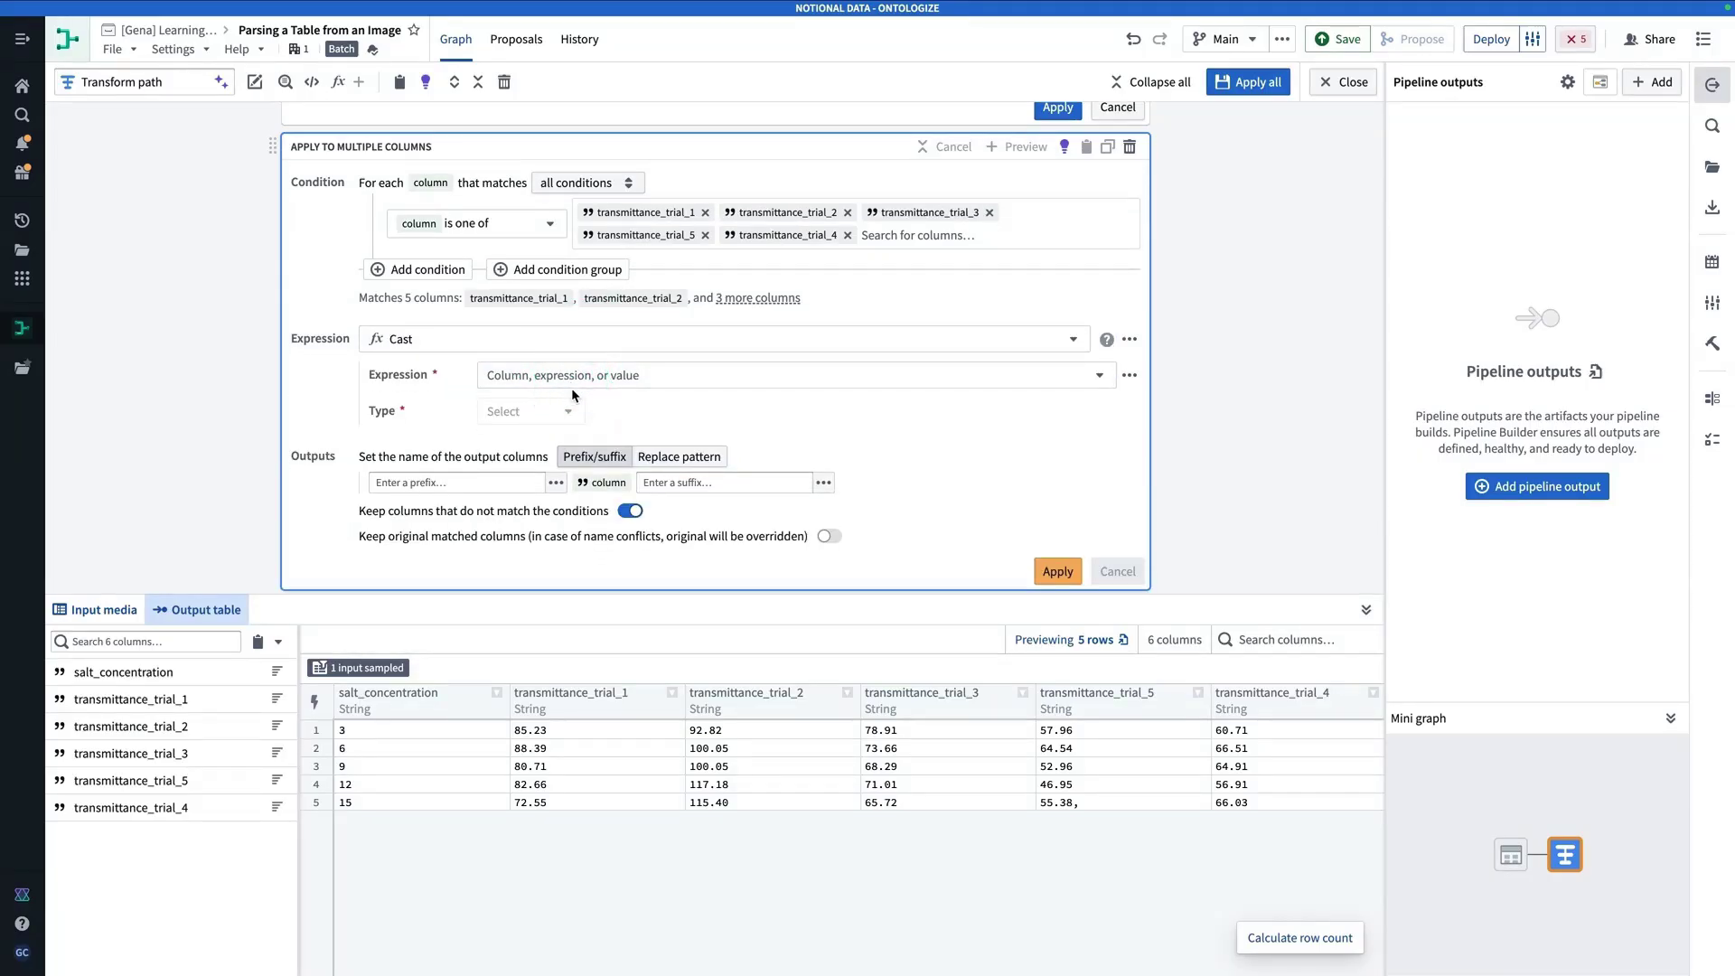
Step: Nest a Regex replace expression inside the Cast and use the matched column variable as its input string
left_click(562, 380)
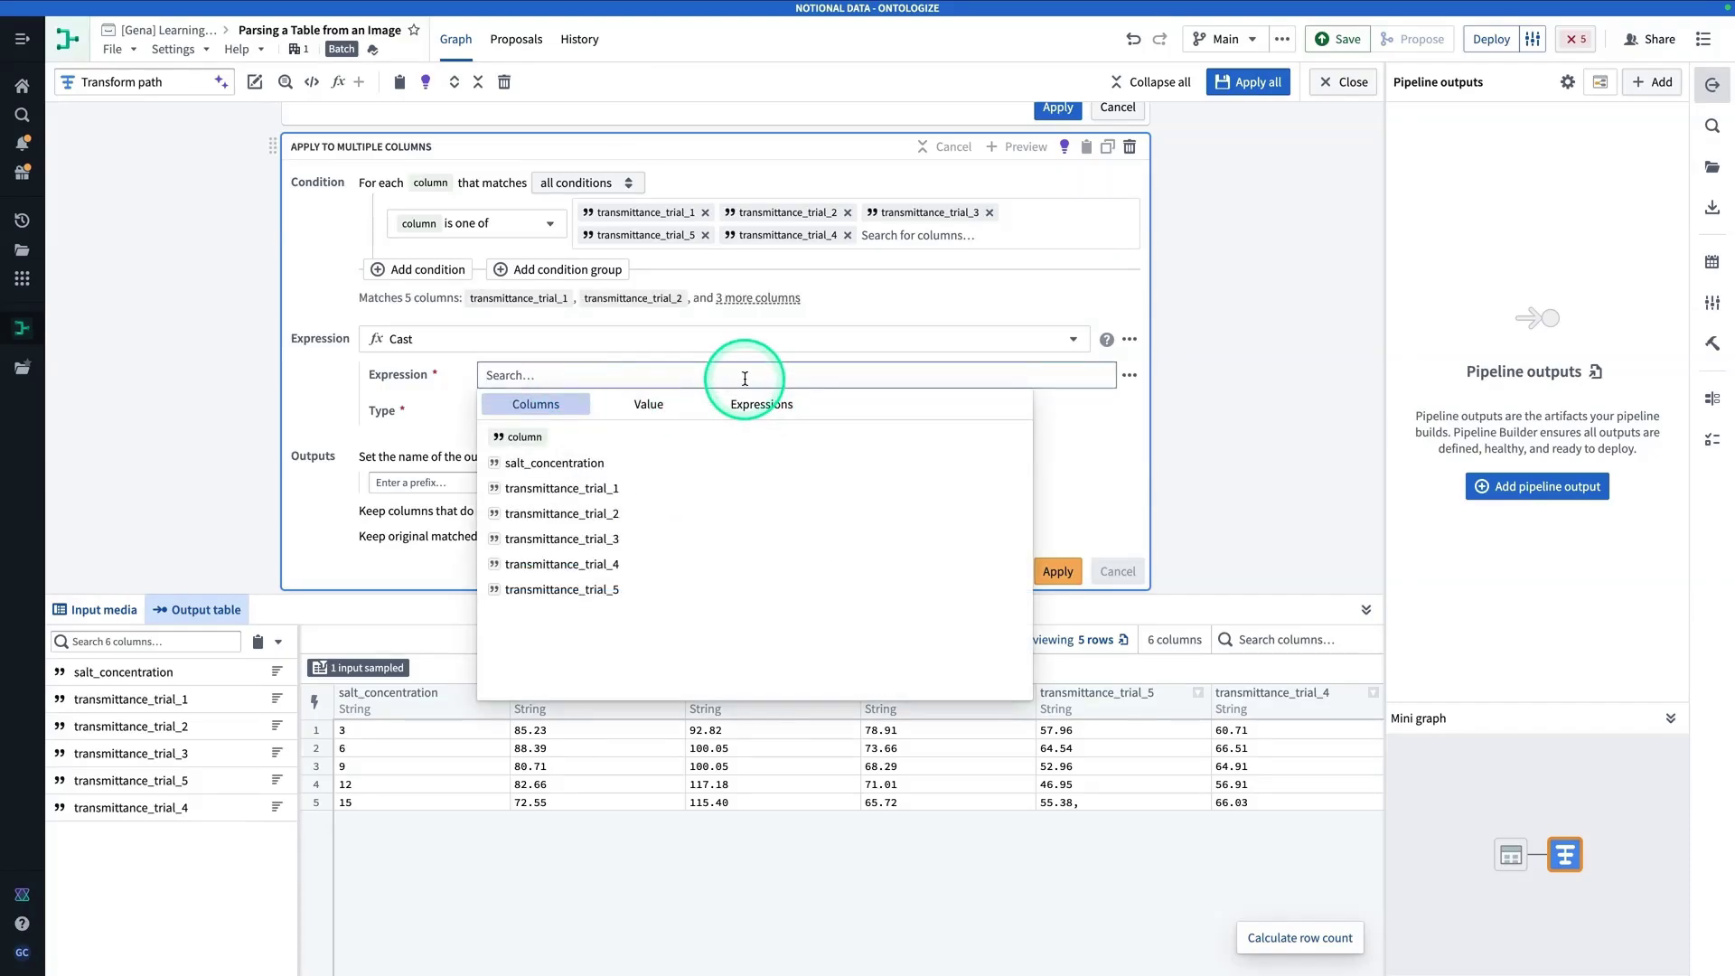
type("regex")
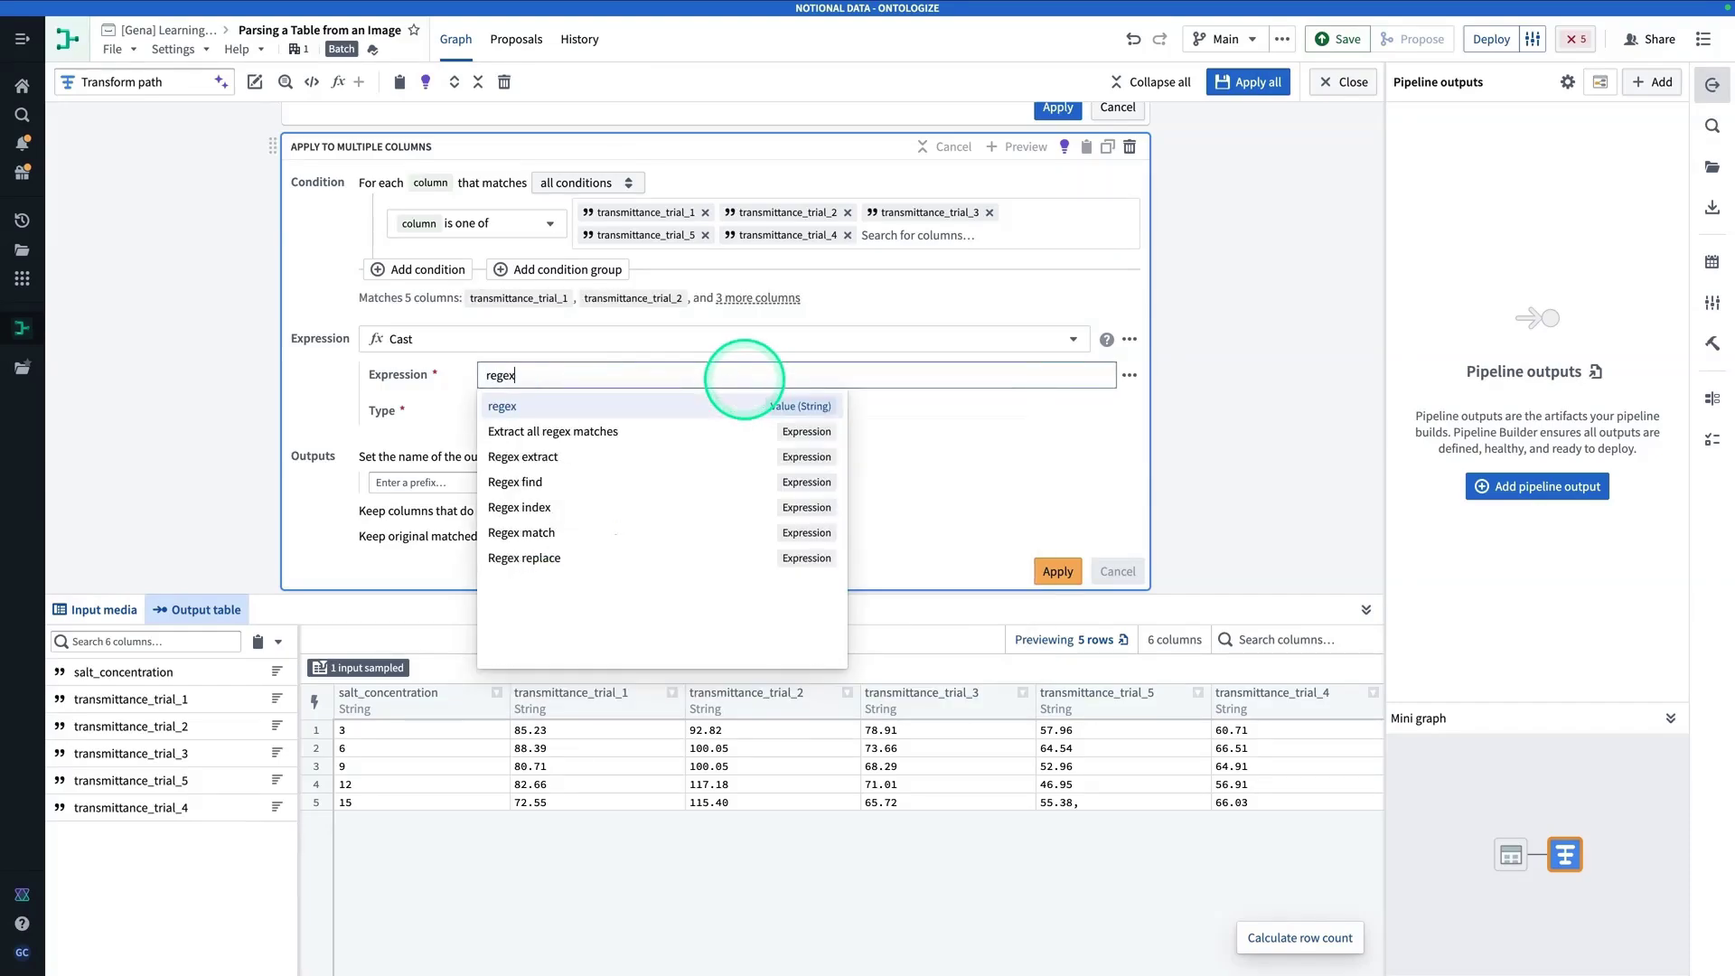
left_click(759, 558)
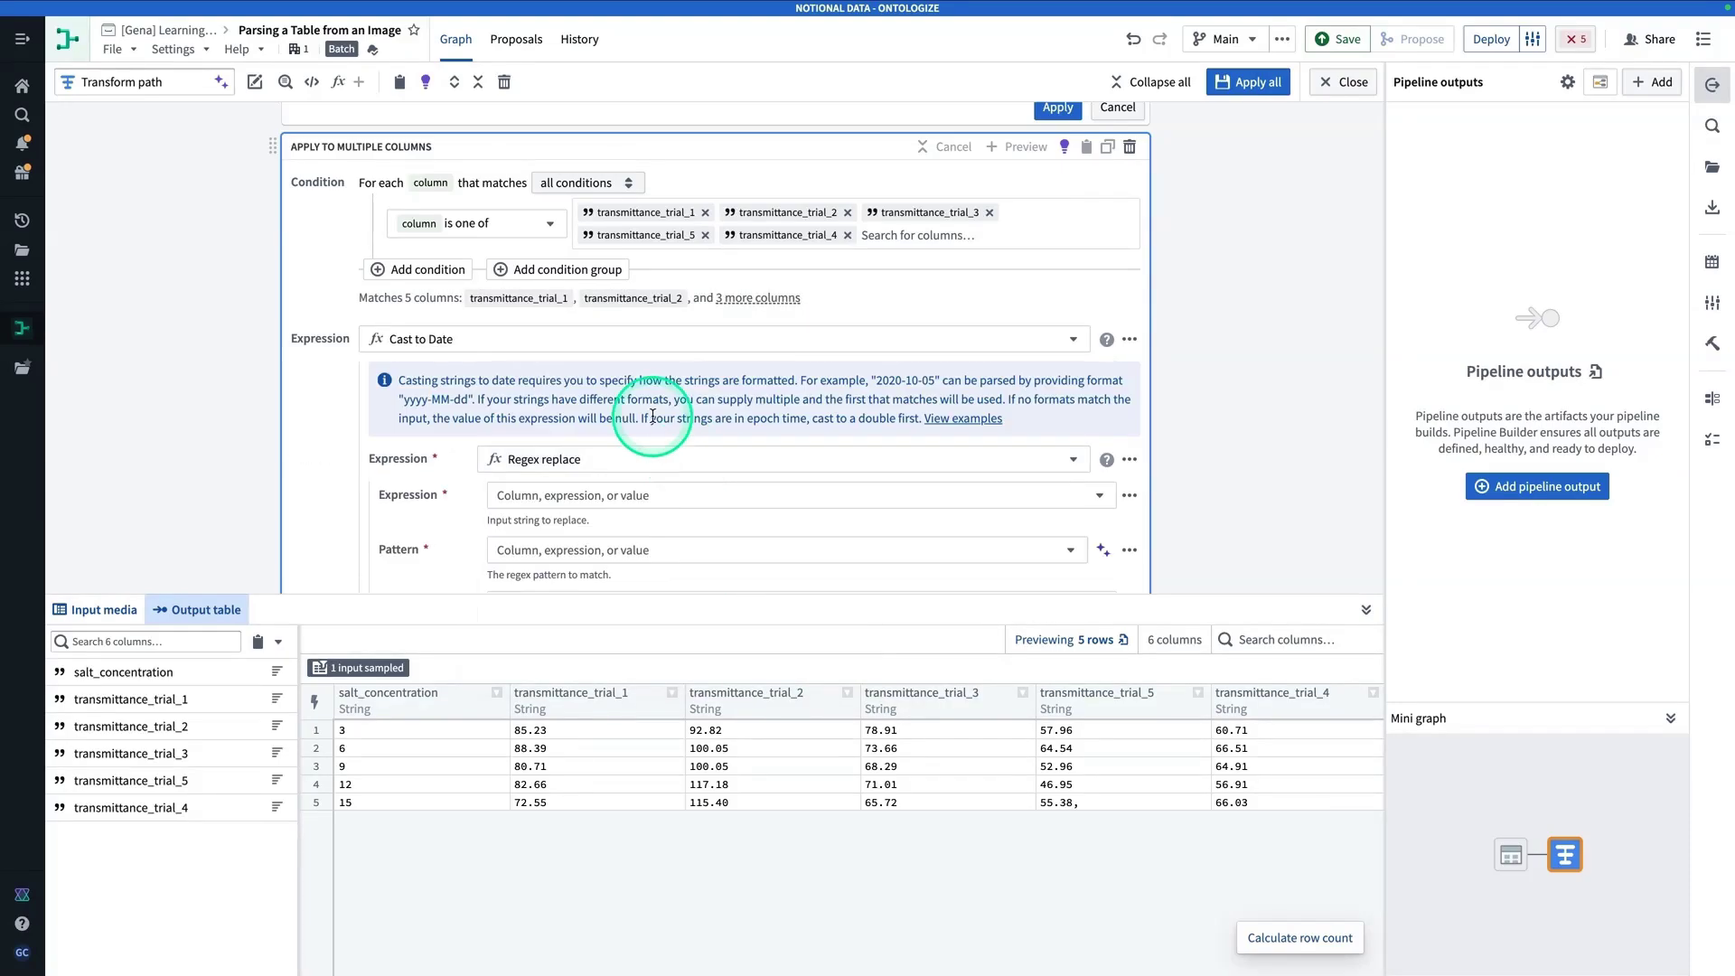
scroll(623, 389, "down", 3)
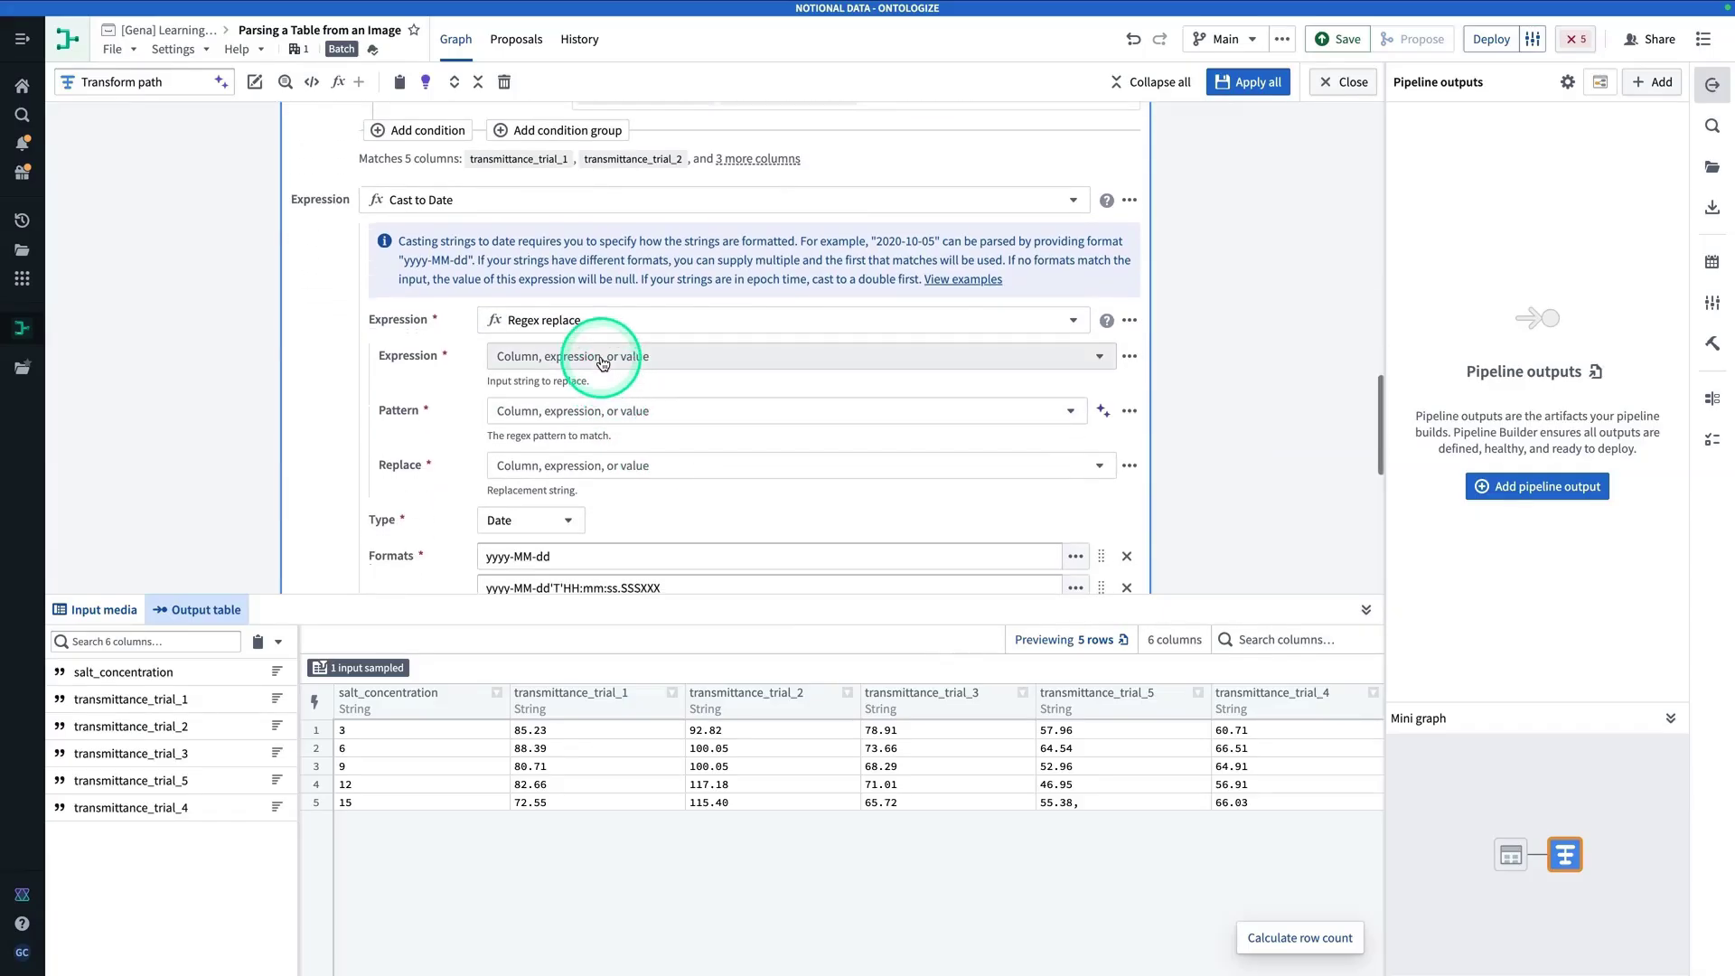
scroll(461, 211, "down", 1)
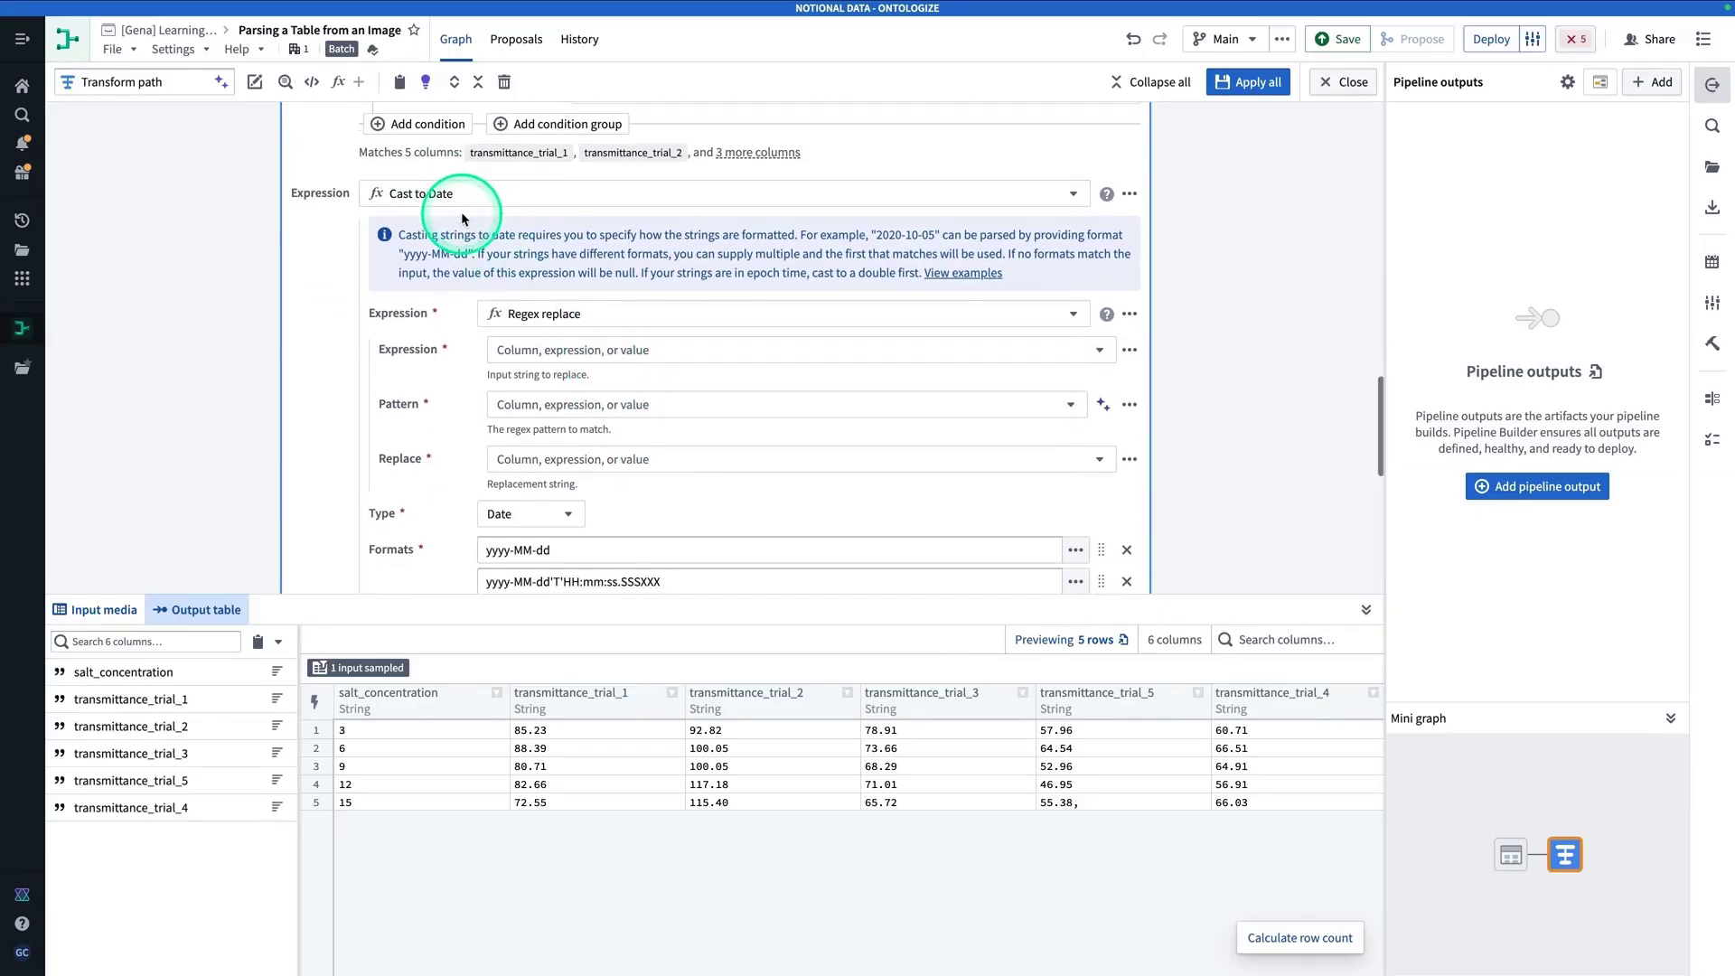
left_click(623, 350)
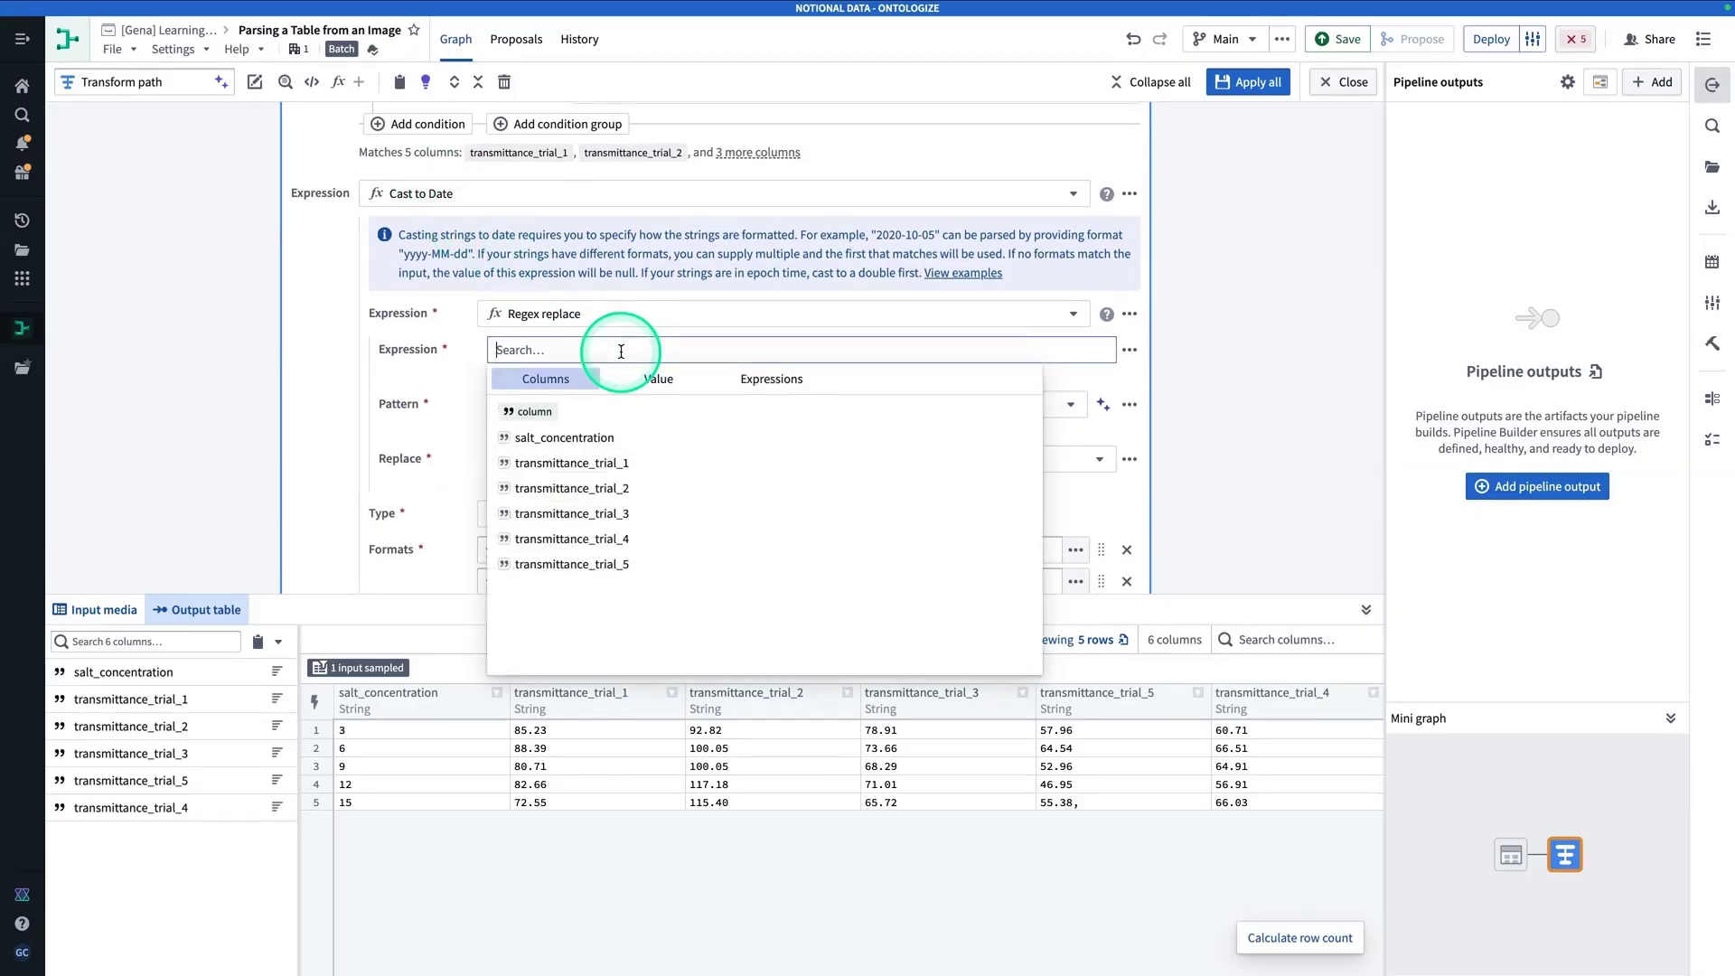
left_click(610, 411)
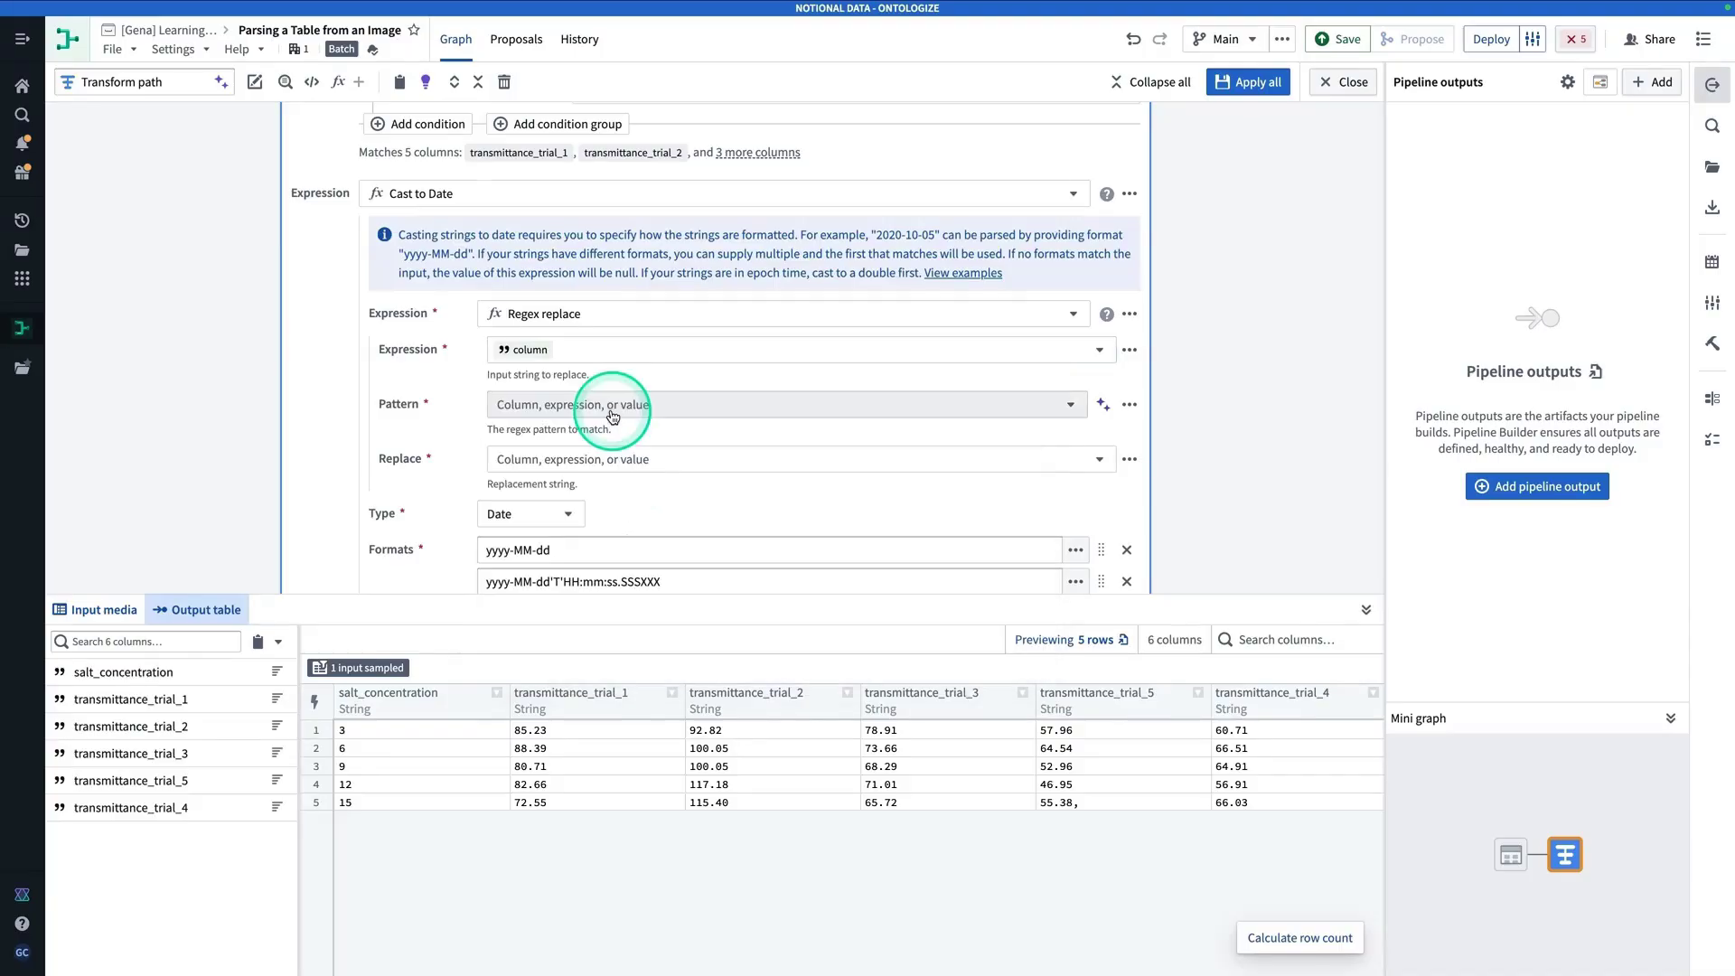
Step: Set the Regex replace pattern to a comma "," and the replacement to an empty string
scroll(617, 404, "down", 1)
left_click(583, 334)
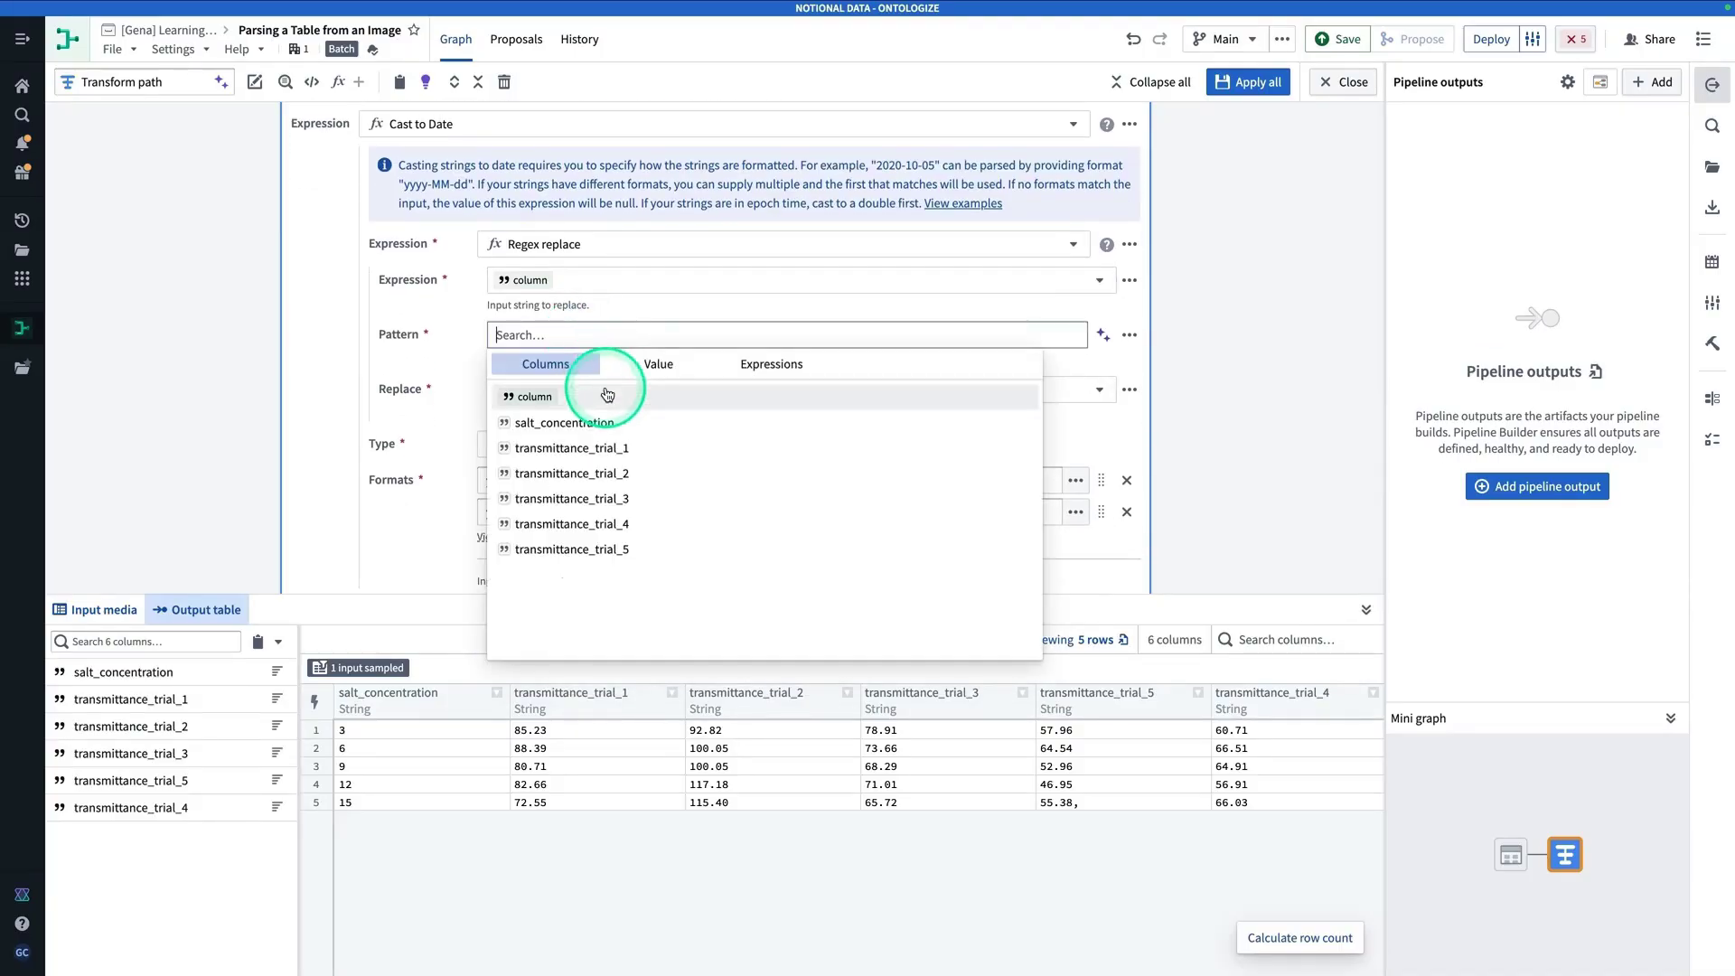
left_click(666, 369)
left_click(636, 396)
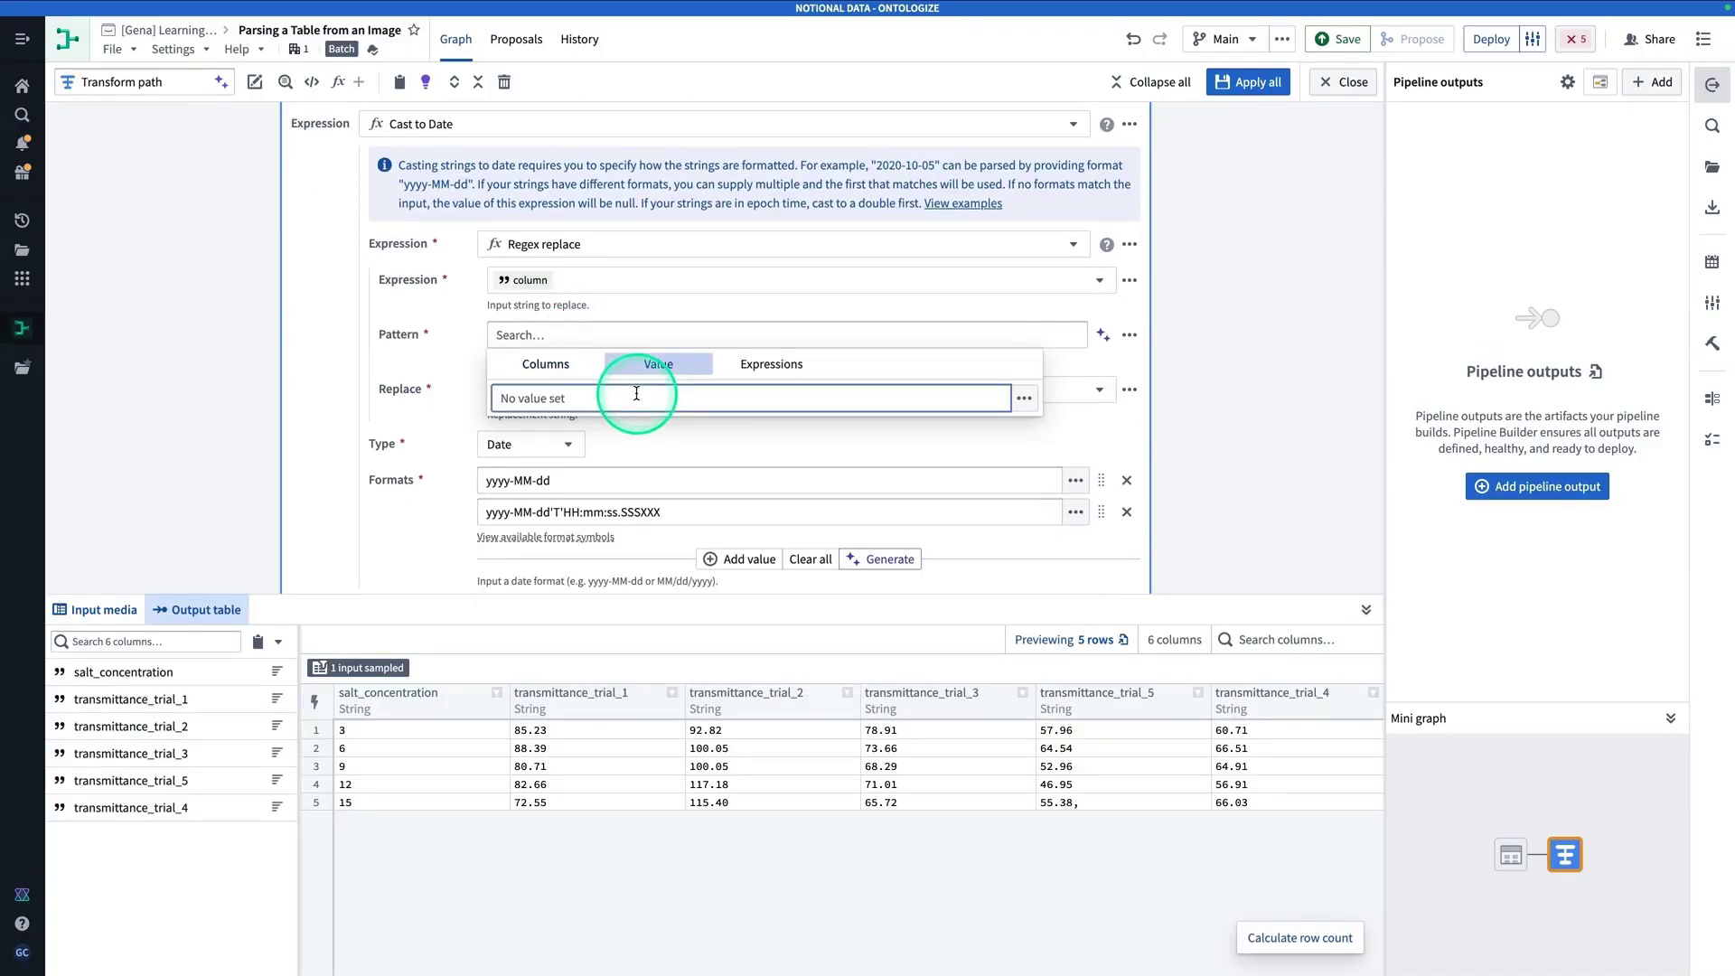
type(",")
left_click(419, 358)
left_click(531, 389)
left_click(660, 421)
left_click(636, 454)
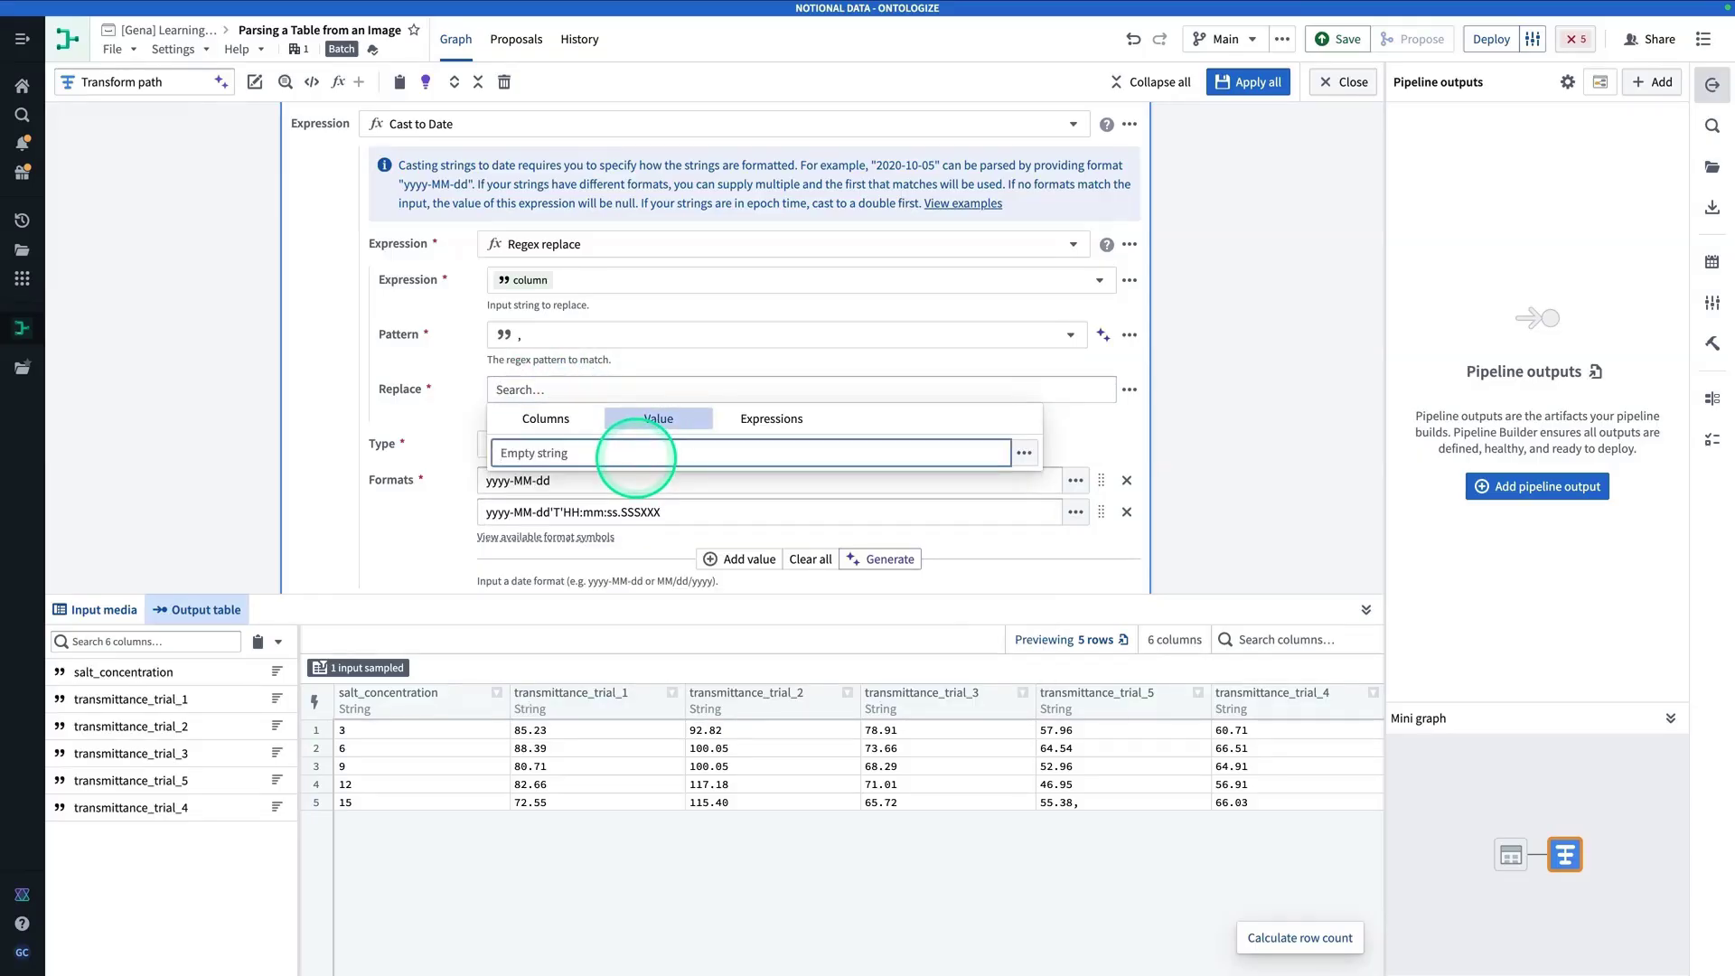
left_click(330, 418)
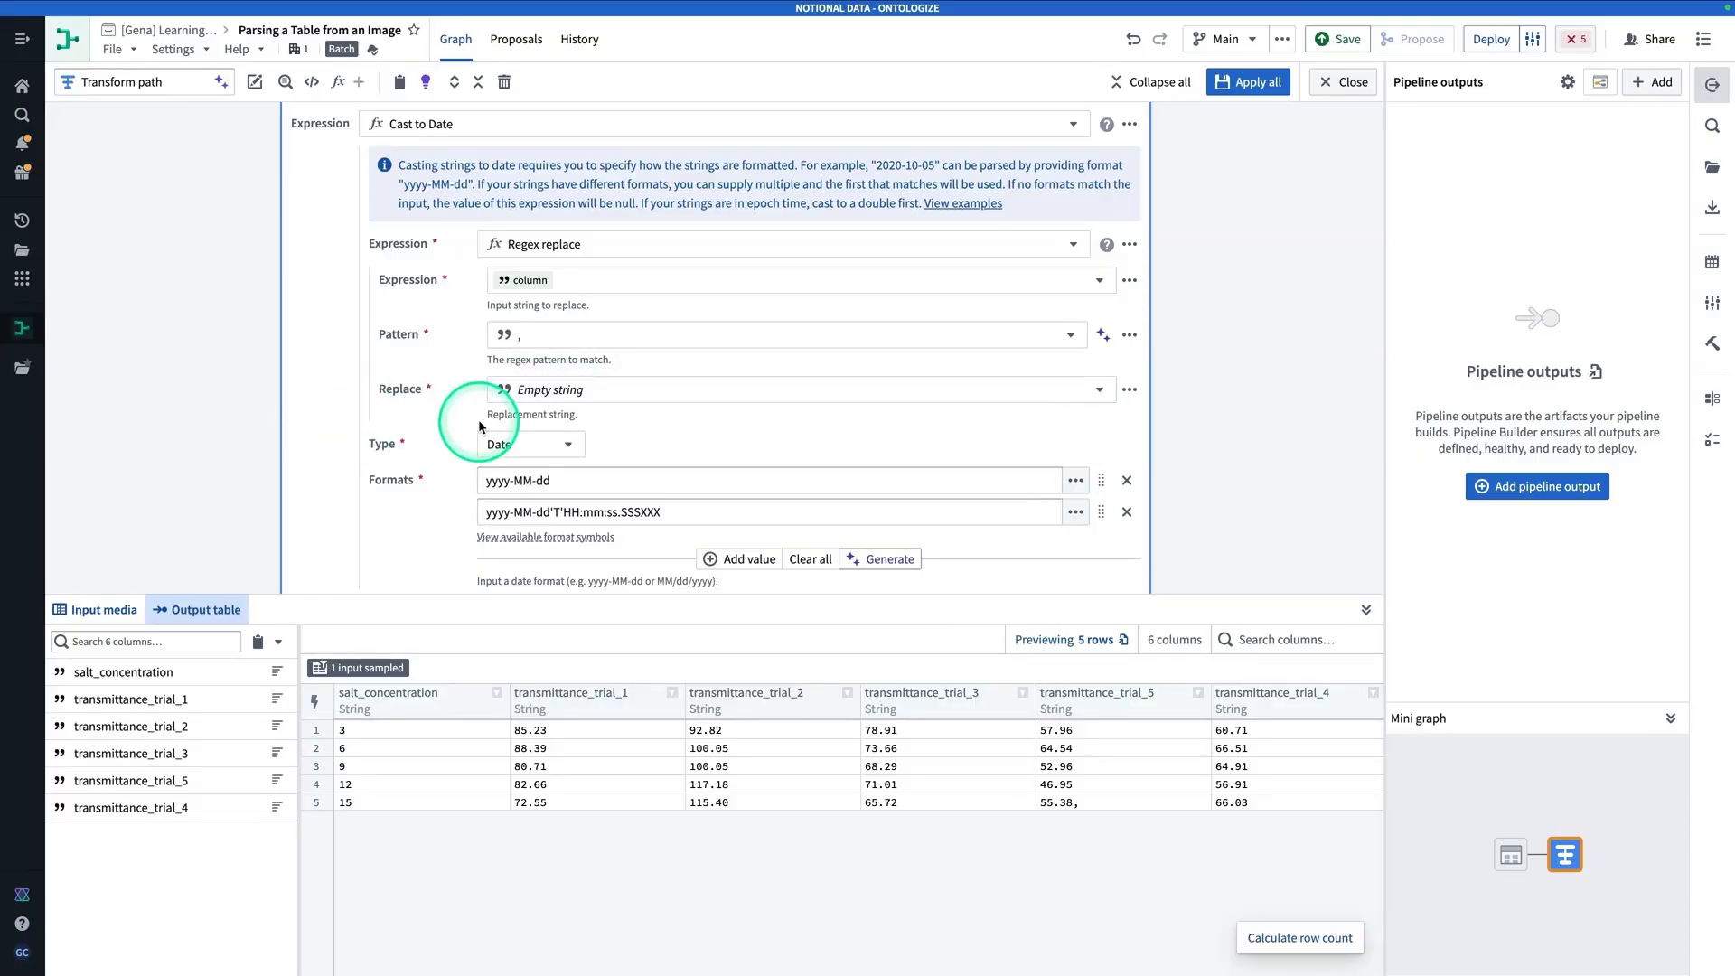
Step: Set the cast type to Double, then apply all transforms in the path and return to the pipeline graph
scroll(482, 420, "down", 1)
scroll(578, 432, "up", 2)
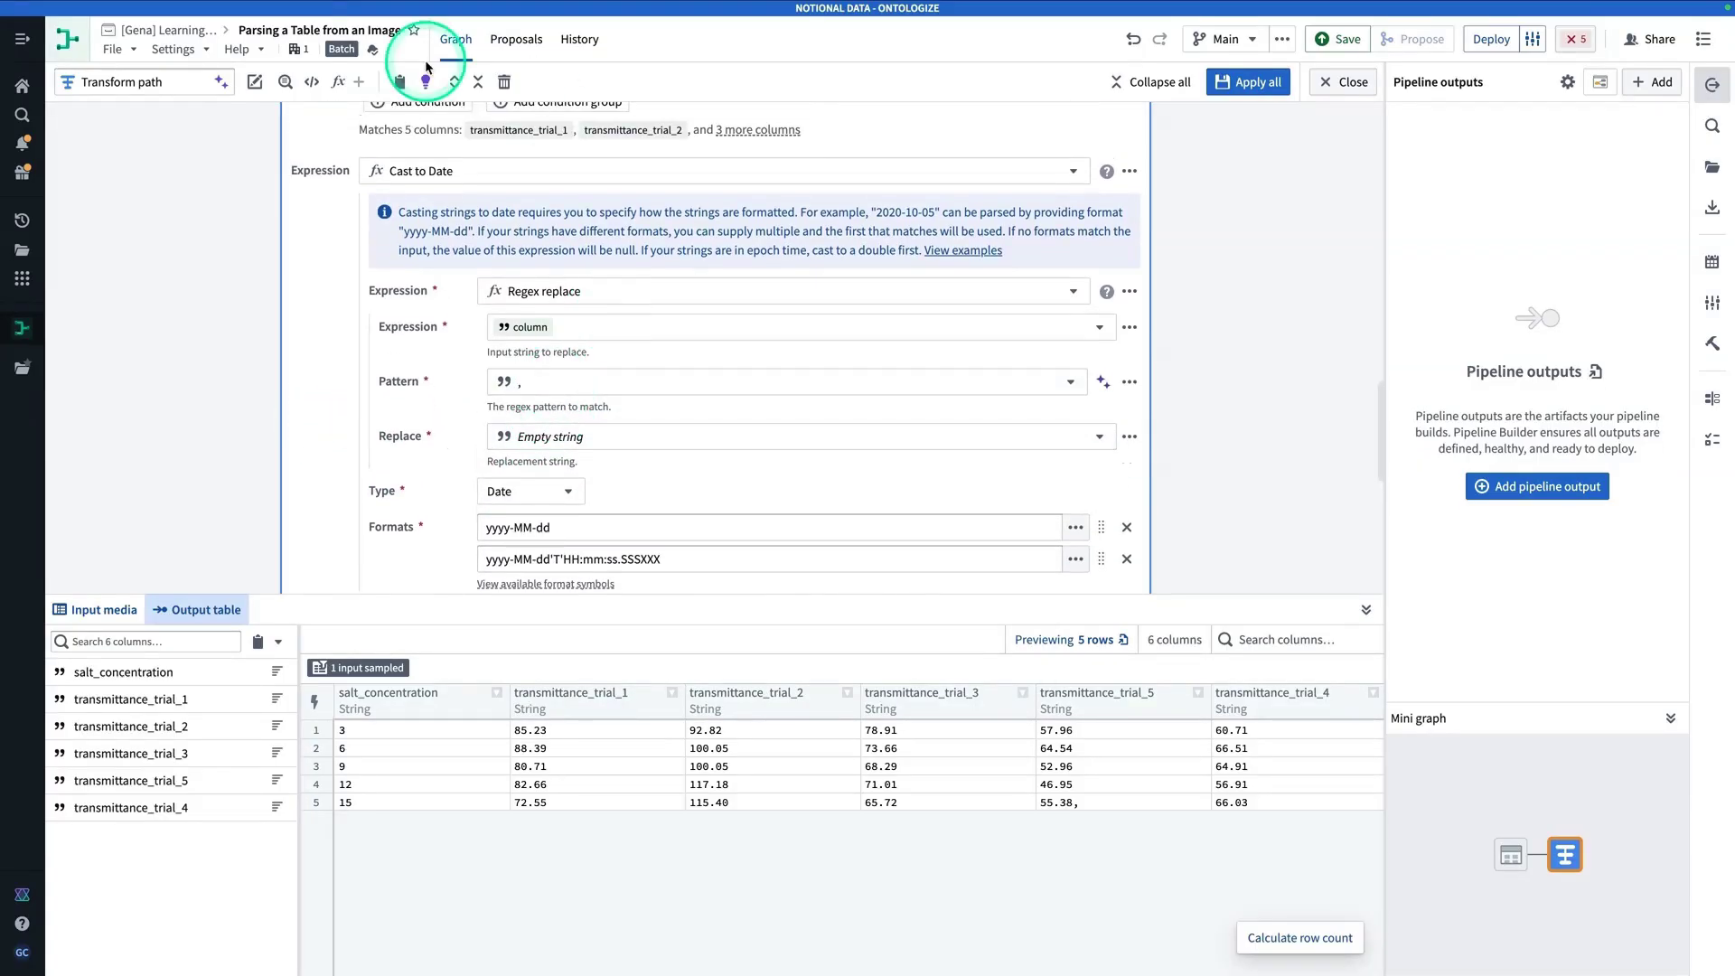
scroll(546, 477, "down", 1)
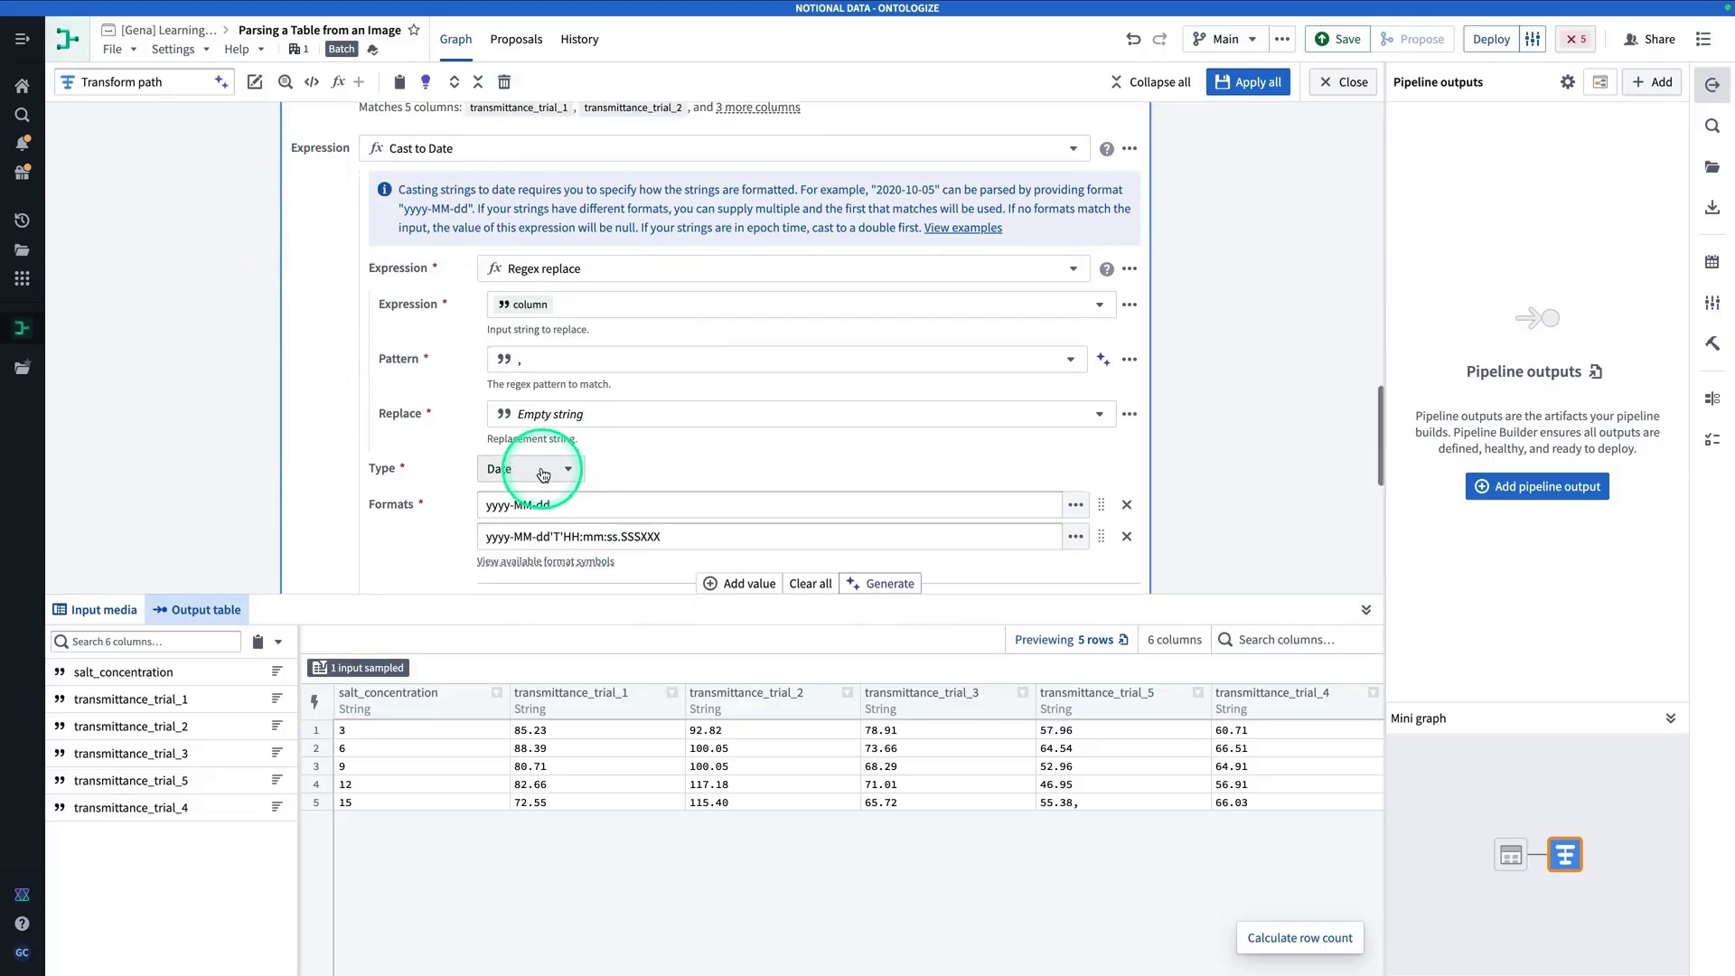
left_click(546, 478)
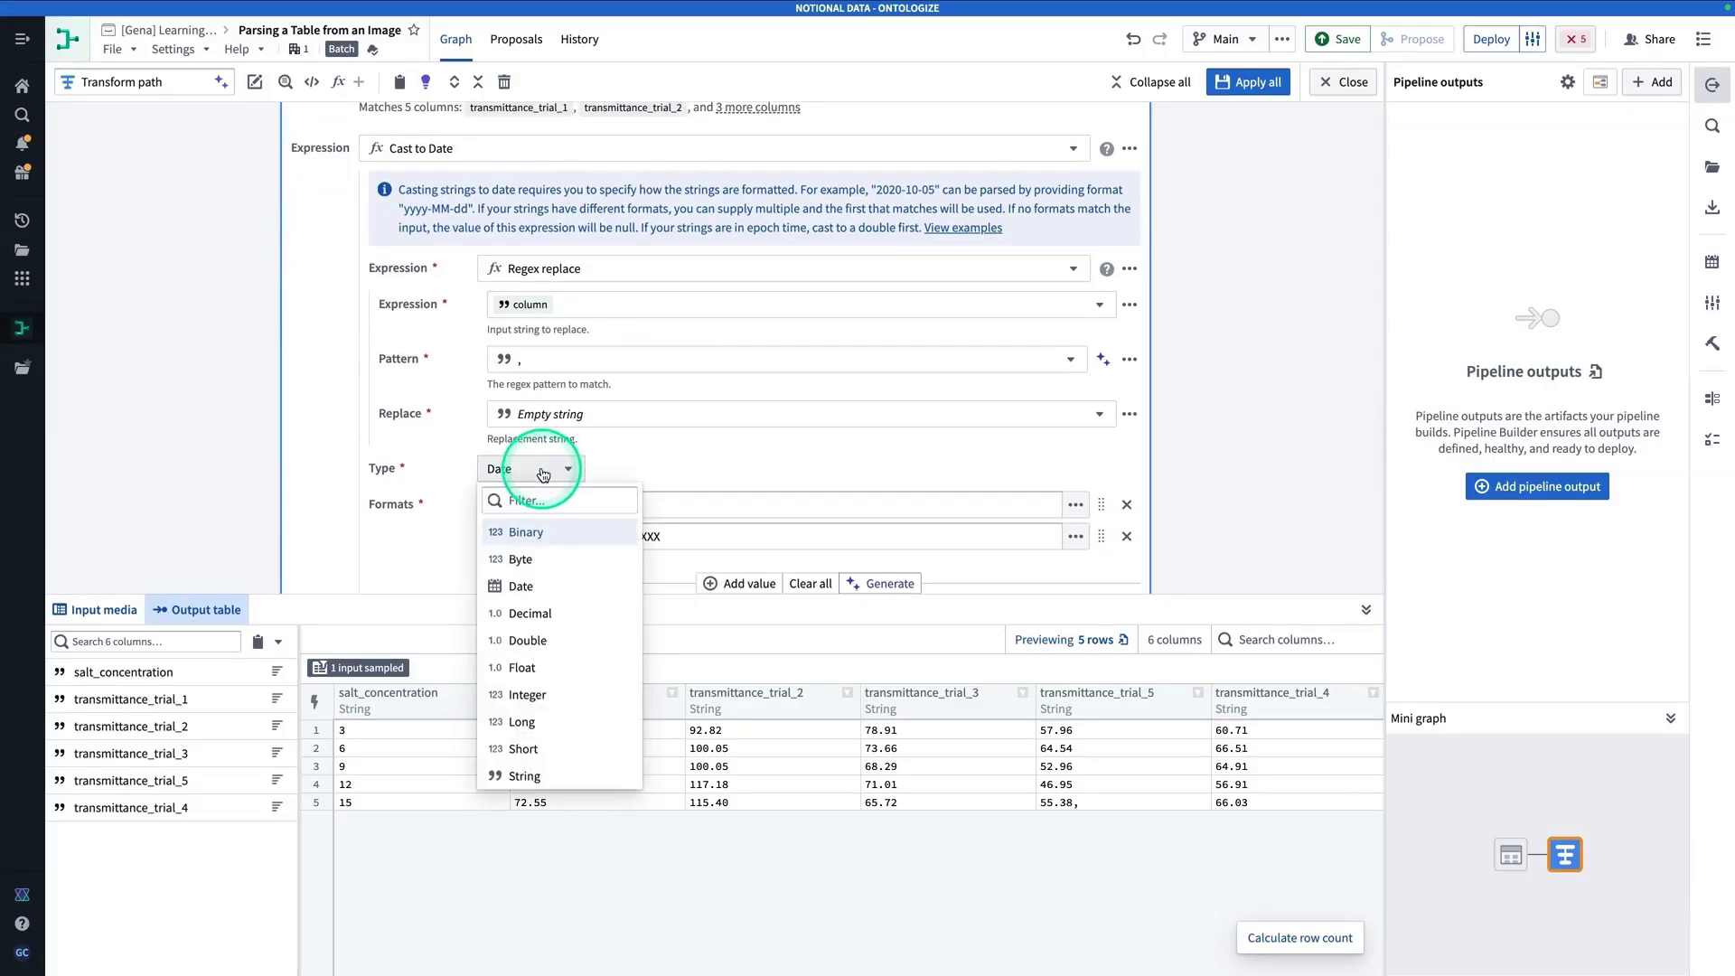
left_click(581, 640)
scroll(697, 434, "down", 2)
left_click(1058, 463)
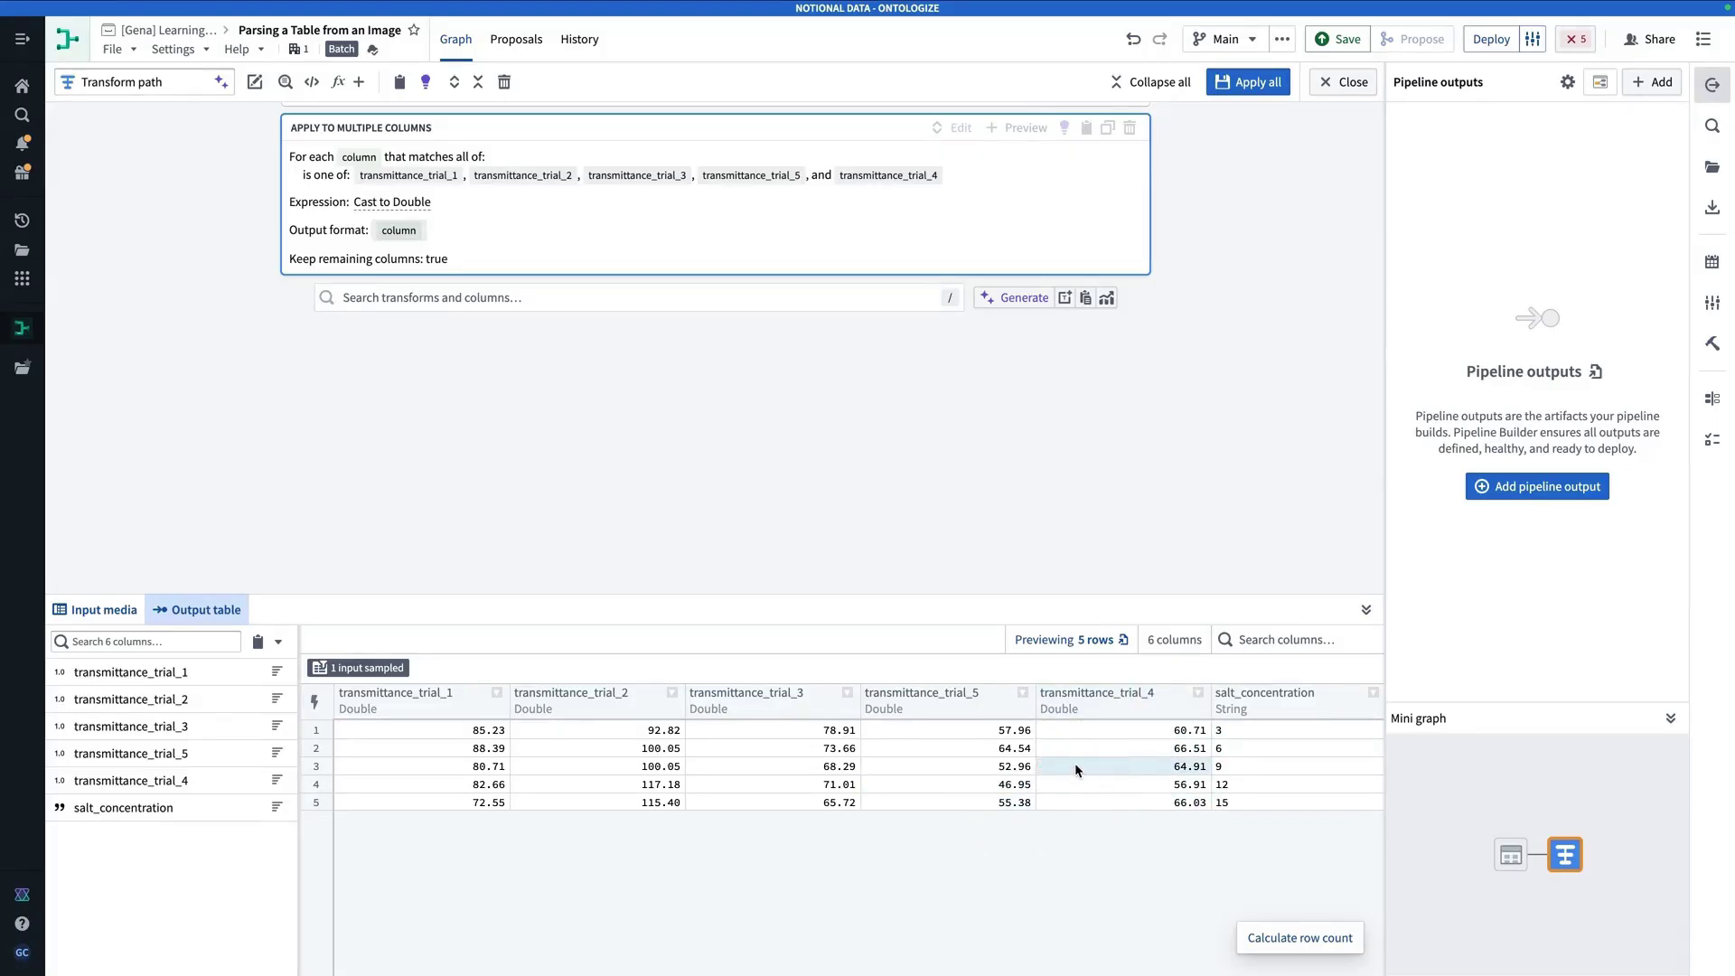
left_click(1255, 88)
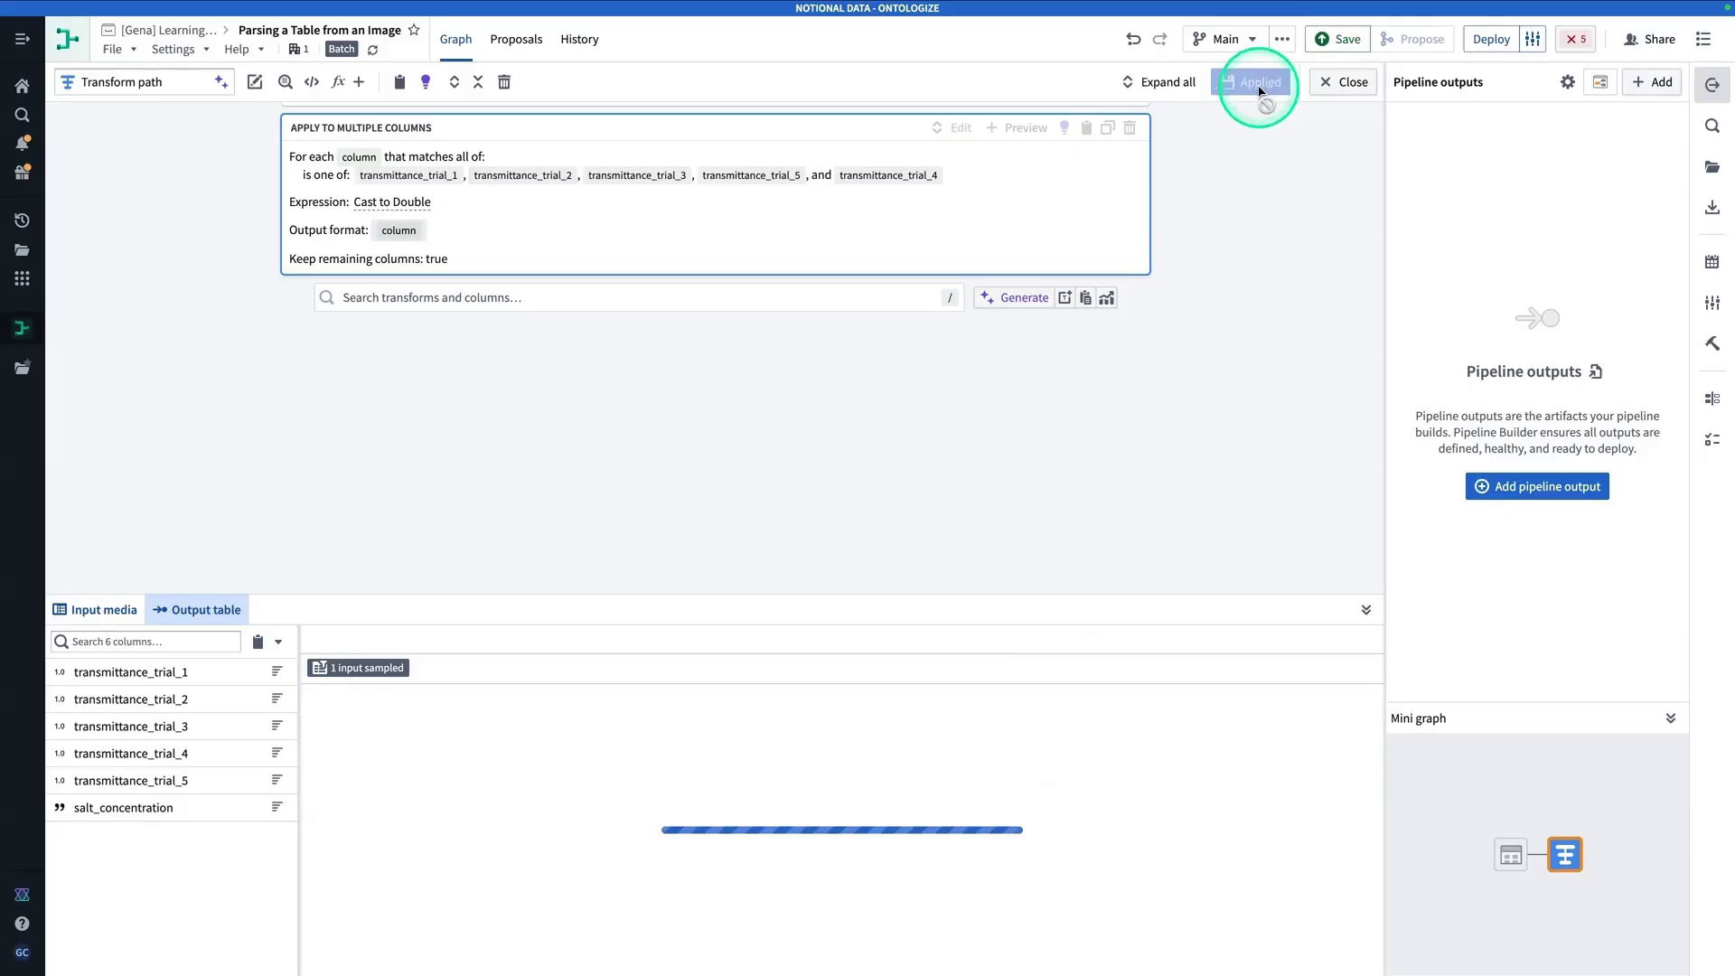
left_click(1335, 83)
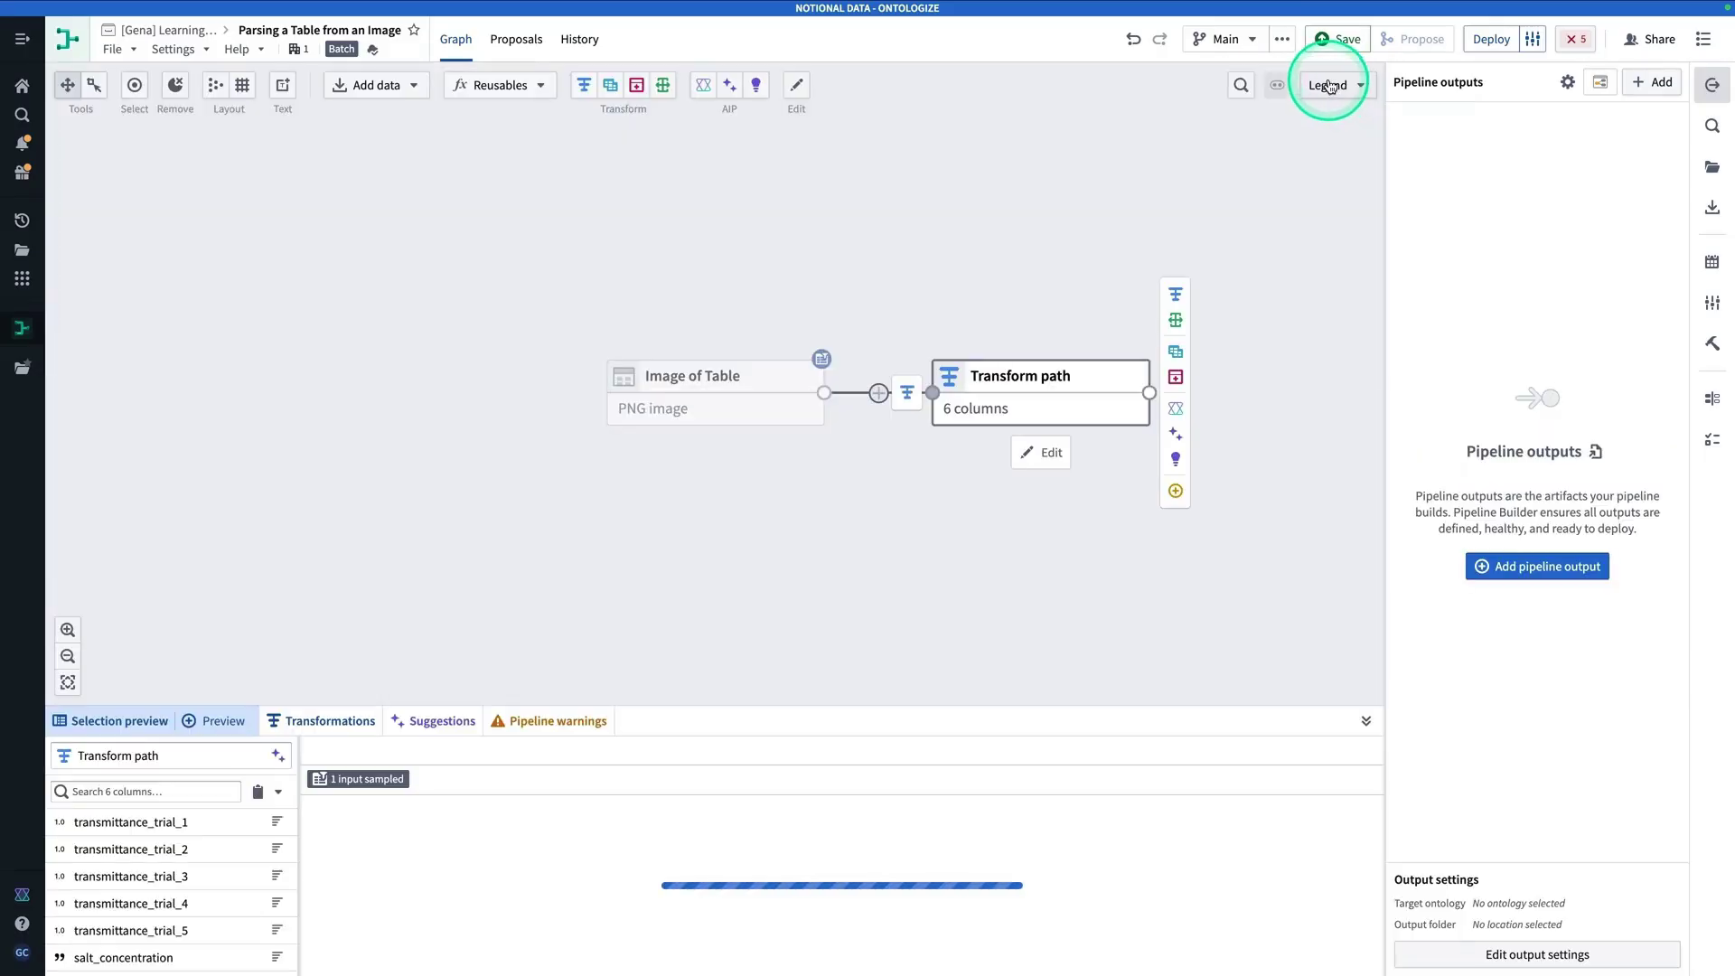
Step: Add a new dataset output to the Transform path node and name it "Table Extracted from Image"
left_click(1182, 492)
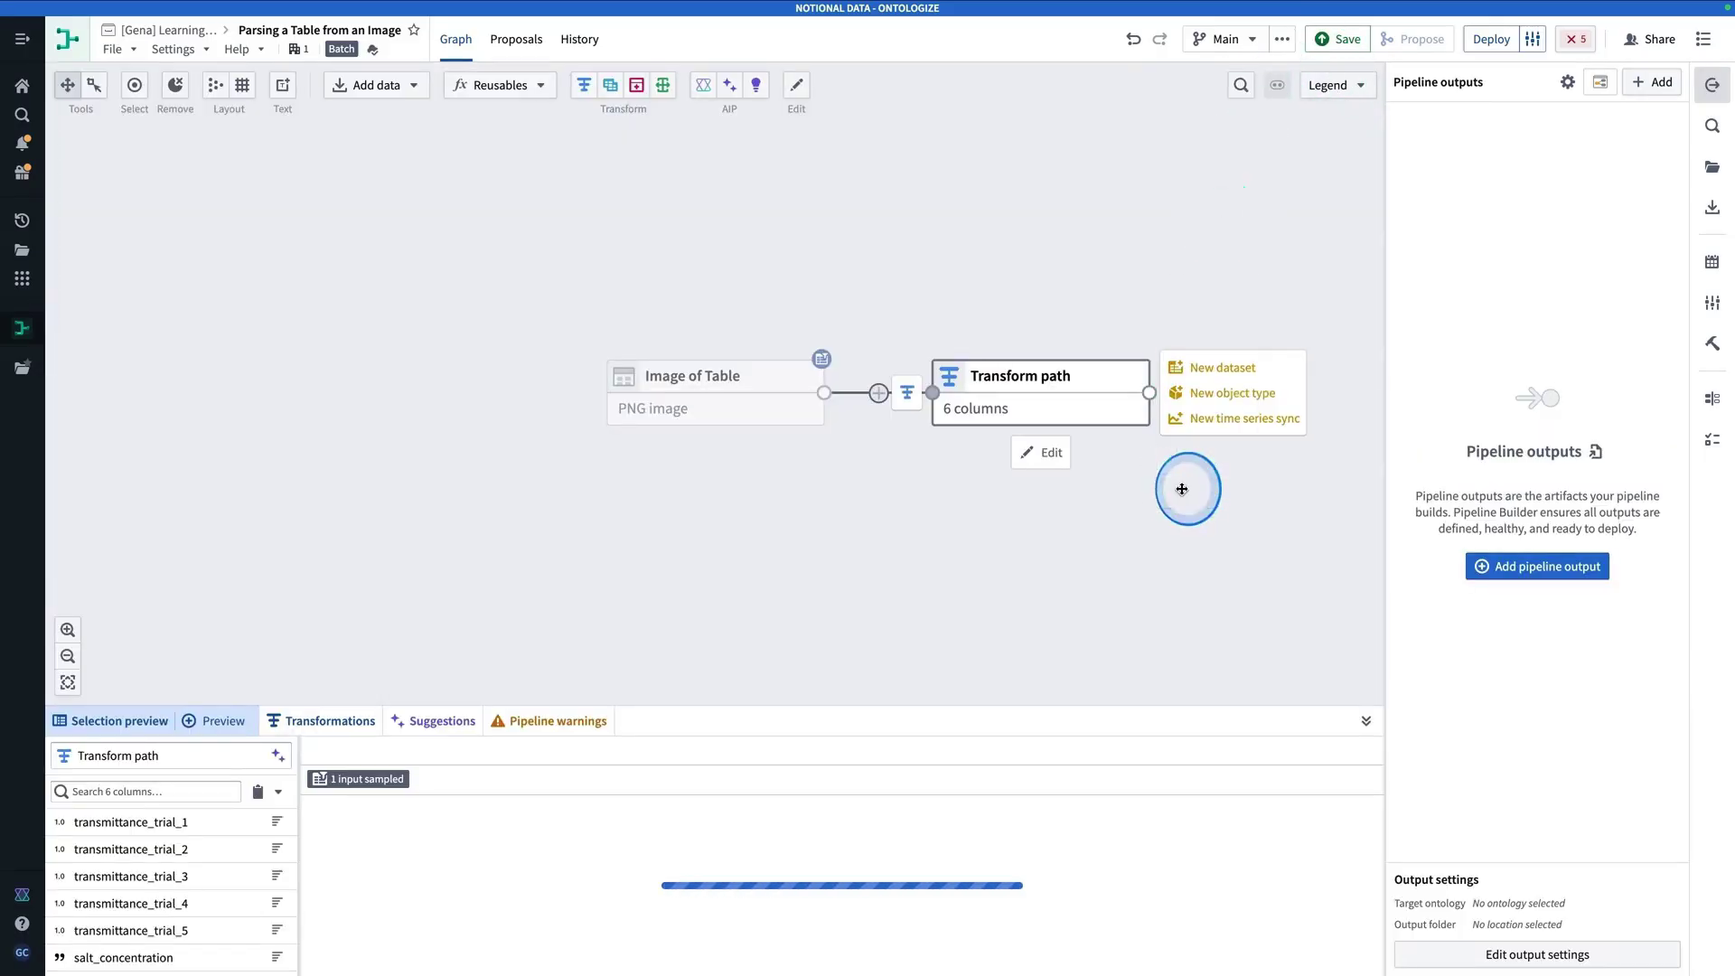
left_click(1227, 373)
left_click(1462, 116)
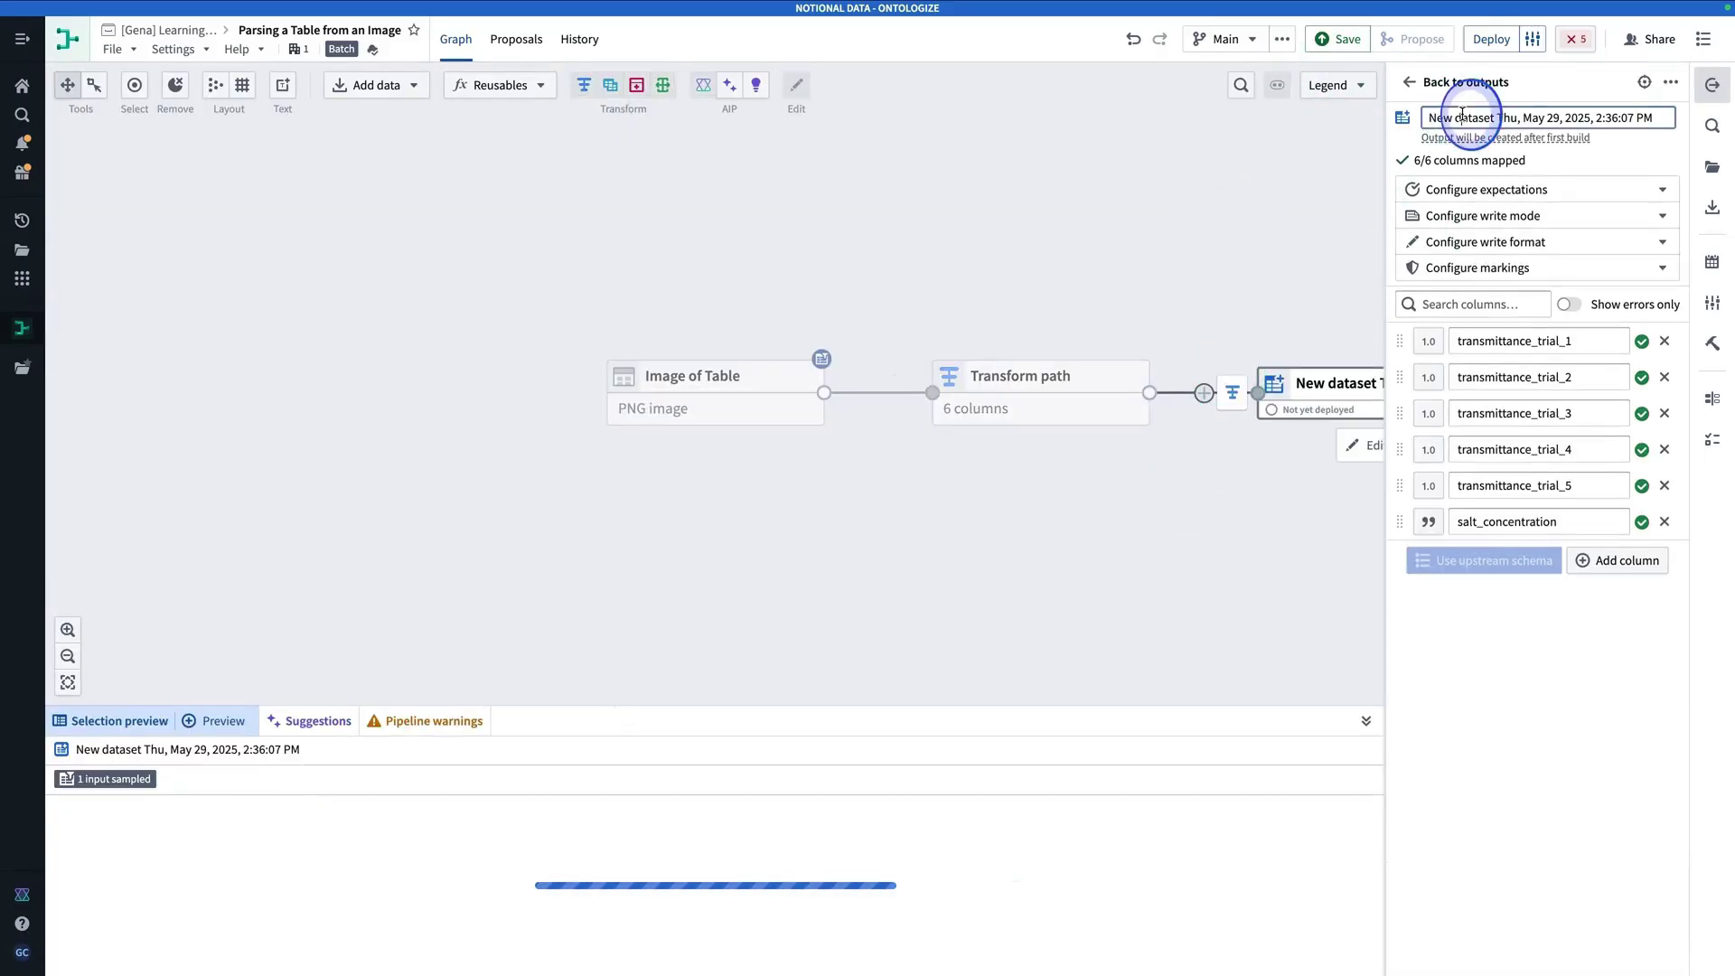
type("Table Extracted from Image")
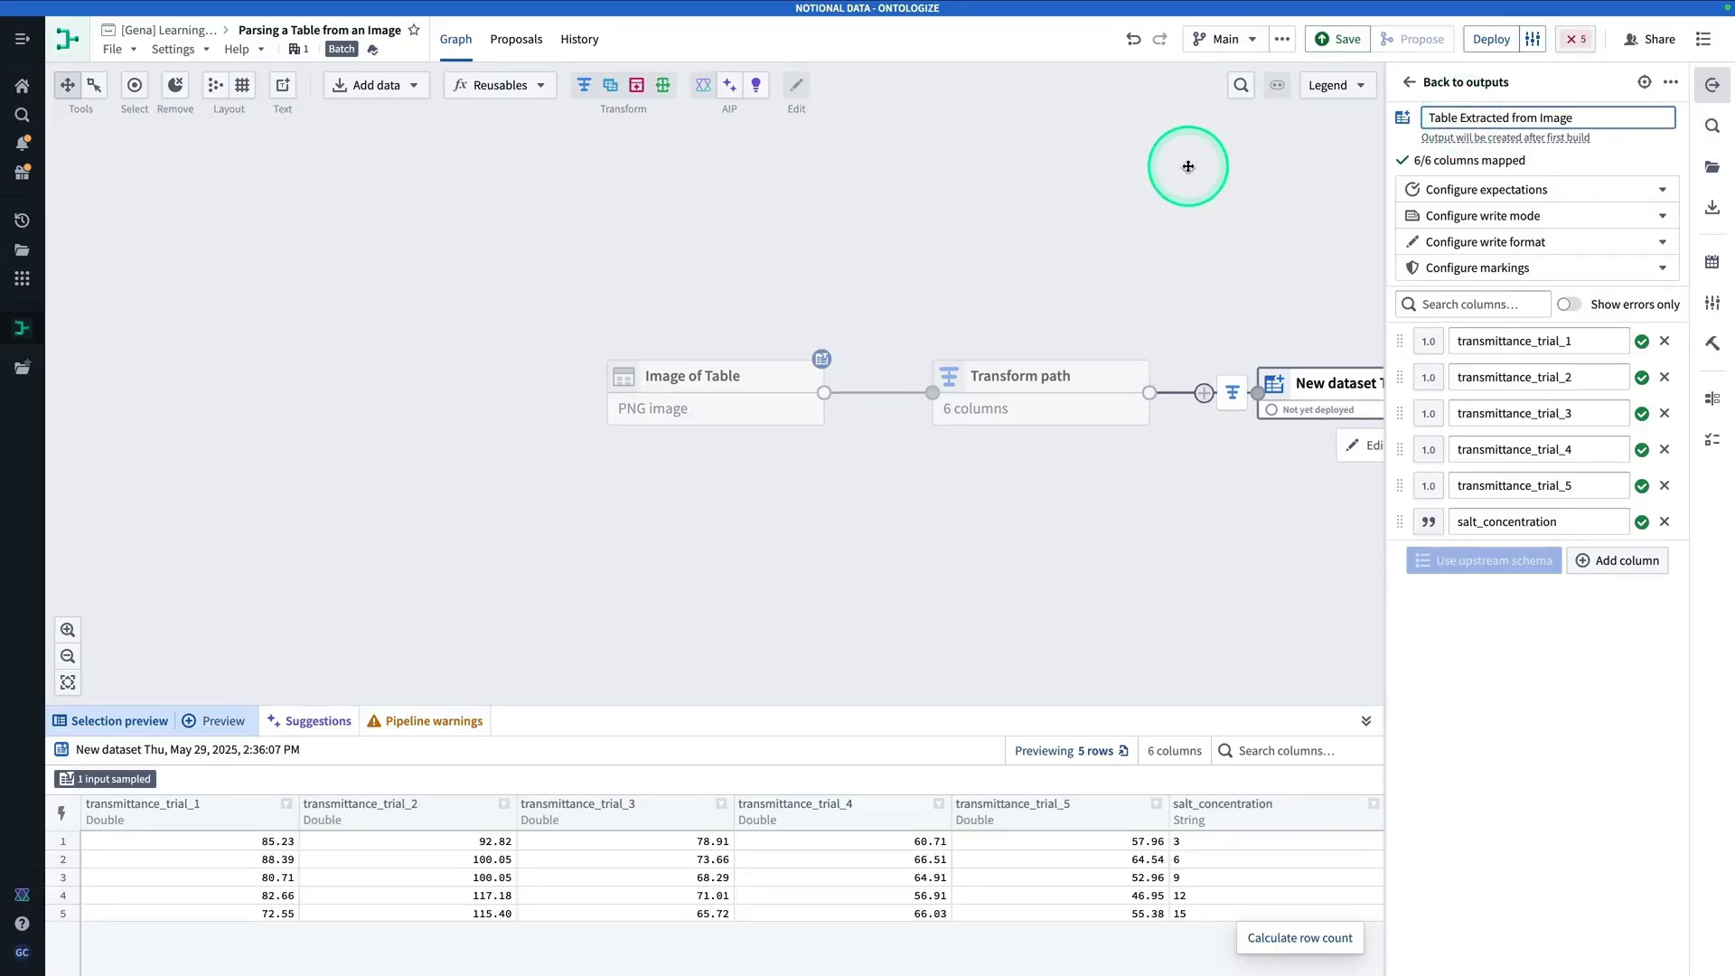
Step: Save the pipeline changes and deploy the pipeline with the Table Extracted from Image output selected to build
left_click(1337, 39)
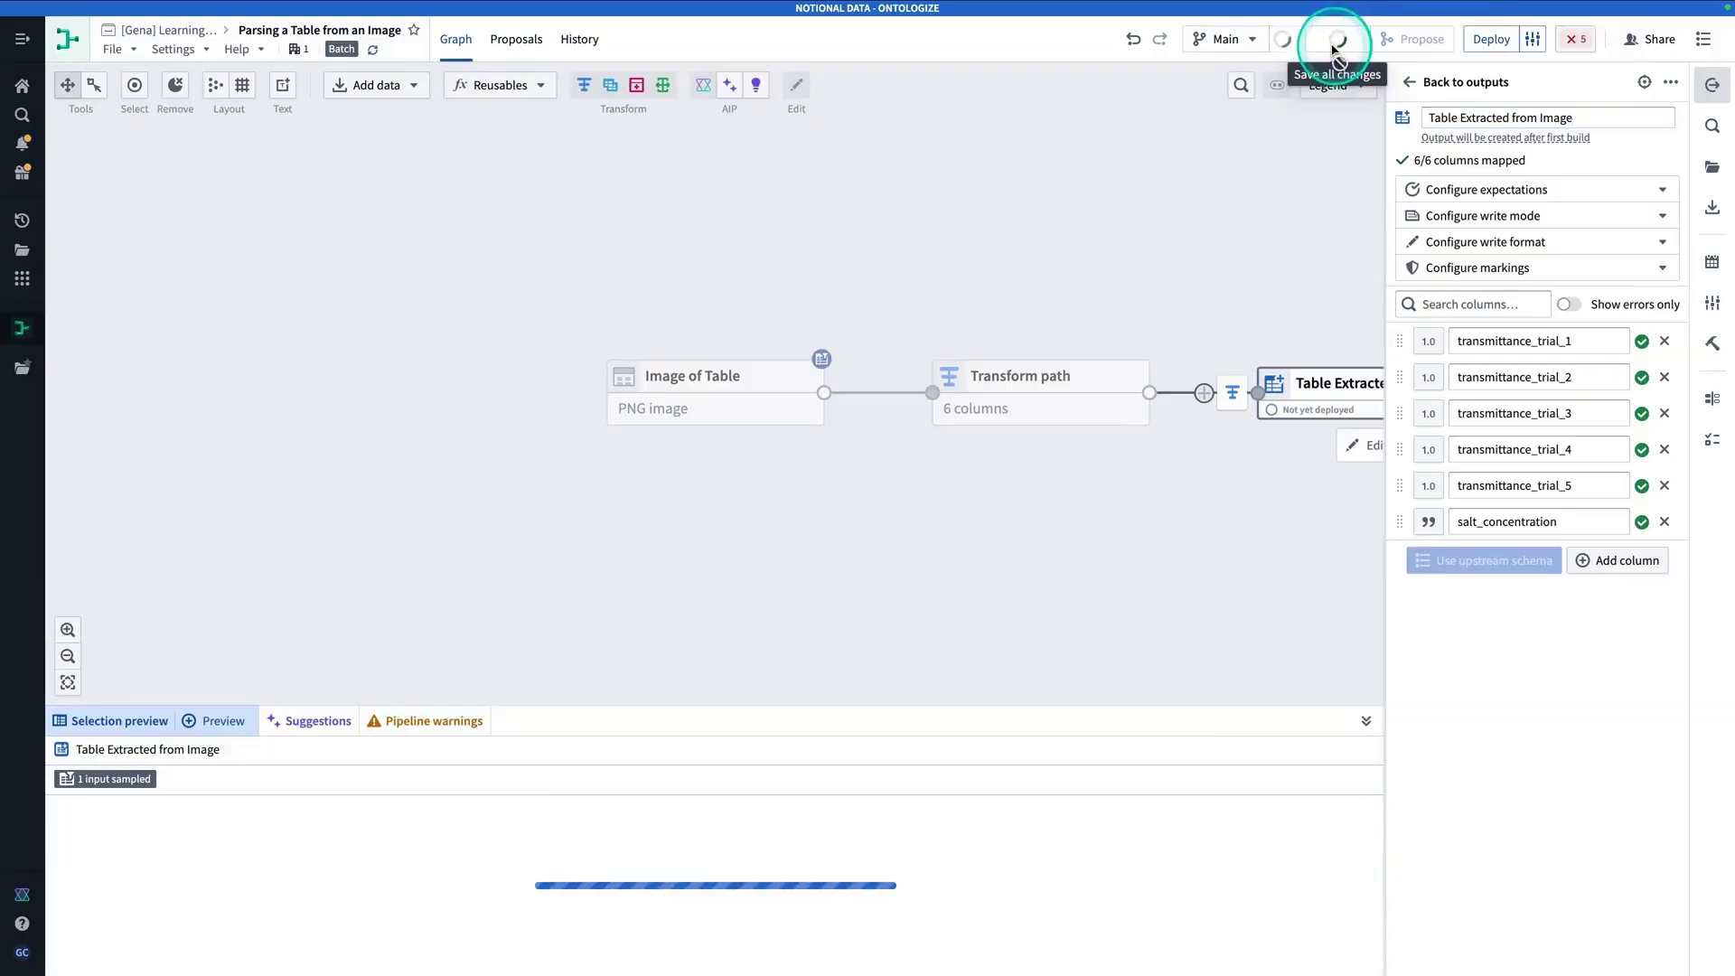
left_click(1493, 40)
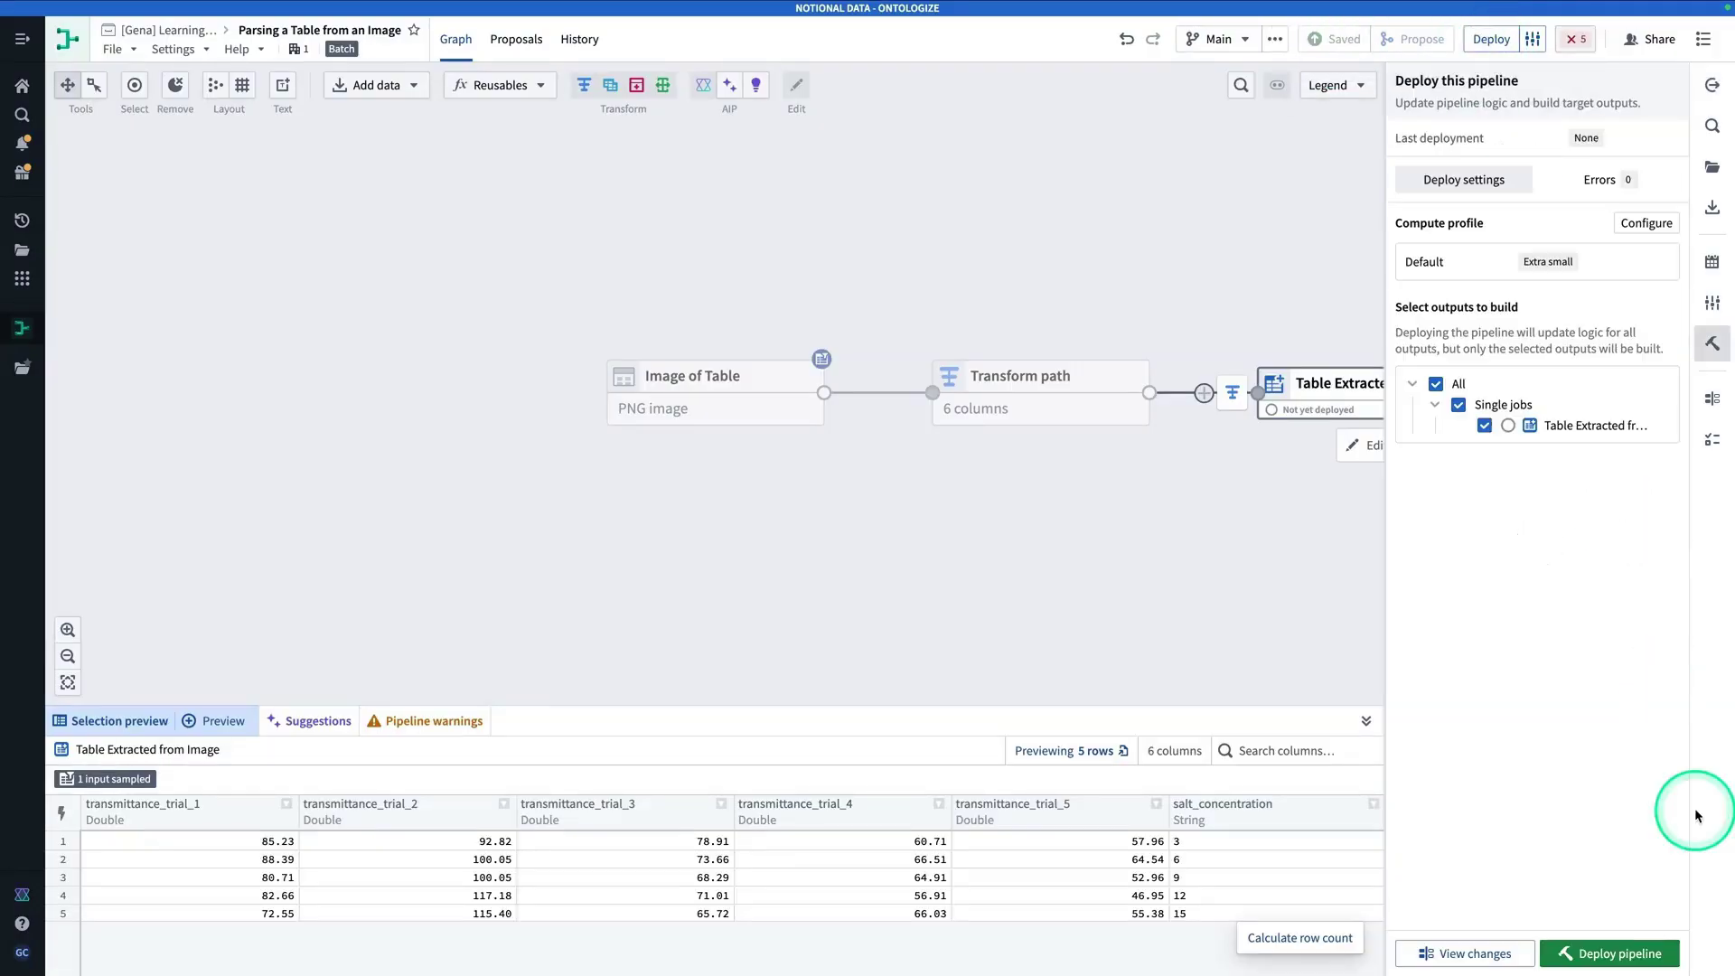
left_click(1624, 955)
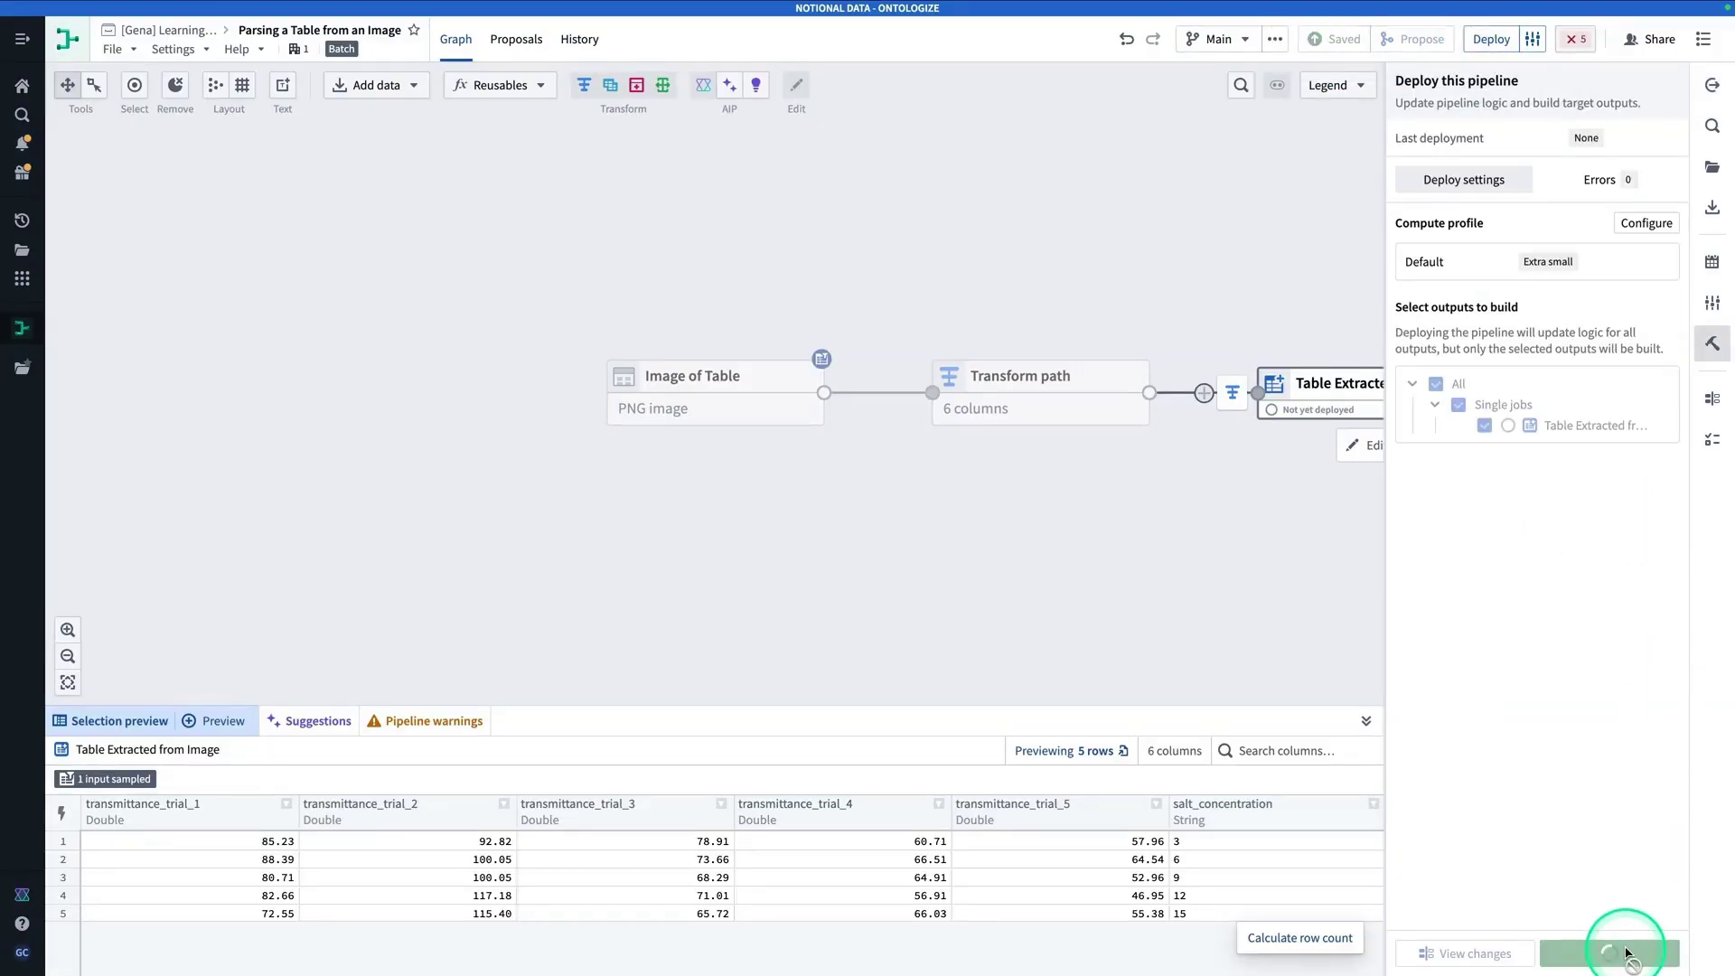